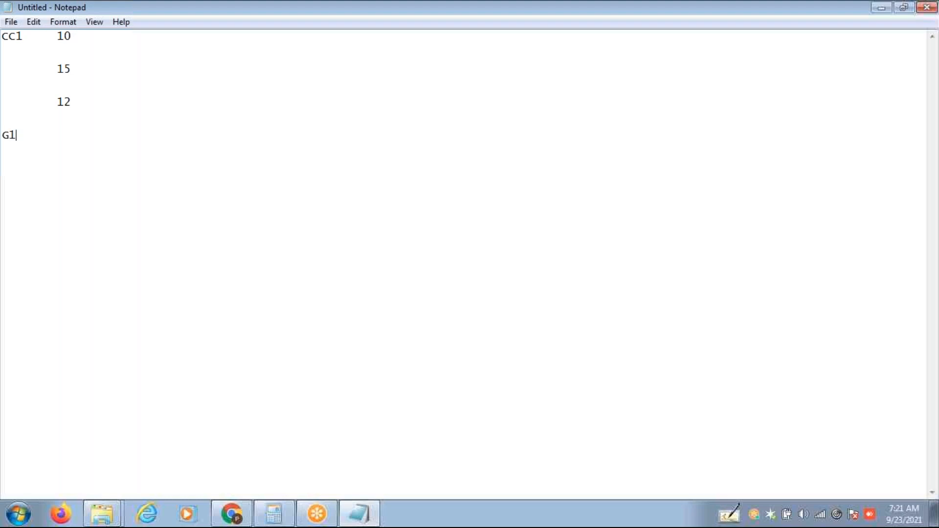
Type the G1 rows A1 'hiring CC1' and A2 'Hiring CC2' in tab-separated columns.
{"action": "key", "text": "Tab"}
{"action": "type", "text": "A1\thiring CC1"}
{"action": "key", "text": "Return"}
{"action": "key", "text": "Tab"}
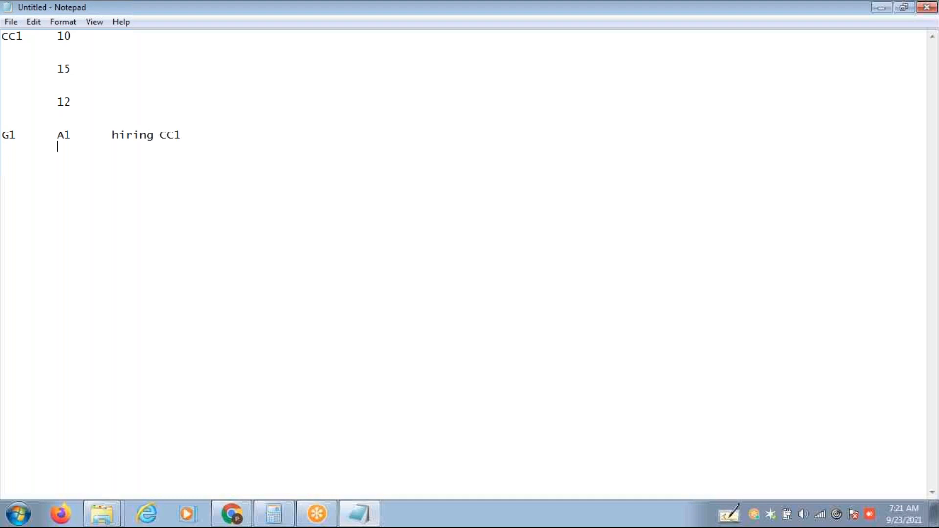
{"action": "type", "text": "A2"}
{"action": "key", "text": "Tab"}
{"action": "type", "text": "Hiring CC1"}
{"action": "key", "text": "BackSpace"}
{"action": "type", "text": "2"}
Add the A3 row with description 'Hiring CC3'.
{"action": "key", "text": "Return"}
{"action": "key", "text": "Tab"}
{"action": "type", "text": "A3"}
{"action": "key", "text": "Tab"}
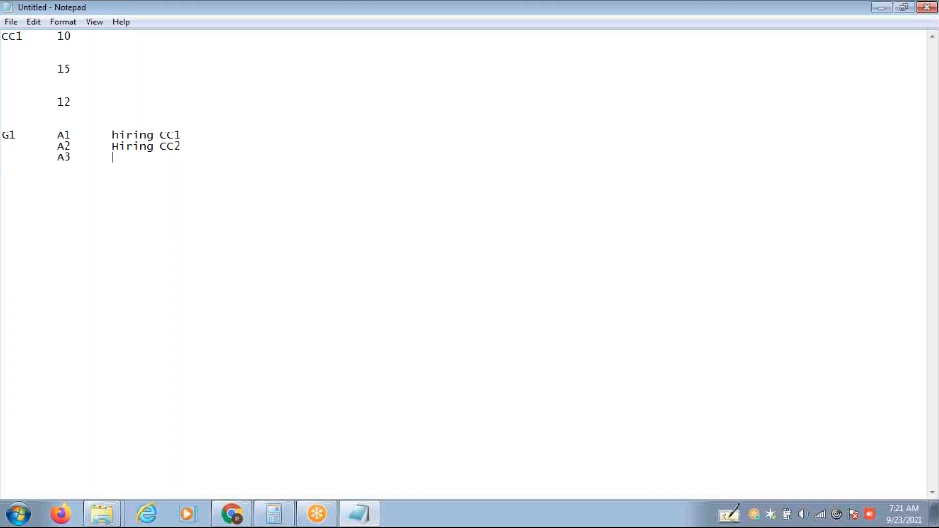
{"action": "type", "text": "Hirjng"}
{"action": "key", "text": "BackSpace"}
{"action": "key", "text": "BackSpace"}
{"action": "key", "text": "BackSpace"}
{"action": "type", "text": "ing CC2"}
{"action": "key", "text": "BackSpace"}
{"action": "type", "text": "3"}
Mark the hiring CC1 and Hiring CC2 rows with IG in a new column.
{"action": "left_click", "coordinate": [212, 131]}
{"action": "key", "text": "Tab"}
{"action": "type", "text": "IG"}
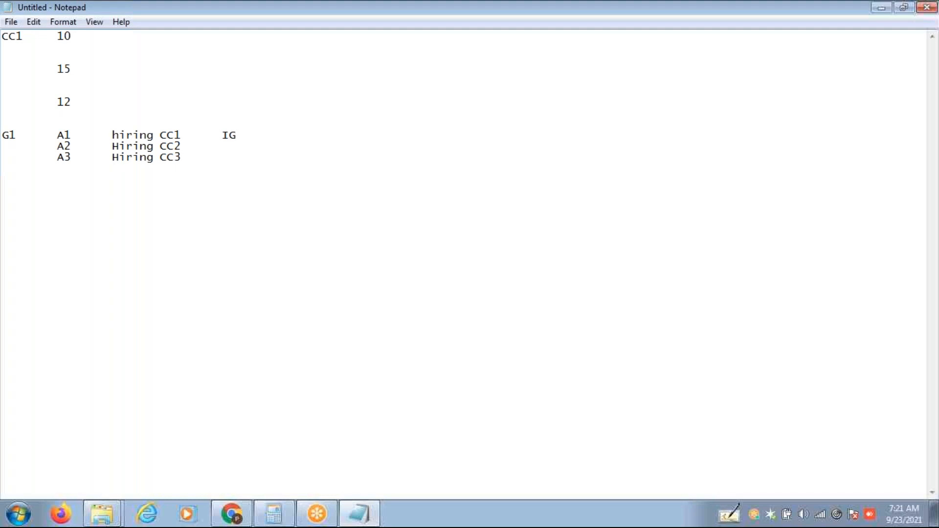
{"action": "key", "text": "Down"}
{"action": "key", "text": "Tab"}
{"action": "type", "text": "IG"}
Start a second G1 block with rows A1 'Hiring Per' and A2 'ir'.
{"action": "key", "text": "Return"}
{"action": "key", "text": "Return"}
{"action": "key", "text": "Return"}
{"action": "key", "text": "Return"}
{"action": "type", "text": "G1"}
{"action": "key", "text": "Tab"}
{"action": "type", "text": "A1"}
{"action": "type", "text": "Hing"}
{"action": "key", "text": "BackSpace"}
{"action": "key", "text": "BackSpace"}
{"action": "type", "text": "rin"}
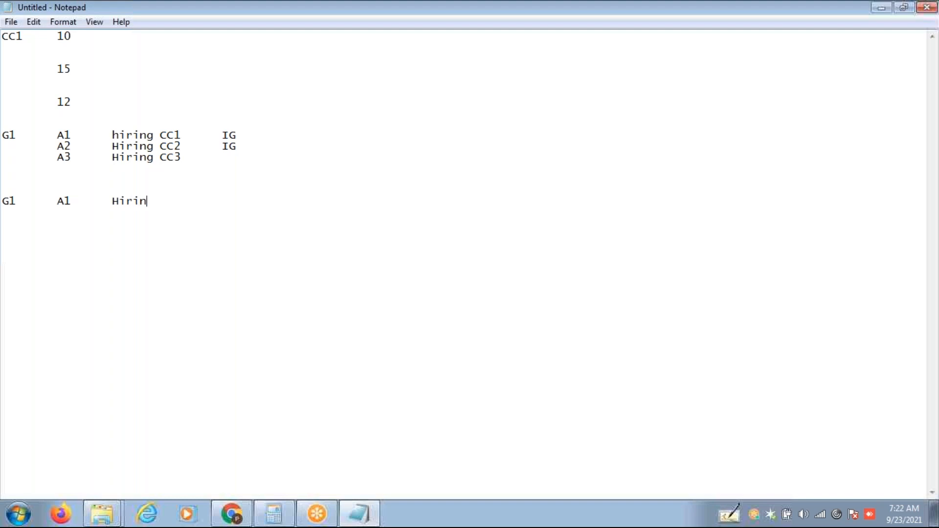
{"action": "type", "text": "g Per"}
{"action": "key", "text": "Return"}
{"action": "key", "text": "Tab"}
{"action": "type", "text": "A2\tir"}
Mark the Hiring Per row with IG and the A2 row with IG2.
{"action": "left_click", "coordinate": [200, 202]}
{"action": "key", "text": "Tab"}
{"action": "type", "text": "IG"}
{"action": "key", "text": "Down"}
{"action": "left_click", "coordinate": [156, 224]}
{"action": "key", "text": "Tab"}
{"action": "key", "text": "Tab"}
{"action": "type", "text": "IG2"}
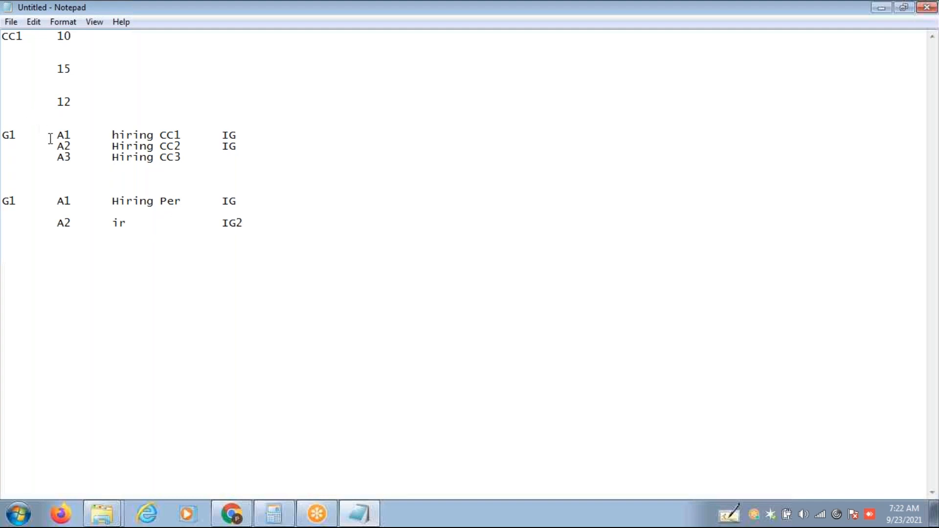
{"action": "left_click_drag", "start_coordinate": [58, 137], "coordinate": [237, 166]}
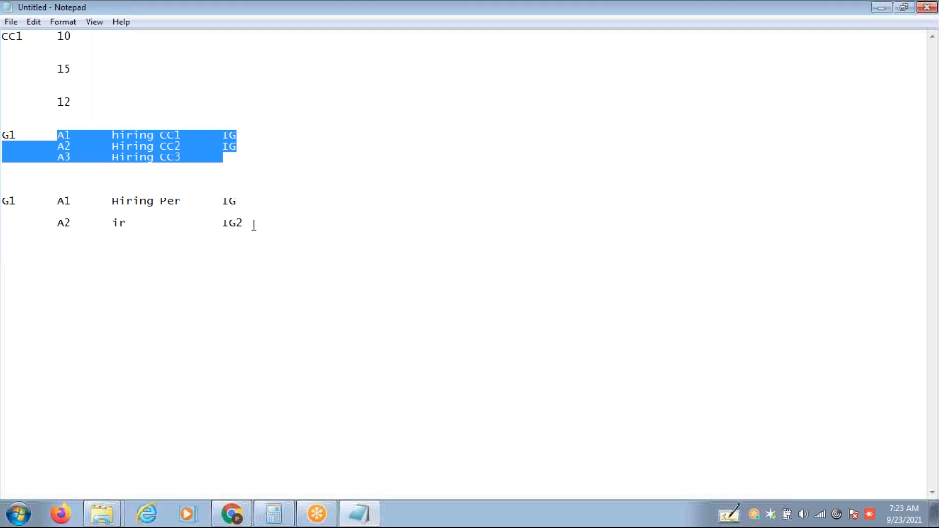
Add the heading 'Infogroup Modifier' below the second G1 block.
{"action": "left_click_drag", "start_coordinate": [255, 223], "coordinate": [47, 121]}
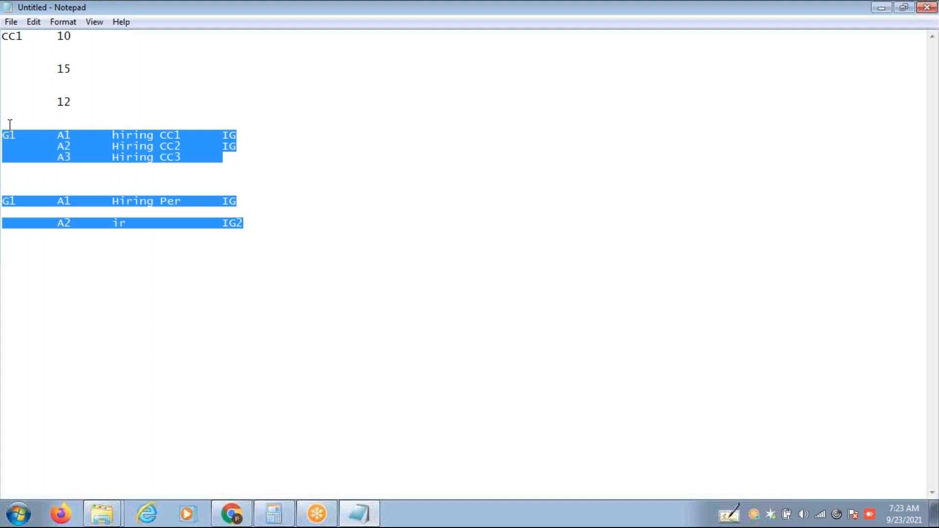
{"action": "left_click", "coordinate": [255, 225]}
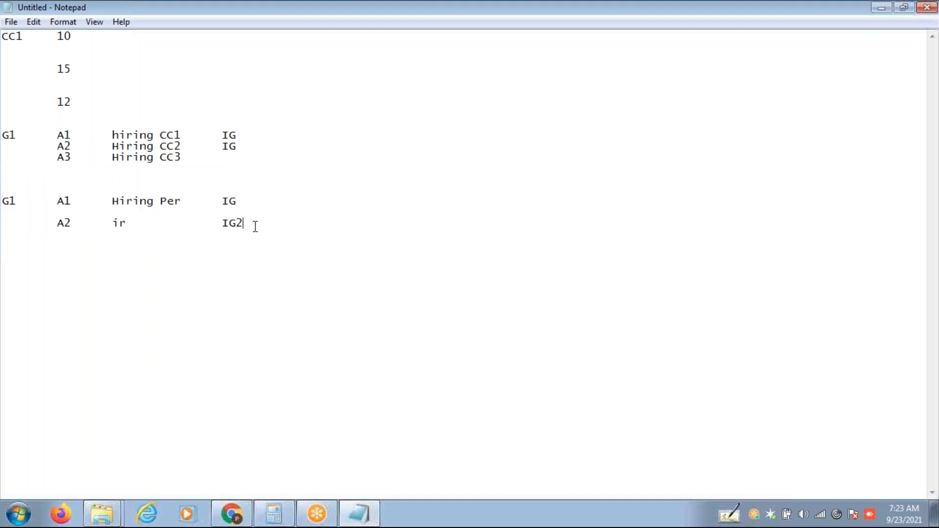
{"action": "key", "text": "Return"}
{"action": "key", "text": "Return"}
{"action": "key", "text": "Return"}
{"action": "type", "text": "Infogr"}
{"action": "type", "text": "oup"}
{"action": "type", "text": " Modo"}
{"action": "key", "text": "BackSpace"}
{"action": "type", "text": "ifier"}
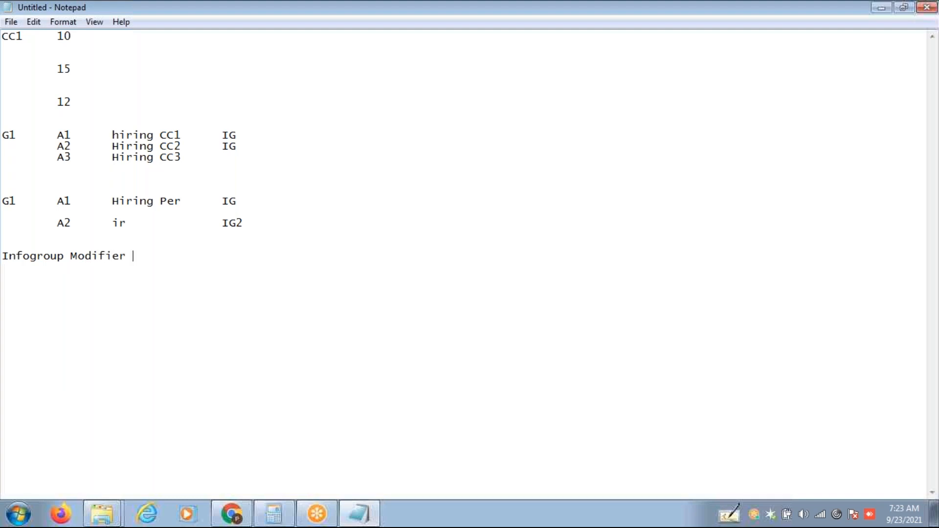
Note that the user dep tick in infogroup differentiates sets of infotypes based on user Group.
{"action": "key", "text": "Tab"}
{"action": "type", "text": "user dep tick in "}
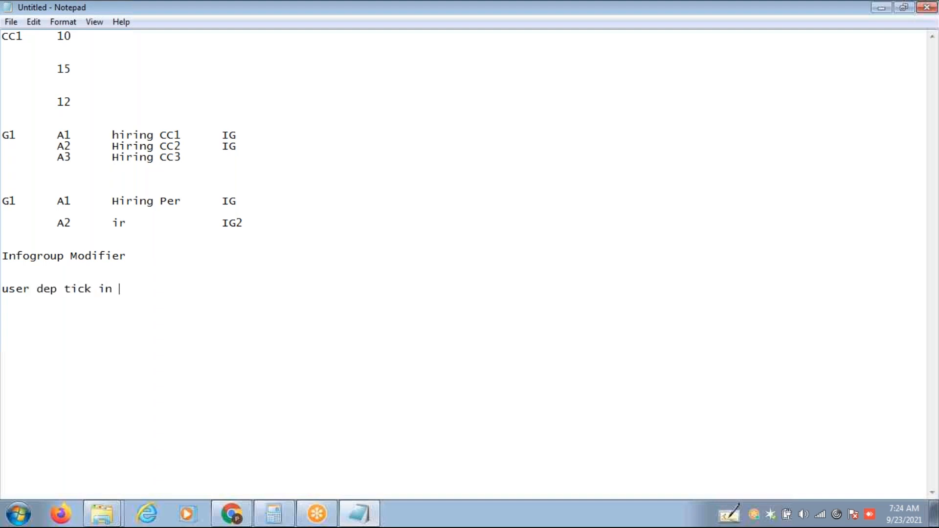
{"action": "type", "text": "infogroup is us"}
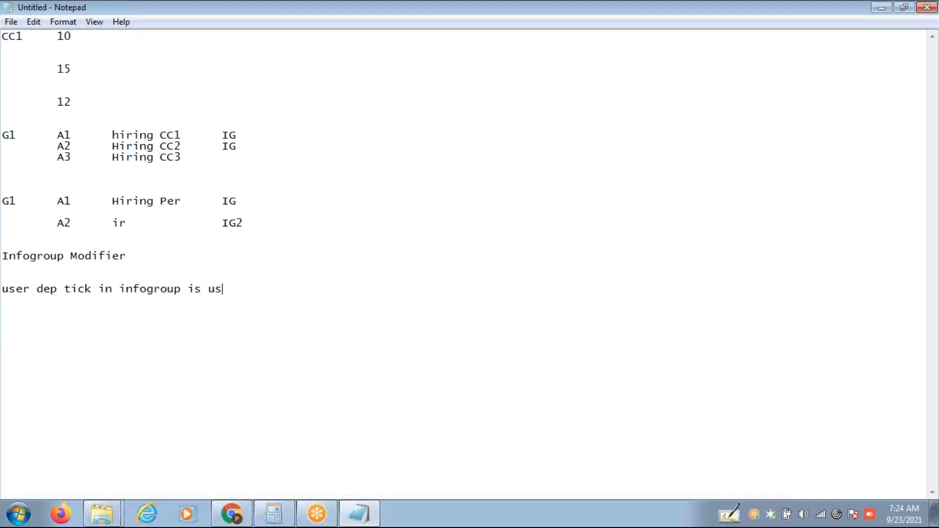
{"action": "type", "text": "ed to different"}
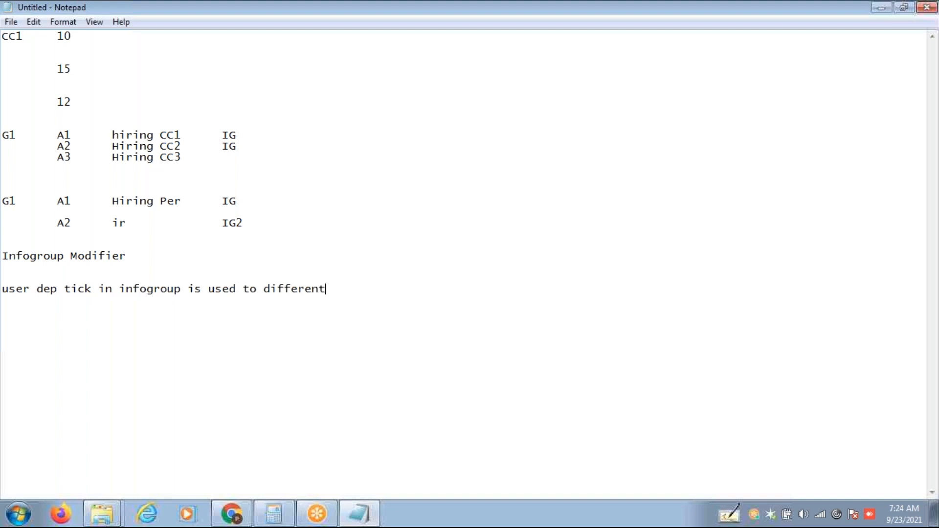
{"action": "type", "text": "iate set of"}
{"action": "key", "text": "BackSpace"}
{"action": "type", "text": "of infotypes "}
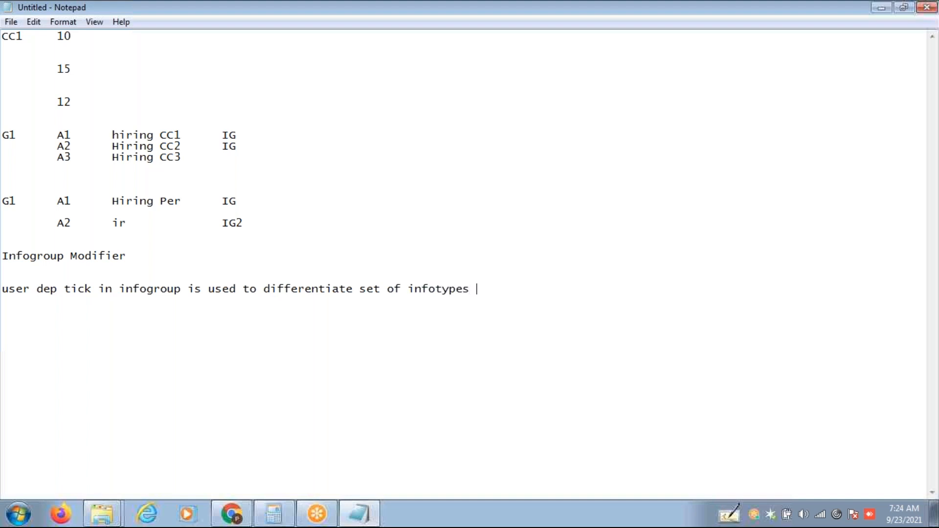
{"action": "type", "text": "based user Group"}
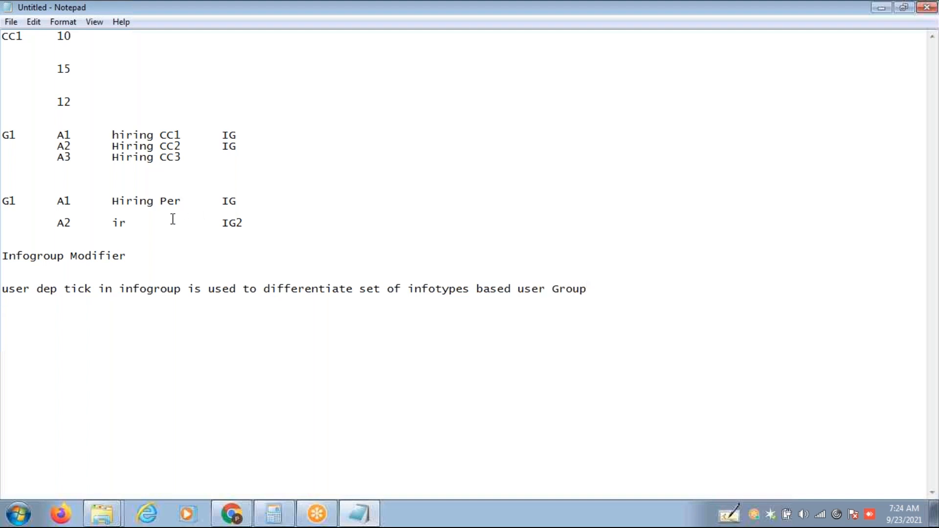
{"action": "left_click_drag", "start_coordinate": [126, 258], "coordinate": [6, 245]}
{"action": "key", "text": "ctrl+c"}
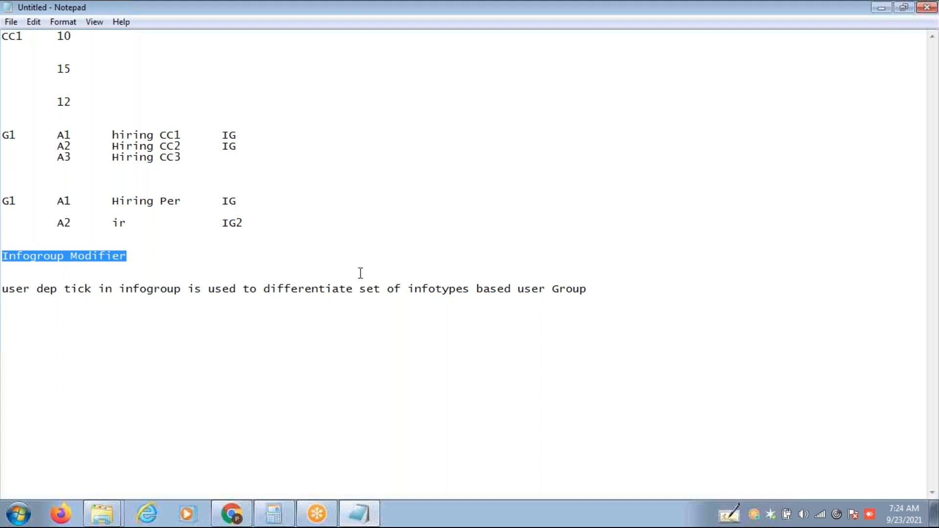
Write 'Infogroup Modifier is used to differentiate set of infotypes based on Employee Data (Structures)'.
{"action": "left_click", "coordinate": [614, 289]}
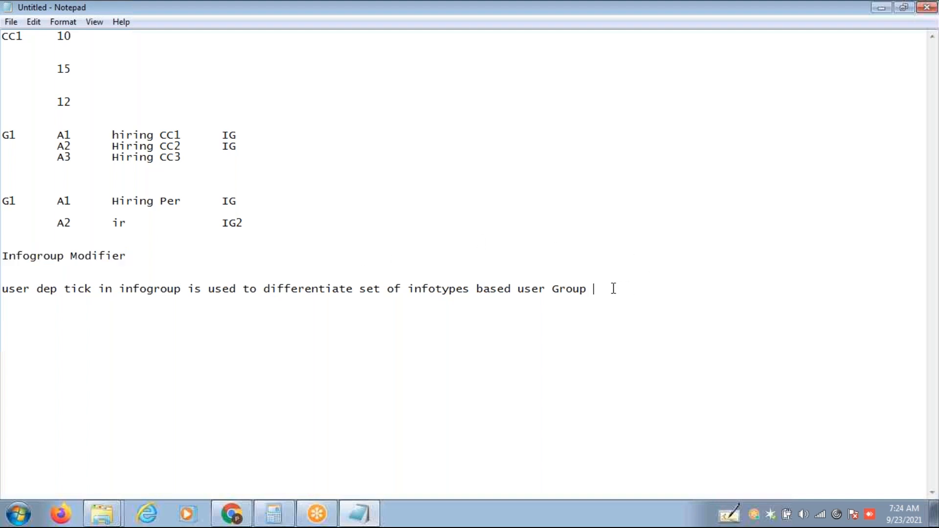
{"action": "key", "text": "Return"}
{"action": "key", "text": "Return"}
{"action": "key", "text": "ctrl+v"}
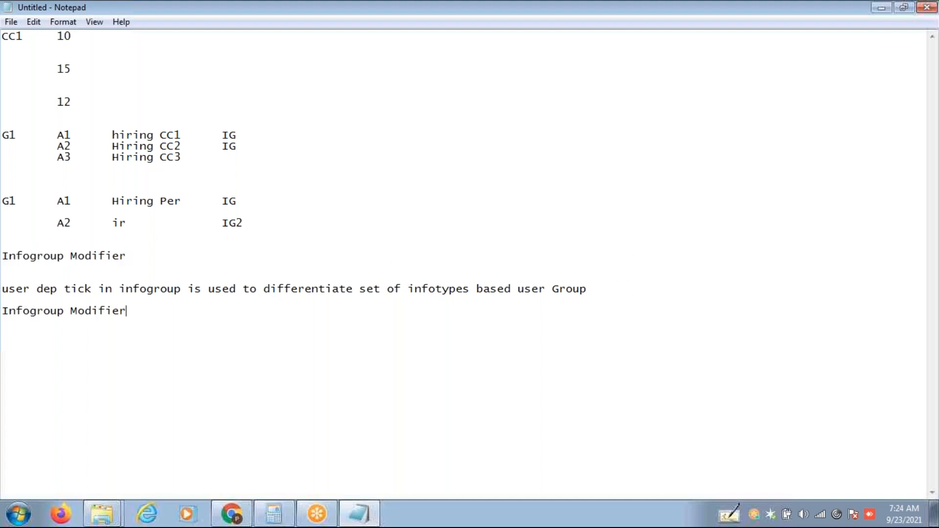
{"action": "type", "text": "is used to D"}
{"action": "key", "text": "BackSpace"}
{"action": "left_click_drag", "start_coordinate": [264, 289], "coordinate": [513, 293]}
{"action": "key", "text": "ctrl+c"}
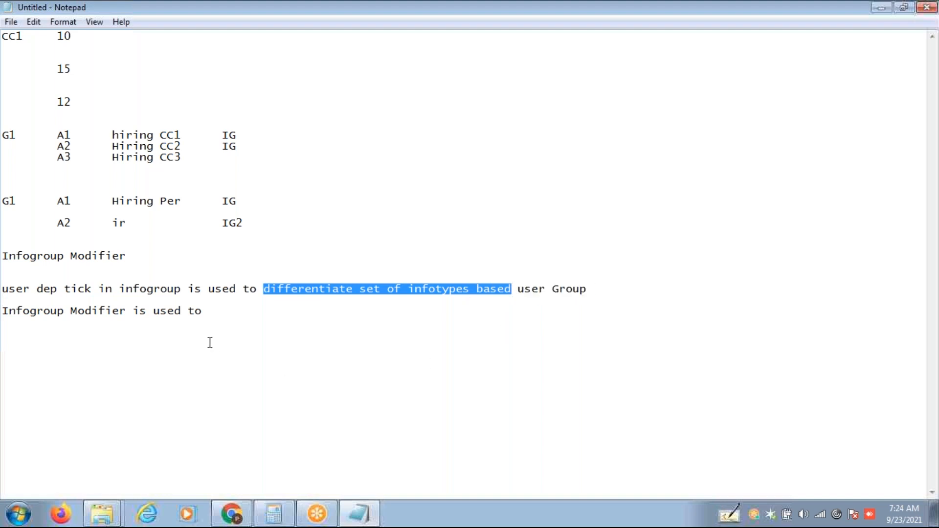
{"action": "left_click", "coordinate": [225, 311]}
{"action": "key", "text": "ctrl+v"}
{"action": "type", "text": "om"}
{"action": "key", "text": "BackSpace"}
{"action": "key", "text": "BackSpace"}
{"action": "type", "text": "n "}
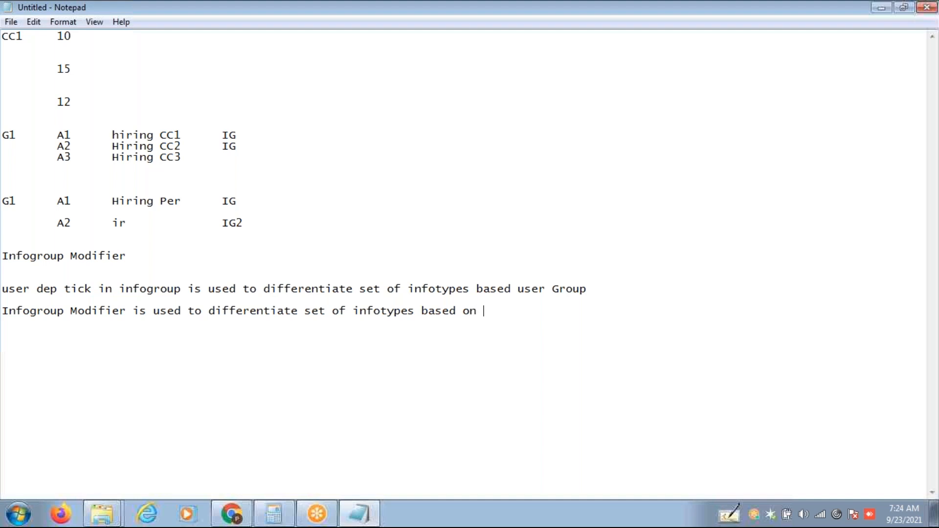
{"action": "type", "text": "Employee Data (Structures)"}
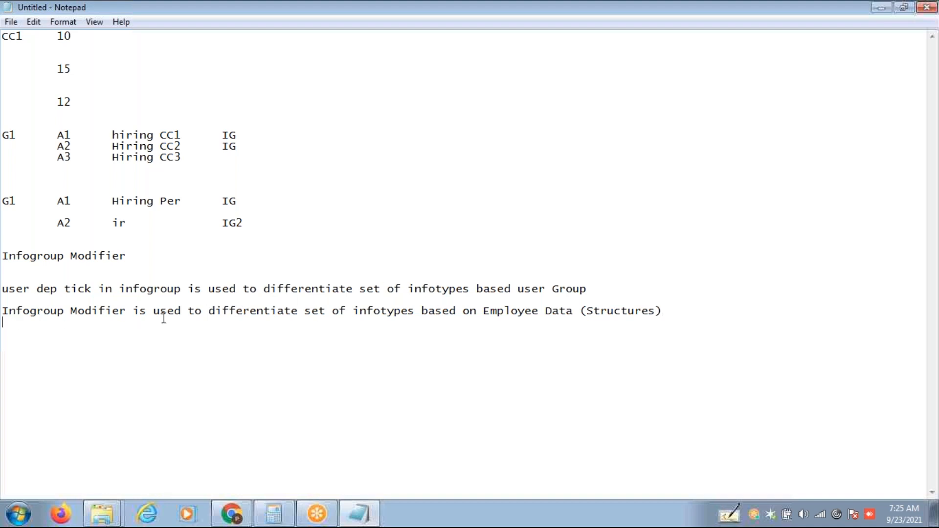
Finish the sentence with 'using same action type' and select the whole line.
{"action": "key", "text": "Return"}
{"action": "left_click", "coordinate": [669, 314]}
{"action": "type", "text": "using same"}
{"action": "left_click", "coordinate": [700, 63]}
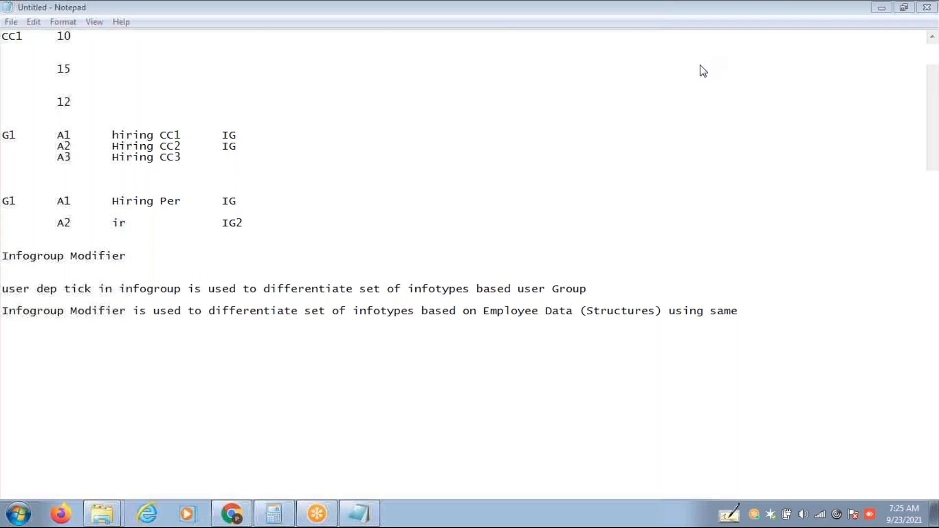
{"action": "left_click", "coordinate": [763, 314]}
{"action": "type", "text": "a"}
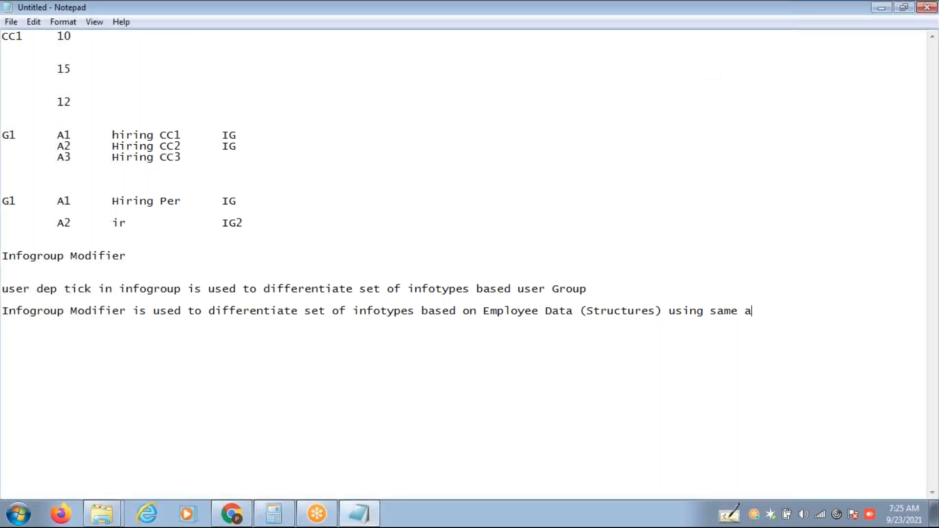
{"action": "type", "text": "ction type"}
{"action": "left_click_drag", "start_coordinate": [832, 311], "coordinate": [7, 306]}
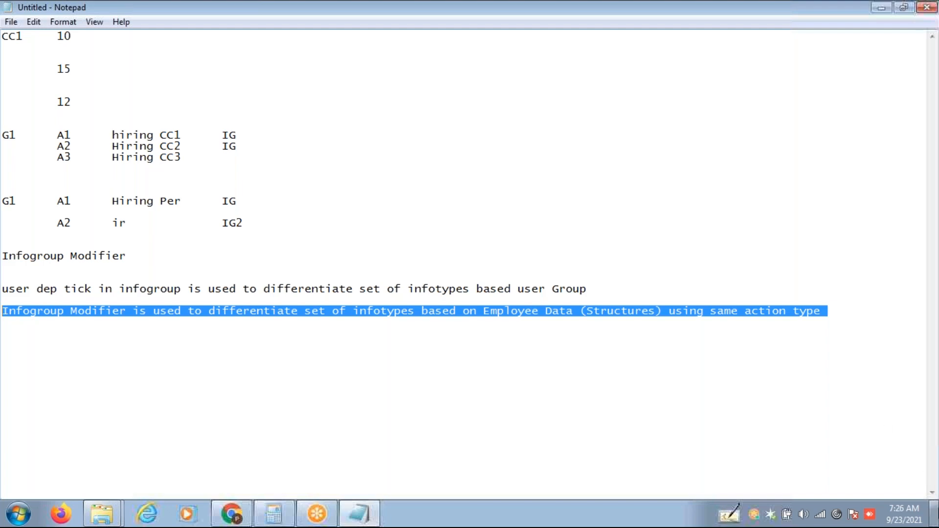
Minimize Notepad and log on to Class Server with a saved user name and password.
{"action": "left_click", "coordinate": [935, 521]}
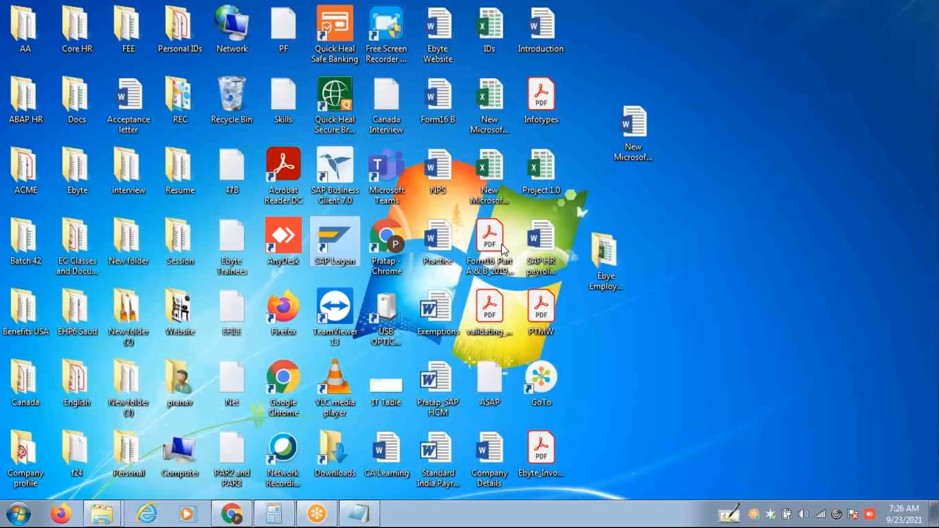
{"action": "double_click", "coordinate": [326, 239]}
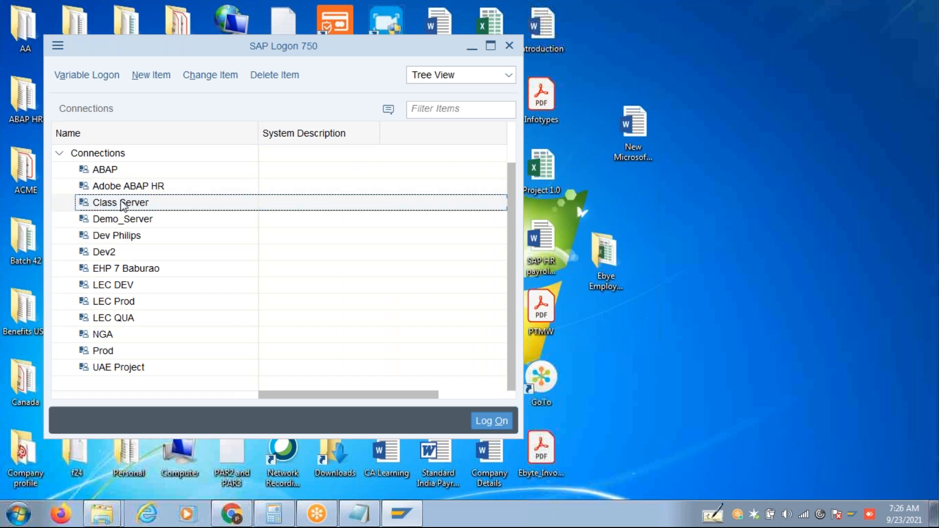
{"action": "double_click", "coordinate": [122, 204]}
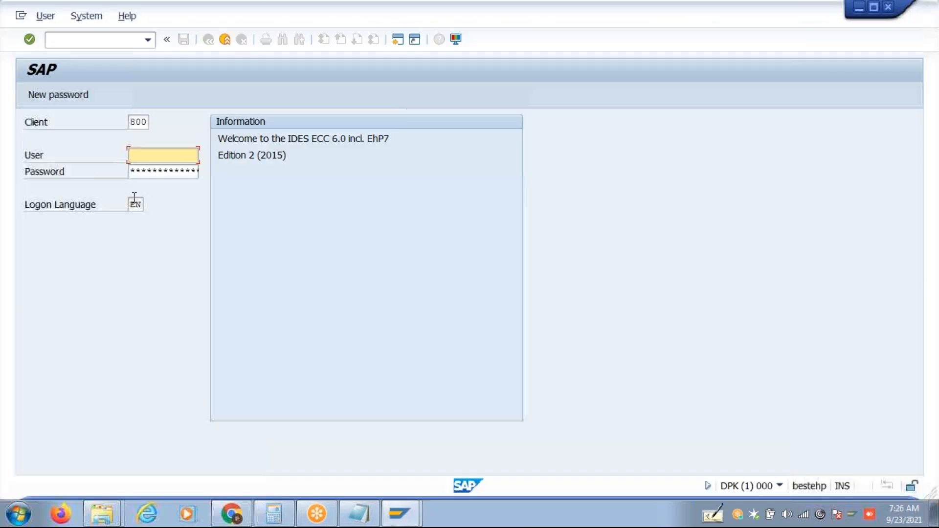
{"action": "type", "text": "prata"}
{"action": "key", "text": "BackSpace"}
{"action": "key", "text": "BackSpace"}
{"action": "key", "text": "BackSpace"}
{"action": "key", "text": "BackSpace"}
{"action": "key", "text": "BackSpace"}
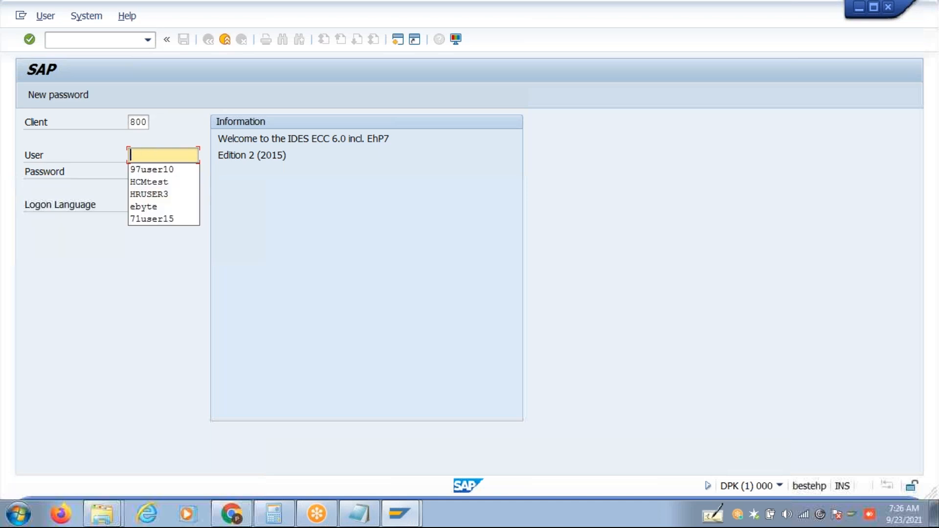
{"action": "left_click", "coordinate": [161, 170]}
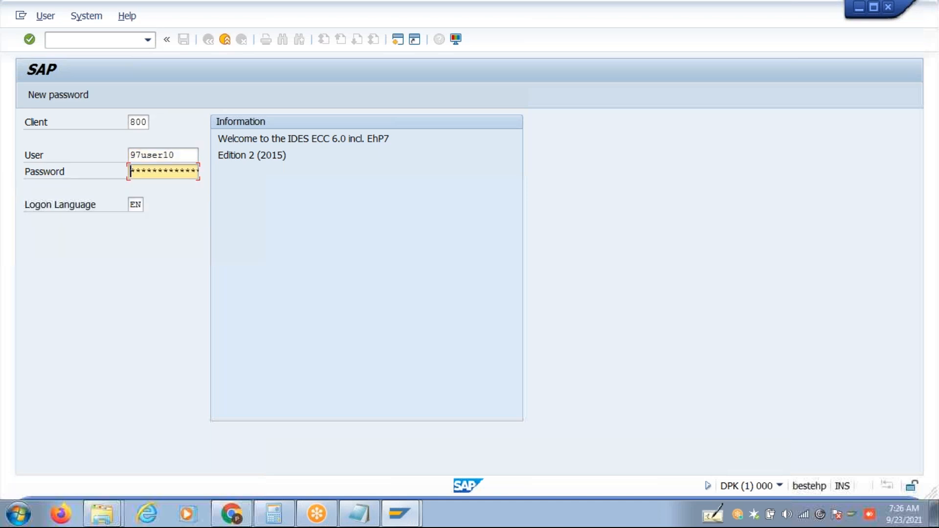
{"action": "type", "text": "********"}
{"action": "key", "text": "Return"}
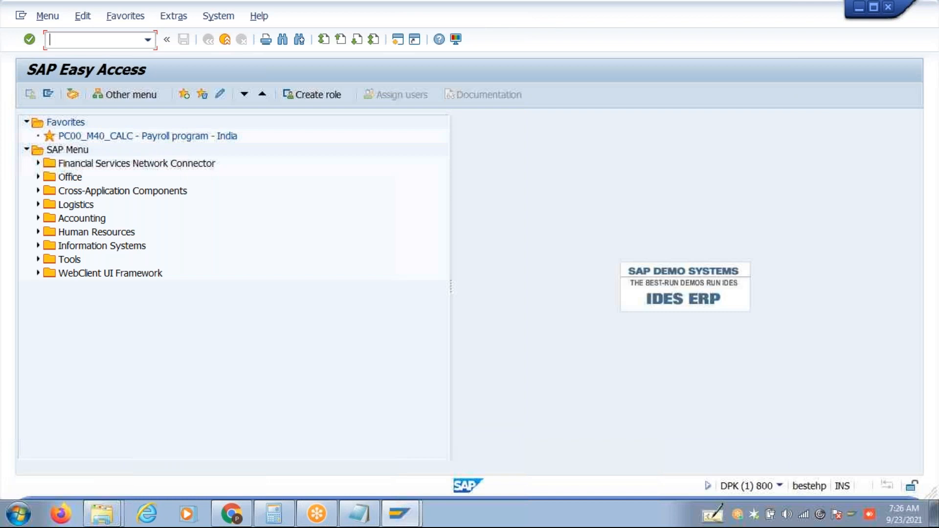
Start SPRO and open the SAP Reference IMG tree at Personnel Management.
{"action": "type", "text": "SPro"}
{"action": "key", "text": "Return"}
{"action": "left_click", "coordinate": [92, 95]}
{"action": "left_click", "coordinate": [128, 398]}
{"action": "key", "text": "Down"}
{"action": "key", "text": "Down"}
{"action": "key", "text": "Down"}
{"action": "key", "text": "Down"}
{"action": "key", "text": "Down"}
{"action": "key", "text": "Down"}
{"action": "key", "text": "Down"}
{"action": "key", "text": "Down"}
{"action": "key", "text": "Down"}
{"action": "key", "text": "Down"}
{"action": "key", "text": "Down"}
{"action": "key", "text": "Down"}
{"action": "key", "text": "Down"}
{"action": "key", "text": "Down"}
{"action": "key", "text": "Down"}
{"action": "key", "text": "Down"}
{"action": "key", "text": "Down"}
{"action": "key", "text": "Down"}
{"action": "key", "text": "Down"}
{"action": "key", "text": "Down"}
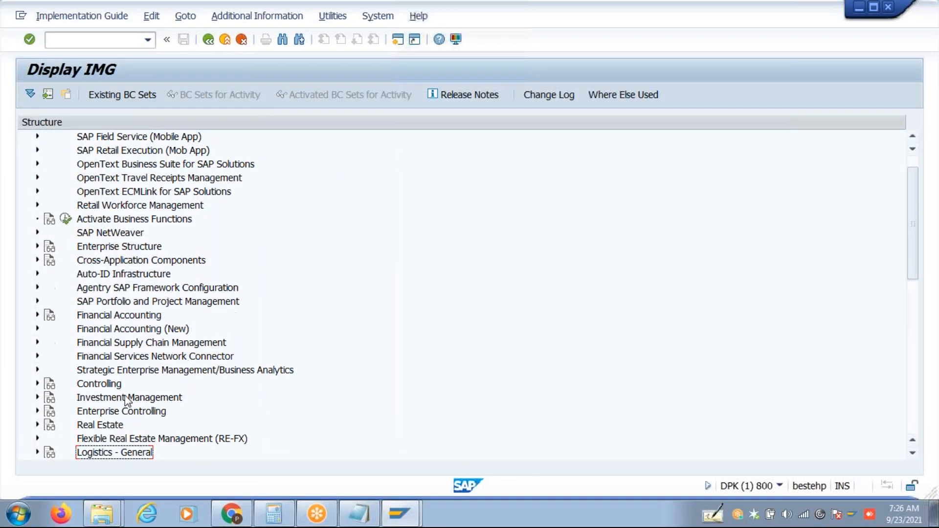
{"action": "left_click", "coordinate": [93, 316]}
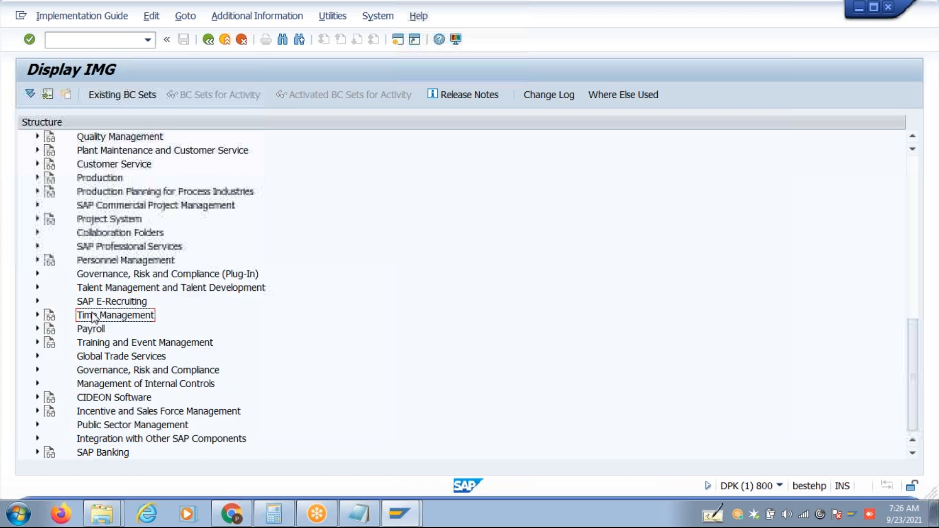
{"action": "key", "text": "Up"}
{"action": "key", "text": "Up"}
{"action": "key", "text": "Up"}
{"action": "key", "text": "Up"}
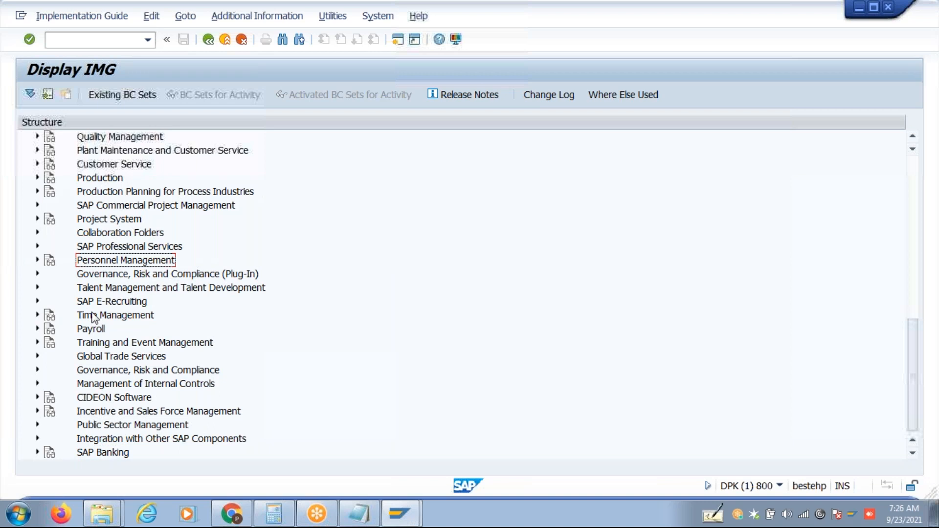
Expand Personnel Administration > Customizing Procedures > Actions and open Define infogroups.
{"action": "key", "text": "Right"}
{"action": "key", "text": "Down"}
{"action": "key", "text": "Down"}
{"action": "key", "text": "Down"}
{"action": "key", "text": "Down"}
{"action": "key", "text": "Down"}
{"action": "key", "text": "Down"}
{"action": "key", "text": "Down"}
{"action": "key", "text": "Down"}
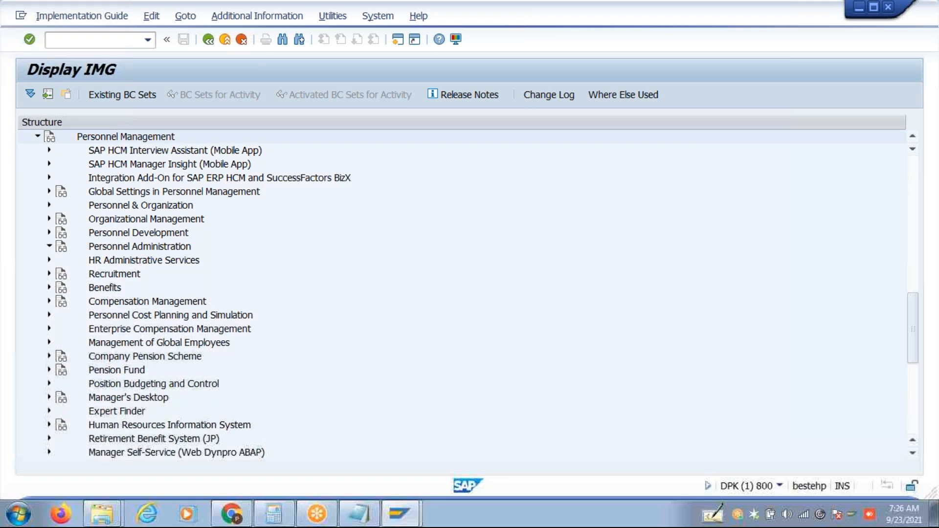
{"action": "key", "text": "Right"}
{"action": "key", "text": "Down"}
{"action": "key", "text": "Down"}
{"action": "key", "text": "Down"}
{"action": "key", "text": "Down"}
{"action": "key", "text": "Down"}
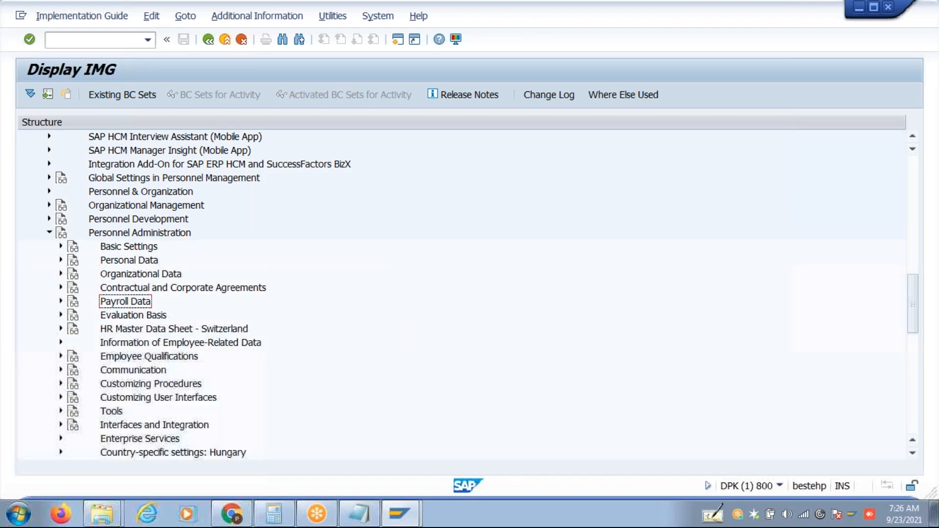
{"action": "key", "text": "Up"}
{"action": "key", "text": "Up"}
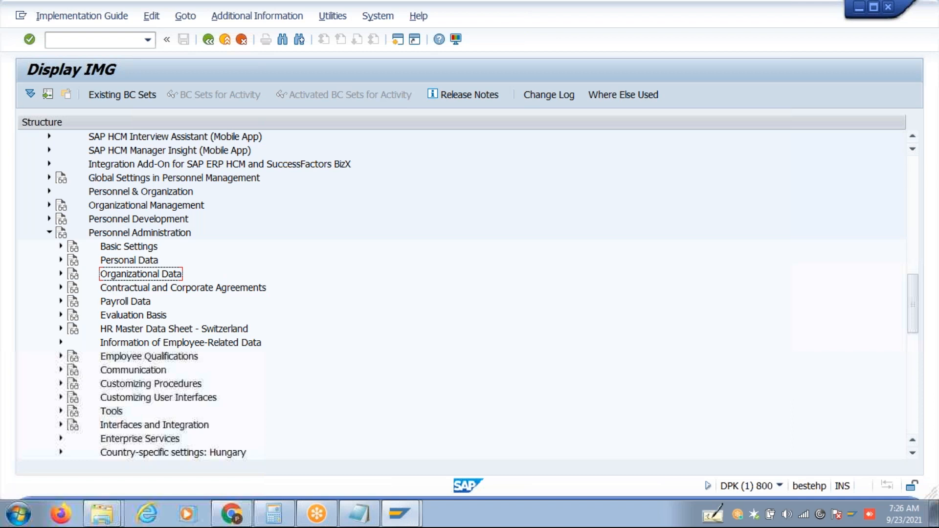
{"action": "key", "text": "Down"}
{"action": "key", "text": "Down"}
{"action": "key", "text": "Down"}
{"action": "key", "text": "Down"}
{"action": "key", "text": "Down"}
{"action": "key", "text": "Down"}
{"action": "key", "text": "Down"}
{"action": "key", "text": "Down"}
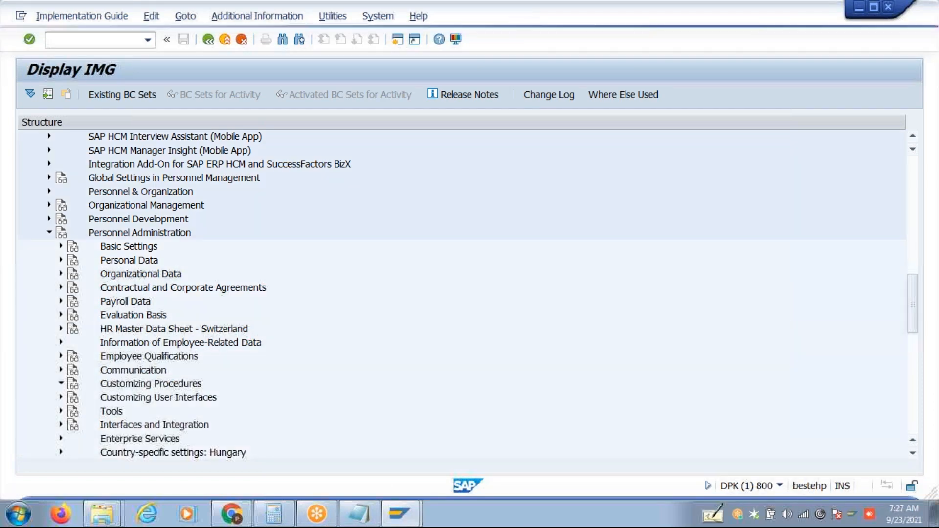
{"action": "key", "text": "Right"}
{"action": "key", "text": "Down"}
{"action": "key", "text": "Down"}
{"action": "key", "text": "Down"}
{"action": "key", "text": "Down"}
{"action": "key", "text": "Down"}
{"action": "key", "text": "Down"}
{"action": "key", "text": "Down"}
{"action": "key", "text": "Down"}
{"action": "key", "text": "Down"}
{"action": "key", "text": "Down"}
{"action": "key", "text": "Down"}
{"action": "key", "text": "Down"}
{"action": "key", "text": "Down"}
{"action": "key", "text": "Down"}
{"action": "key", "text": "Down"}
{"action": "key", "text": "Down"}
{"action": "key", "text": "Up"}
{"action": "key", "text": "Up"}
{"action": "key", "text": "Up"}
{"action": "key", "text": "Up"}
{"action": "key", "text": "Up"}
{"action": "key", "text": "Up"}
{"action": "key", "text": "Up"}
{"action": "key", "text": "Up"}
{"action": "key", "text": "Up"}
{"action": "key", "text": "Up"}
{"action": "key", "text": "Up"}
{"action": "key", "text": "Up"}
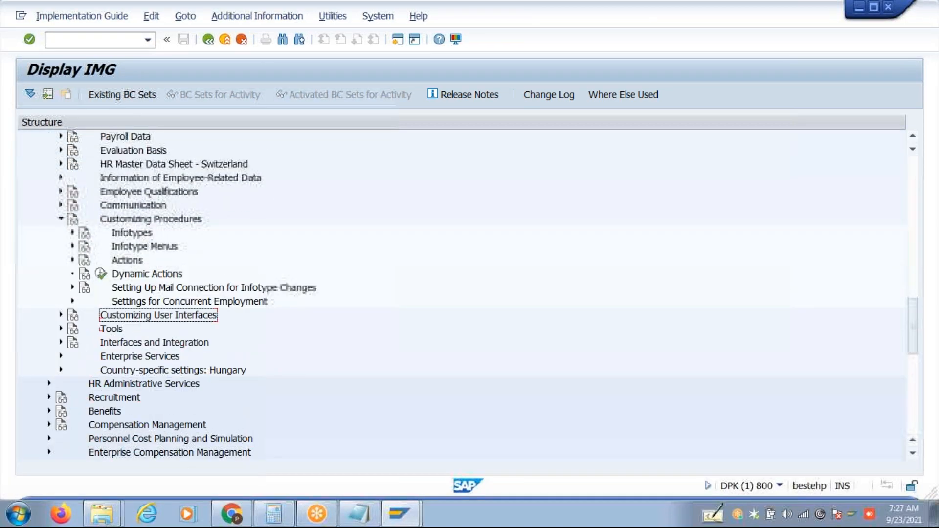
{"action": "key", "text": "Up"}
{"action": "key", "text": "Right"}
{"action": "key", "text": "Down"}
{"action": "key", "text": "Down"}
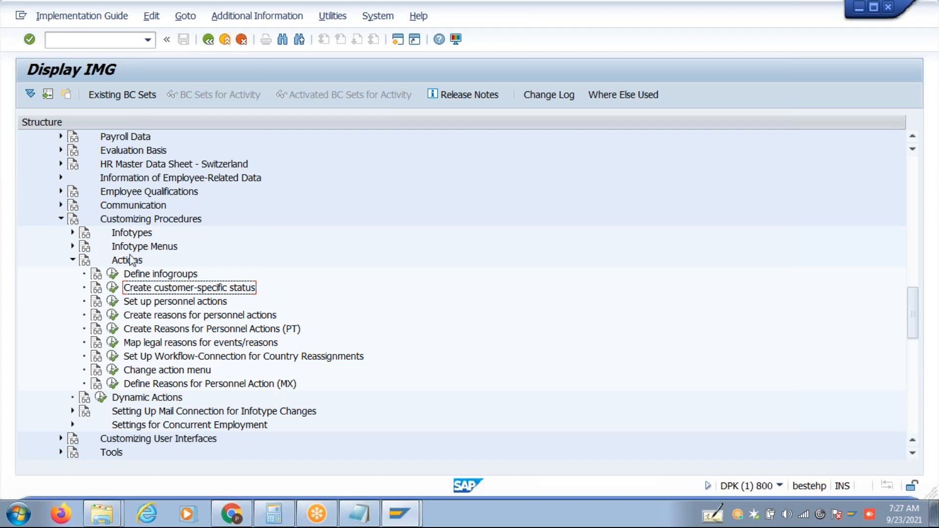
{"action": "left_click", "coordinate": [113, 275]}
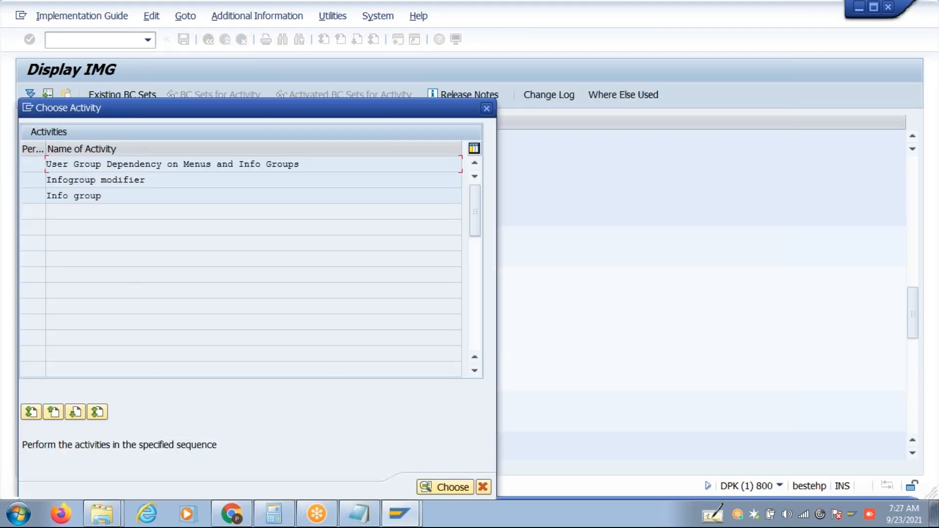
Check entry A1 in User Group Dependency on Menus and Info Groups, then go back.
{"action": "double_click", "coordinate": [338, 163]}
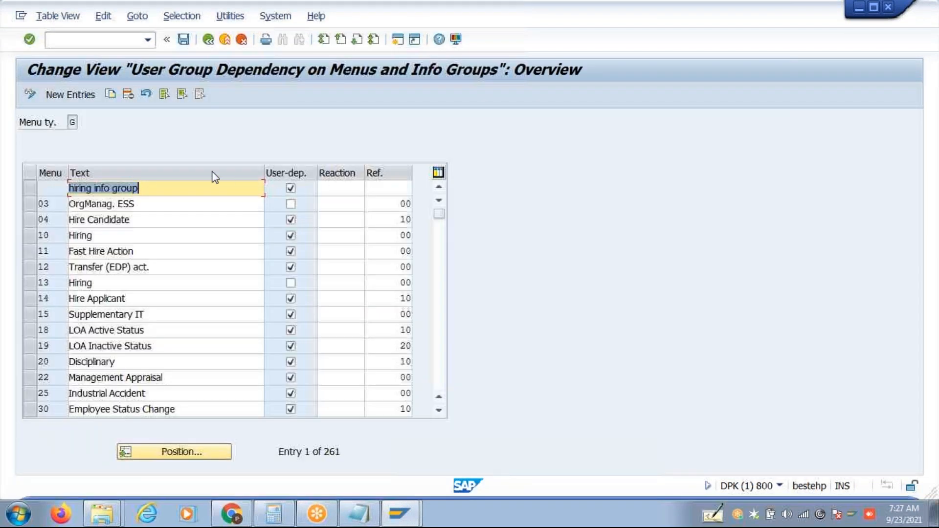
{"action": "left_click", "coordinate": [202, 452]}
{"action": "type", "text": "A1"}
{"action": "key", "text": "Return"}
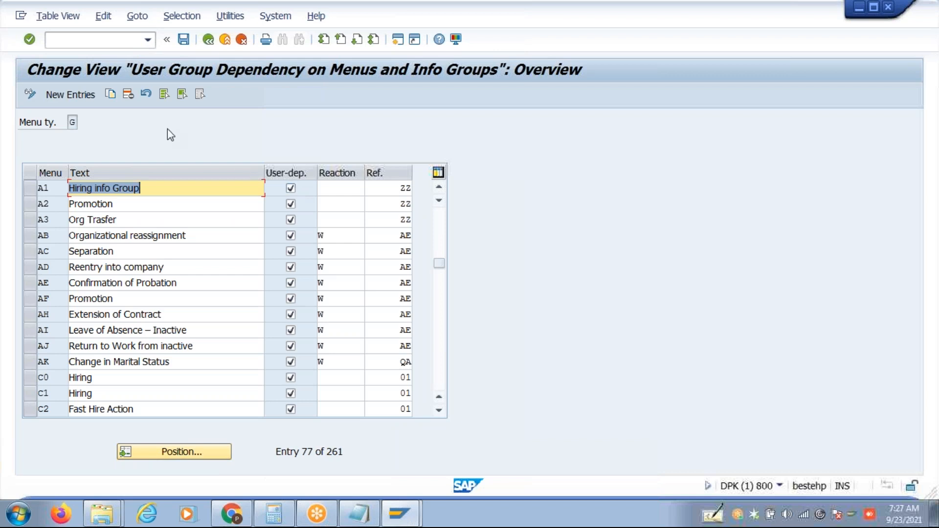
{"action": "left_click", "coordinate": [208, 39]}
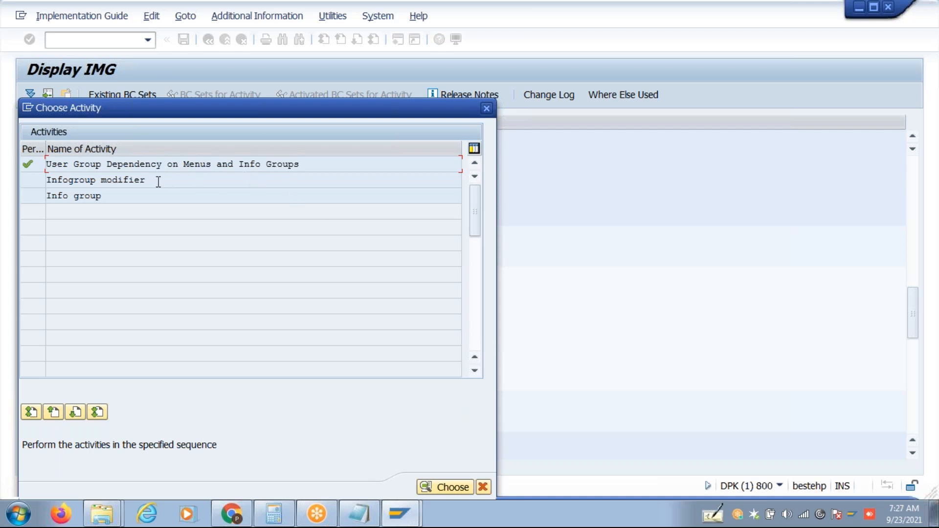
Open the Infogroup modifier activity to display the IGMOD decision tree.
{"action": "left_click_drag", "start_coordinate": [180, 182], "coordinate": [16, 164]}
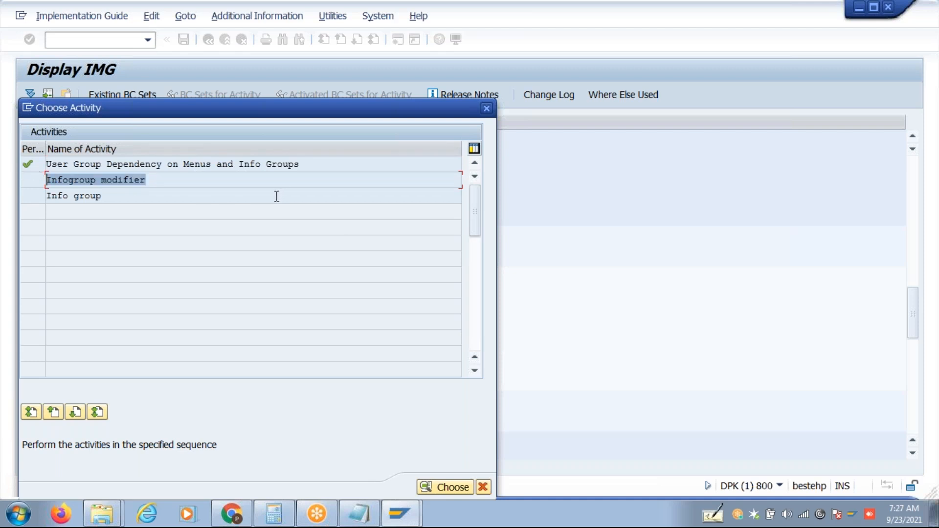
{"action": "left_click", "coordinate": [197, 181]}
{"action": "left_click_drag", "start_coordinate": [198, 181], "coordinate": [23, 185]}
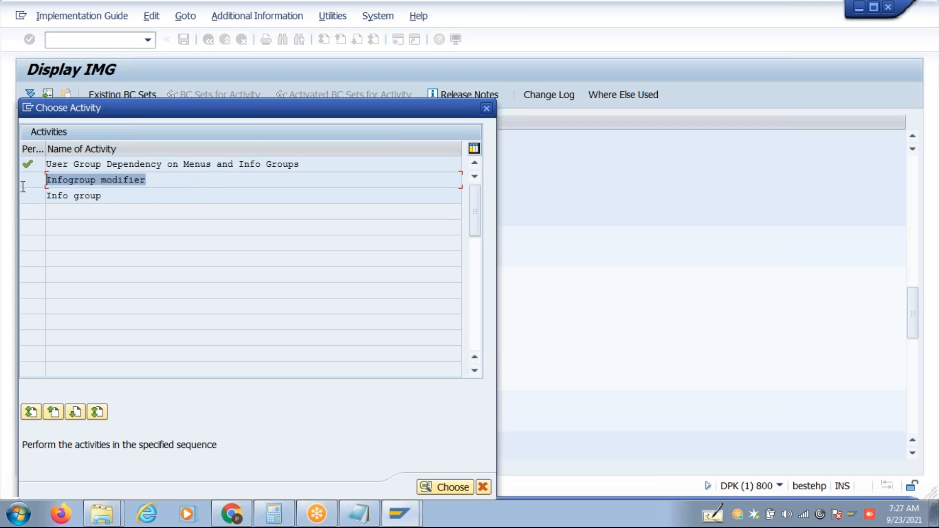
{"action": "double_click", "coordinate": [153, 181]}
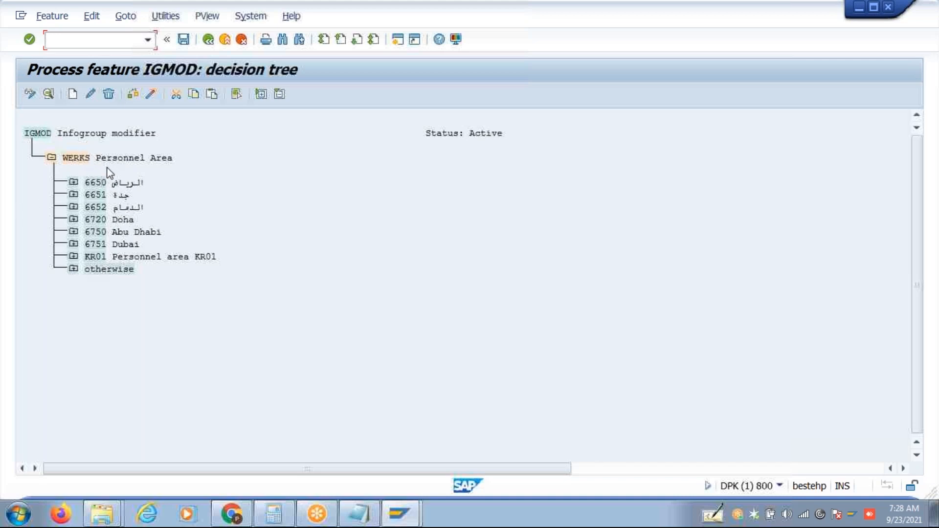
Expand the otherwise, PERSK Employee Subgroup and MASSN Action Type branches, then scroll to the top.
{"action": "left_click", "coordinate": [74, 270]}
{"action": "left_click", "coordinate": [95, 293]}
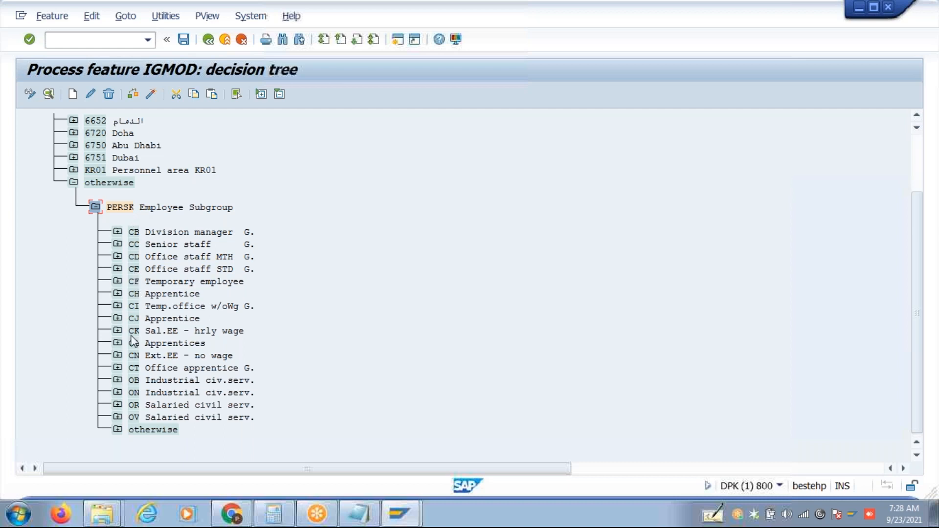
{"action": "left_click", "coordinate": [117, 431]}
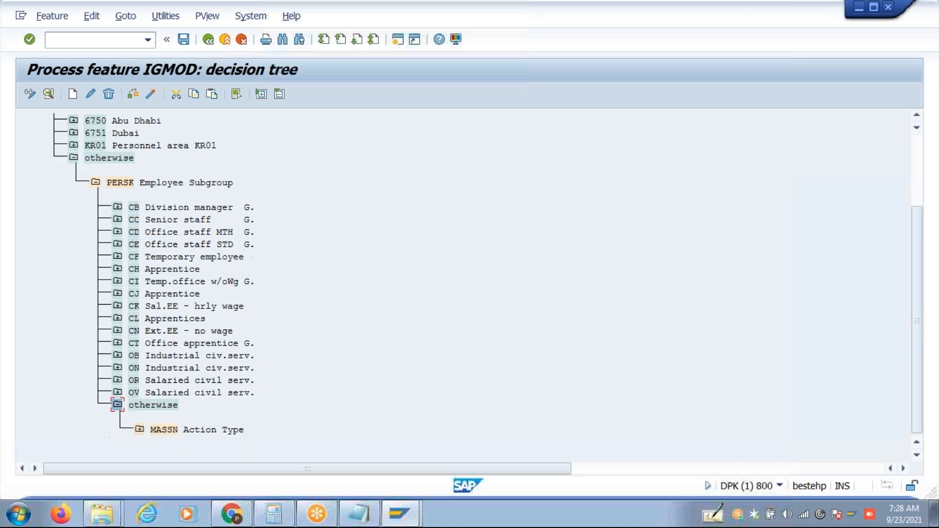
{"action": "left_click", "coordinate": [139, 430]}
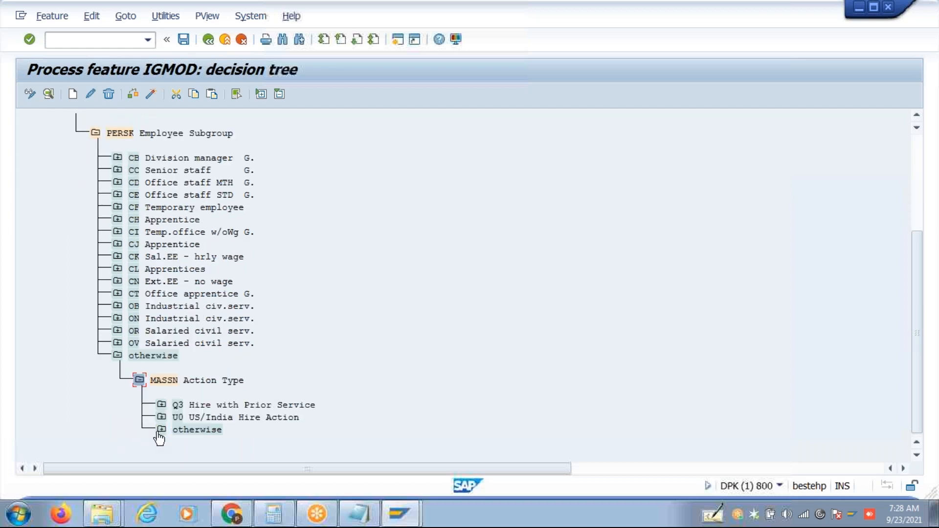
{"action": "left_click", "coordinate": [161, 431]}
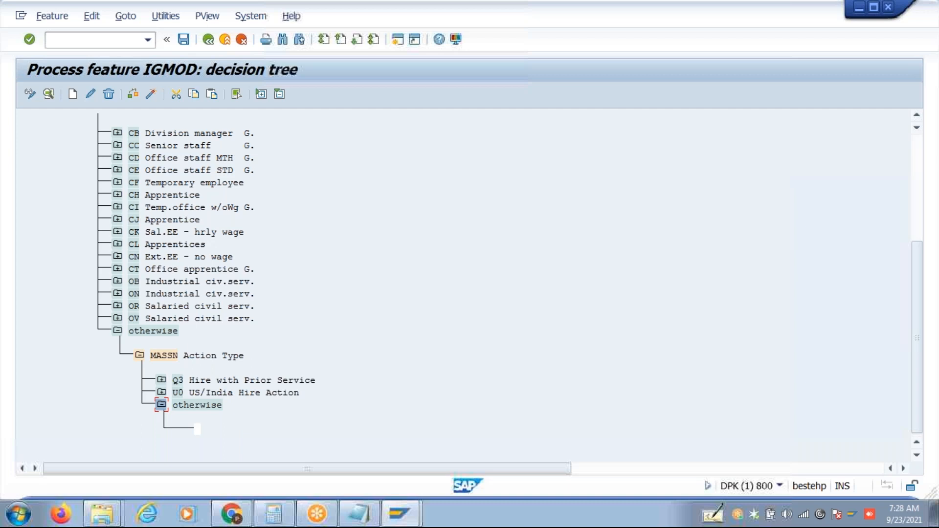
{"action": "left_click", "coordinate": [923, 173]}
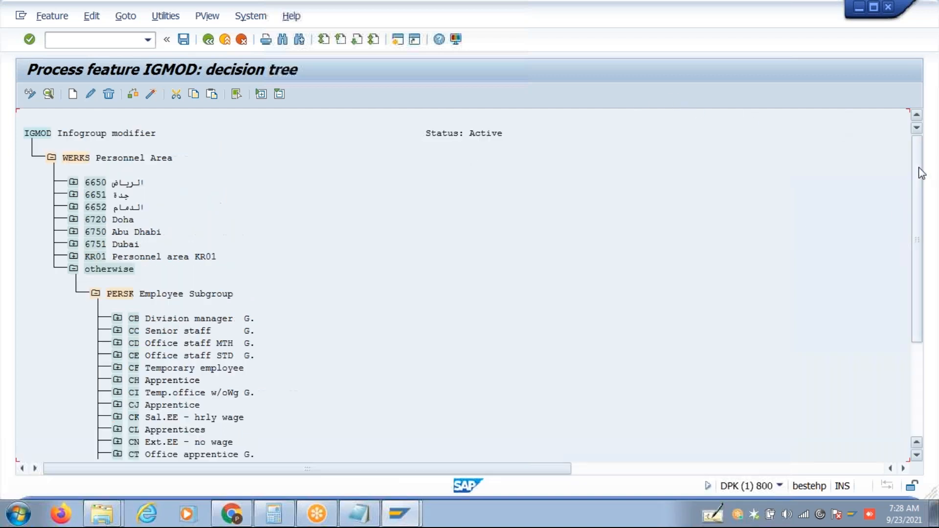
Delete the WERKS Personnel Area subtree from IGMOD.
{"action": "left_click", "coordinate": [74, 157]}
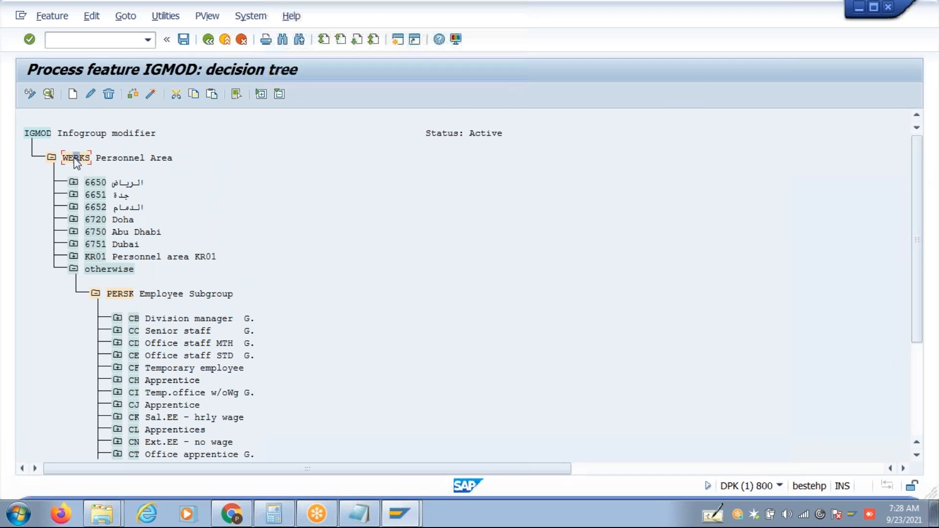
{"action": "left_click", "coordinate": [108, 95]}
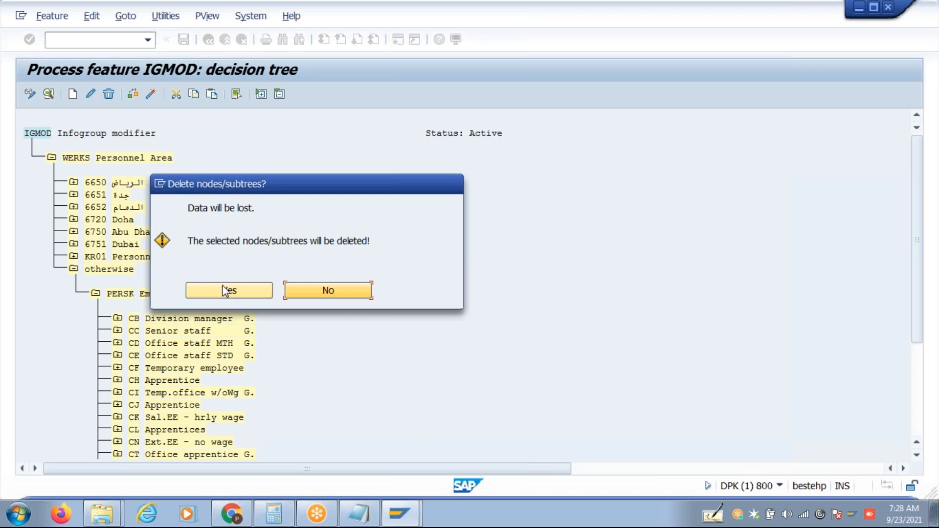
{"action": "left_click", "coordinate": [220, 294]}
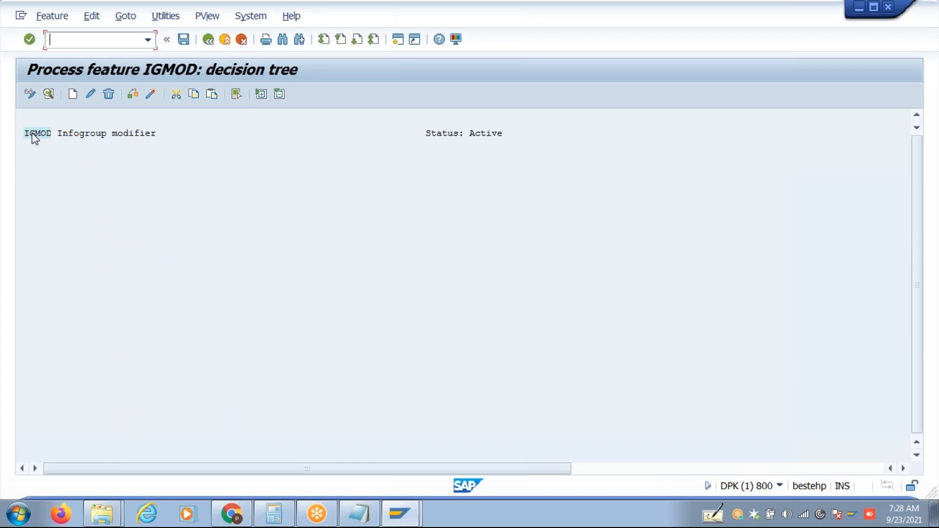
Create a new decision node on MASSN Action Type under the IGMOD root.
{"action": "left_click", "coordinate": [72, 94]}
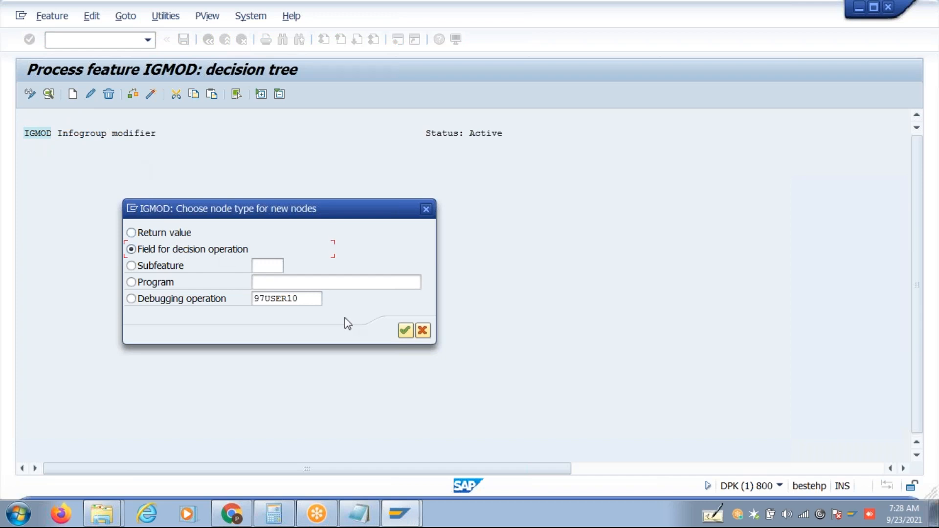
{"action": "left_click", "coordinate": [404, 332]}
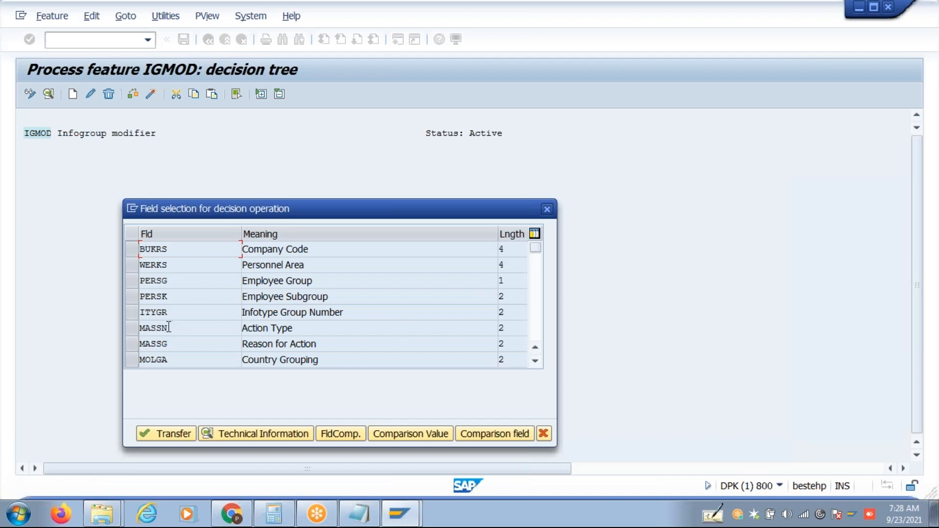
{"action": "left_click", "coordinate": [131, 330]}
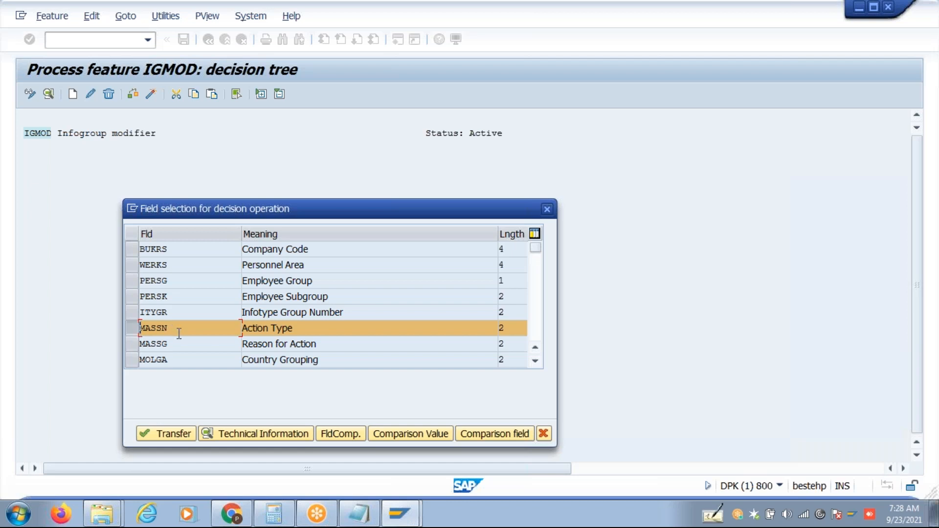
{"action": "left_click_drag", "start_coordinate": [294, 327], "coordinate": [230, 330]}
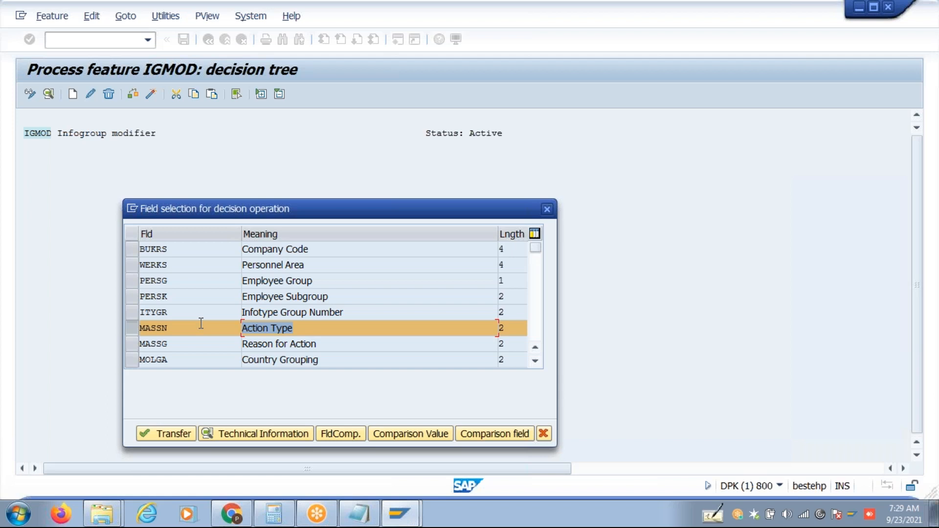
{"action": "left_click", "coordinate": [165, 435]}
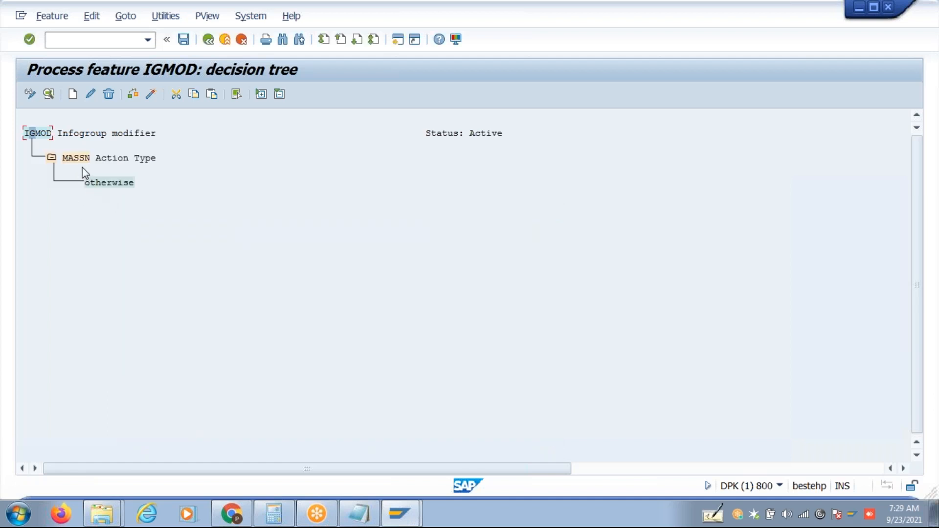
Add a 1A Hiring@ value branch under the Action Type decision.
{"action": "left_click", "coordinate": [78, 161]}
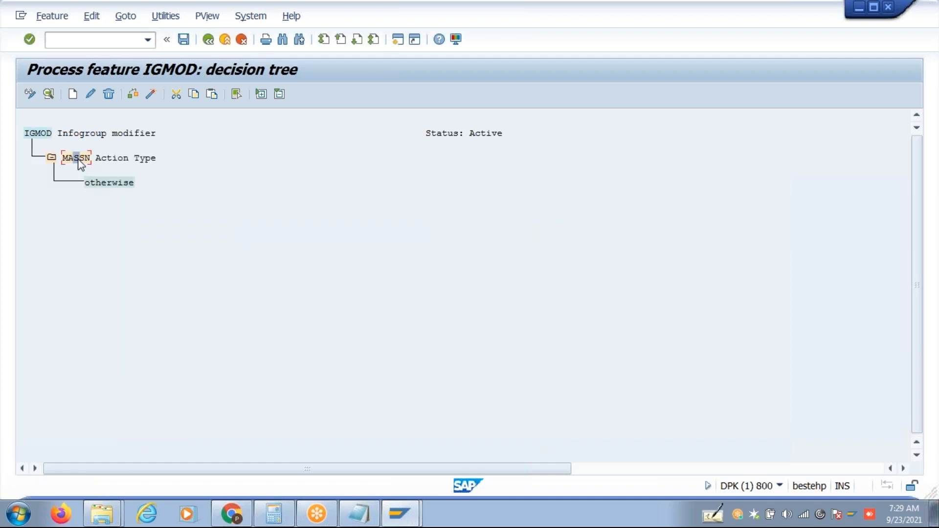
{"action": "left_click", "coordinate": [74, 95]}
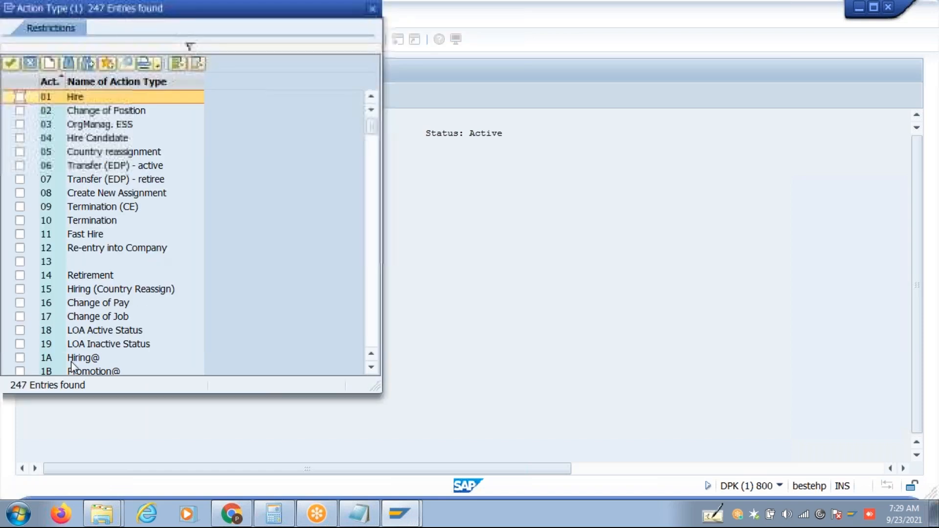
{"action": "left_click", "coordinate": [20, 358]}
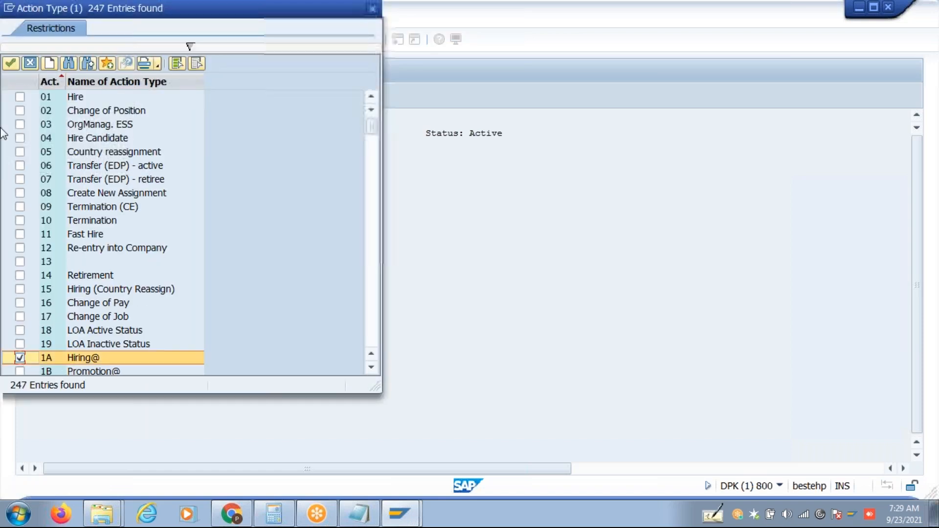
{"action": "left_click", "coordinate": [11, 64]}
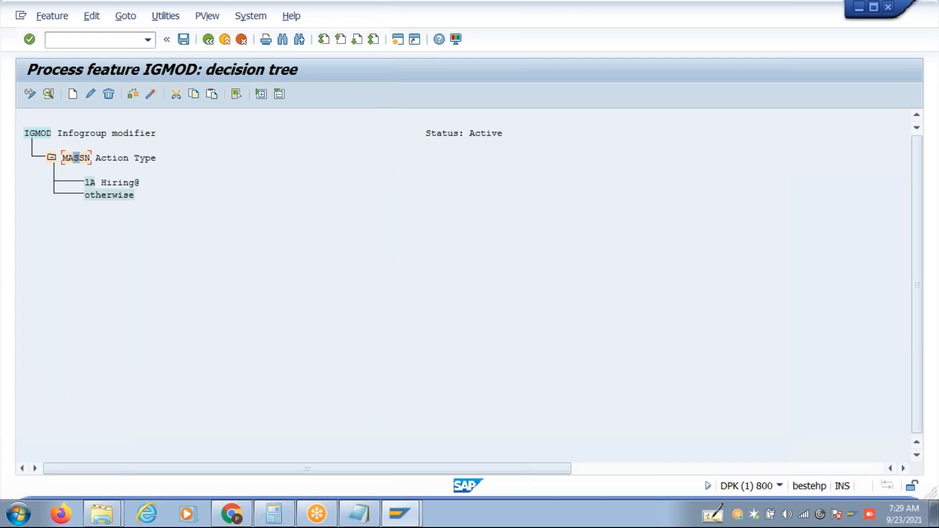
Give the Action Type otherwise branch an empty return value.
{"action": "left_click", "coordinate": [90, 196]}
{"action": "left_click", "coordinate": [73, 94]}
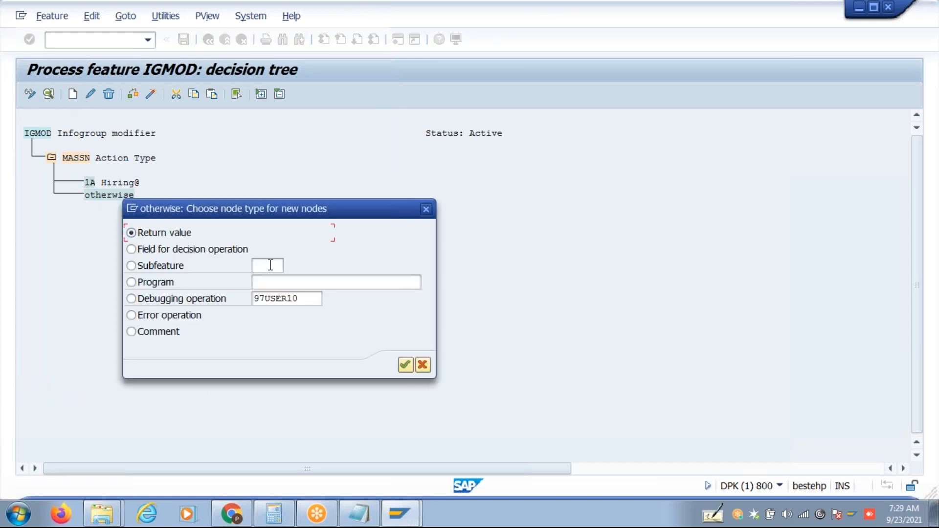
{"action": "left_click", "coordinate": [406, 365]}
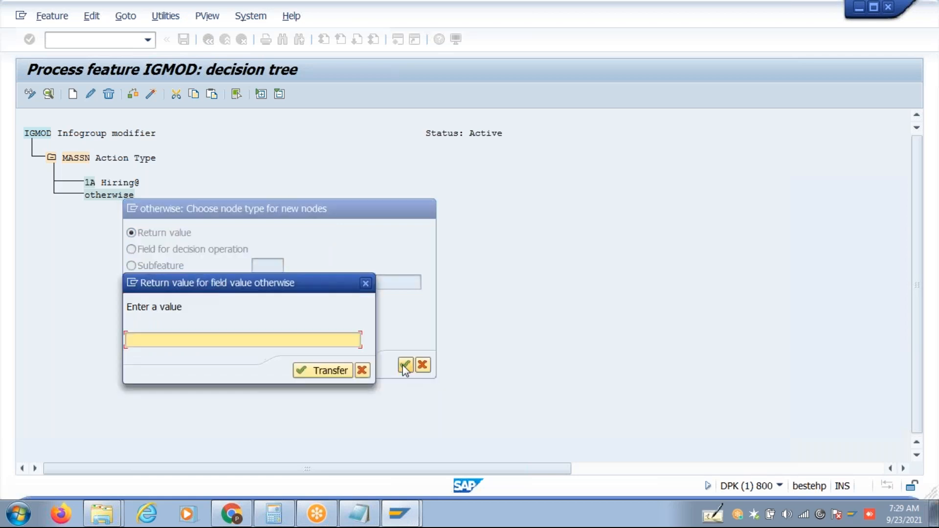
{"action": "left_click", "coordinate": [335, 373]}
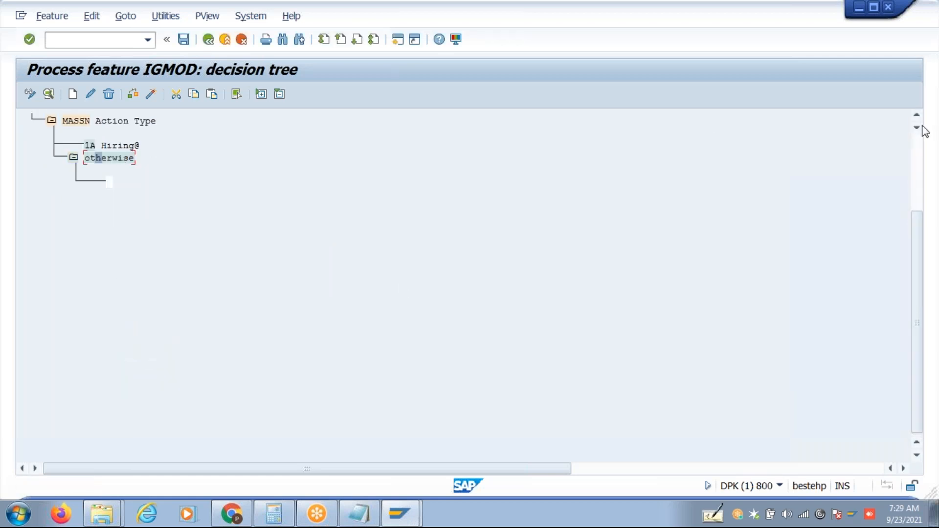
Start adding a child node under the 1A Hiring branch.
{"action": "scroll", "coordinate": [918, 121], "scroll_direction": "up", "scroll_amount": 1}
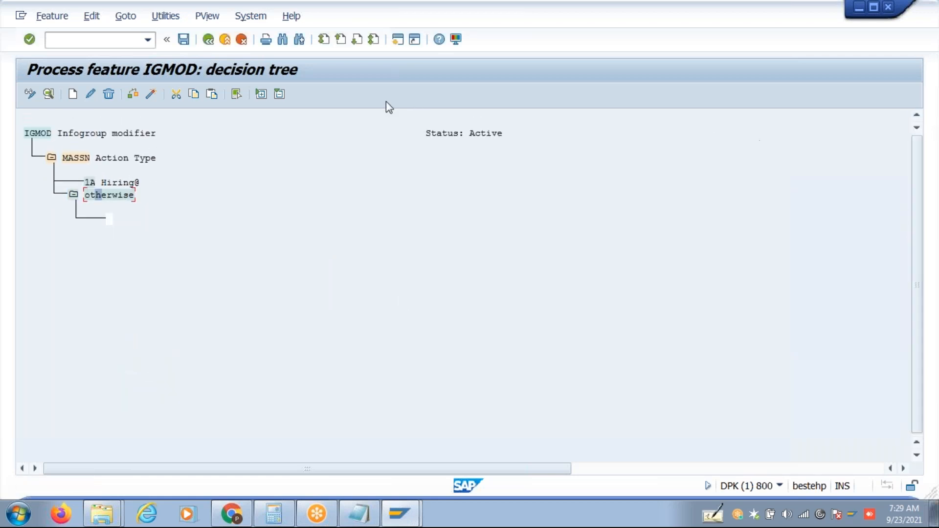
{"action": "left_click", "coordinate": [93, 182]}
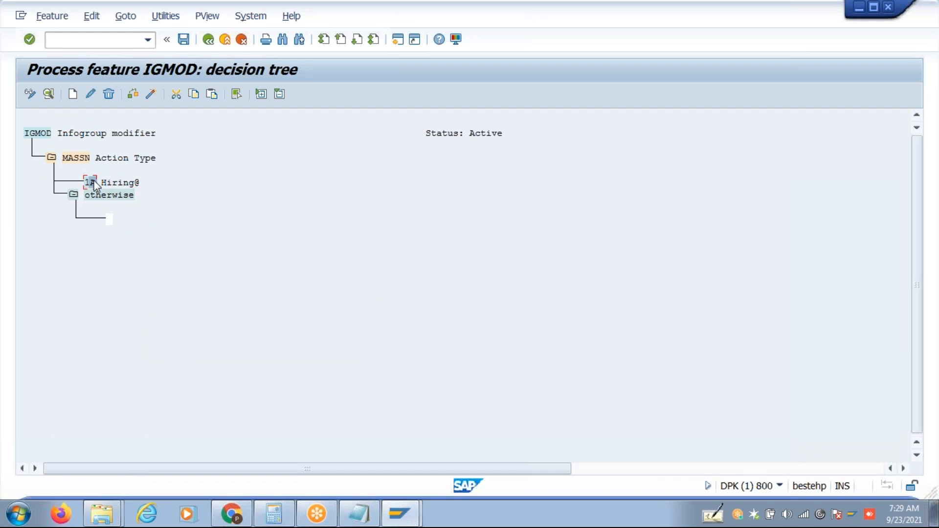
{"action": "left_click", "coordinate": [73, 95]}
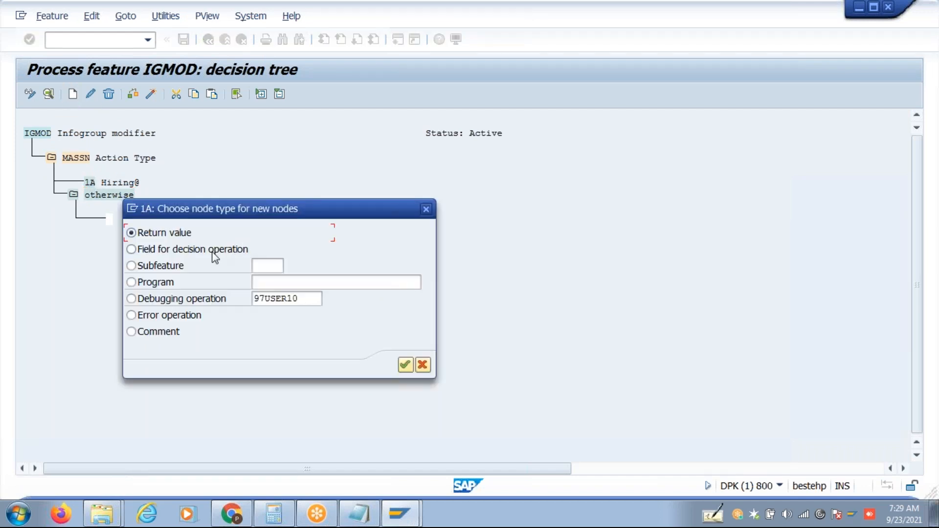
Add a Country Grouping (MOLGA) decision field under 1A Hiring.
{"action": "left_click", "coordinate": [405, 366]}
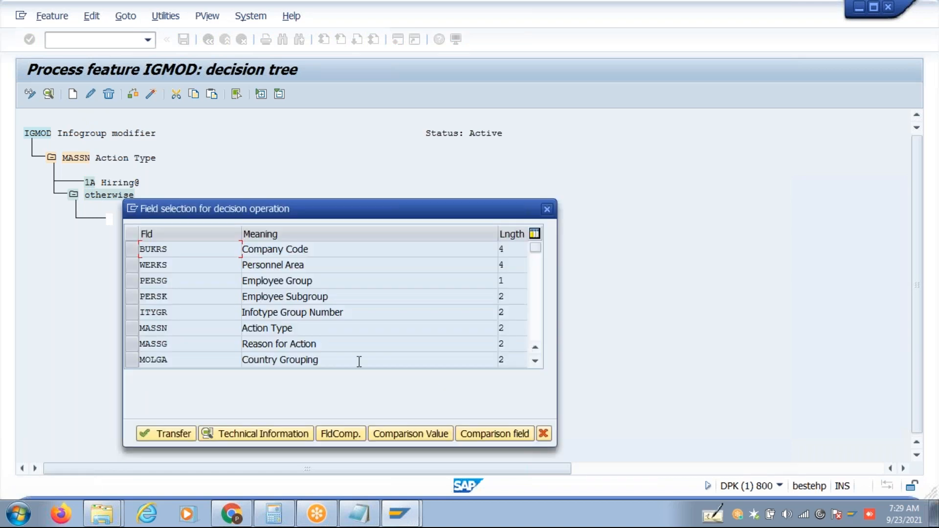
{"action": "left_click", "coordinate": [131, 359]}
{"action": "left_click", "coordinate": [168, 434]}
Add country values 10 USA and 40 India under Country Grouping.
{"action": "left_click", "coordinate": [114, 207]}
{"action": "left_click", "coordinate": [74, 97]}
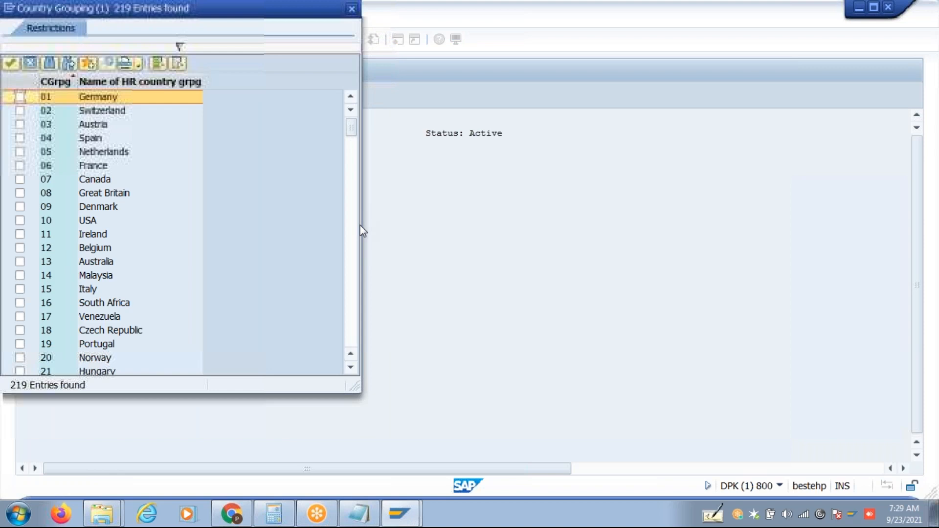
{"action": "left_click", "coordinate": [21, 221]}
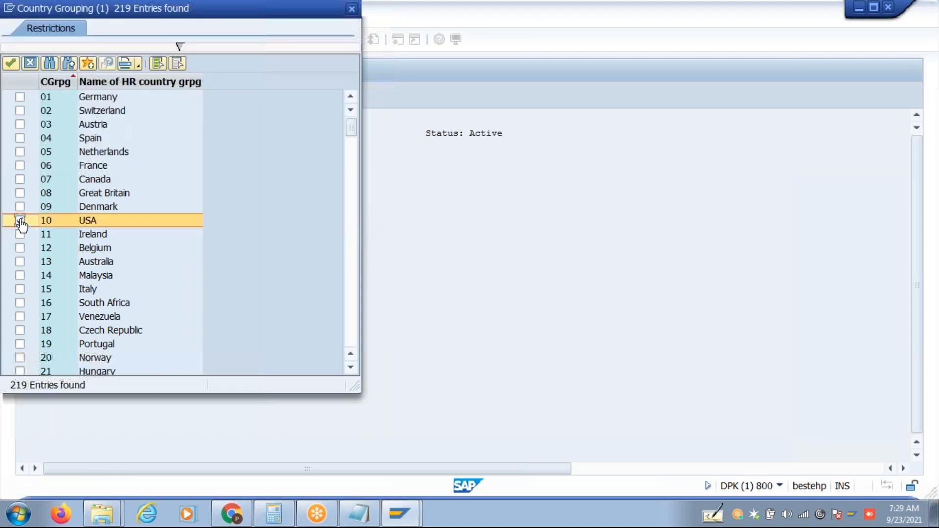
{"action": "left_click", "coordinate": [355, 230]}
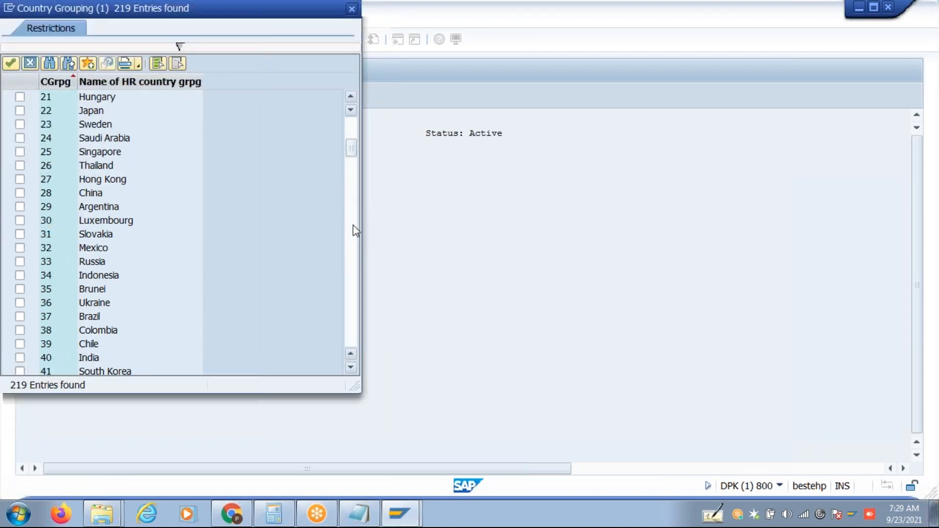
{"action": "left_click", "coordinate": [28, 362]}
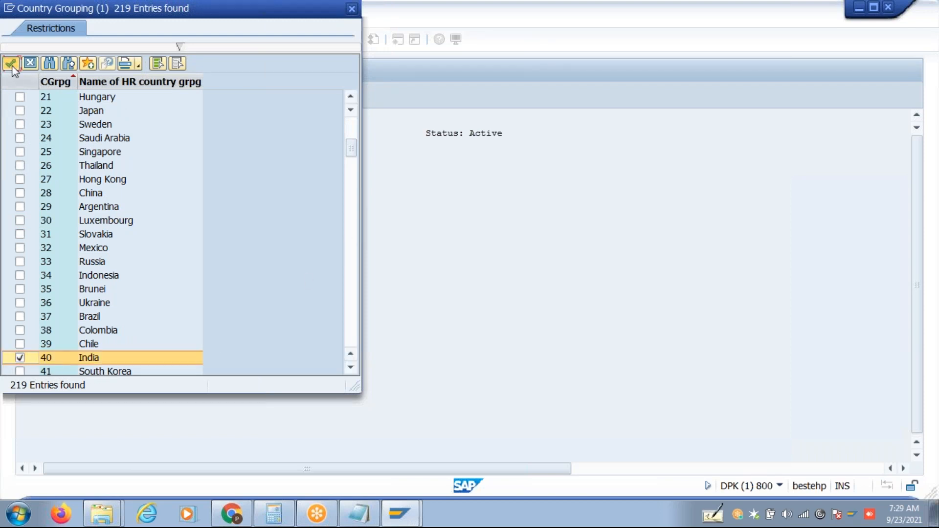
{"action": "left_click", "coordinate": [11, 64]}
Give the 10 USA branch an empty return value.
{"action": "left_click", "coordinate": [135, 245]}
{"action": "left_click", "coordinate": [74, 95]}
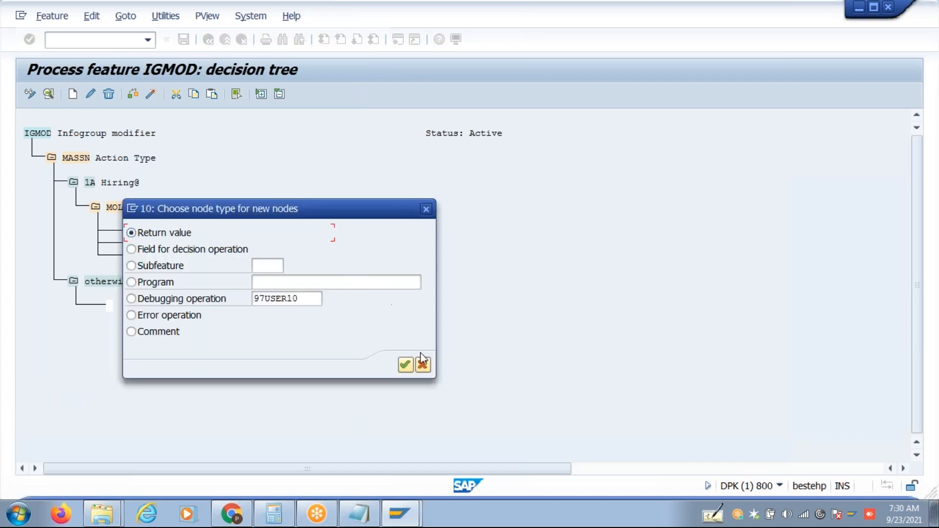
{"action": "left_click", "coordinate": [404, 366]}
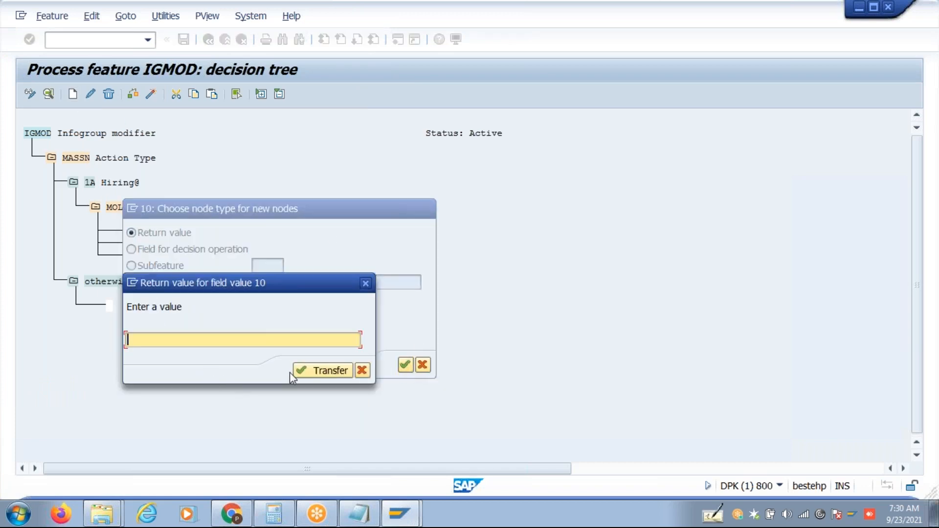
{"action": "left_click", "coordinate": [319, 369]}
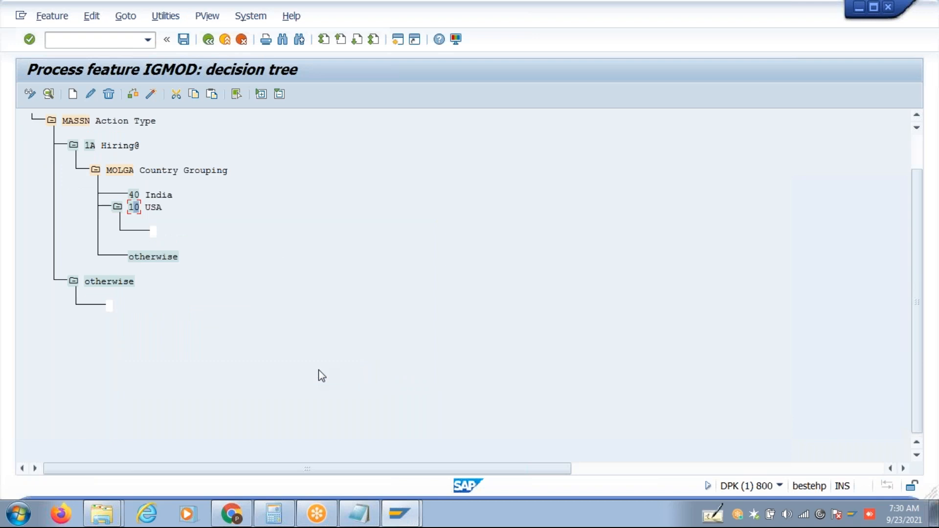
{"action": "left_click", "coordinate": [140, 198]}
Add an Employee Group (PERSG) decision field under 40 India.
{"action": "left_click", "coordinate": [73, 94]}
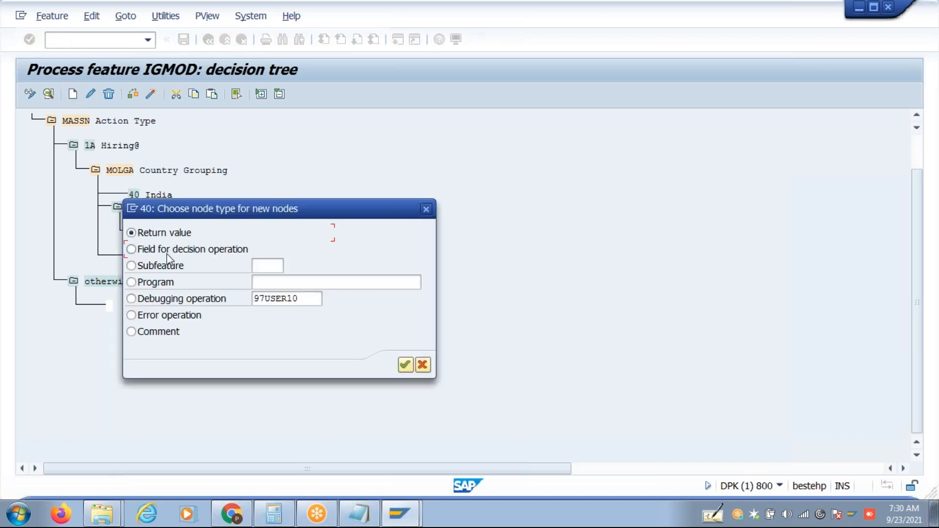
{"action": "left_click", "coordinate": [408, 364]}
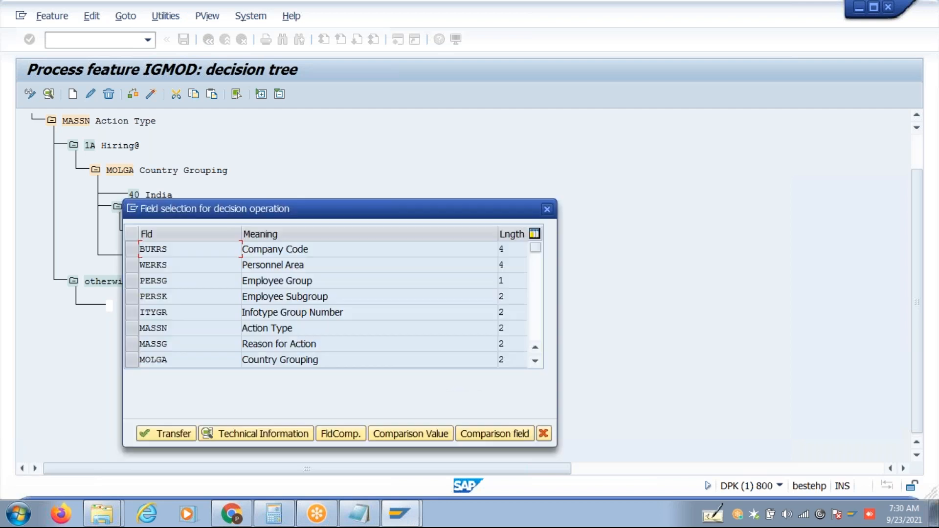
{"action": "left_click", "coordinate": [130, 285]}
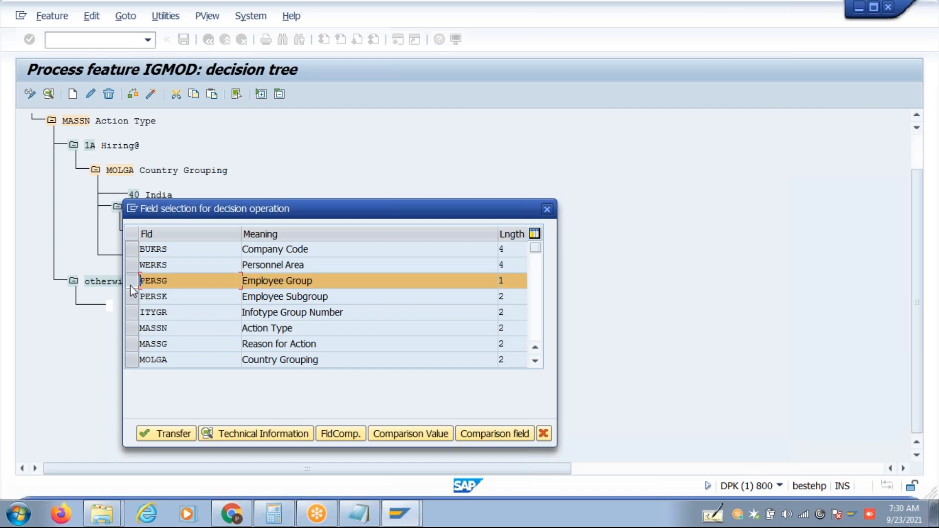
{"action": "left_click", "coordinate": [171, 432]}
Filter employee groups to Q and add Q Contractors/3rd under Employee Group.
{"action": "left_click", "coordinate": [164, 220]}
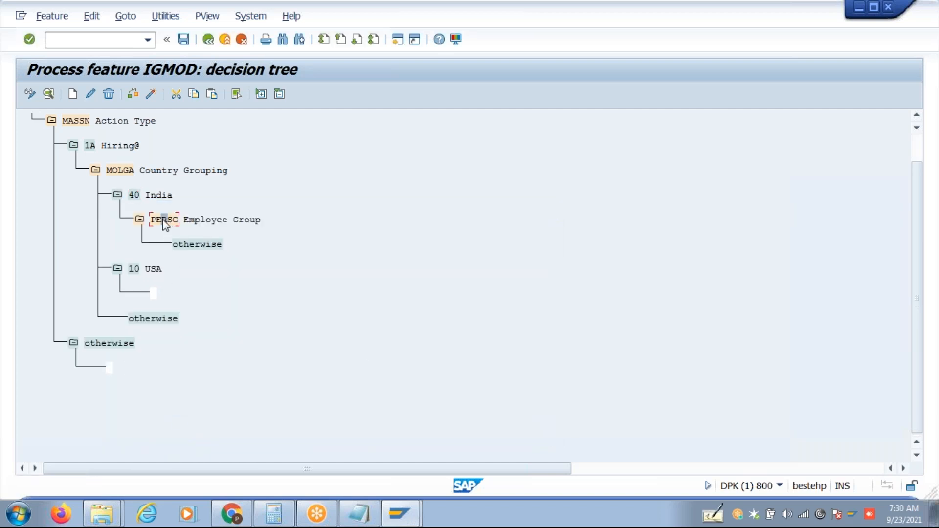
{"action": "left_click", "coordinate": [72, 94]}
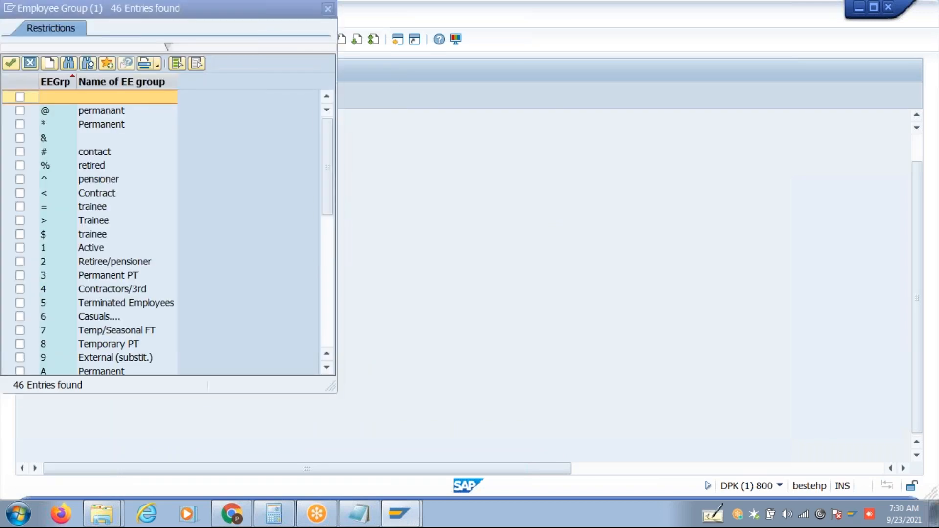
{"action": "left_click", "coordinate": [220, 47]}
{"action": "type", "text": "Q"}
{"action": "key", "text": "Return"}
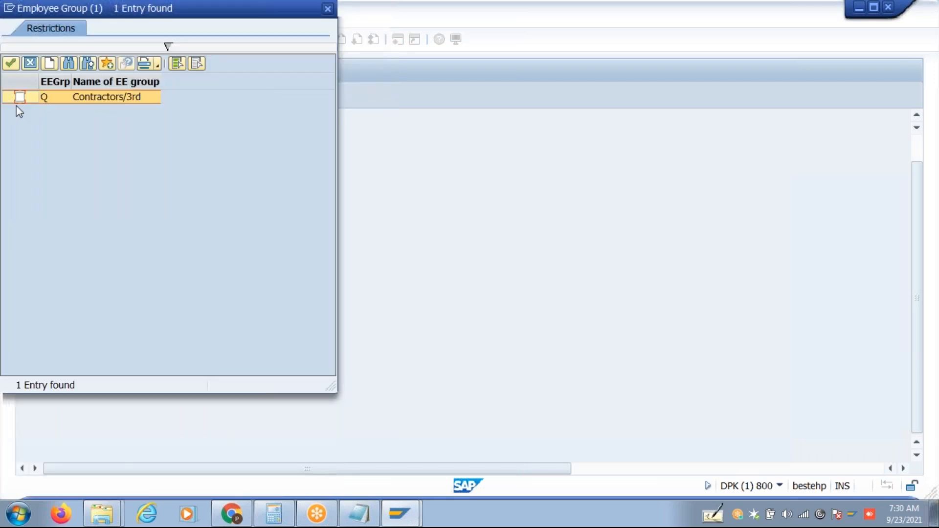
{"action": "left_click", "coordinate": [19, 97]}
{"action": "left_click", "coordinate": [11, 63]}
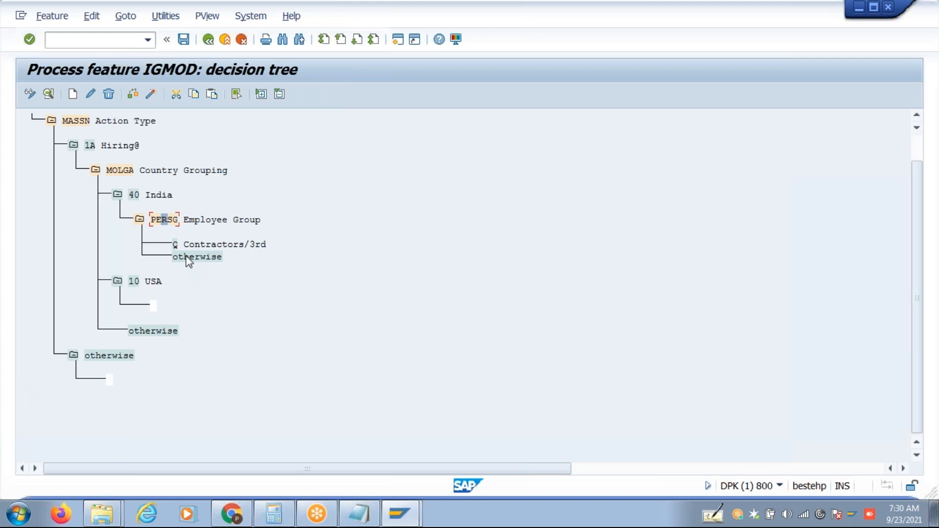
Give the Country Grouping otherwise branch an empty return value.
{"action": "left_click", "coordinate": [147, 332]}
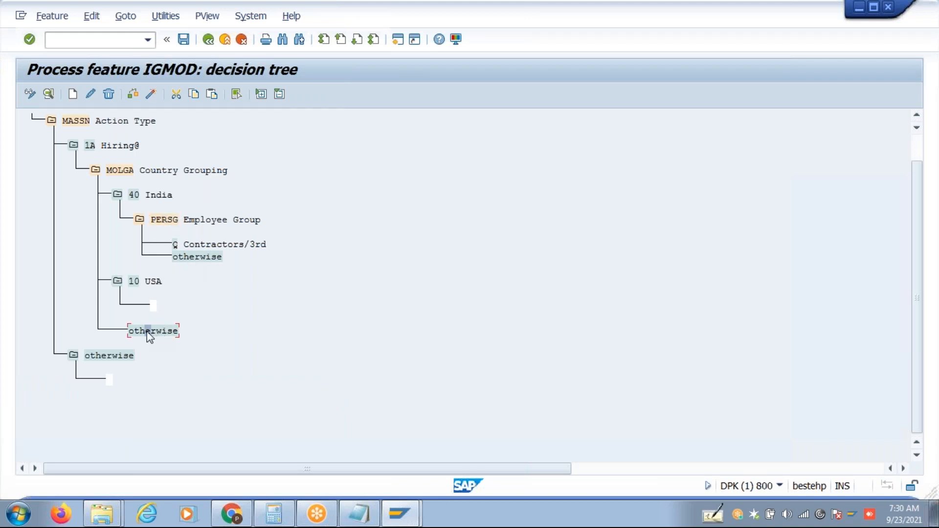
{"action": "left_click", "coordinate": [75, 94]}
{"action": "left_click", "coordinate": [406, 366]}
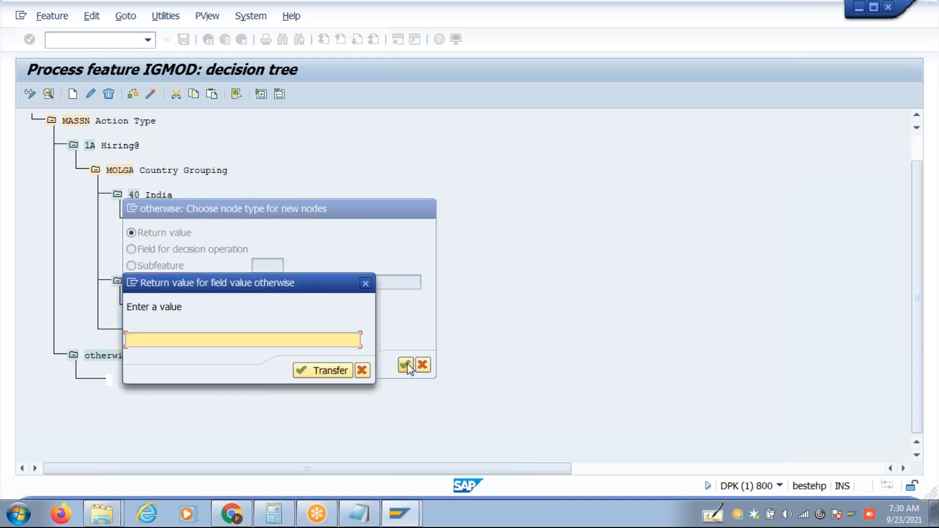
{"action": "left_click", "coordinate": [320, 371]}
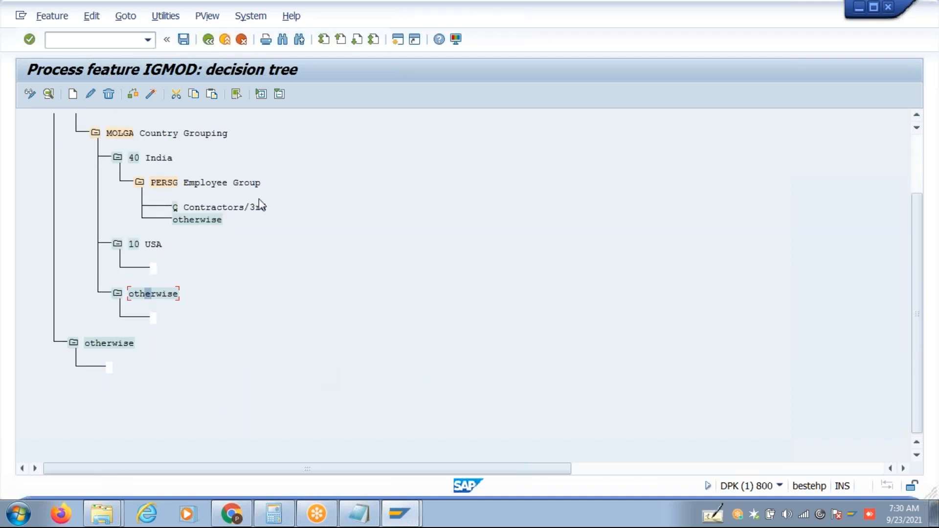
{"action": "left_click", "coordinate": [918, 121]}
{"action": "left_click", "coordinate": [918, 122]}
{"action": "left_click", "coordinate": [918, 121]}
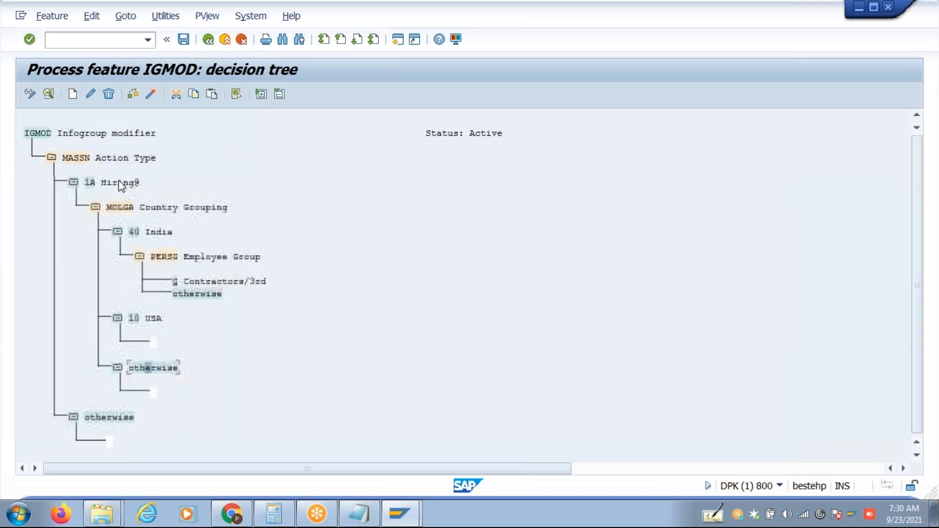
Set the Employee Group otherwise branch to return M1.
{"action": "left_click", "coordinate": [91, 184]}
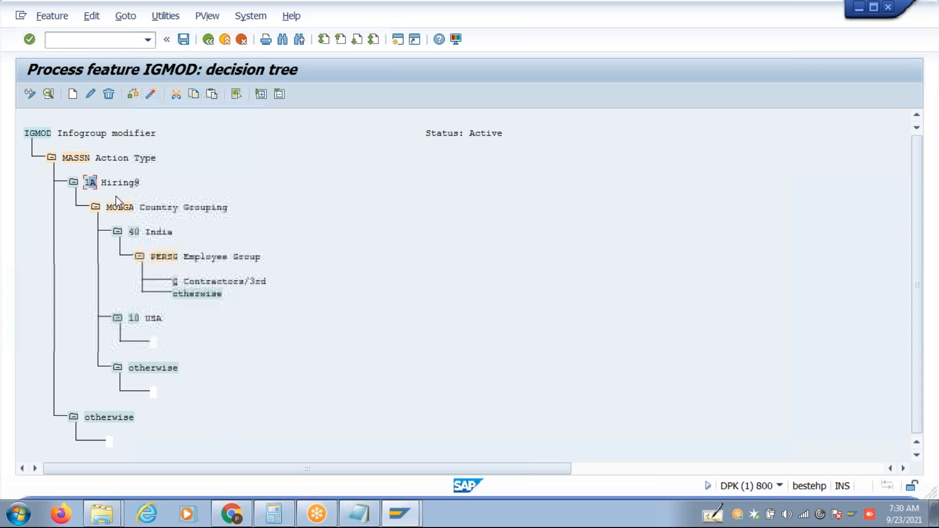
{"action": "left_click", "coordinate": [135, 233]}
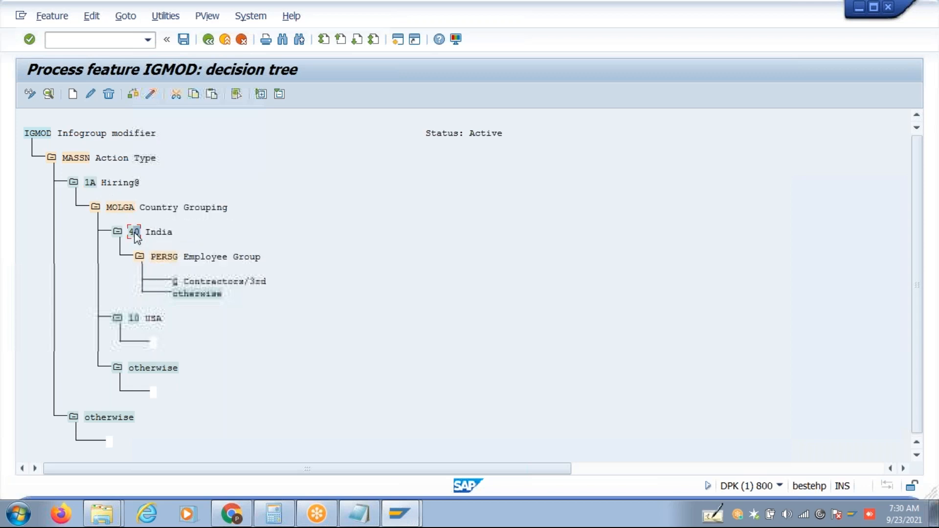
{"action": "left_click", "coordinate": [176, 283]}
{"action": "left_click", "coordinate": [183, 295]}
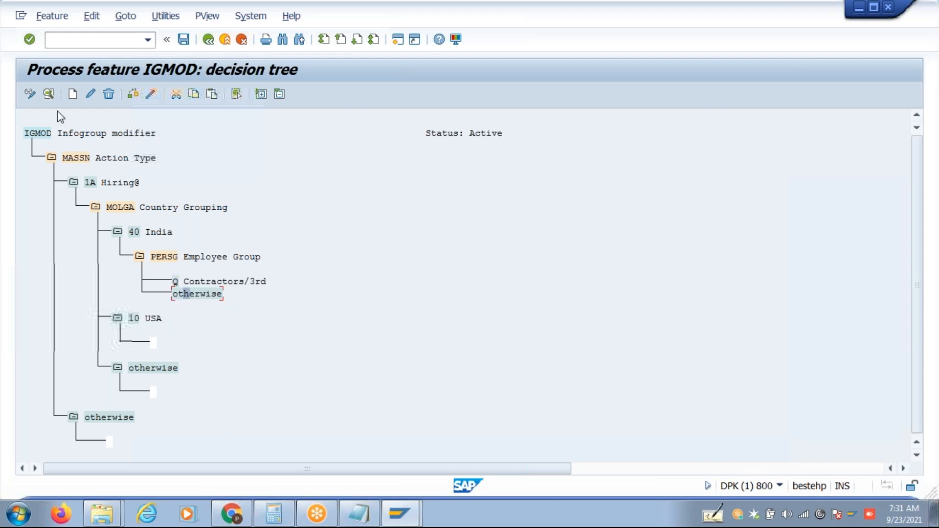
{"action": "left_click", "coordinate": [72, 94]}
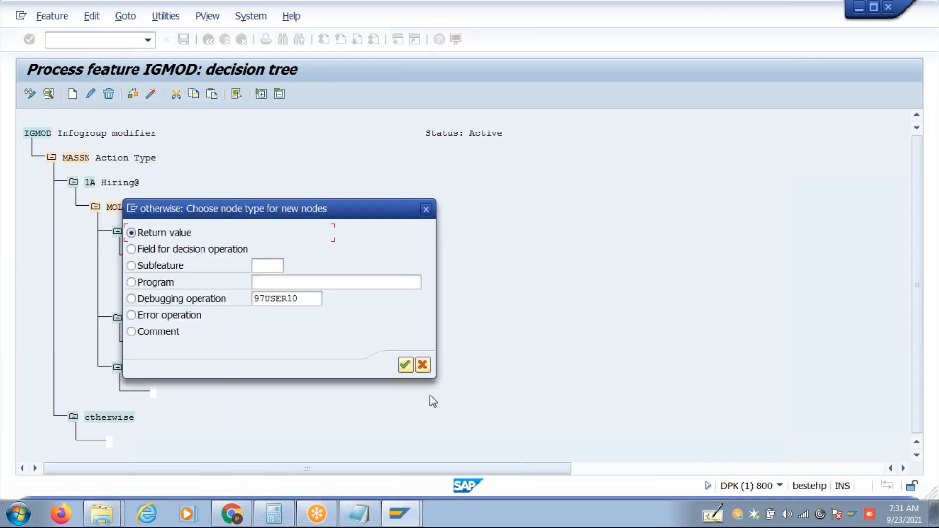
{"action": "left_click", "coordinate": [406, 365]}
{"action": "type", "text": "M1"}
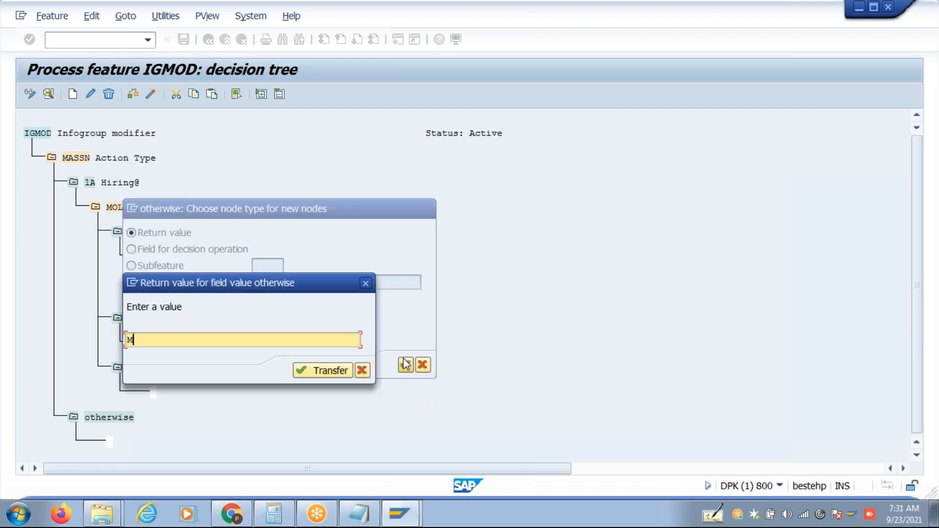
{"action": "key", "text": "Return"}
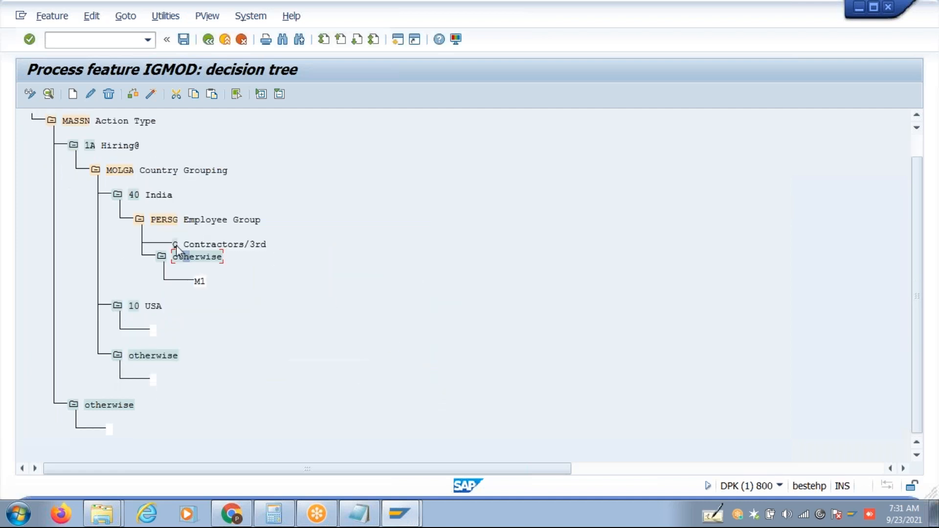
Set the Q Contractors/3rd branch to return M2.
{"action": "left_click", "coordinate": [74, 94]}
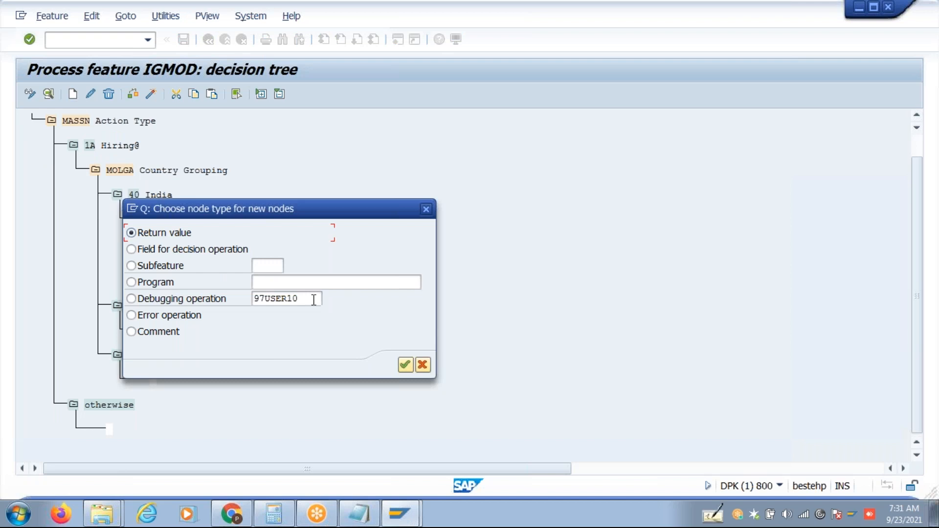
{"action": "left_click", "coordinate": [405, 365]}
{"action": "type", "text": "M2"}
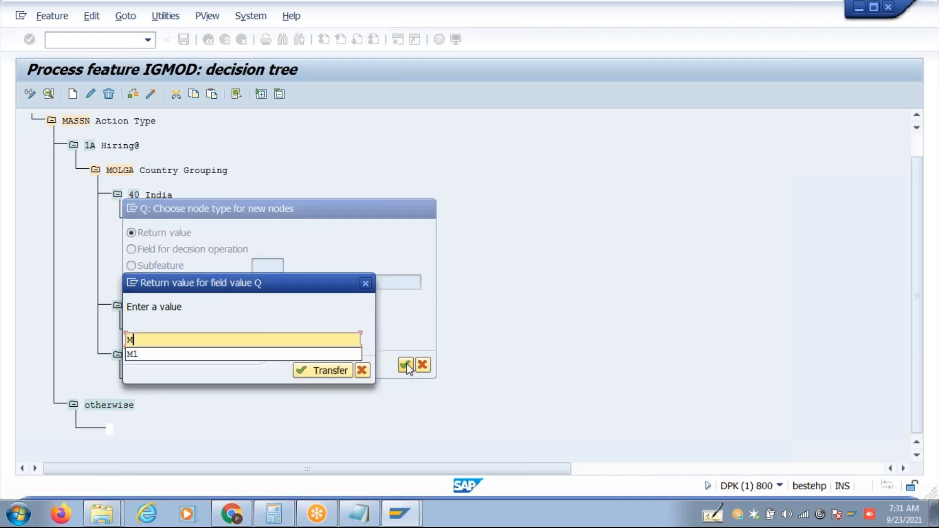
{"action": "key", "text": "Return"}
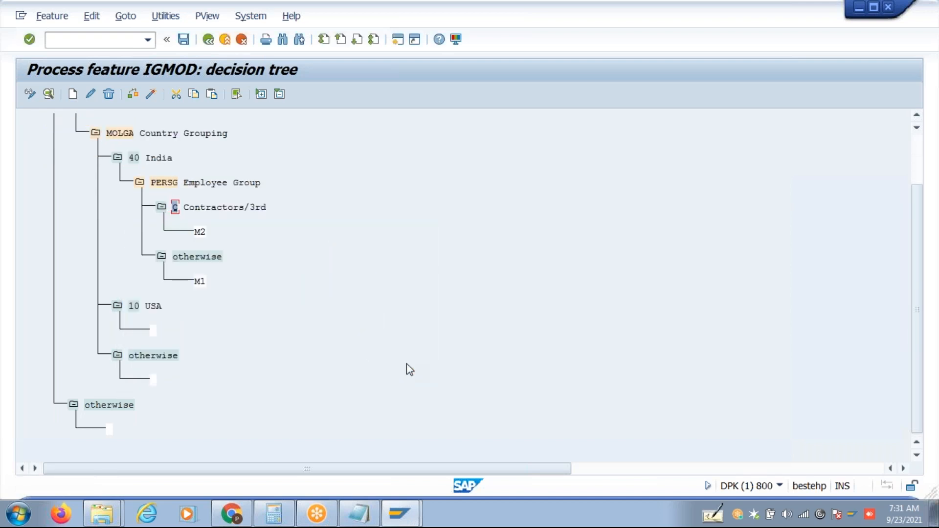
Check the IGMOD decision tree for errors and start generating the feature.
{"action": "left_click", "coordinate": [920, 116]}
{"action": "left_click", "coordinate": [919, 117]}
{"action": "left_click", "coordinate": [918, 116]}
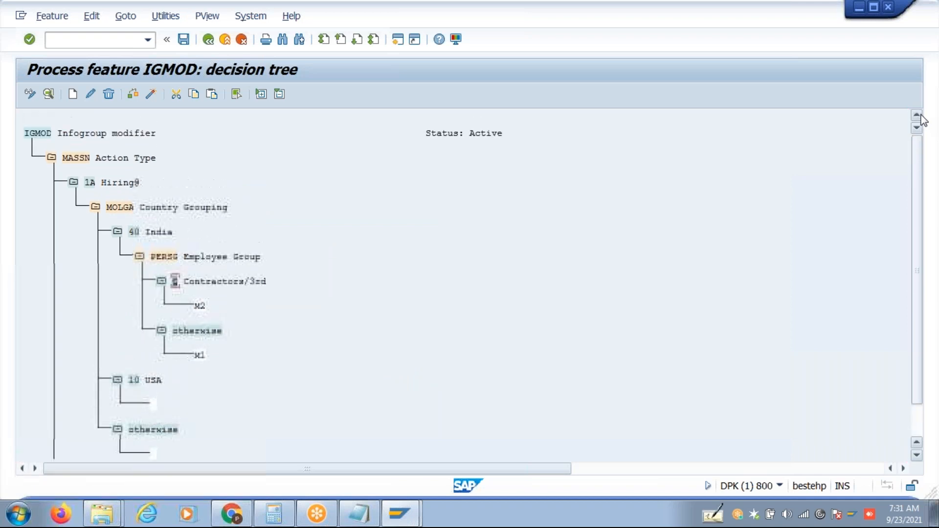
{"action": "left_click", "coordinate": [149, 95]}
{"action": "left_click", "coordinate": [151, 94]}
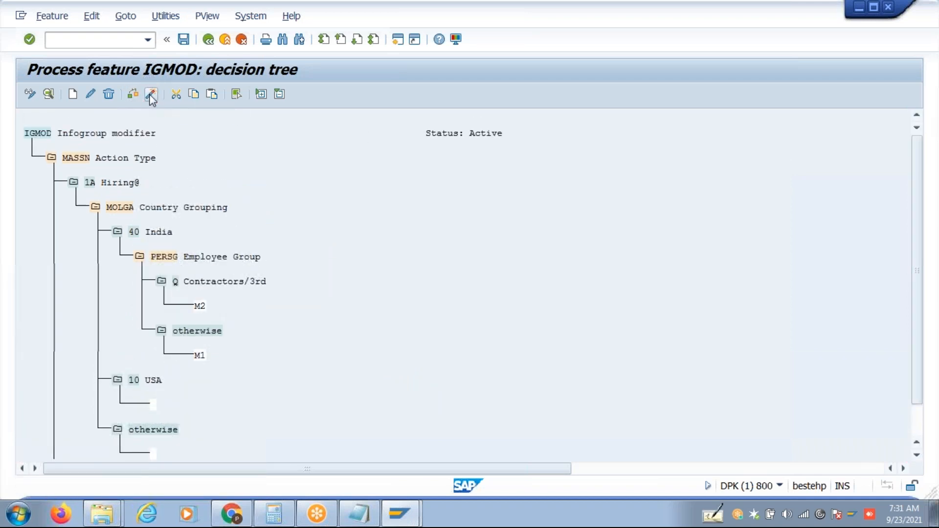
Confirm the Customizing request prompt so the IGMOD feature is generated.
{"action": "left_click", "coordinate": [241, 252]}
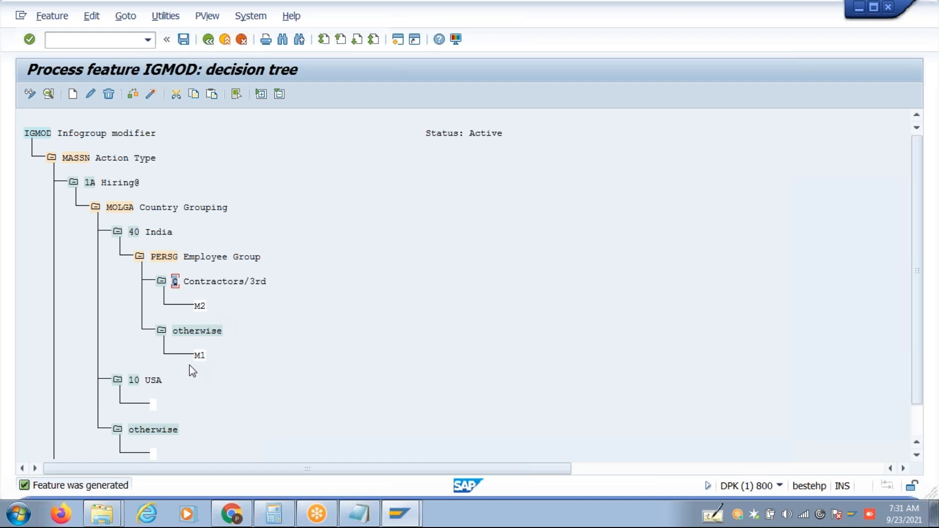
{"action": "left_click", "coordinate": [201, 358]}
Cut the PERSG subtree and delete the MOLGA Country Grouping subtree.
{"action": "left_click", "coordinate": [155, 255]}
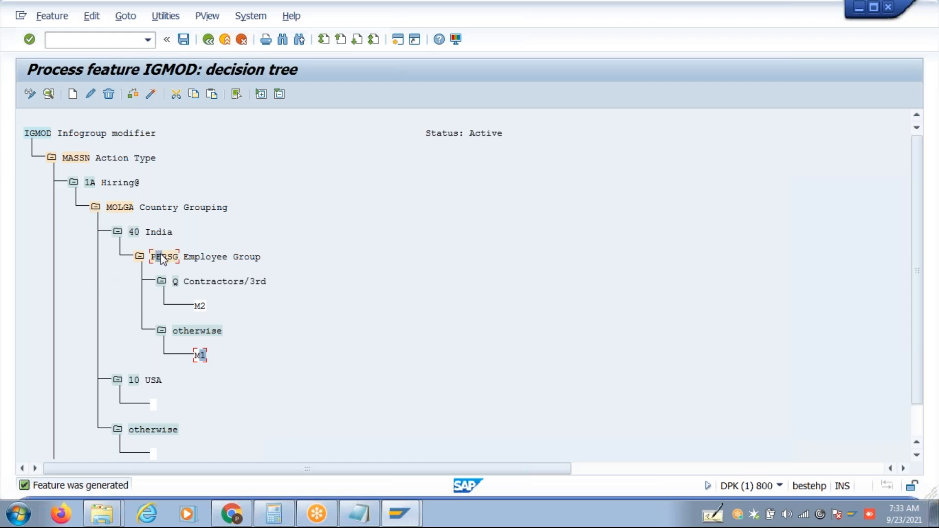
{"action": "left_click", "coordinate": [177, 94]}
{"action": "left_click", "coordinate": [110, 208]}
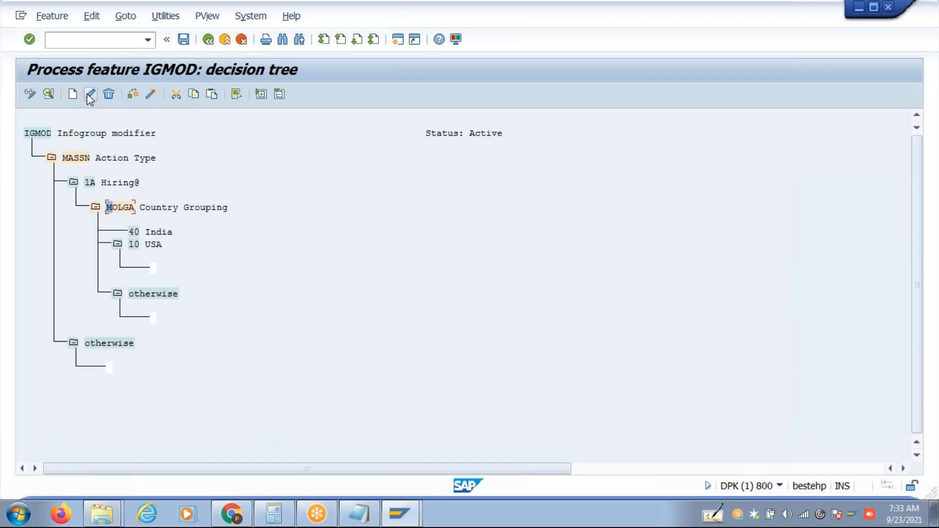
{"action": "left_click", "coordinate": [108, 94]}
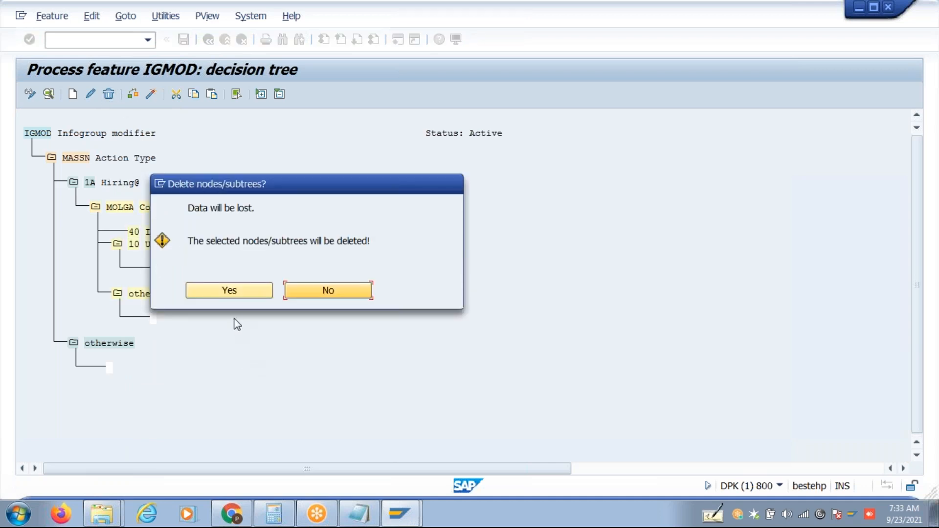
{"action": "left_click", "coordinate": [223, 293]}
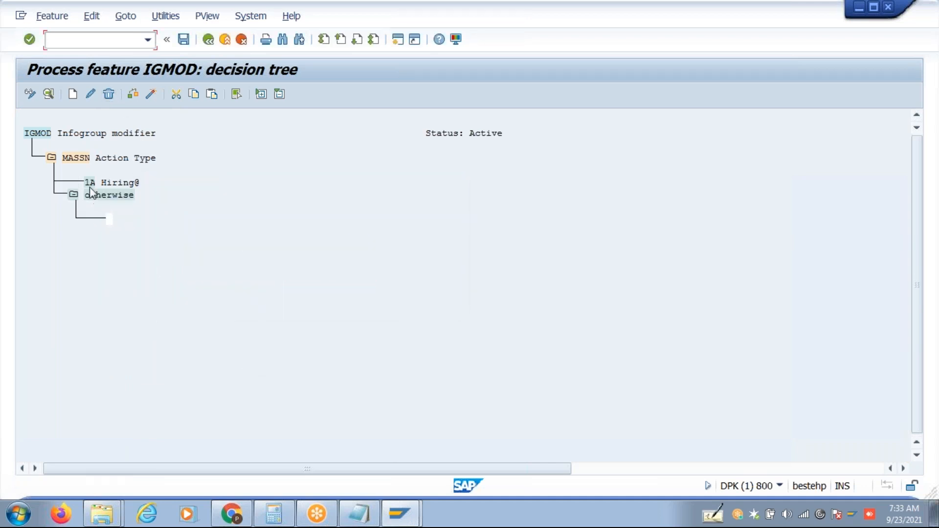
Cancel the new node under 1A Hiring@ and exit feature maintenance without saving.
{"action": "left_click", "coordinate": [74, 96]}
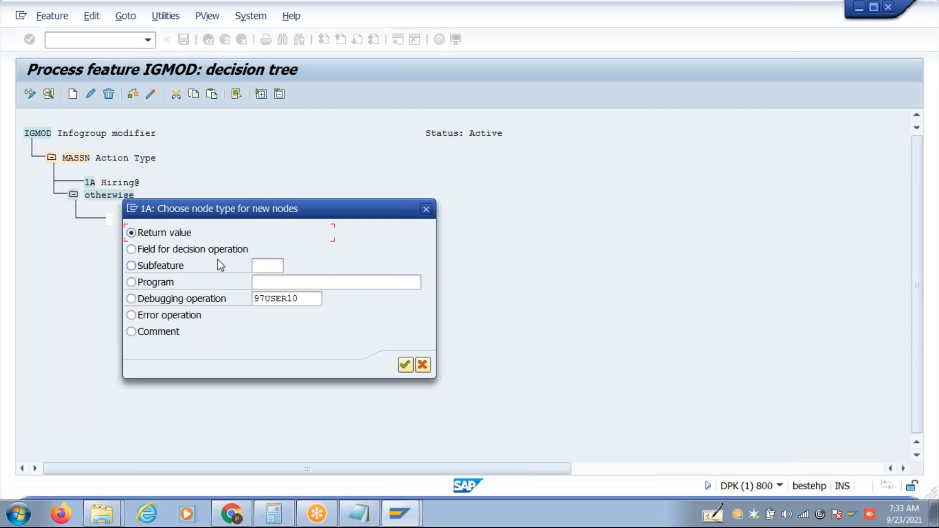
{"action": "left_click", "coordinate": [198, 250]}
{"action": "left_click", "coordinate": [424, 365]}
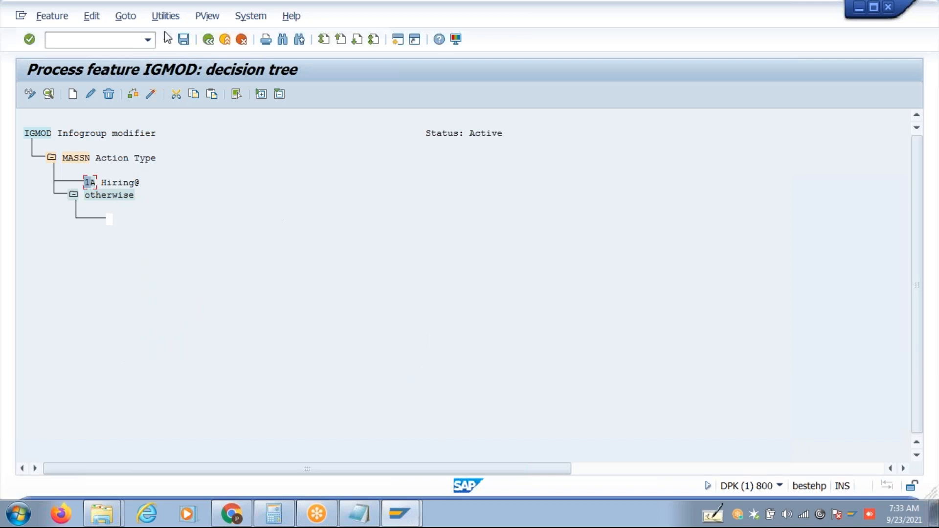
{"action": "left_click", "coordinate": [209, 39]}
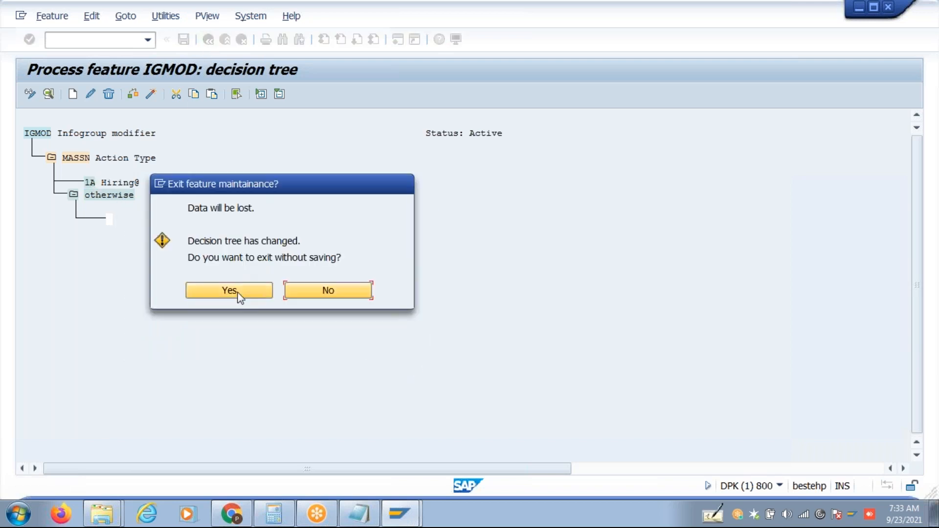
{"action": "left_click", "coordinate": [230, 290]}
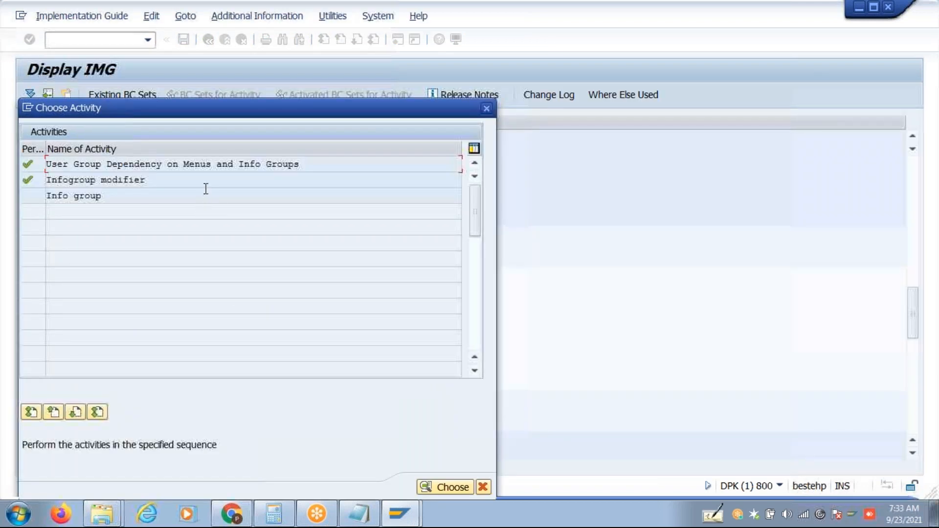
Back out of the Info group activity and reopen the Infogroup modifier decision tree.
{"action": "double_click", "coordinate": [101, 196]}
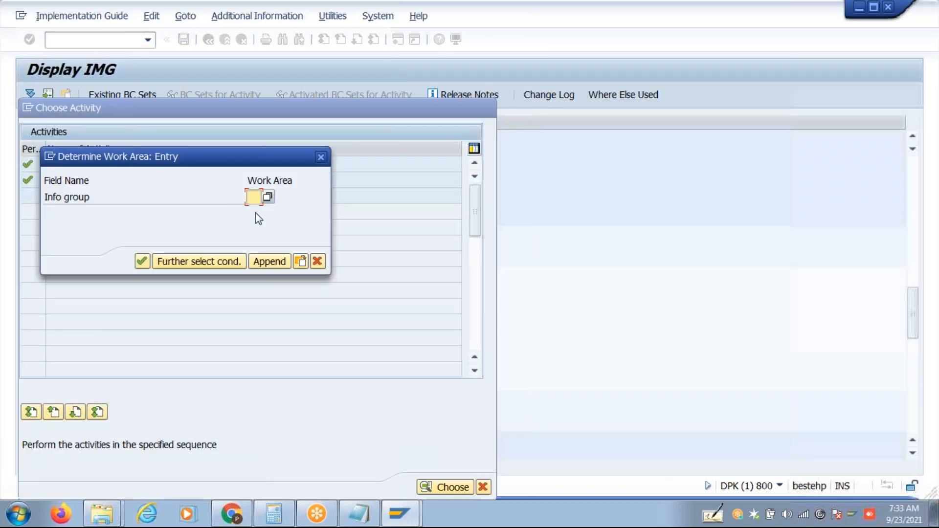
{"action": "left_click", "coordinate": [315, 262]}
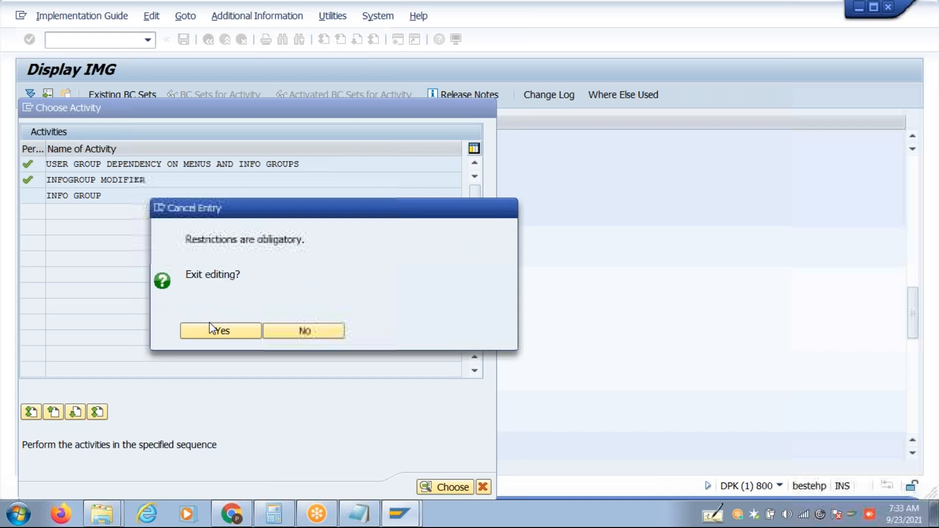
{"action": "left_click", "coordinate": [194, 335]}
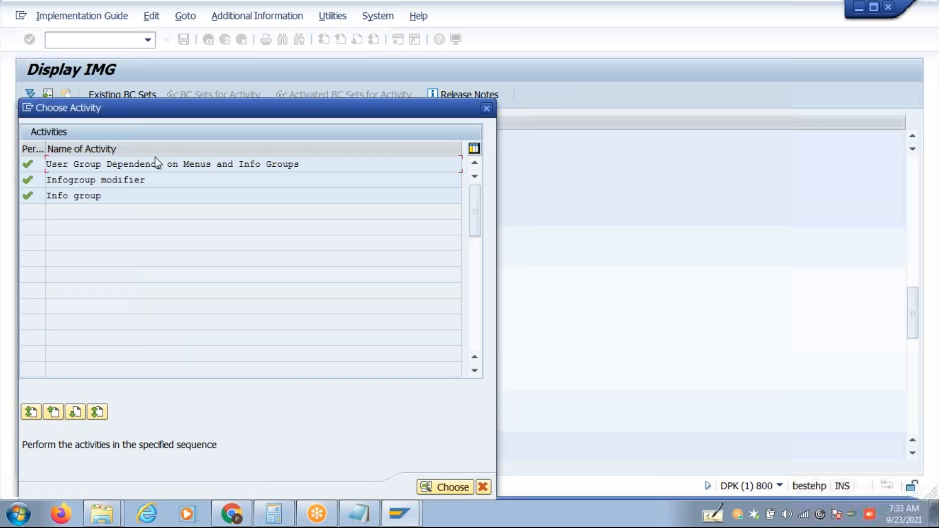
{"action": "double_click", "coordinate": [157, 180]}
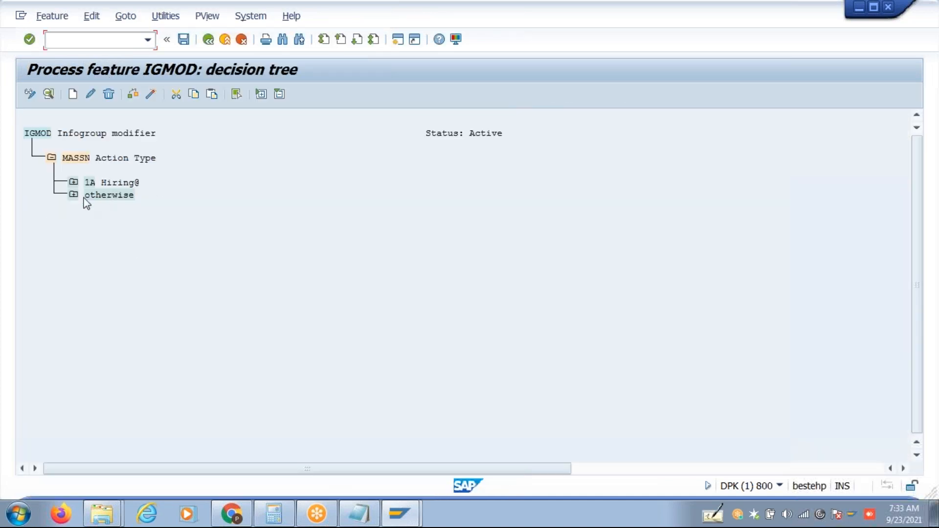
Expand 1A Hiring@, MOLGA, 10 USA, 40 India, PERSG, Q and both otherwise nodes.
{"action": "left_click", "coordinate": [73, 182]}
{"action": "left_click", "coordinate": [94, 207]}
{"action": "left_click", "coordinate": [117, 232]}
{"action": "left_click", "coordinate": [117, 281]}
{"action": "left_click", "coordinate": [140, 306]}
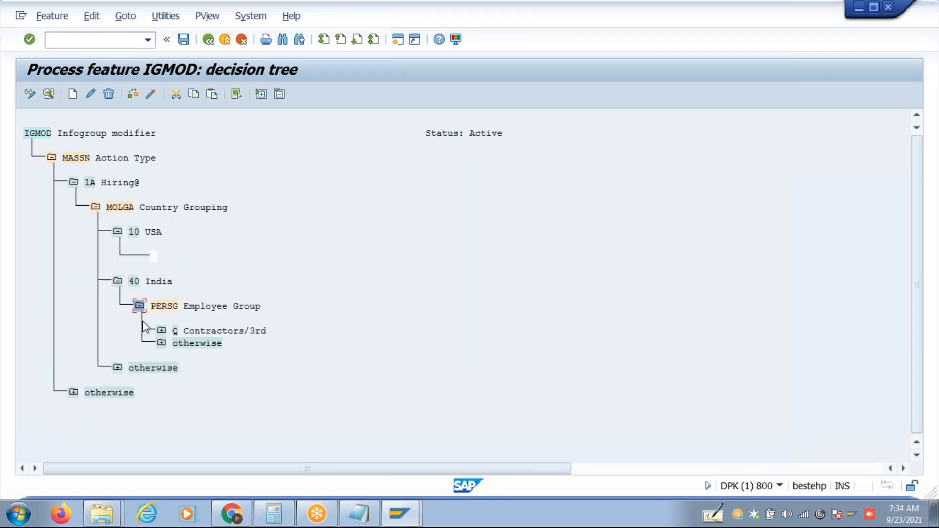
{"action": "left_click", "coordinate": [162, 330]}
{"action": "left_click", "coordinate": [161, 380]}
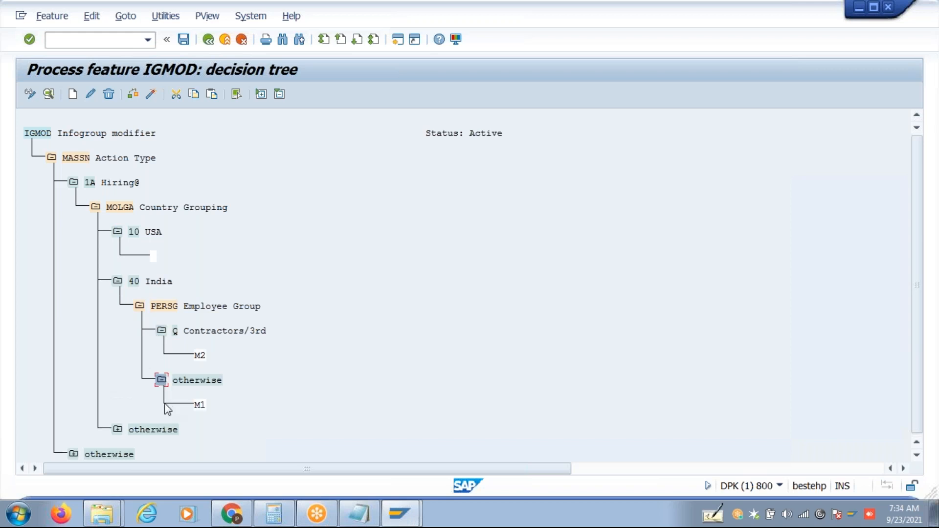
{"action": "left_click", "coordinate": [118, 430]}
Inspect the M1 and M2 return values under the PERSG branch.
{"action": "left_click", "coordinate": [200, 380]}
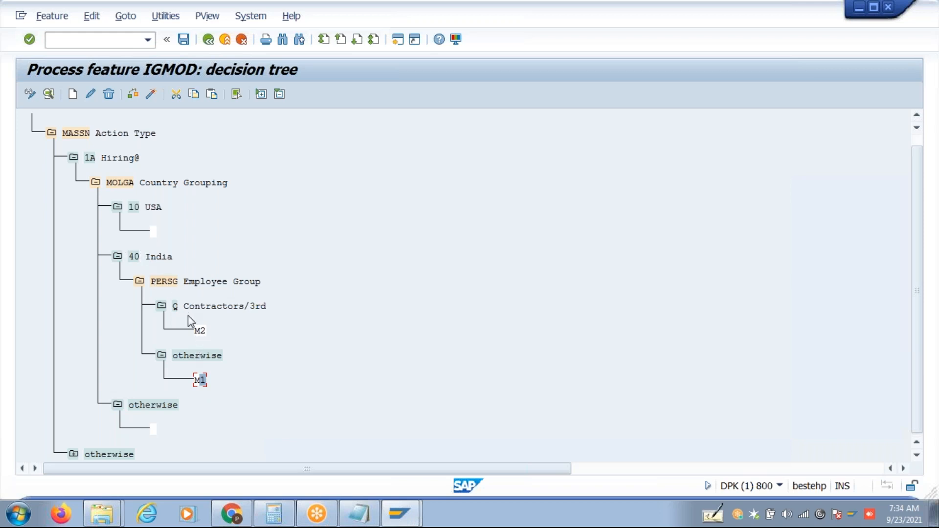
{"action": "left_click", "coordinate": [200, 330]}
{"action": "left_click", "coordinate": [358, 514]}
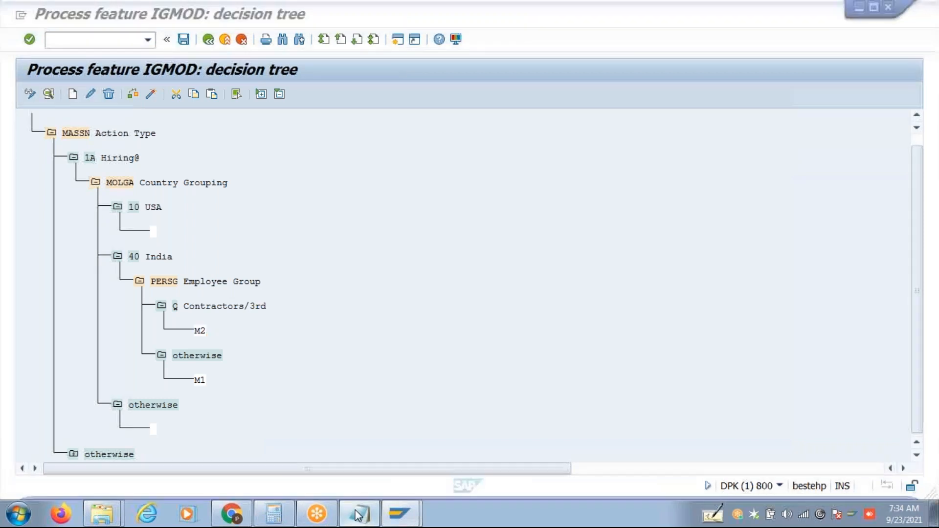
Add a new '1A' 'A1' entry below the existing notes.
{"action": "left_click", "coordinate": [290, 370]}
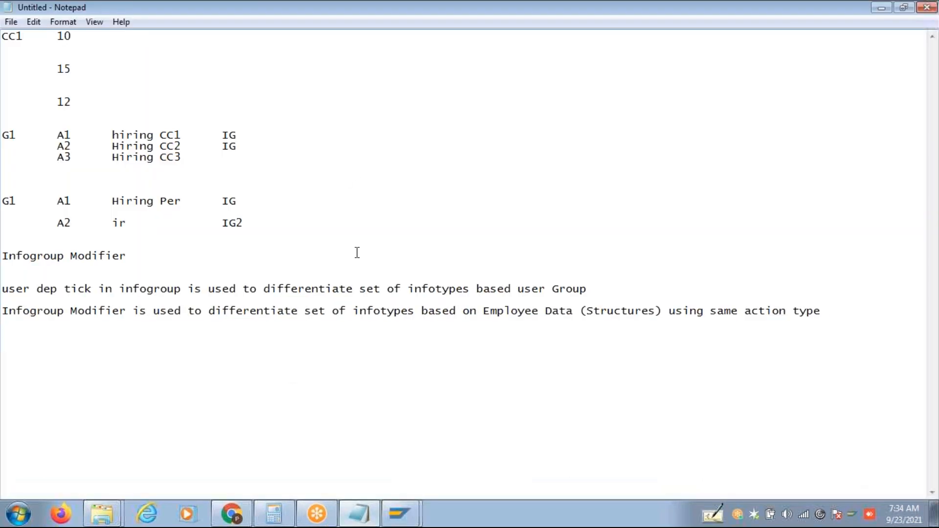
{"action": "left_click", "coordinate": [845, 313]}
{"action": "key", "text": "Return"}
{"action": "type", "text": "1A"}
{"action": "key", "text": "Tab"}
{"action": "type", "text": "A1"}
Add a P line listing infotypes 1,2,6,7,8,9,21,0185,0105,589,588,581.
{"action": "key", "text": "Tab"}
{"action": "key", "text": "Tab"}
{"action": "type", "text": "P"}
{"action": "key", "text": "Tab"}
{"action": "type", "text": "1,2,6,7,8,"}
{"action": "type", "text": "21,0185"}
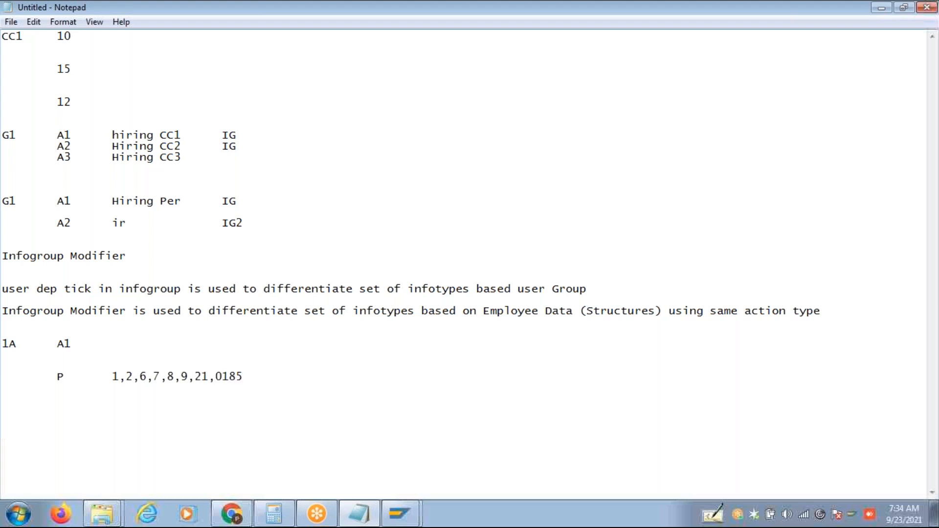
{"action": "type", "text": ",0105,589,588,"}
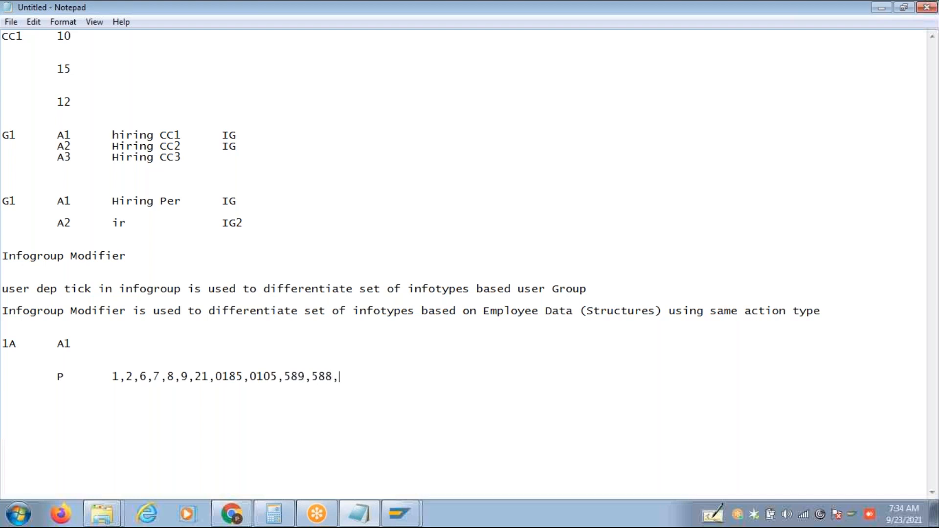
{"action": "type", "text": "581"}
Relabel the infotype line 'P&R' and start a new 'Q' line below it.
{"action": "left_click", "coordinate": [79, 381]}
{"action": "type", "text": "&R"}
{"action": "left_click", "coordinate": [380, 374]}
{"action": "key", "text": "Return"}
{"action": "key", "text": "Tab"}
{"action": "type", "text": "Q"}
Copy infotypes 1 through 0105 from the P&R line onto the Q line.
{"action": "left_click_drag", "start_coordinate": [210, 375], "coordinate": [175, 377]}
{"action": "left_click_drag", "start_coordinate": [278, 376], "coordinate": [89, 380]}
{"action": "key", "text": "ctrl+c"}
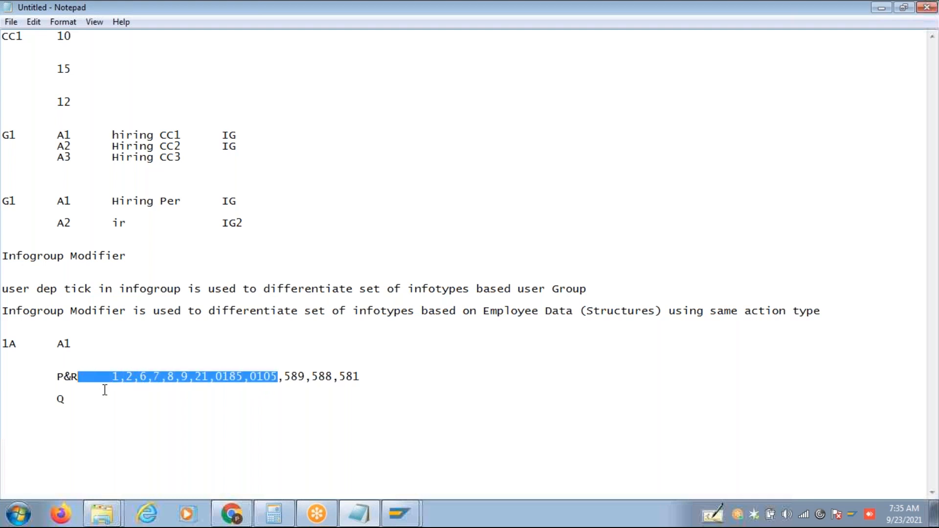
{"action": "left_click", "coordinate": [103, 395]}
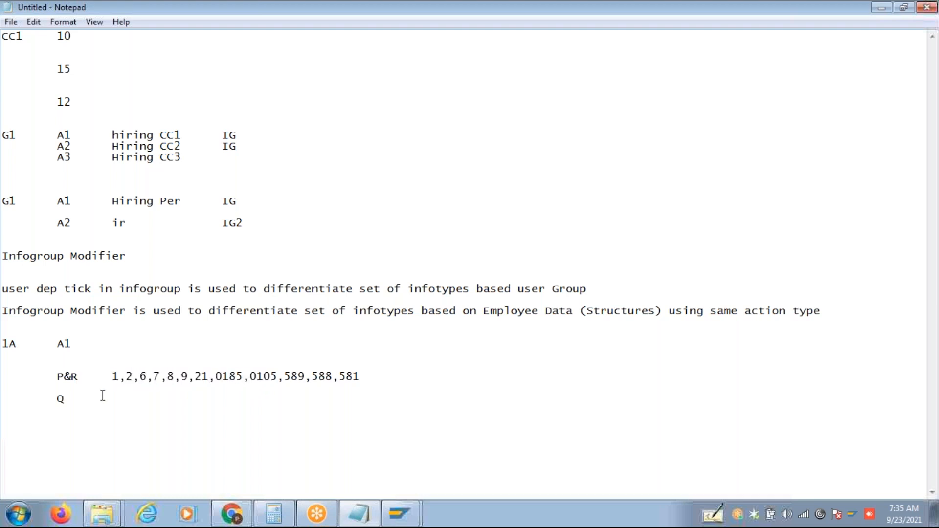
{"action": "key", "text": "ctrl+v"}
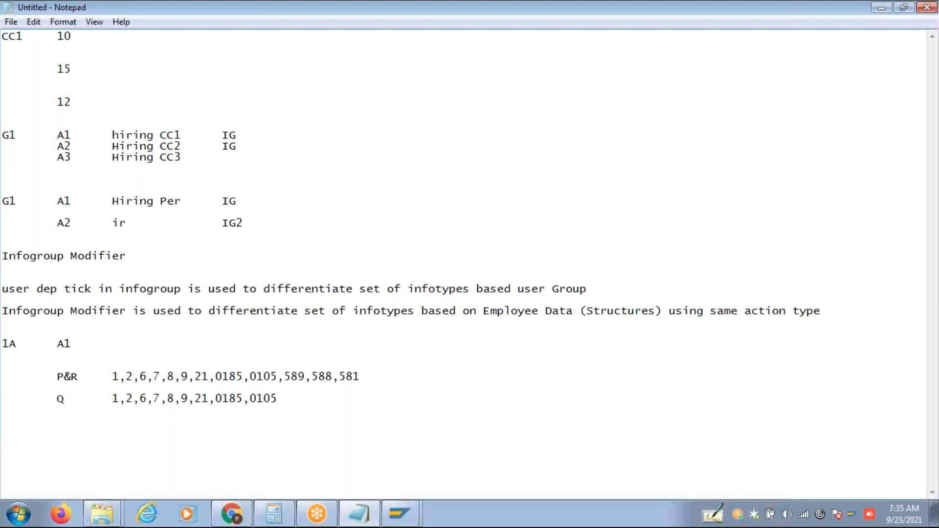
{"action": "left_click_drag", "start_coordinate": [78, 377], "coordinate": [52, 399]}
{"action": "left_click", "coordinate": [400, 514]}
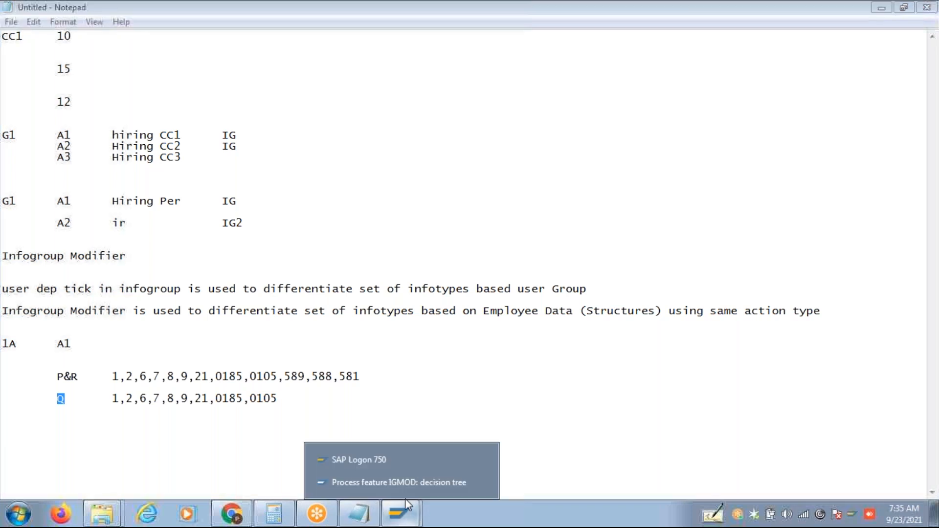
Return to the IGMOD decision tree and review the 1A Hiring@, 40 India and M1 nodes.
{"action": "left_click", "coordinate": [394, 483]}
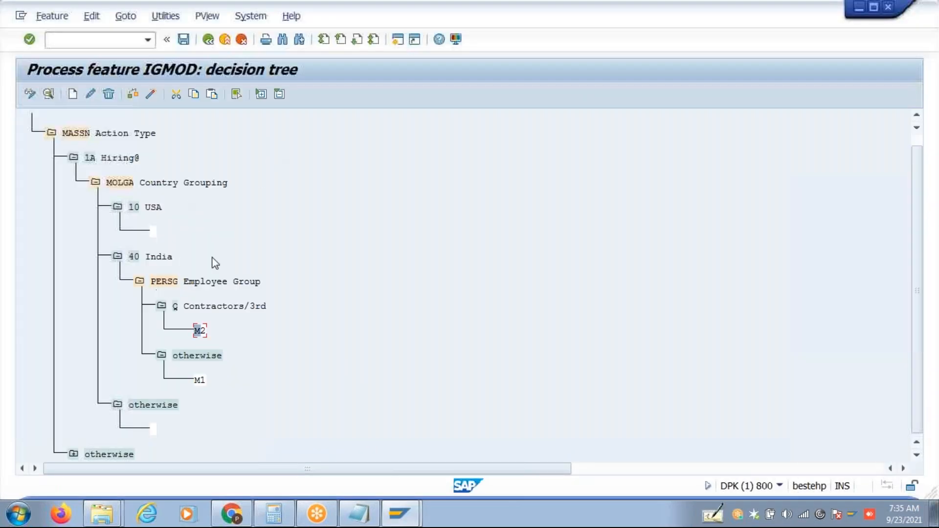
{"action": "left_click", "coordinate": [89, 158]}
{"action": "left_click", "coordinate": [137, 260]}
{"action": "left_click", "coordinate": [201, 382]}
Check and save the unchanged tree, then go back to the activity list.
{"action": "left_click", "coordinate": [132, 95]}
{"action": "left_click", "coordinate": [156, 95]}
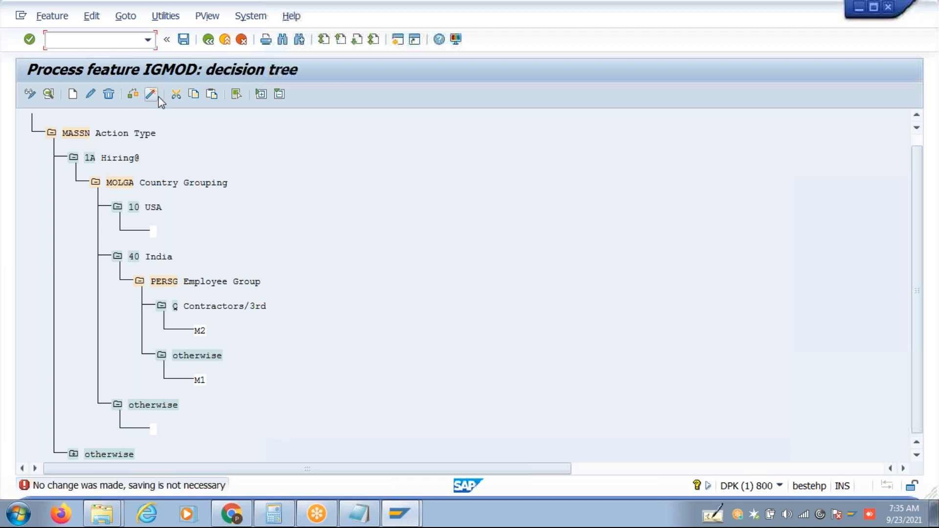
{"action": "left_click", "coordinate": [918, 117]}
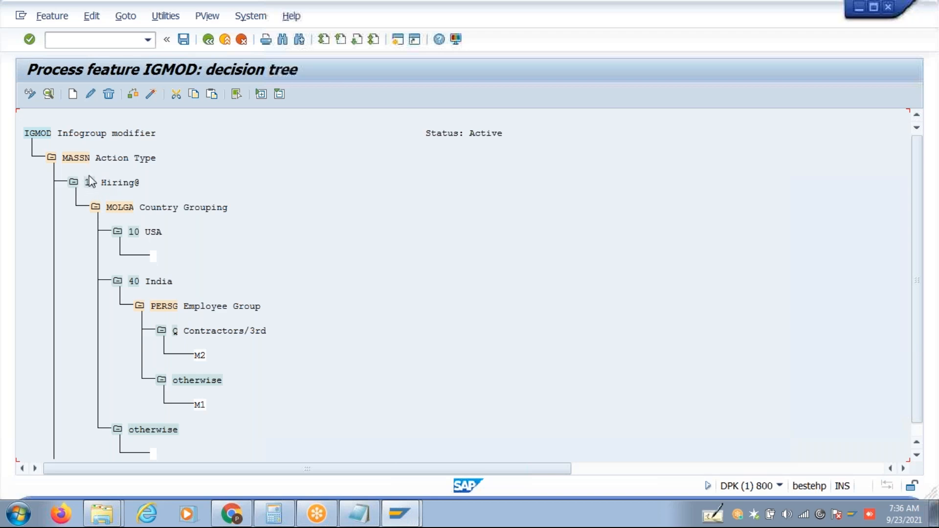
{"action": "left_click", "coordinate": [209, 40]}
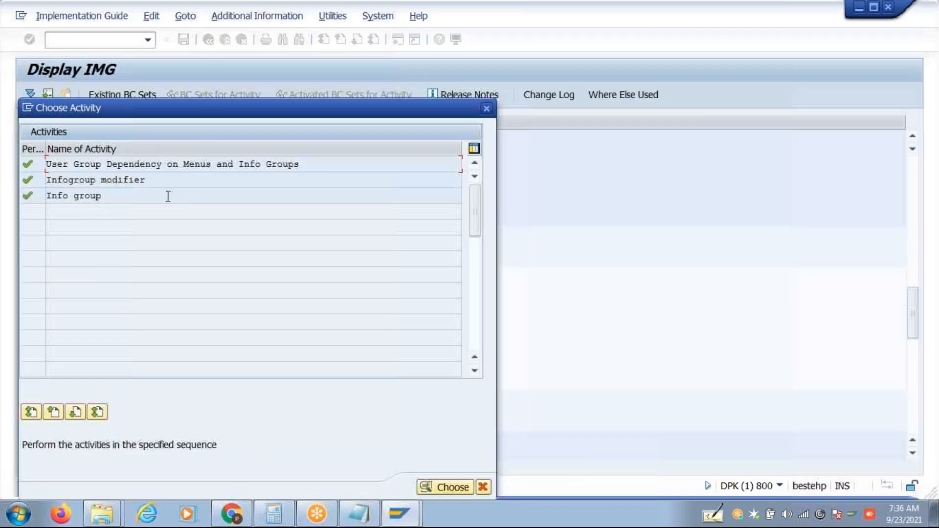
Look over the Info group and Infogroup modifier activities, then close the Choose Activity list.
{"action": "left_click", "coordinate": [157, 196]}
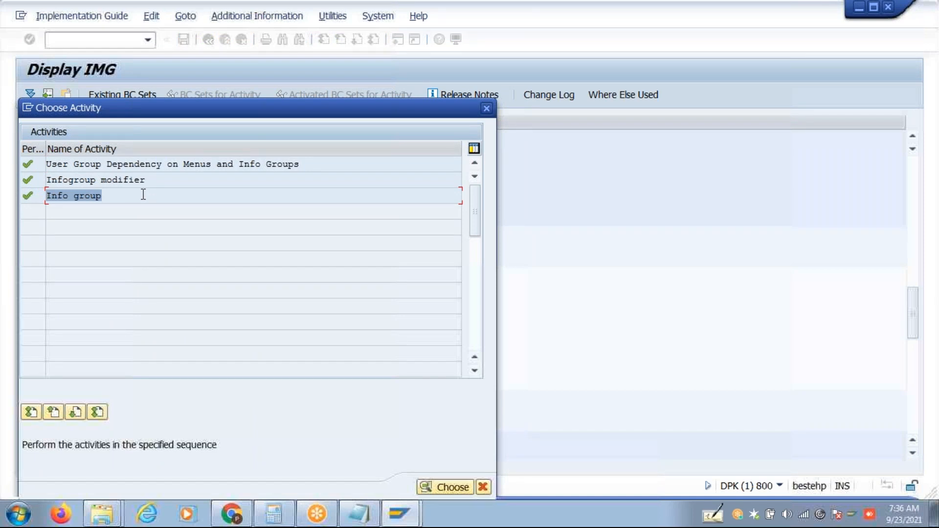
{"action": "left_click", "coordinate": [132, 195]}
{"action": "left_click", "coordinate": [151, 179]}
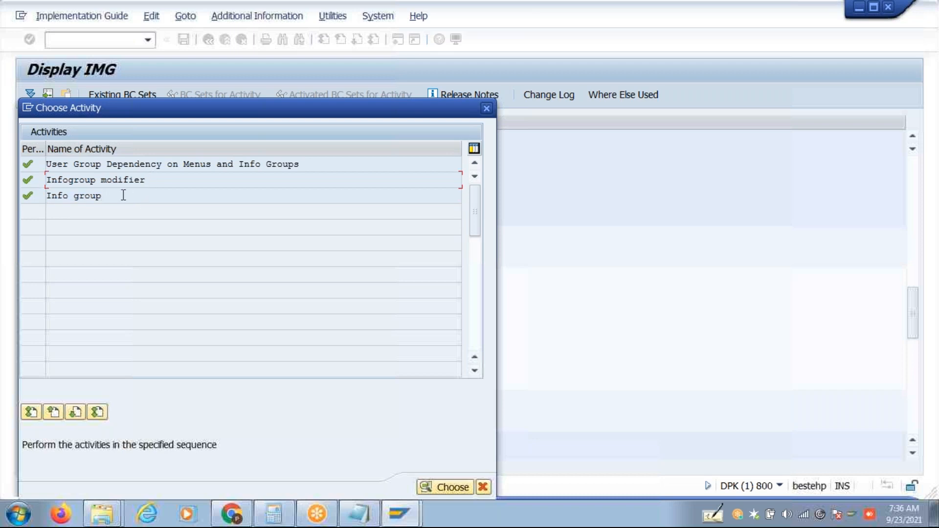
{"action": "left_click_drag", "start_coordinate": [124, 196], "coordinate": [8, 209]}
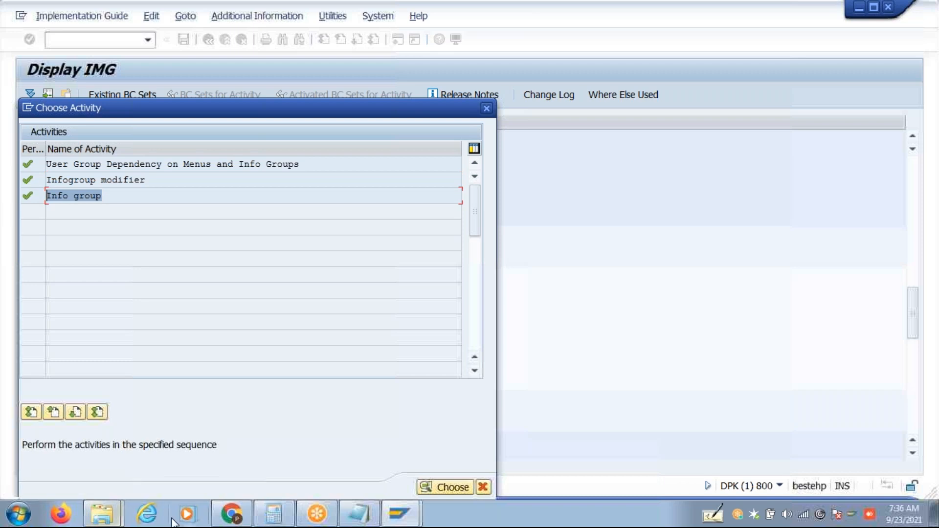
{"action": "left_click", "coordinate": [414, 519]}
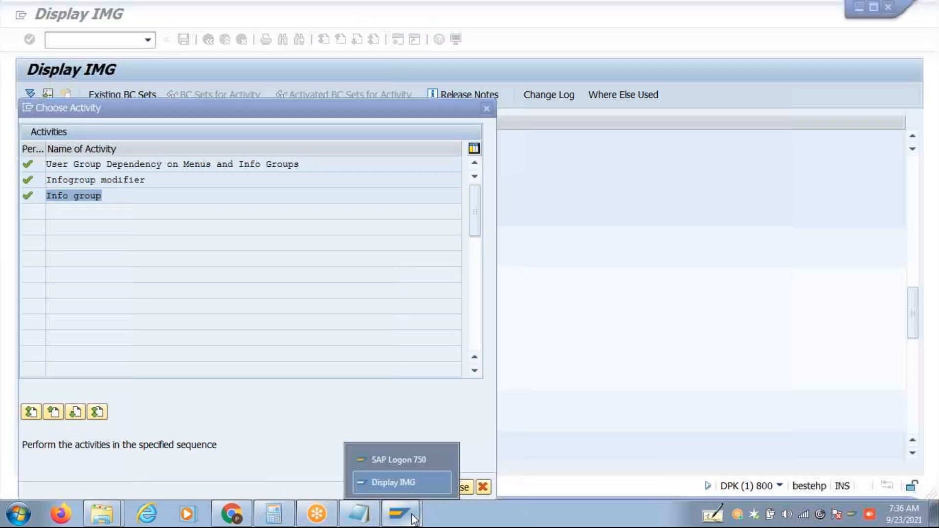
{"action": "left_click", "coordinate": [404, 482]}
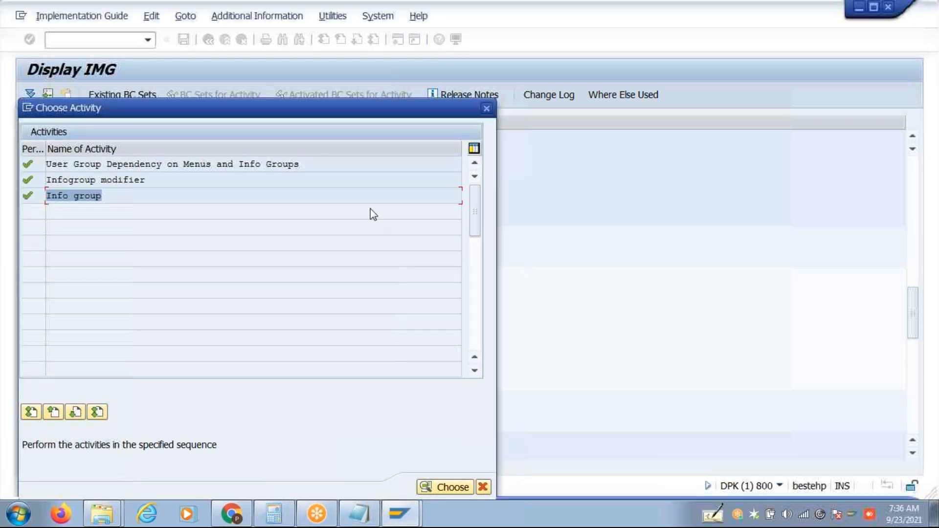
{"action": "left_click", "coordinate": [486, 109]}
In a new session, run transaction PA40 and start the Hiring@ action.
{"action": "left_click", "coordinate": [400, 42]}
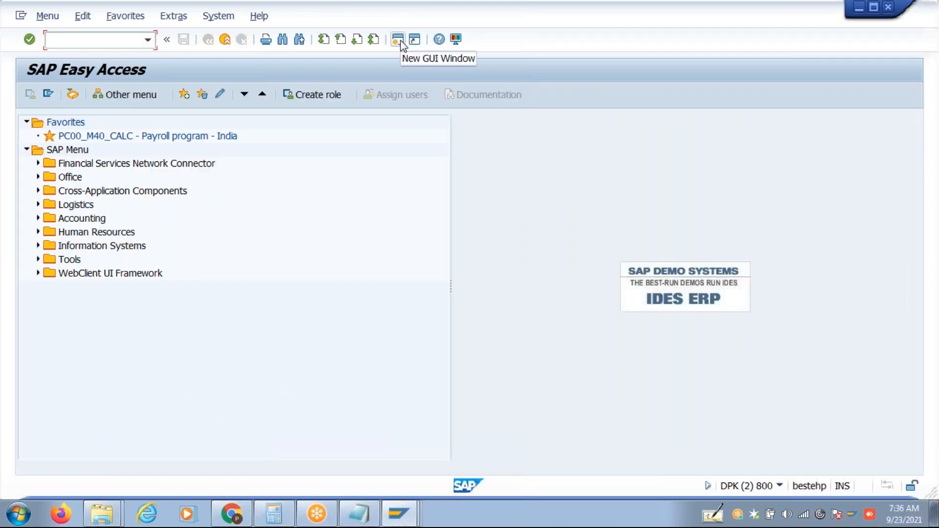
{"action": "type", "text": "Pa30"}
{"action": "key", "text": "BackSpace"}
{"action": "key", "text": "BackSpace"}
{"action": "type", "text": "40"}
{"action": "key", "text": "Return"}
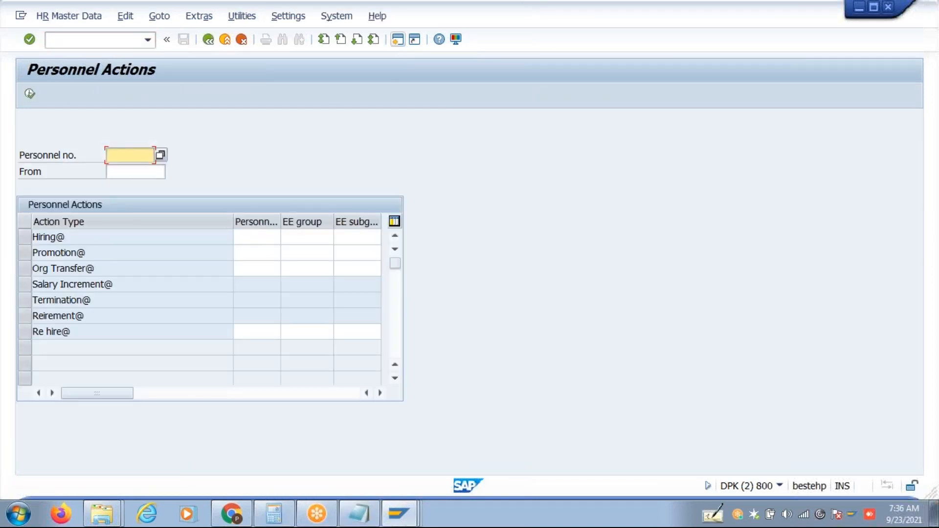
{"action": "left_click", "coordinate": [24, 237]}
{"action": "left_click", "coordinate": [30, 93]}
Set start date 01.04.2021, position 99999999 and action reason 01.
{"action": "left_click", "coordinate": [120, 139]}
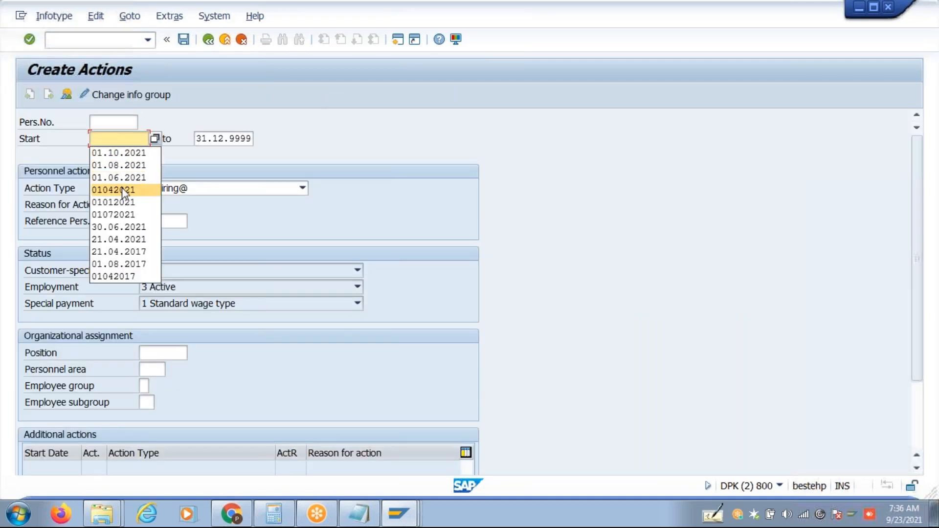
{"action": "left_click", "coordinate": [122, 190]}
{"action": "left_click", "coordinate": [172, 356]}
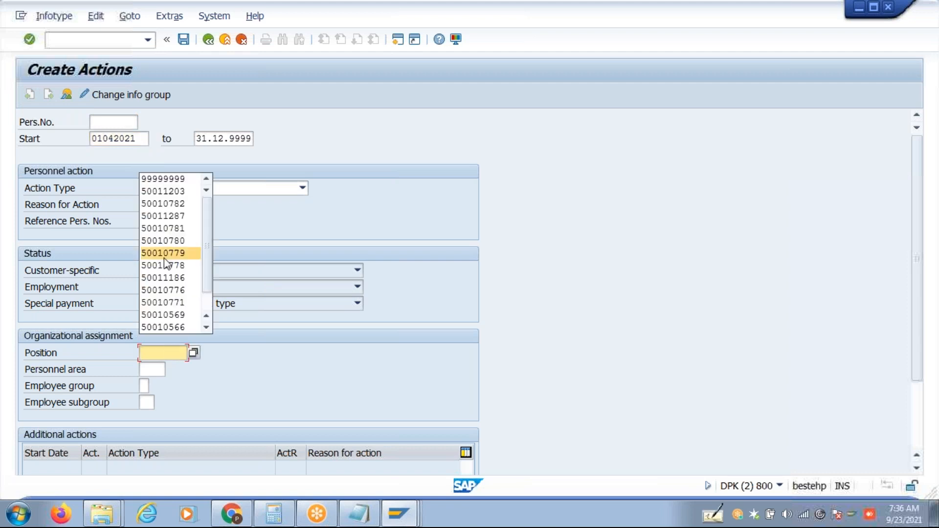
{"action": "left_click", "coordinate": [169, 176]}
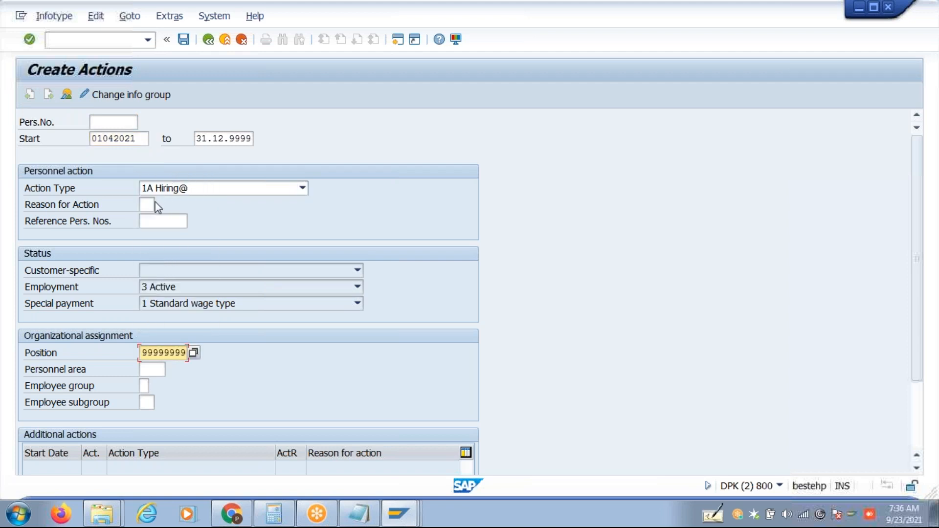
{"action": "left_click", "coordinate": [146, 206]}
{"action": "type", "text": "01"}
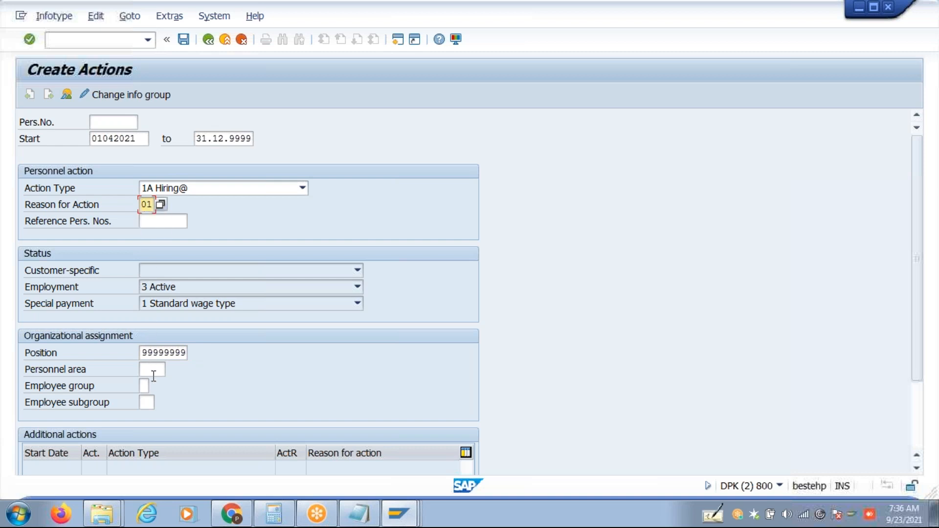
Enter personnel area HY48, employee group P and subgroup 2M, then check the entries.
{"action": "left_click", "coordinate": [150, 370]}
{"action": "type", "text": "HY49"}
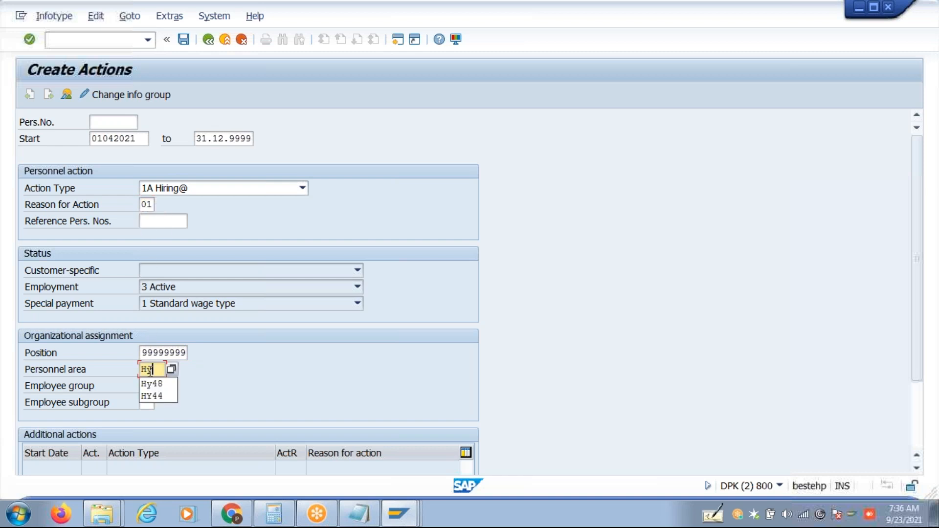
{"action": "key", "text": "BackSpace"}
{"action": "type", "text": "8"}
{"action": "key", "text": "Tab"}
{"action": "type", "text": "p"}
{"action": "key", "text": "Tab"}
{"action": "type", "text": "2m"}
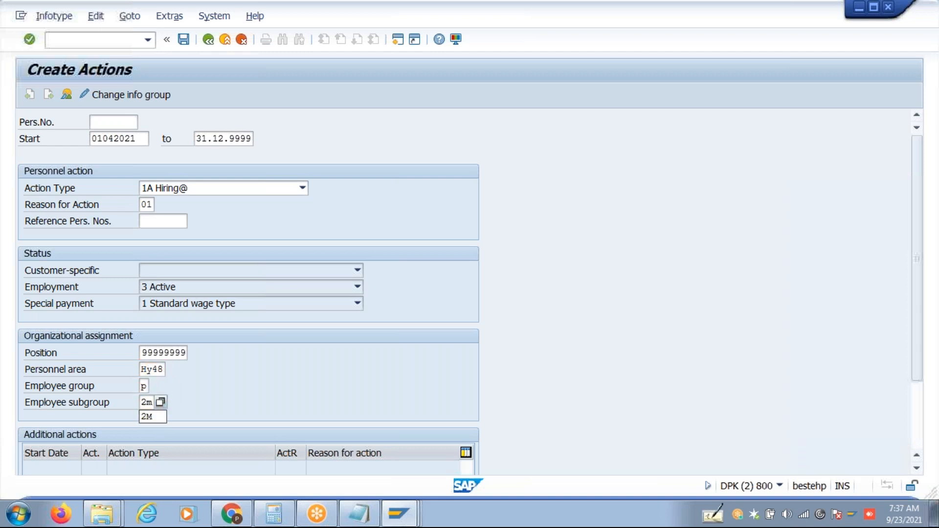
{"action": "key", "text": "Return"}
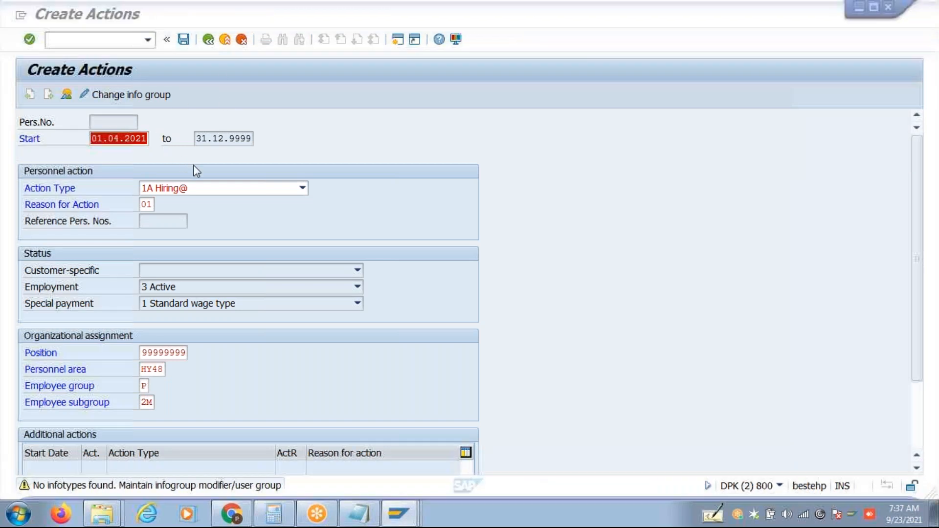
Exit the Create Actions screen without saving and return to the main menu.
{"action": "left_click", "coordinate": [387, 519]}
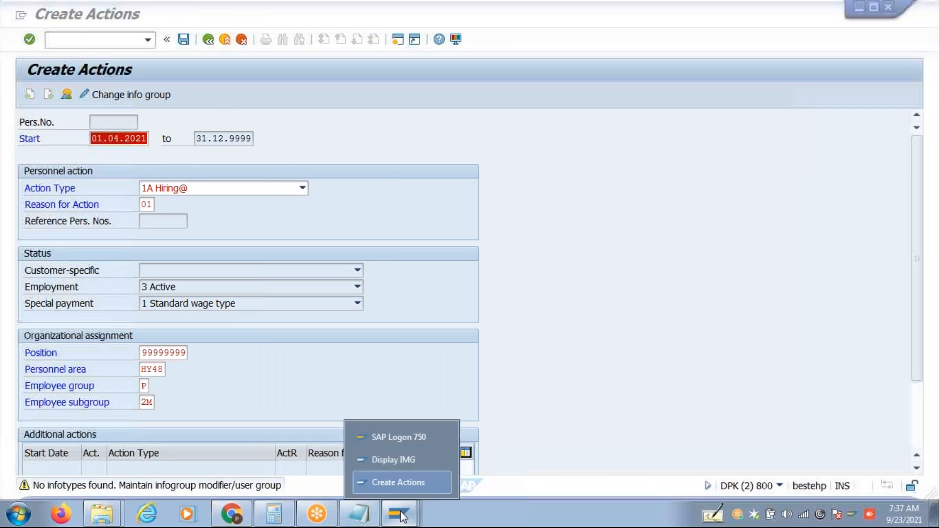
{"action": "left_click", "coordinate": [404, 484]}
{"action": "left_click", "coordinate": [208, 39]}
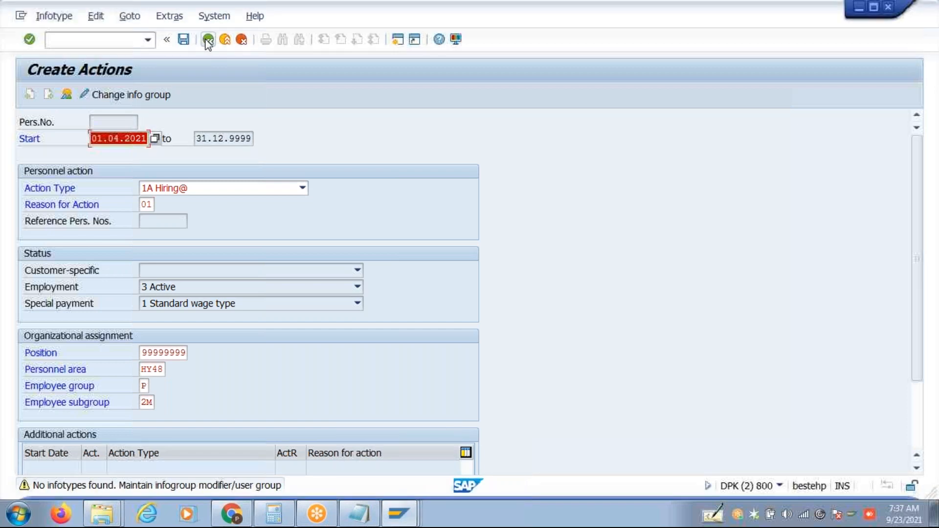
{"action": "left_click", "coordinate": [230, 314]}
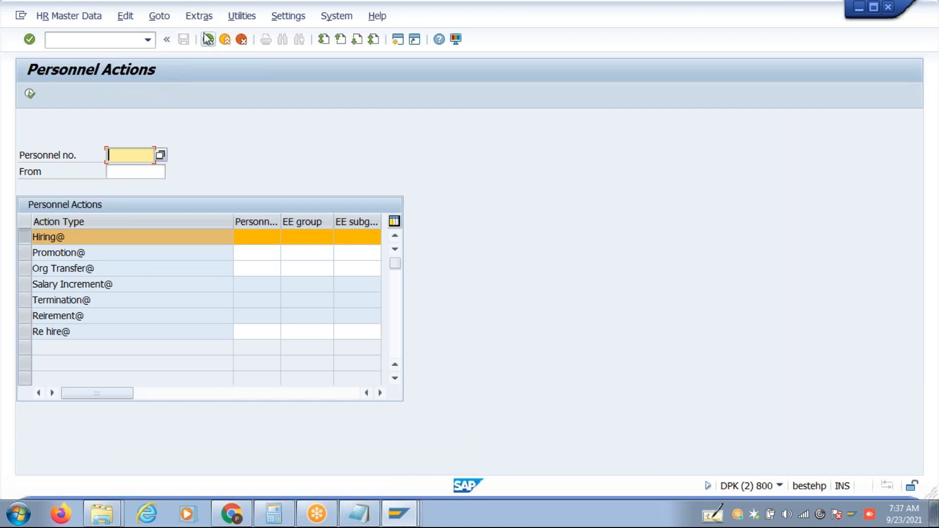
{"action": "left_click", "coordinate": [206, 39]}
Check the UGR parameter (G1) in the SU3 user profile, then go back.
{"action": "type", "text": "SU3"}
{"action": "key", "text": "Return"}
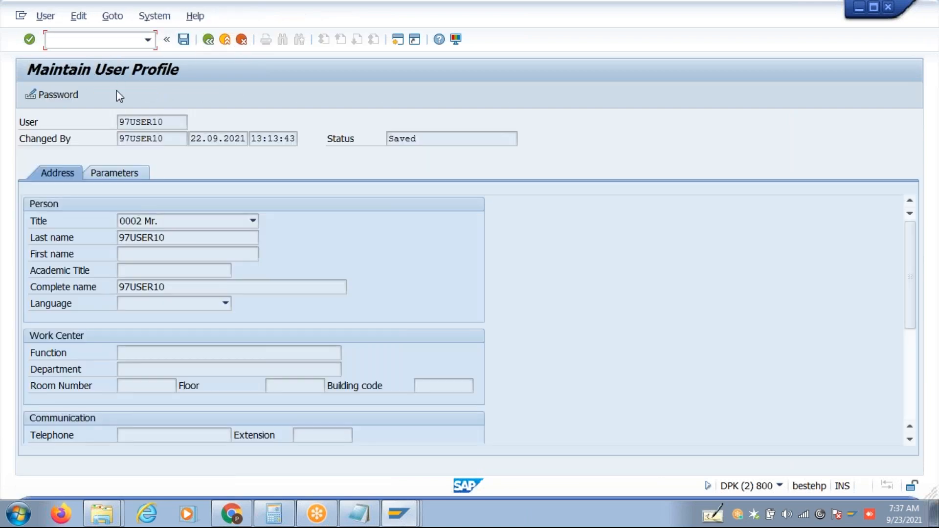
{"action": "left_click", "coordinate": [123, 174]}
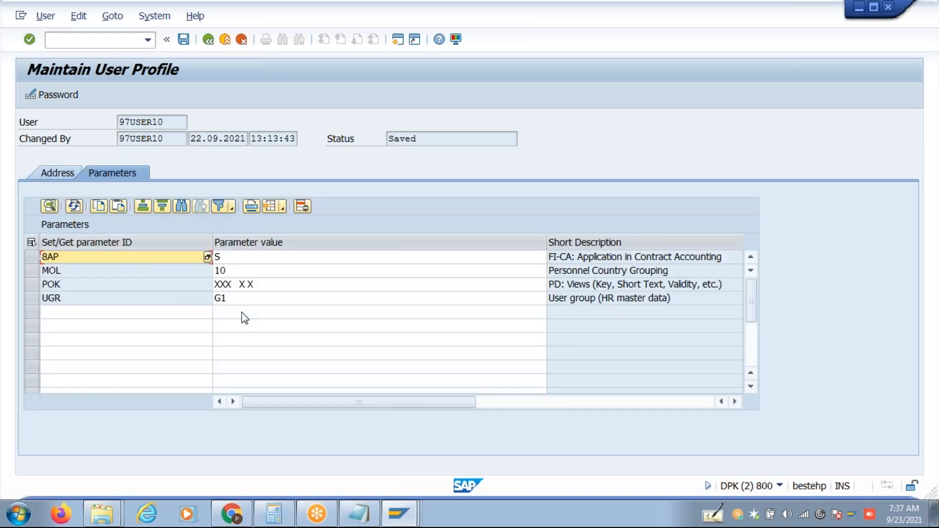
{"action": "left_click", "coordinate": [209, 41]}
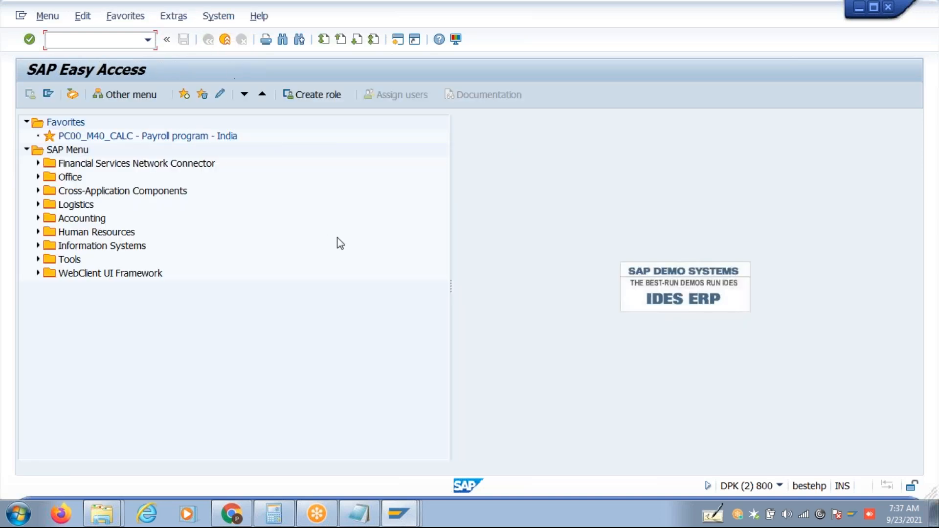
From the IMG session, open Define infogroups > Info group for work area A1 and position to user group G1.
{"action": "key", "text": "alt+Tab"}
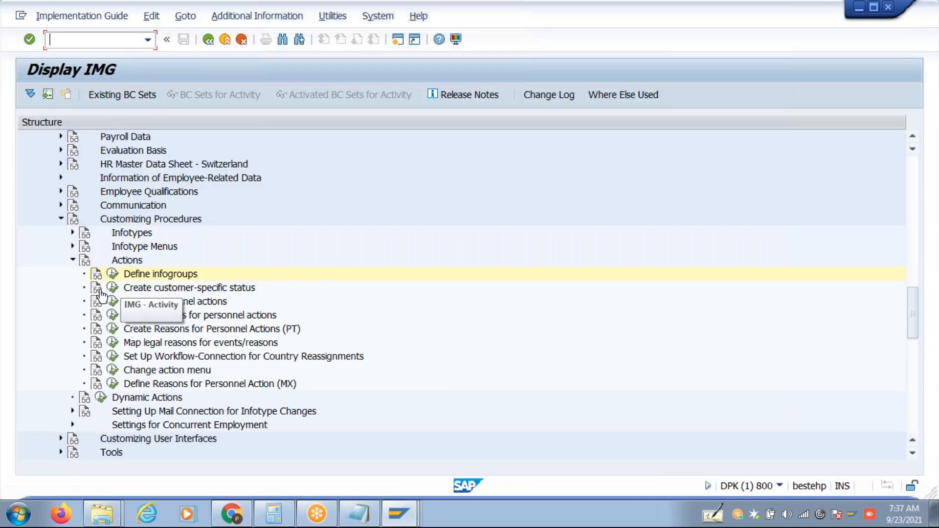
{"action": "left_click", "coordinate": [112, 273]}
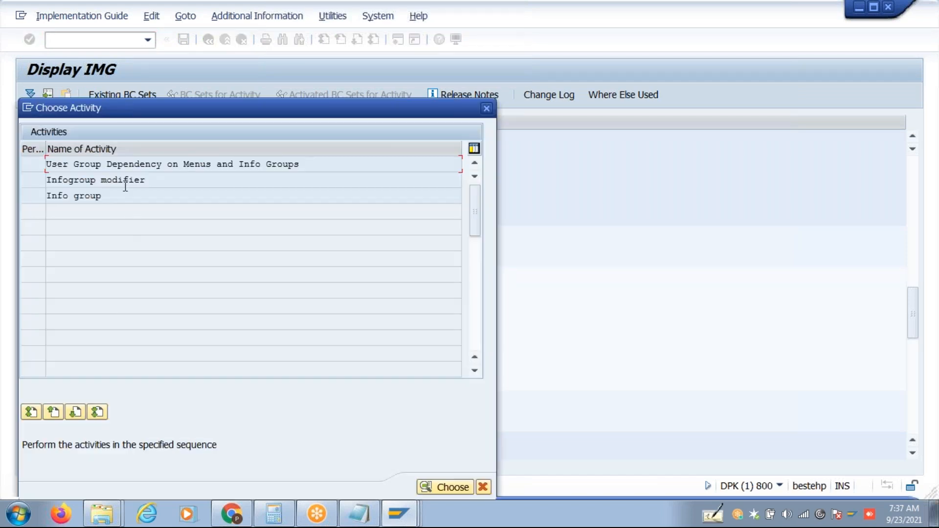
{"action": "double_click", "coordinate": [120, 194]}
{"action": "type", "text": "A1"}
{"action": "key", "text": "Return"}
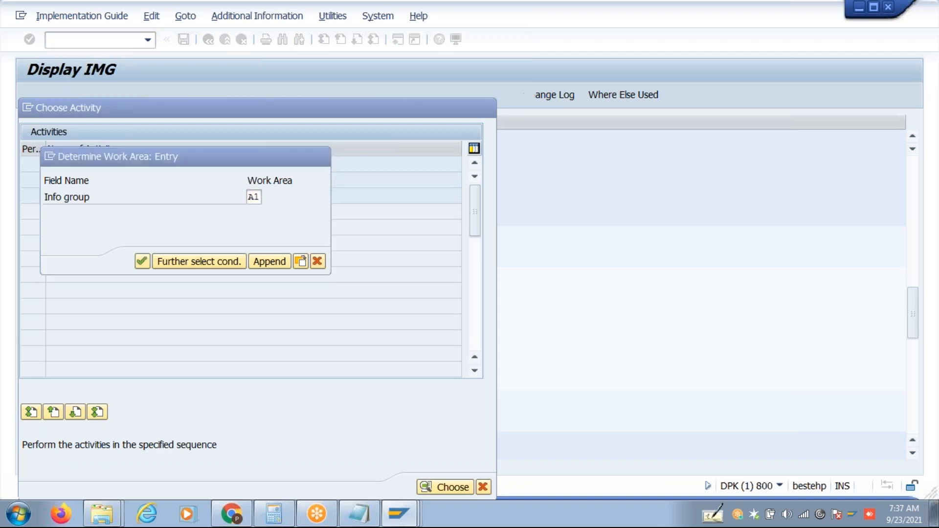
{"action": "left_click", "coordinate": [242, 436]}
{"action": "type", "text": "G1"}
{"action": "key", "text": "Return"}
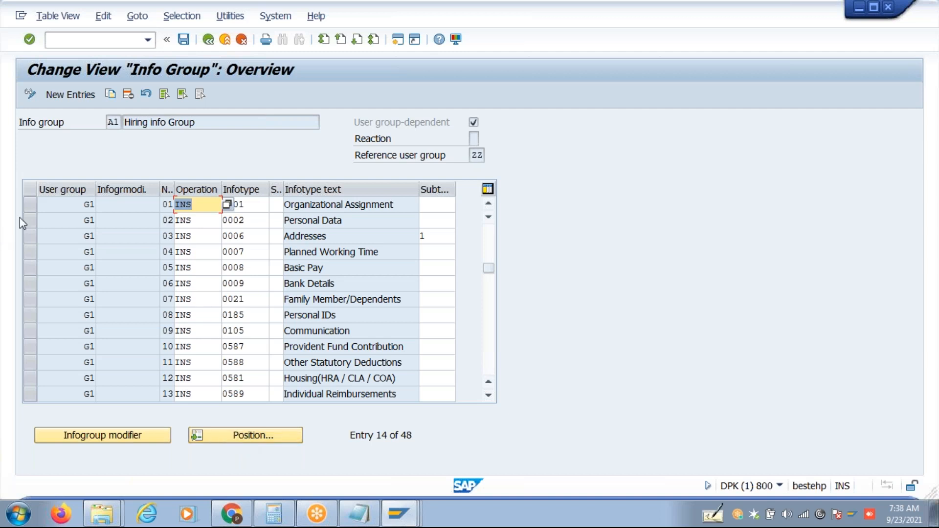
Select the 13 G1 entries, from Organizational Assignment through Individual Reimbursements.
{"action": "left_click", "coordinate": [126, 215]}
{"action": "left_click", "coordinate": [126, 243]}
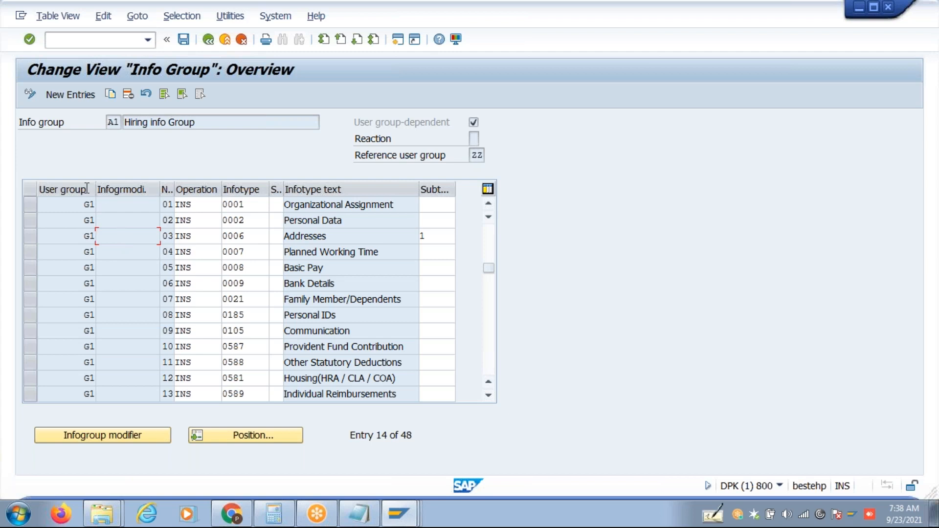
{"action": "left_click", "coordinate": [29, 208]}
{"action": "left_click", "coordinate": [31, 227]}
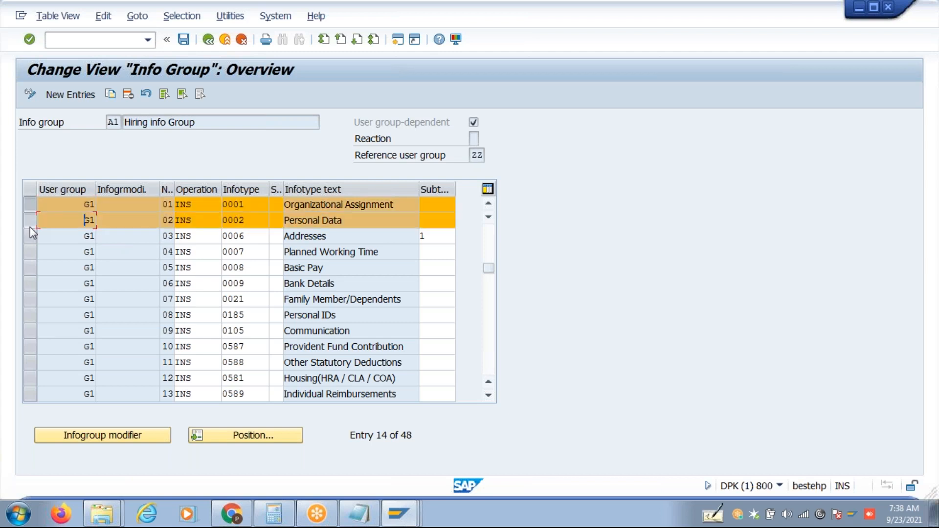
{"action": "left_click", "coordinate": [30, 219]}
{"action": "left_click", "coordinate": [31, 219]}
{"action": "left_click", "coordinate": [31, 237]}
{"action": "left_click", "coordinate": [30, 252]}
{"action": "left_click", "coordinate": [30, 270]}
{"action": "left_click", "coordinate": [30, 283]}
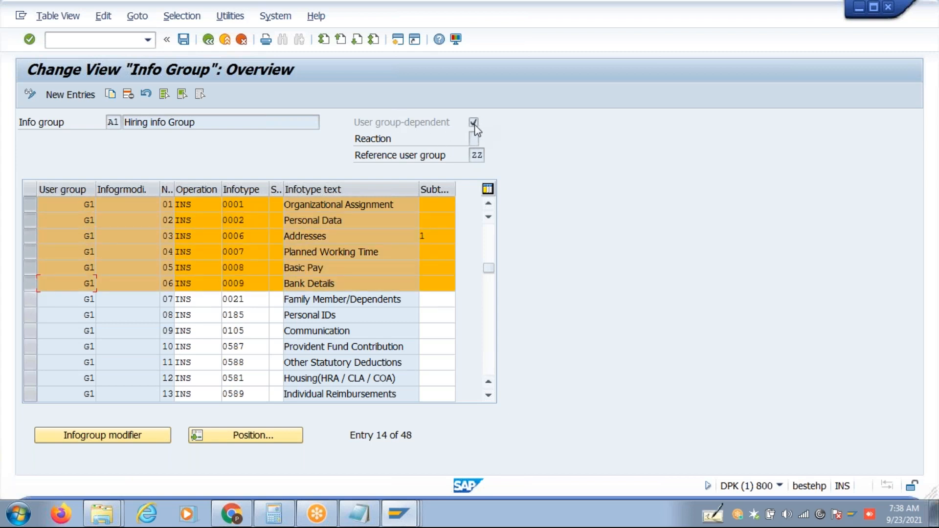
{"action": "left_click", "coordinate": [31, 298]}
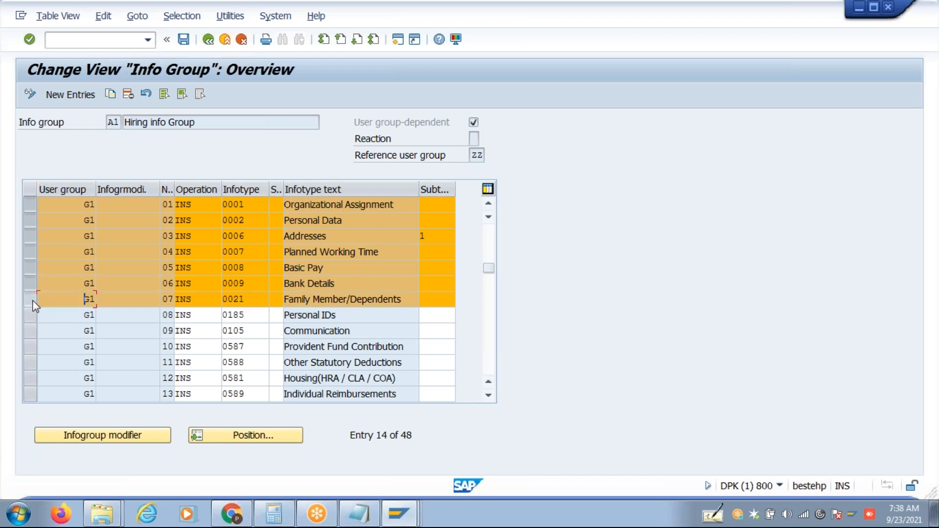
{"action": "left_click", "coordinate": [30, 315]}
{"action": "left_click", "coordinate": [30, 331]}
{"action": "left_click", "coordinate": [30, 346]}
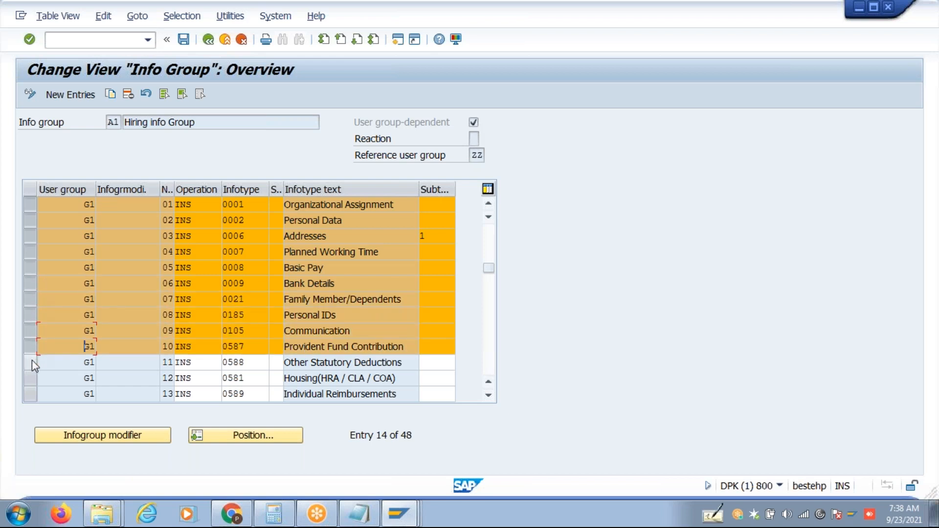
{"action": "left_click", "coordinate": [31, 362]}
{"action": "left_click", "coordinate": [32, 378]}
{"action": "left_click", "coordinate": [31, 394]}
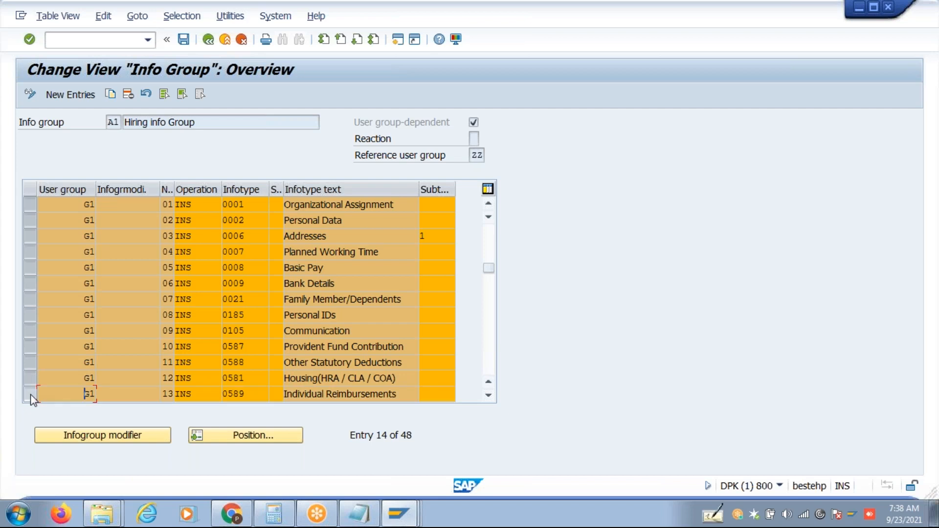
Copy the selected entries and fill infogroup modifier M1 into every copy.
{"action": "left_click", "coordinate": [111, 94]}
{"action": "left_click", "coordinate": [135, 201]}
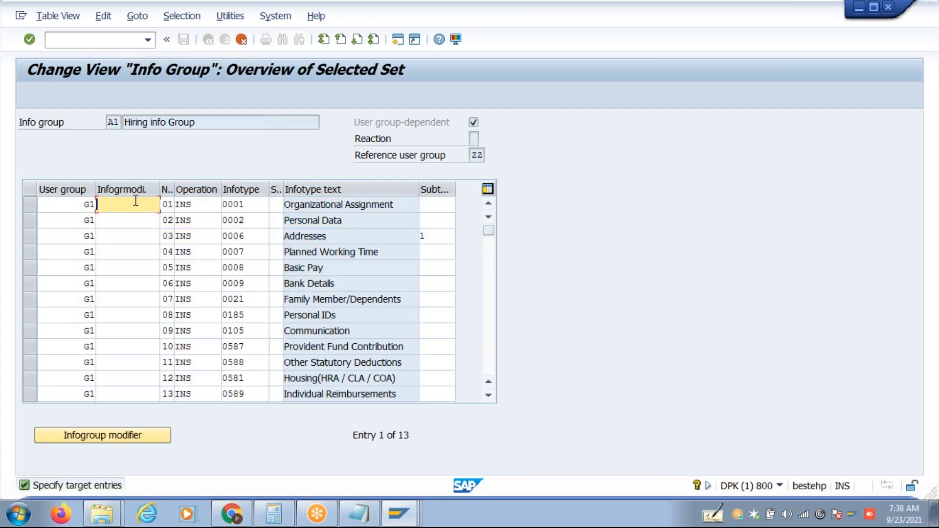
{"action": "type", "text": "M1"}
{"action": "left_click_drag", "start_coordinate": [126, 202], "coordinate": [64, 210]}
{"action": "key", "text": "ctrl+c"}
{"action": "key", "text": "Down"}
{"action": "key", "text": "ctrl+v"}
{"action": "key", "text": "Down"}
{"action": "key", "text": "ctrl+v"}
{"action": "key", "text": "Down"}
{"action": "key", "text": "ctrl+v"}
{"action": "key", "text": "Down"}
{"action": "key", "text": "ctrl+v"}
{"action": "key", "text": "Down"}
{"action": "key", "text": "ctrl+v"}
{"action": "key", "text": "Down"}
{"action": "key", "text": "ctrl+v"}
{"action": "key", "text": "Down"}
{"action": "key", "text": "ctrl+v"}
{"action": "key", "text": "Down"}
{"action": "key", "text": "ctrl+v"}
{"action": "key", "text": "Down"}
{"action": "key", "text": "ctrl+v"}
{"action": "key", "text": "Down"}
{"action": "key", "text": "ctrl+v"}
{"action": "key", "text": "Down"}
{"action": "key", "text": "ctrl+v"}
{"action": "key", "text": "Down"}
{"action": "key", "text": "ctrl+v"}
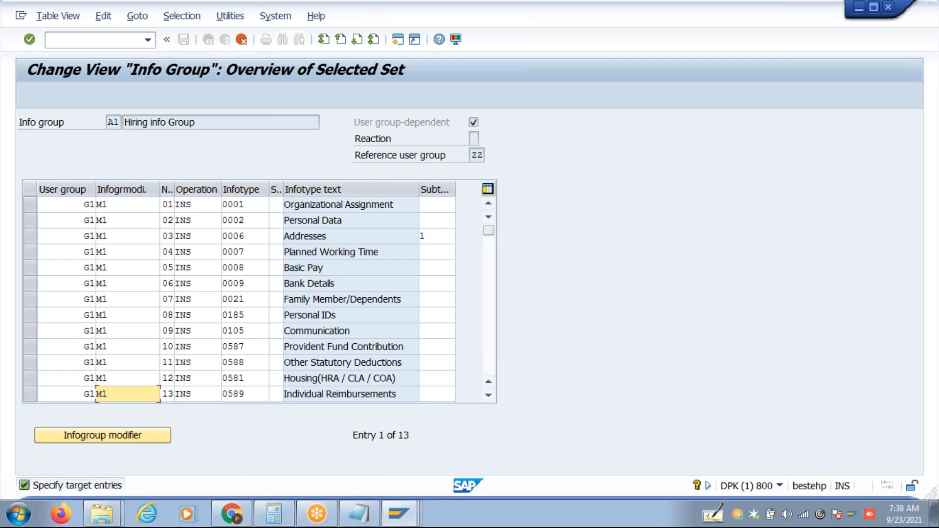
Create the 13 M1 copies and save them to the customizing request.
{"action": "key", "text": "Return"}
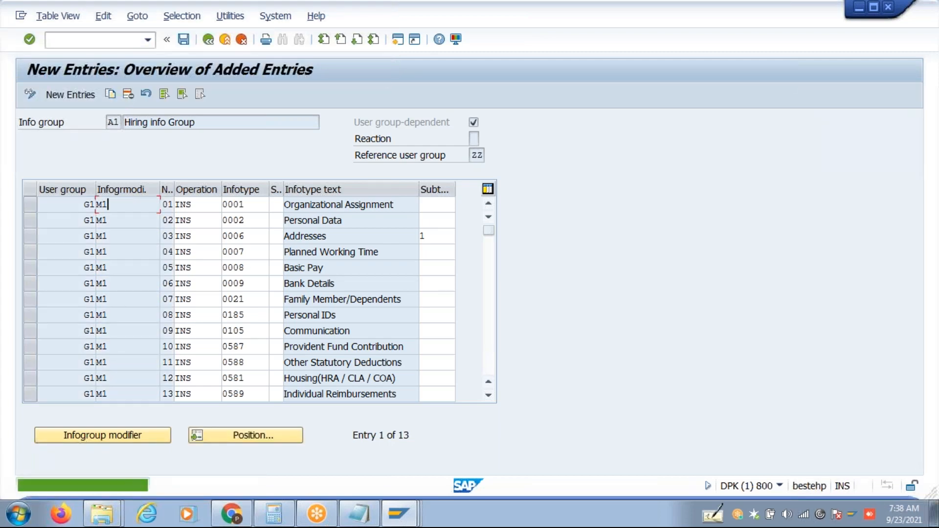
{"action": "key", "text": "ctrl+s"}
{"action": "key", "text": "Return"}
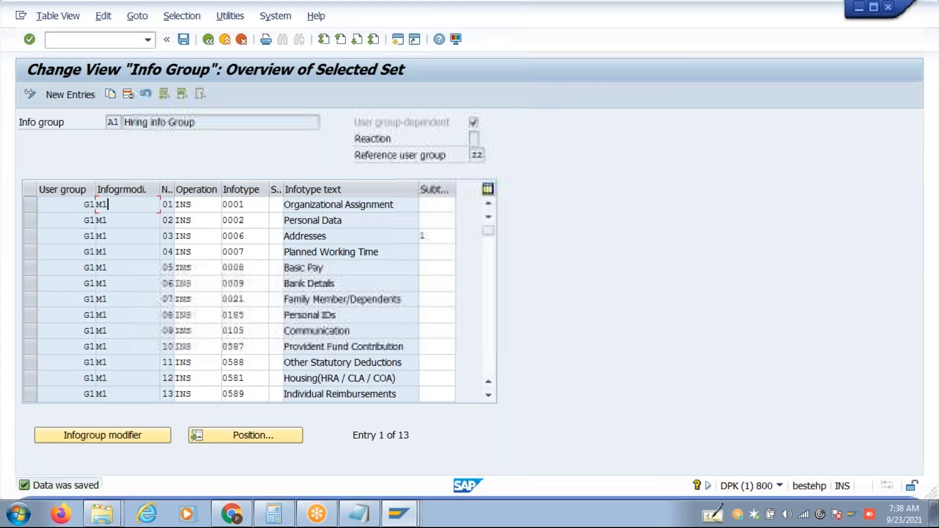
Select the nine G1 entries from Organizational Assignment through Communication.
{"action": "left_click", "coordinate": [28, 204]}
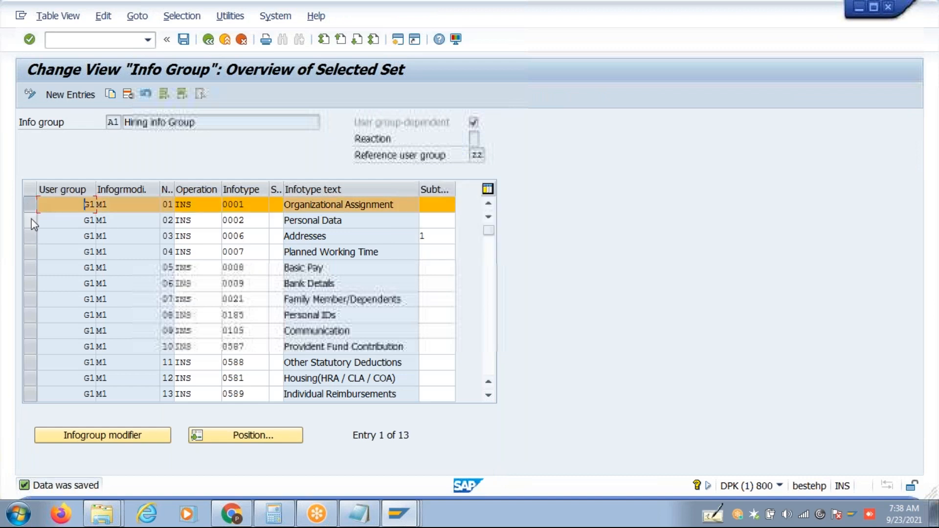
{"action": "left_click", "coordinate": [29, 221]}
{"action": "left_click", "coordinate": [30, 235]}
{"action": "left_click", "coordinate": [31, 252]}
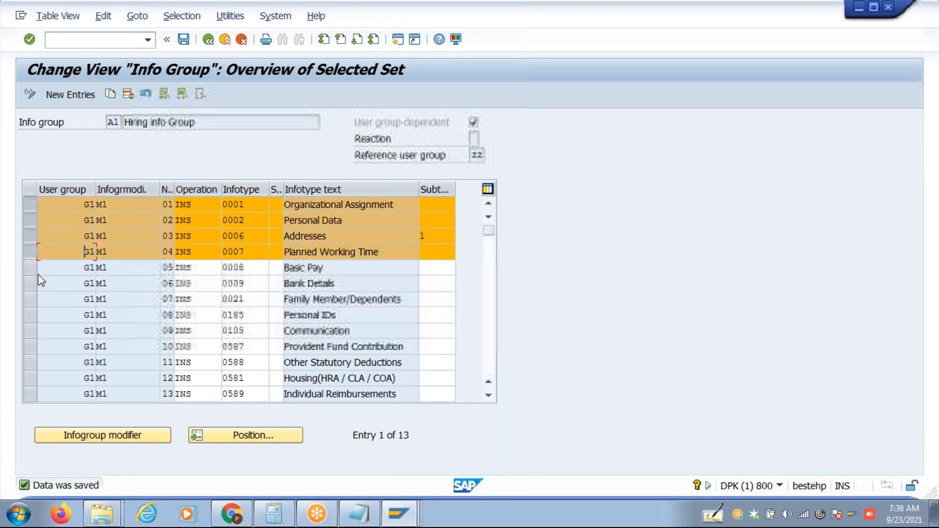
{"action": "left_click", "coordinate": [30, 269]}
{"action": "left_click", "coordinate": [32, 283]}
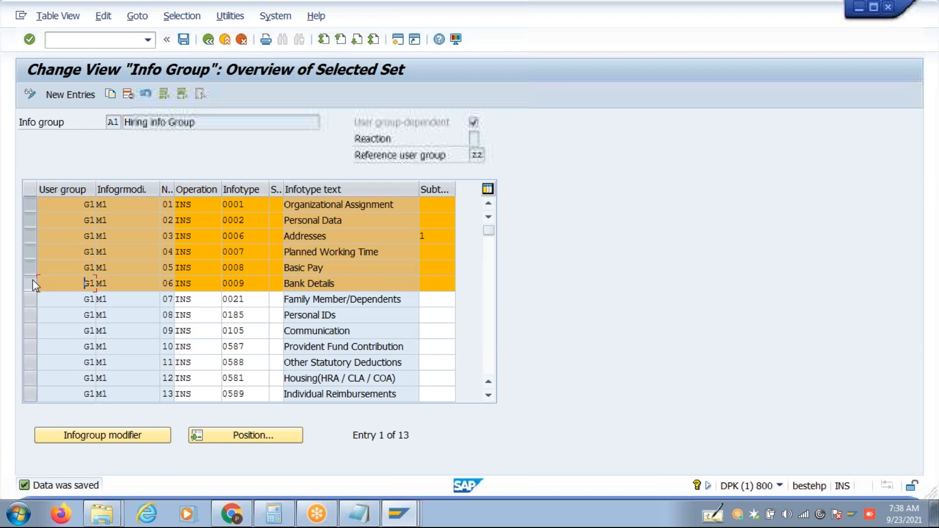
{"action": "left_click", "coordinate": [30, 300]}
{"action": "left_click", "coordinate": [30, 316]}
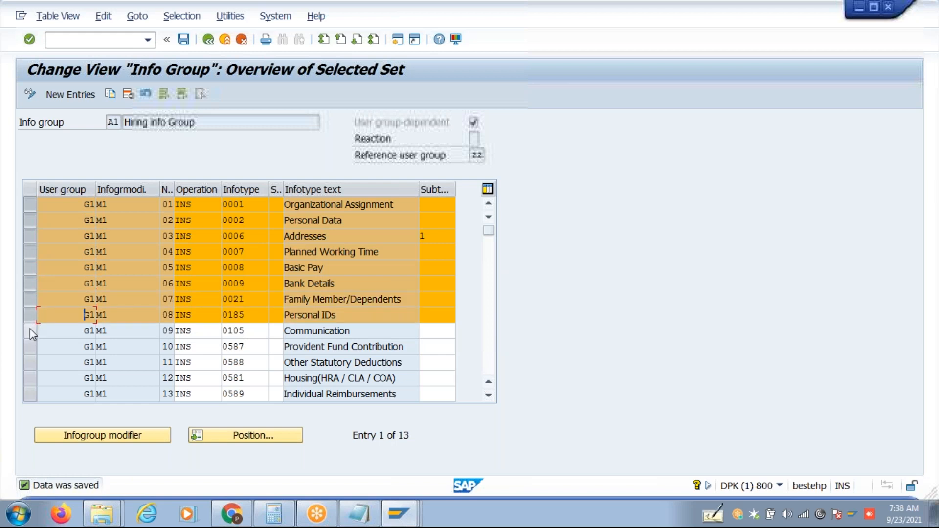
{"action": "left_click", "coordinate": [30, 331]}
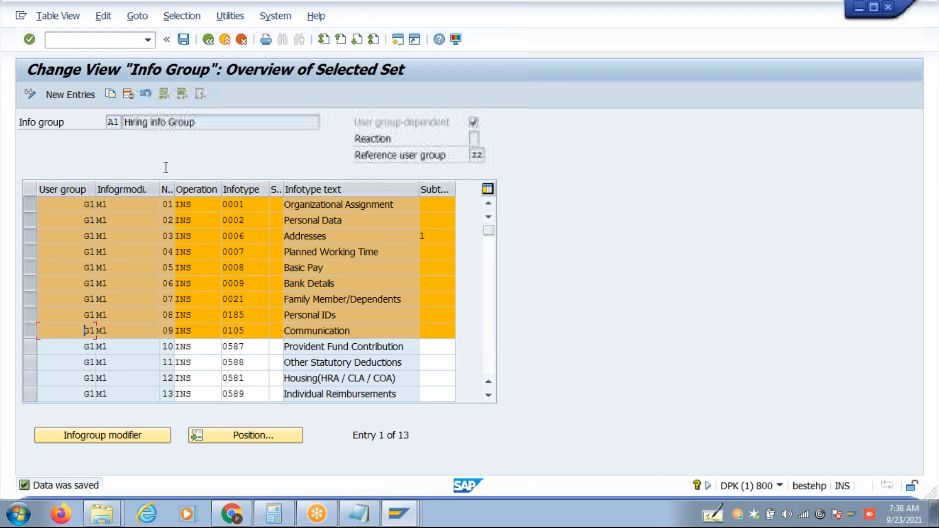
Copy the nine entries, change each modifier from M1 to M2, and save.
{"action": "left_click", "coordinate": [109, 94]}
{"action": "left_click", "coordinate": [130, 209]}
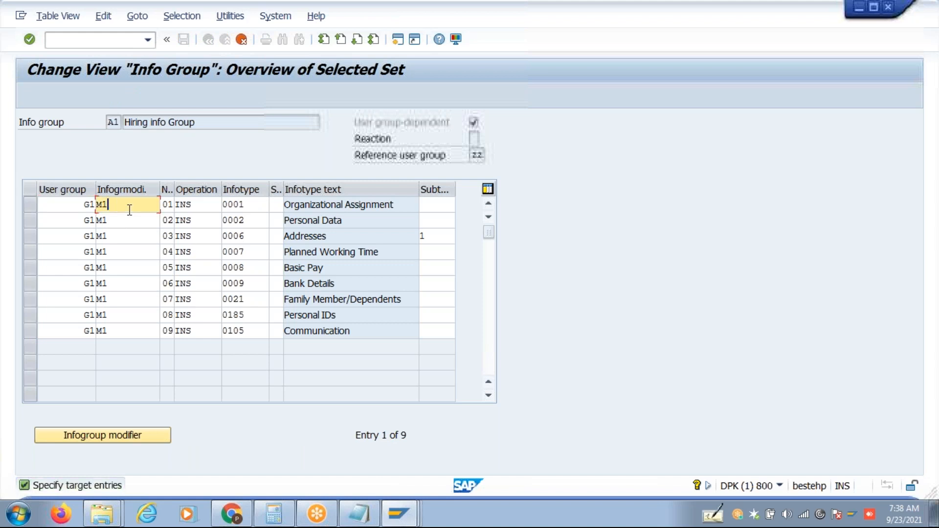
{"action": "key", "text": "BackSpace"}
{"action": "type", "text": "2"}
{"action": "key", "text": "Down"}
{"action": "type", "text": "2"}
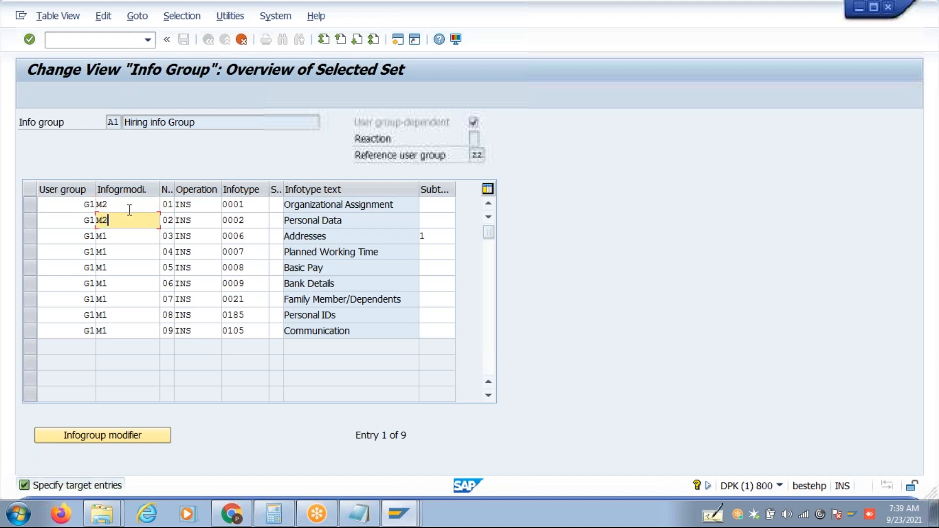
{"action": "key", "text": "Down"}
{"action": "key", "text": "BackSpace"}
{"action": "type", "text": "2"}
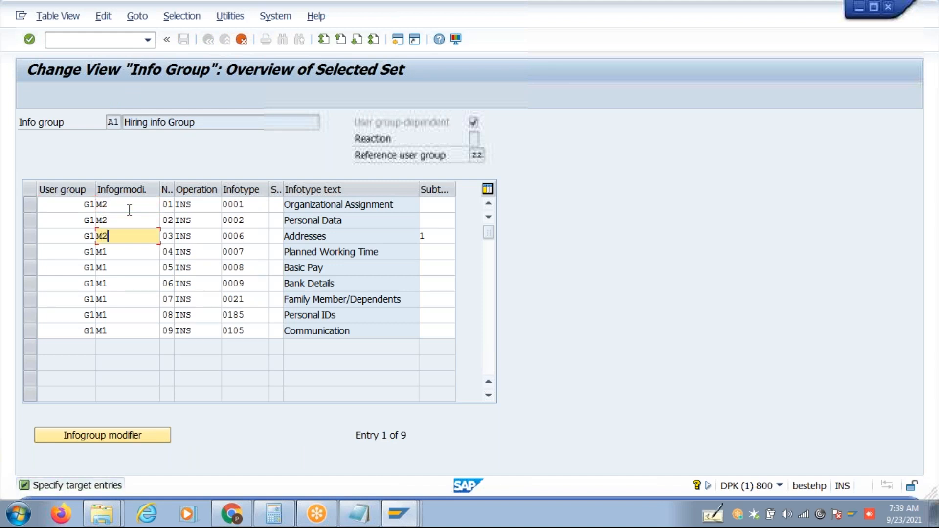
{"action": "key", "text": "Down"}
{"action": "key", "text": "BackSpace"}
{"action": "type", "text": "2"}
{"action": "key", "text": "Down"}
{"action": "type", "text": "2"}
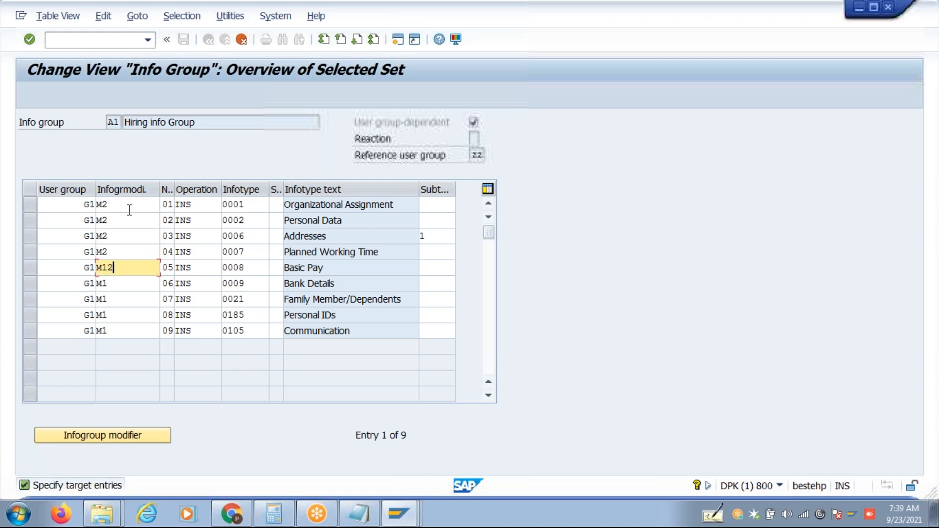
{"action": "key", "text": "BackSpace"}
{"action": "key", "text": "BackSpace"}
{"action": "type", "text": "2"}
{"action": "key", "text": "Down"}
{"action": "key", "text": "BackSpace"}
{"action": "type", "text": "2"}
{"action": "key", "text": "Down"}
{"action": "key", "text": "BackSpace"}
{"action": "type", "text": "2"}
{"action": "key", "text": "Down"}
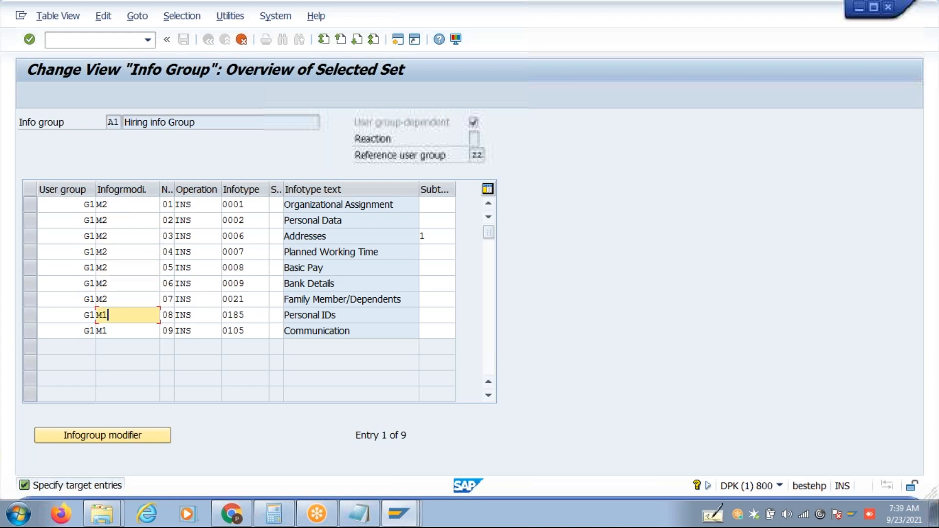
{"action": "key", "text": "BackSpace"}
{"action": "type", "text": "2"}
{"action": "key", "text": "Down"}
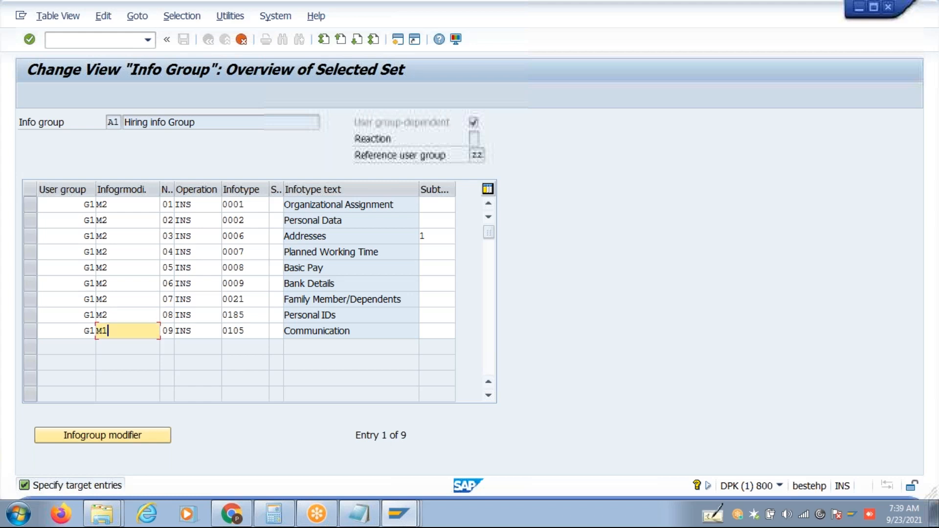
{"action": "type", "text": "2"}
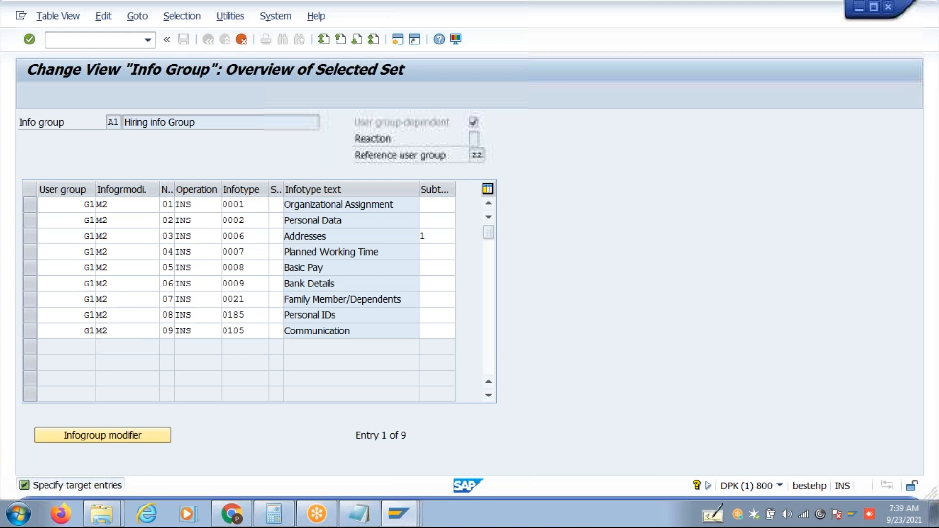
{"action": "key", "text": "ctrl+s"}
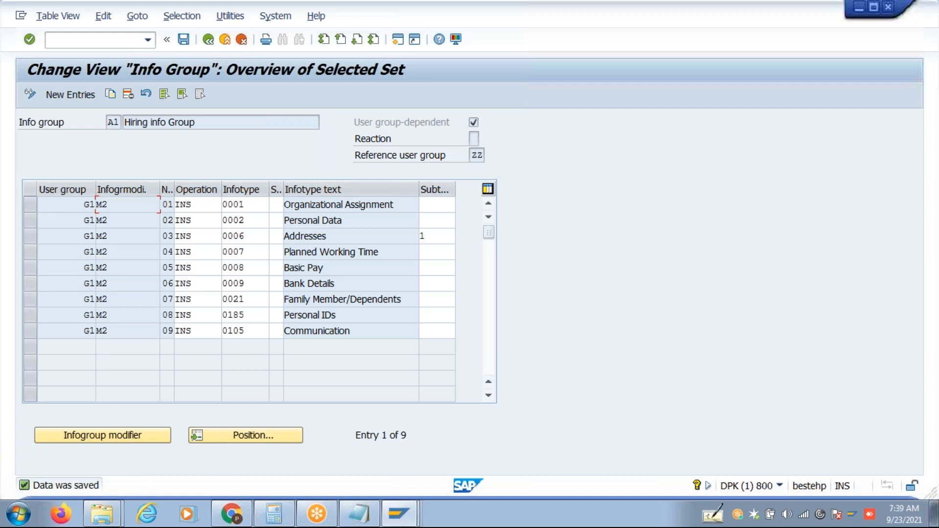
Re-save the info group entries with value A1 and return to the IMG.
{"action": "left_click", "coordinate": [117, 122]}
{"action": "double_click", "coordinate": [120, 122]}
{"action": "key", "text": "ctrl+s"}
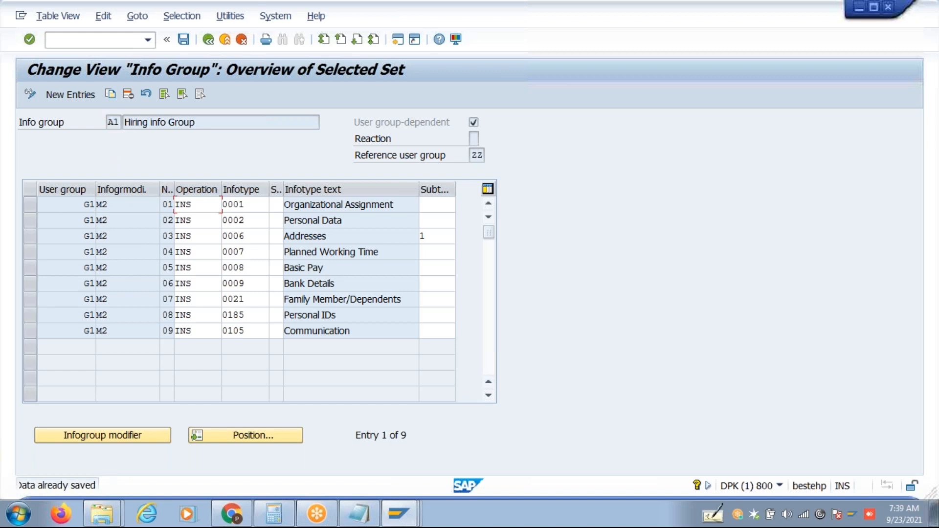
{"action": "left_click", "coordinate": [212, 40]}
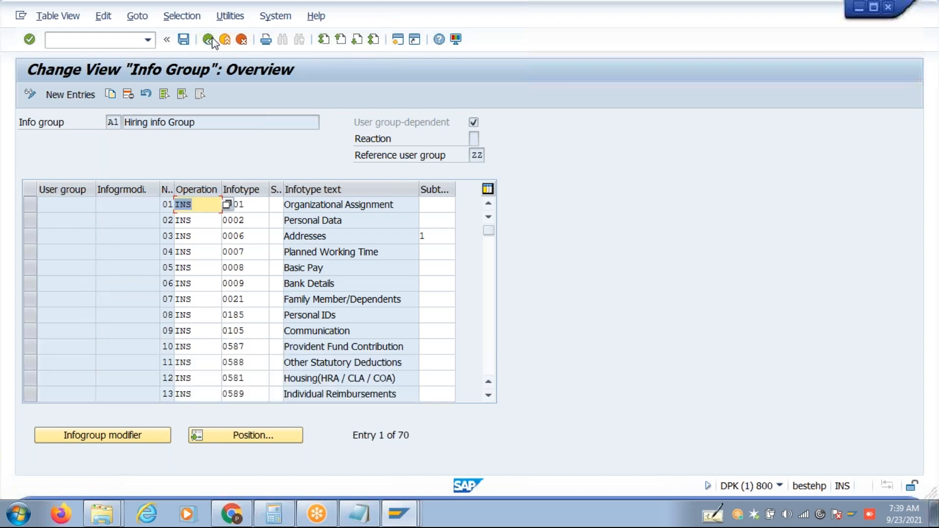
{"action": "left_click", "coordinate": [210, 40]}
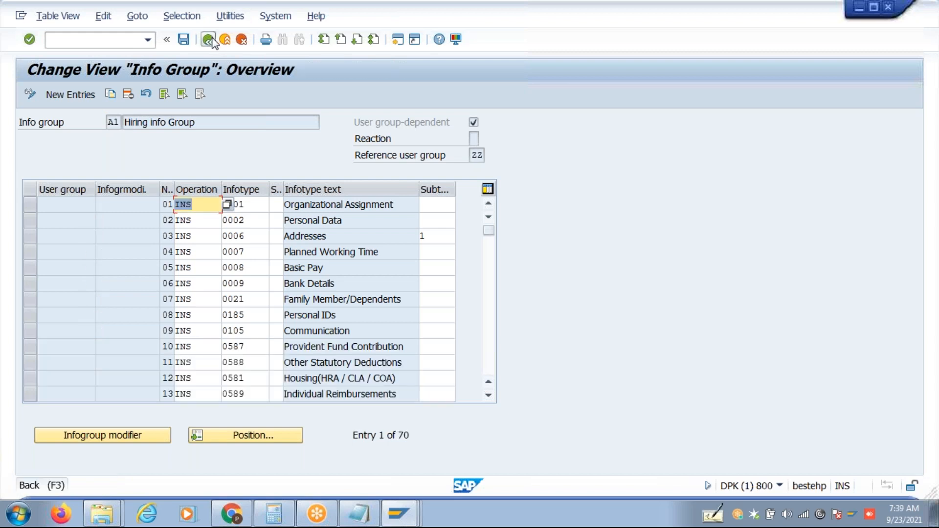
From SAP Easy Access, run PA40 and execute the Hiring action.
{"action": "left_click", "coordinate": [398, 514]}
{"action": "left_click", "coordinate": [413, 477]}
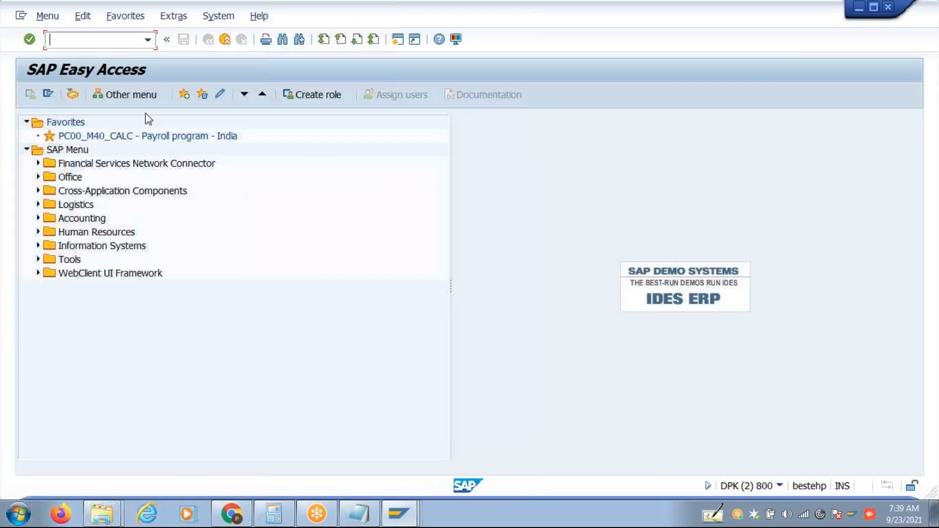
{"action": "type", "text": "Pa40"}
{"action": "key", "text": "Return"}
{"action": "left_click", "coordinate": [29, 237]}
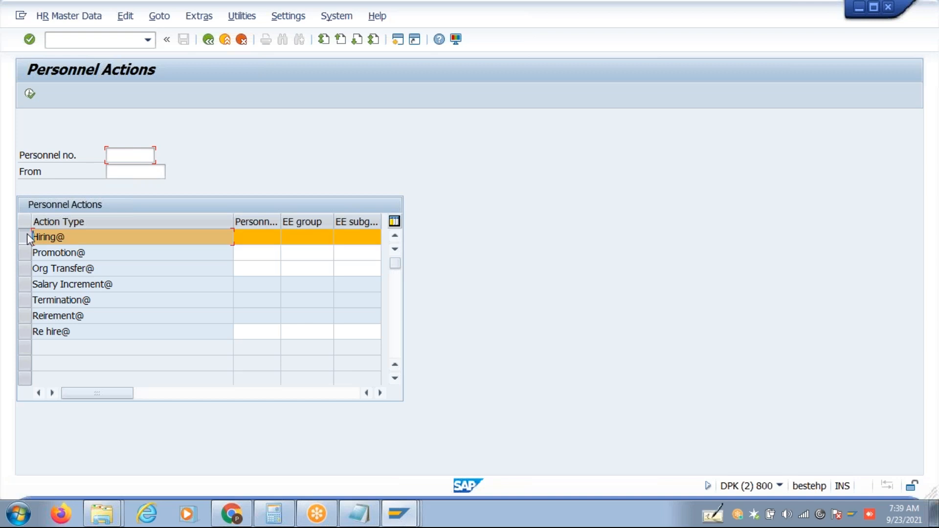
{"action": "left_click", "coordinate": [30, 93]}
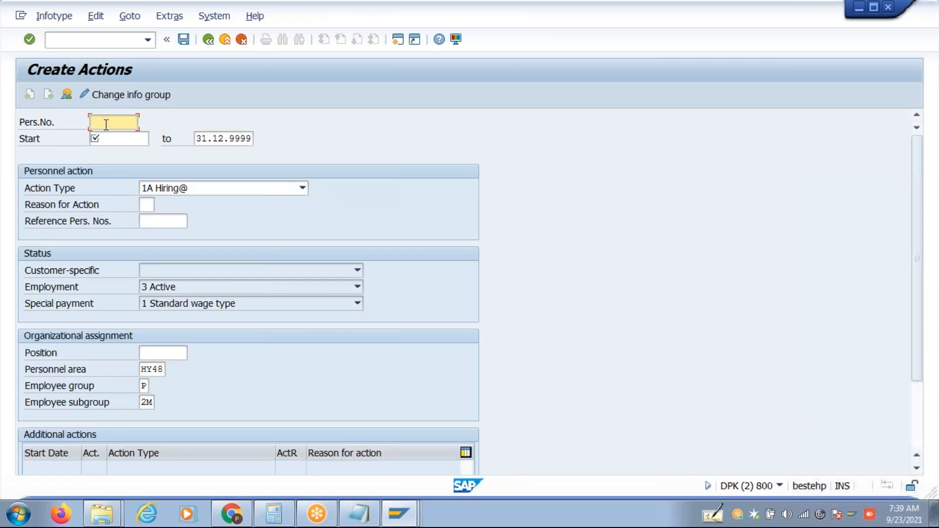
Enter start date 01042021, reason 01, position 99999999 and employee group Q, then save.
{"action": "left_click", "coordinate": [115, 139]}
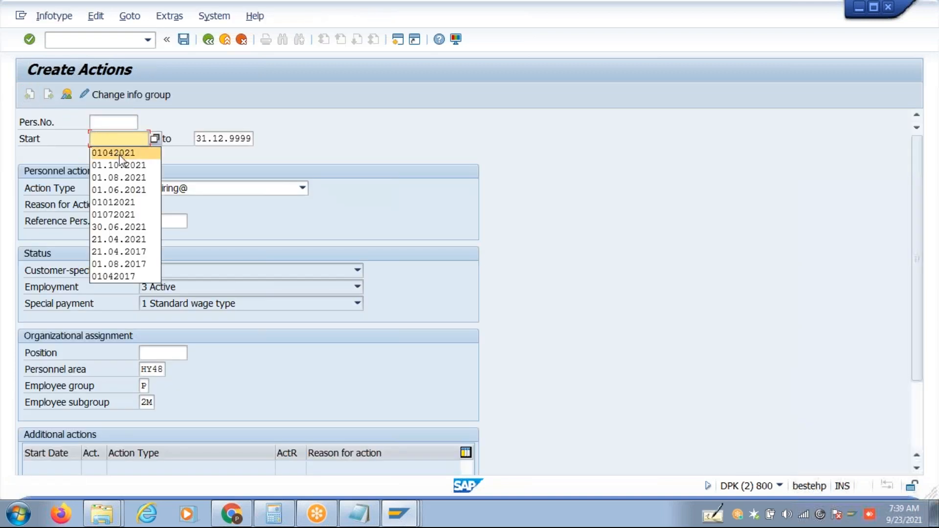
{"action": "left_click", "coordinate": [117, 153]}
{"action": "left_click", "coordinate": [146, 204]}
{"action": "left_click", "coordinate": [147, 218]}
{"action": "left_click", "coordinate": [170, 354]}
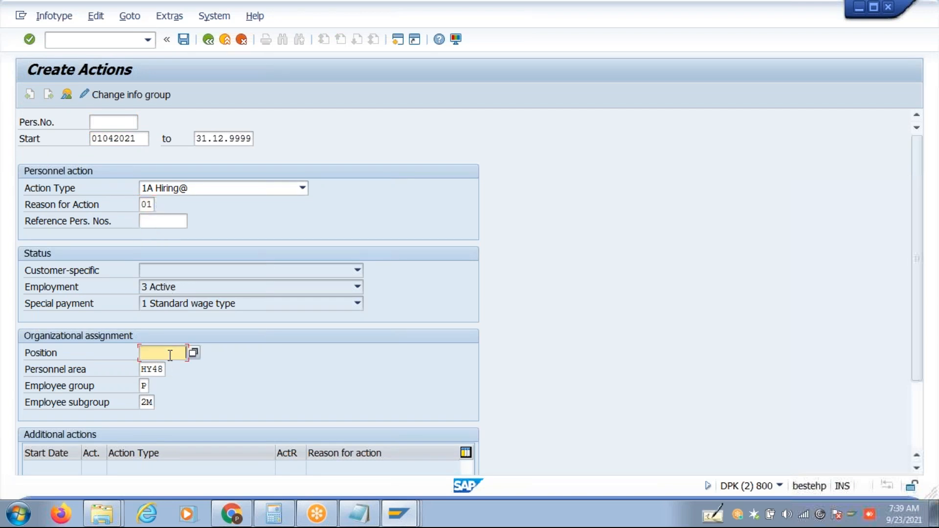
{"action": "key", "text": "Down"}
{"action": "key", "text": "Tab"}
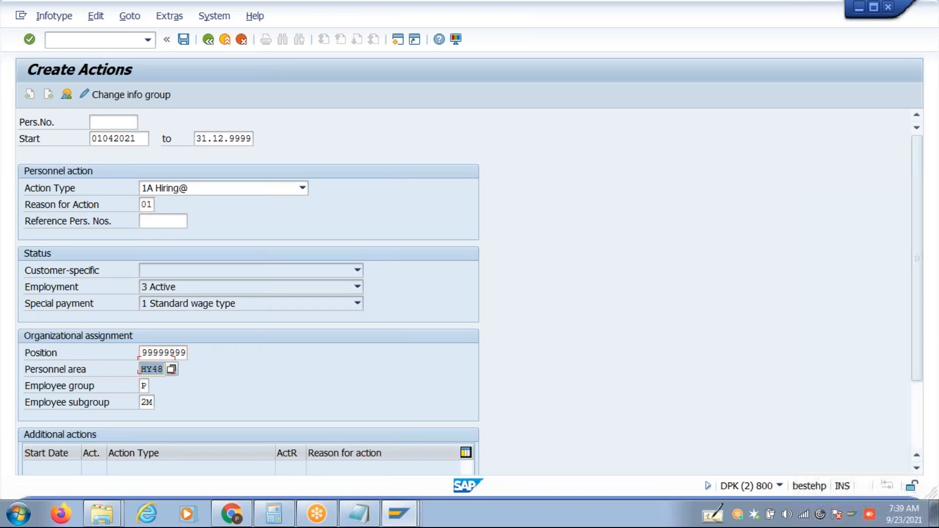
{"action": "key", "text": "Tab"}
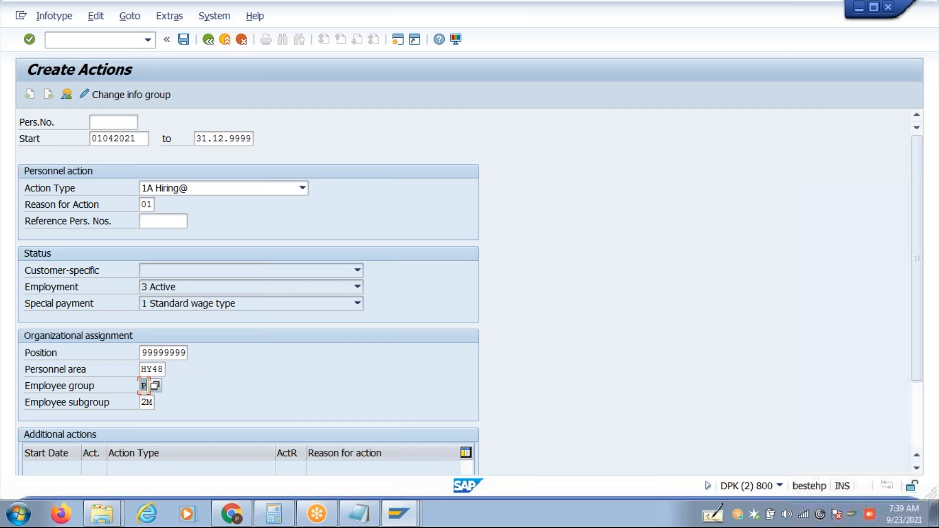
{"action": "type", "text": "Q"}
{"action": "left_click", "coordinate": [411, 214]}
{"action": "key", "text": "ctrl+s"}
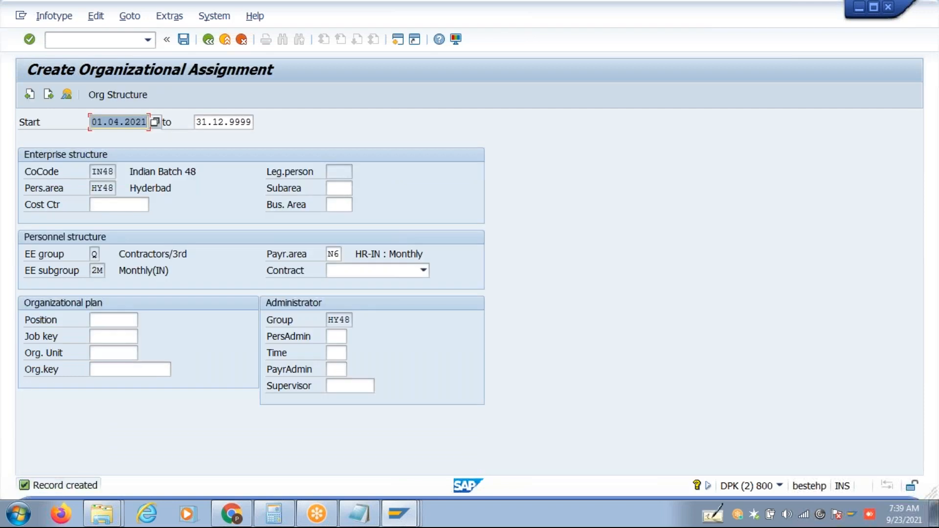
Set the personnel subarea to 0001 and validate the organizational assignment.
{"action": "left_click", "coordinate": [335, 188]}
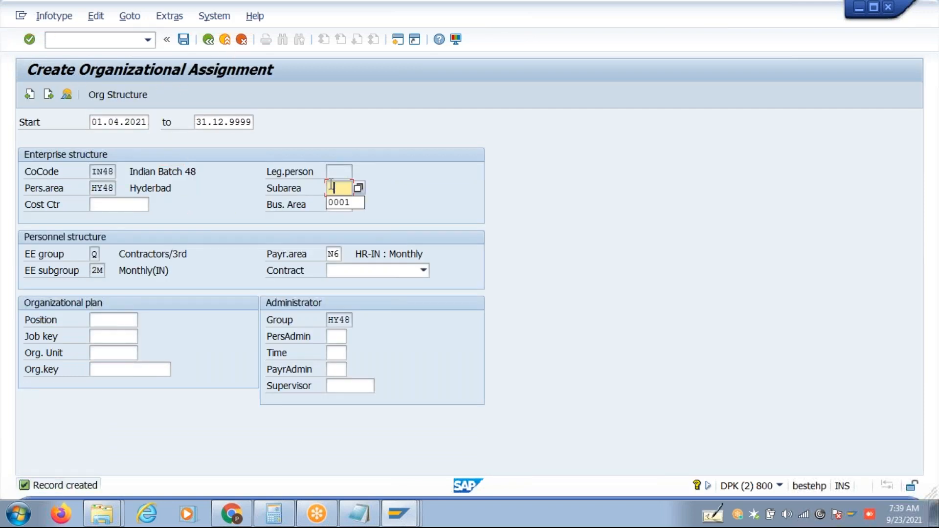
{"action": "left_click", "coordinate": [340, 203]}
{"action": "key", "text": "Return"}
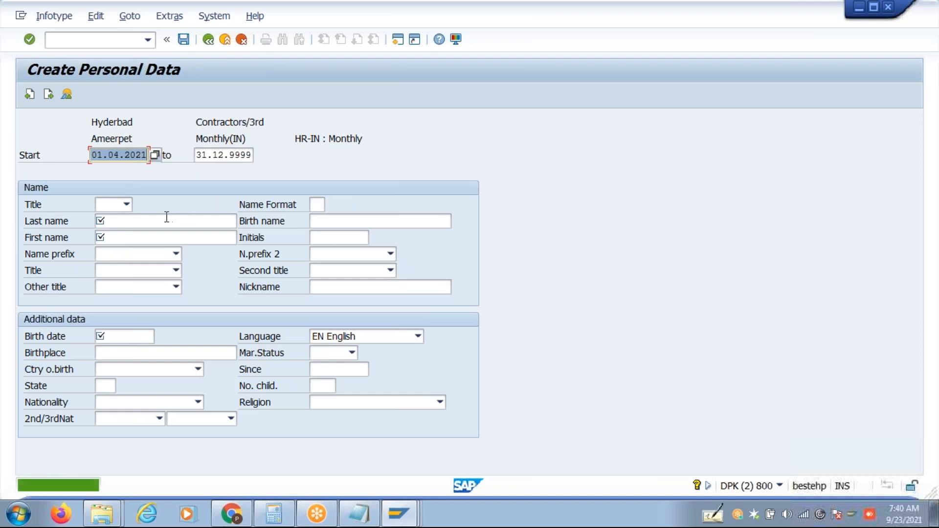
Enter the new hire's last and first name and birth date 01011980, then confirm.
{"action": "left_click", "coordinate": [166, 217]}
{"action": "type", "text": "Test"}
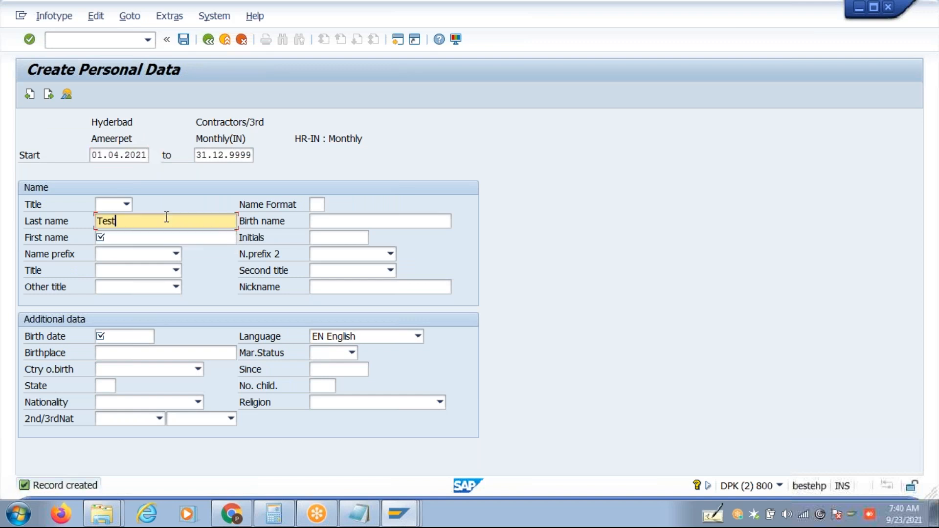
{"action": "key", "text": "Tab"}
{"action": "type", "text": "IGMOD"}
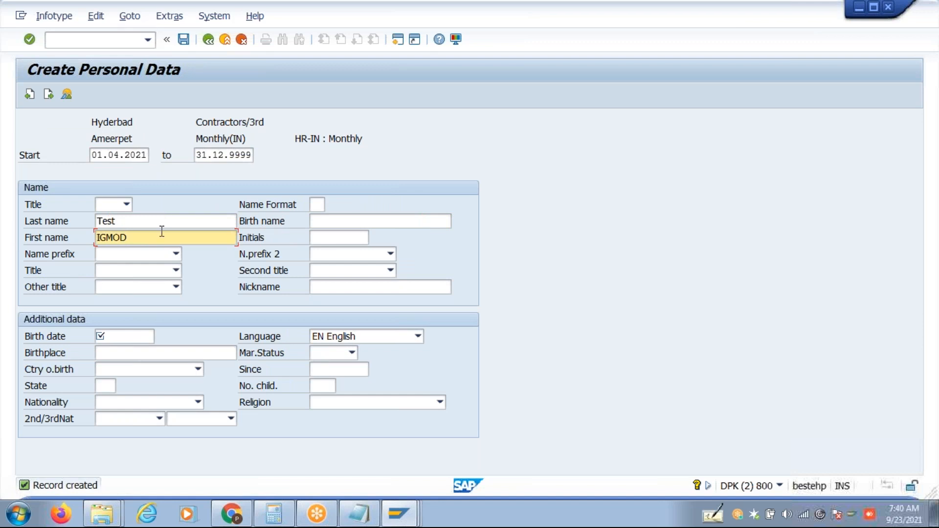
{"action": "left_click", "coordinate": [119, 337]}
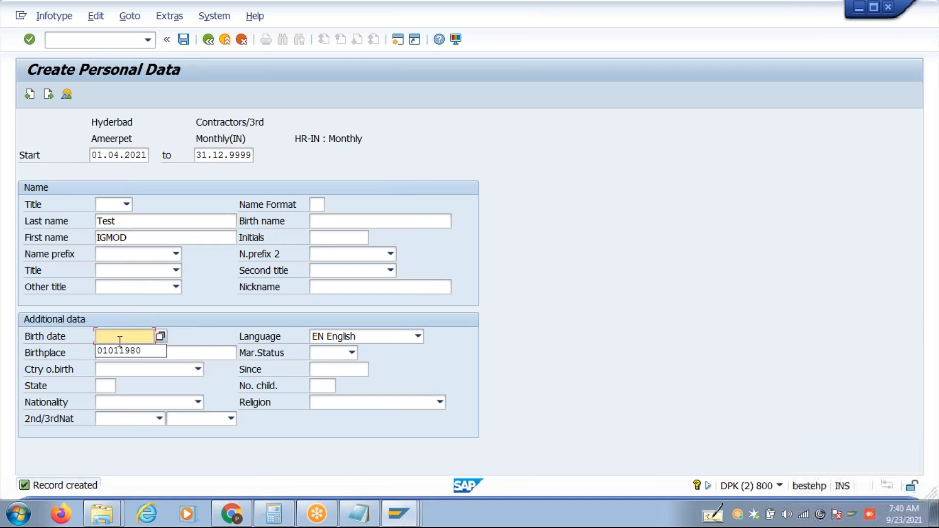
{"action": "left_click", "coordinate": [122, 350]}
{"action": "key", "text": "Return"}
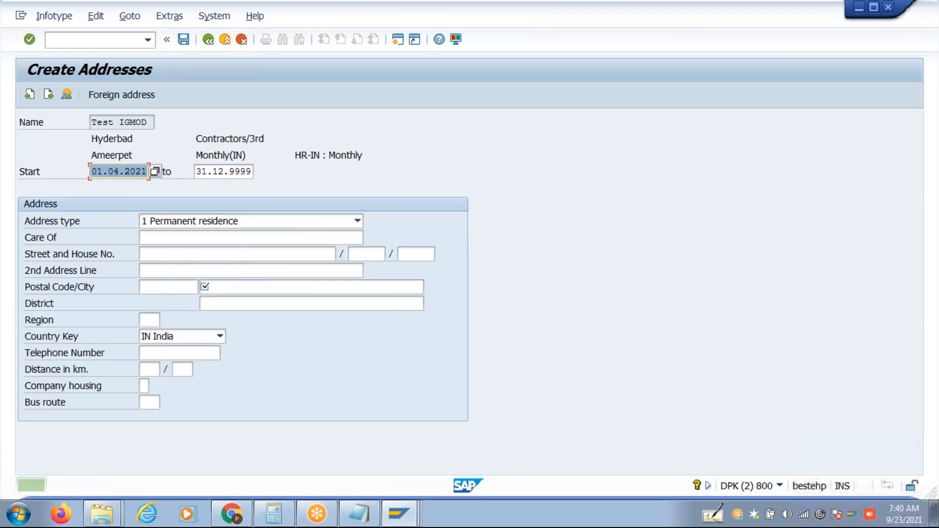
Save the address with postal code 500038 and city hyd.
{"action": "left_click", "coordinate": [169, 287]}
{"action": "type", "text": "500038"}
{"action": "key", "text": "Tab"}
{"action": "type", "text": "hyd"}
{"action": "key", "text": "ctrl+s"}
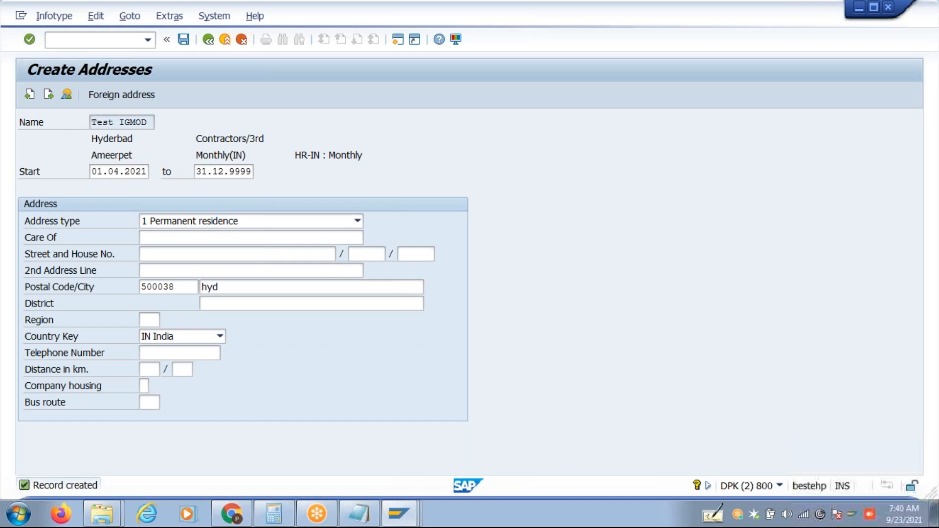
Skip planned working time and basic pay, and dismiss the family, personal ID and communication subtypes.
{"action": "left_click", "coordinate": [49, 94]}
{"action": "left_click", "coordinate": [51, 98]}
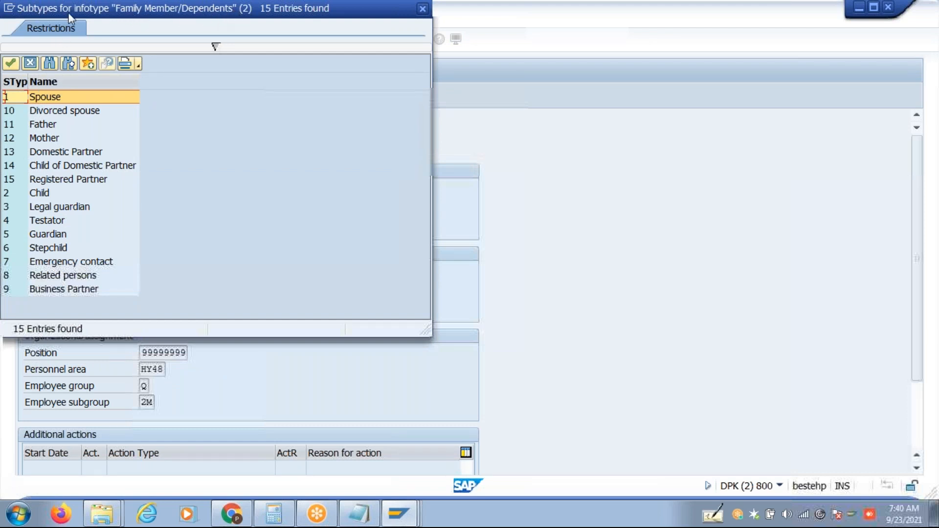
{"action": "left_click", "coordinate": [30, 70]}
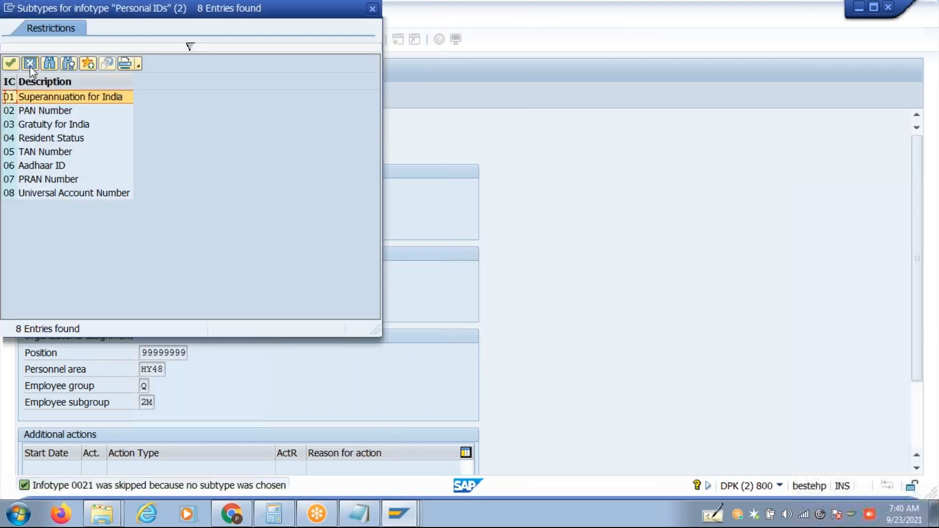
{"action": "left_click", "coordinate": [30, 66]}
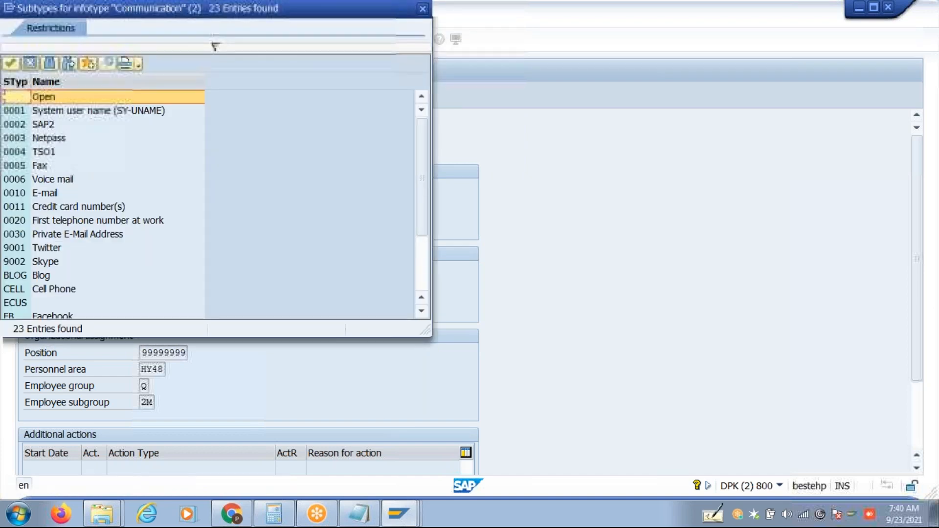
{"action": "left_click", "coordinate": [31, 64]}
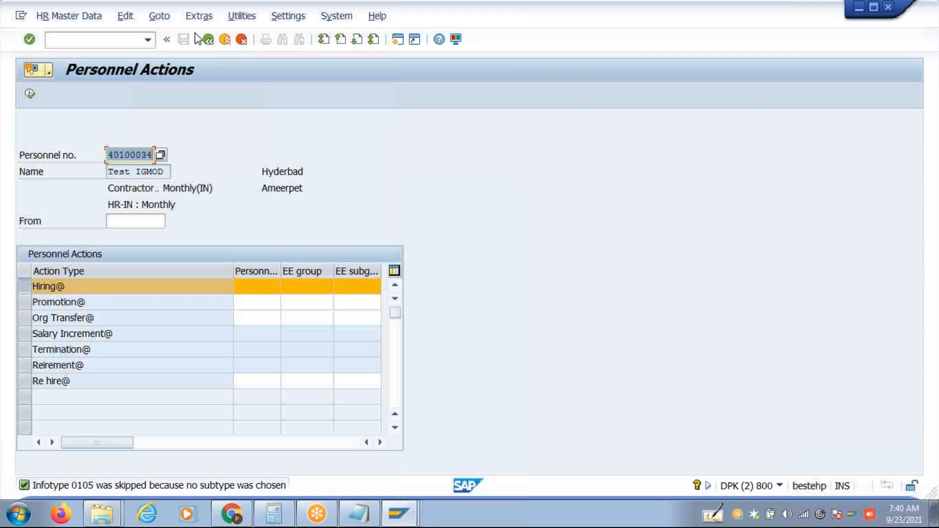
Clear the personnel number and save a Hiring action: start 01042021, reason 01, position 99999999, group P.
{"action": "key", "text": "Delete"}
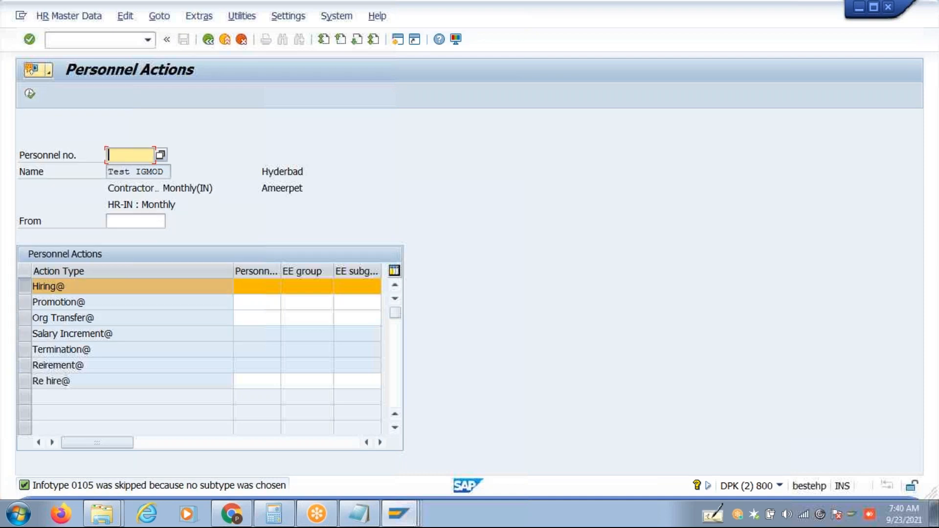
{"action": "left_click", "coordinate": [30, 95]}
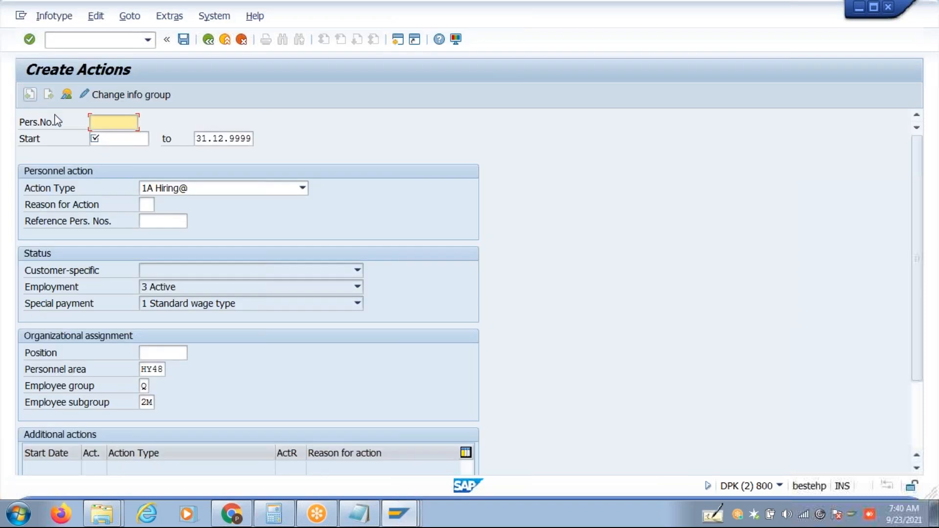
{"action": "left_click", "coordinate": [107, 142]}
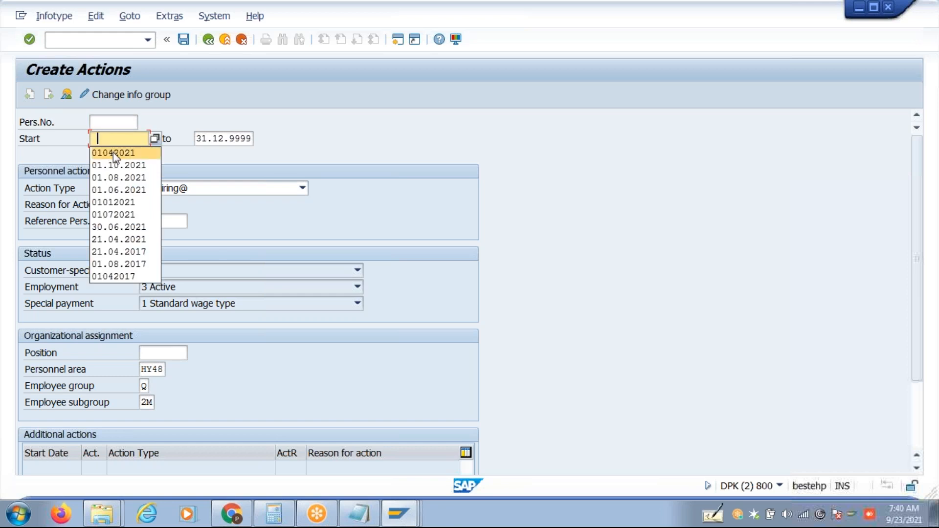
{"action": "left_click", "coordinate": [113, 152]}
{"action": "left_click", "coordinate": [144, 203]}
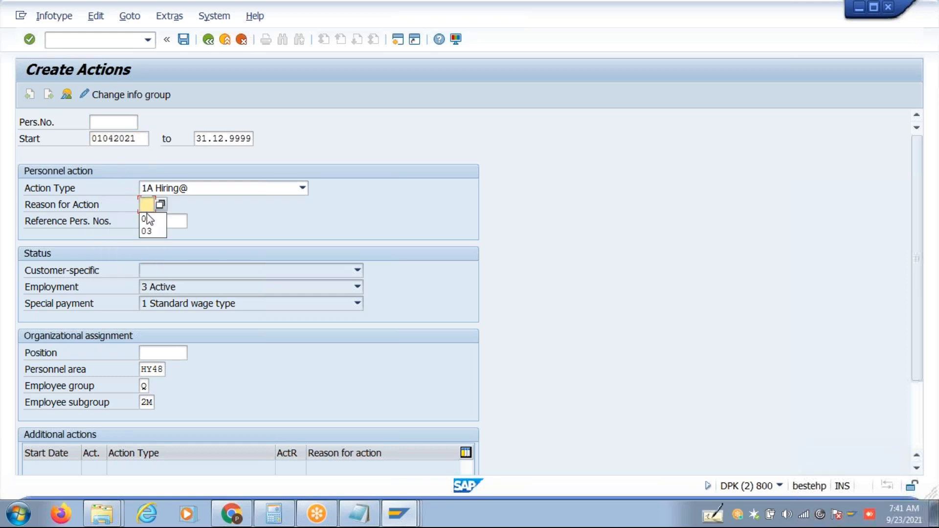
{"action": "left_click", "coordinate": [149, 217]}
{"action": "left_click", "coordinate": [164, 353]}
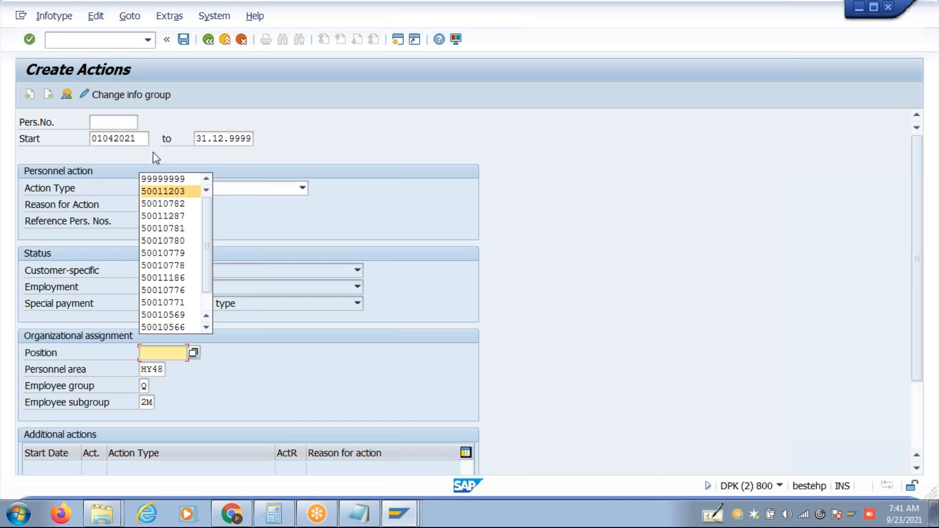
{"action": "left_click", "coordinate": [164, 178]}
{"action": "left_click", "coordinate": [143, 387]}
{"action": "type", "text": "P"}
{"action": "key", "text": "ctrl+s"}
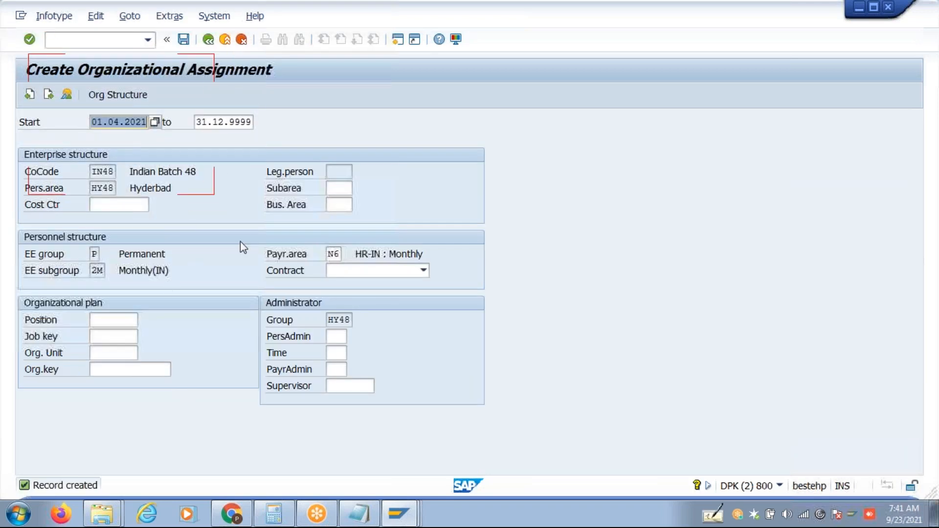
Set the personnel subarea to 0001 and save the organizational assignment.
{"action": "left_click", "coordinate": [337, 188]}
{"action": "left_click", "coordinate": [345, 203]}
{"action": "key", "text": "Return"}
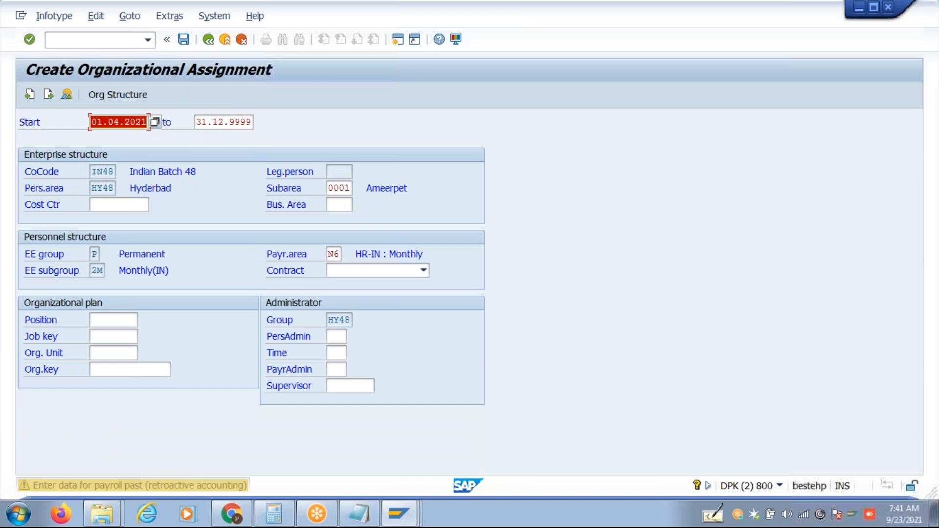
{"action": "key", "text": "Return"}
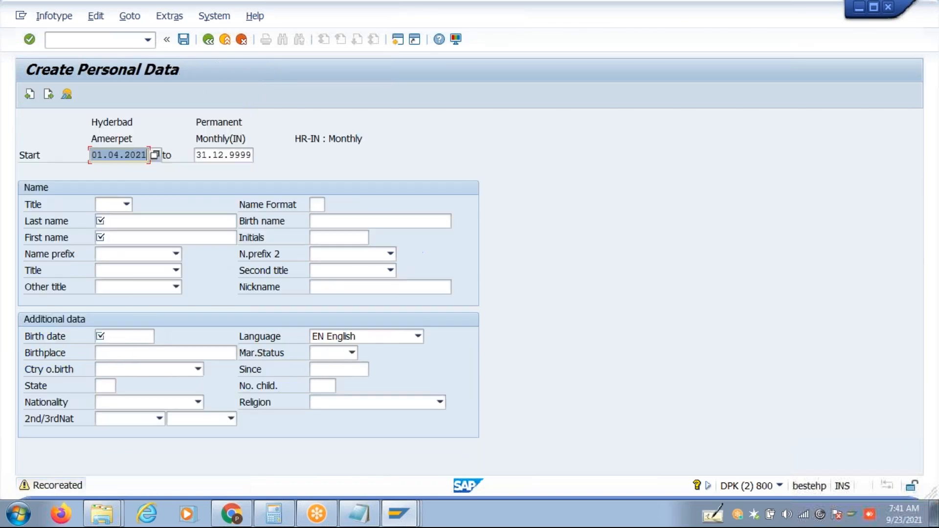
Enter title Mr., the new hire's last and first name, and birth date 01011980.
{"action": "left_click", "coordinate": [126, 205]}
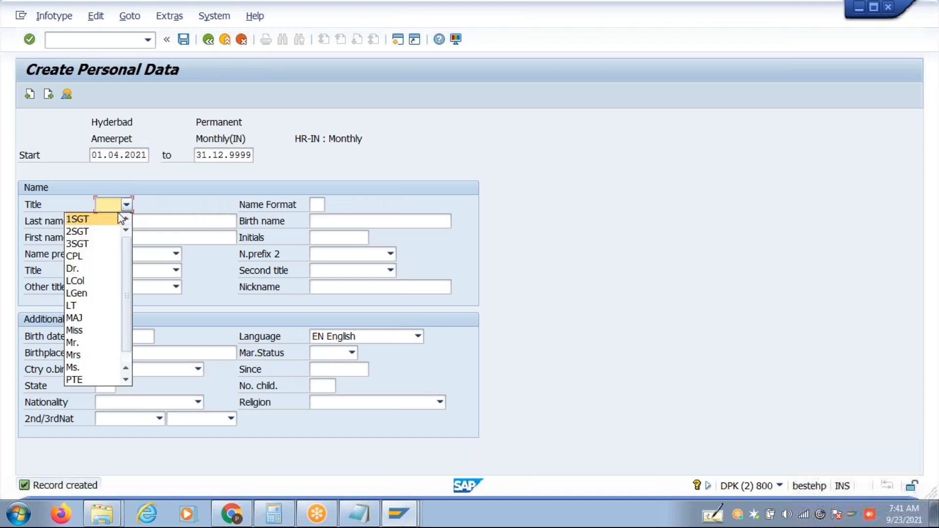
{"action": "left_click", "coordinate": [81, 344]}
{"action": "left_click", "coordinate": [143, 220]}
{"action": "type", "text": "Test"}
{"action": "key", "text": "Tab"}
{"action": "key", "text": "Tab"}
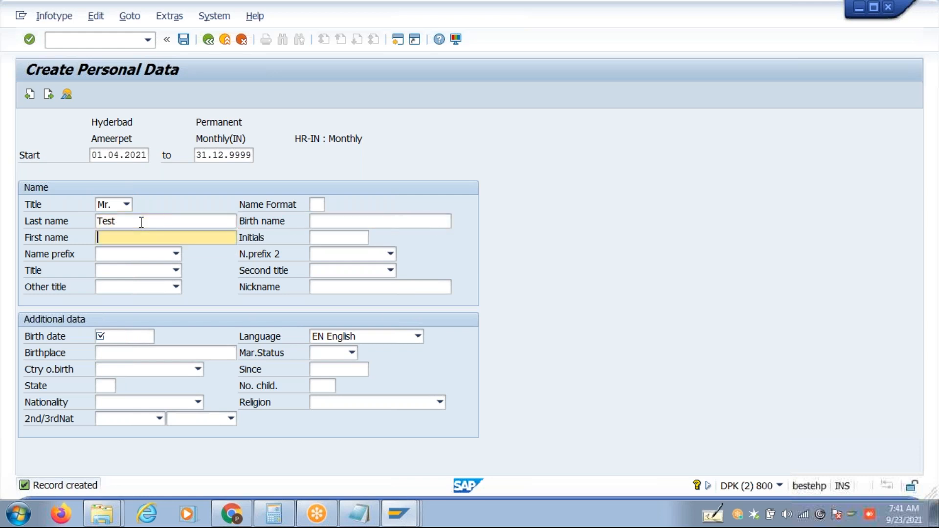
{"action": "type", "text": "IGMOD2"}
{"action": "left_click", "coordinate": [109, 337]}
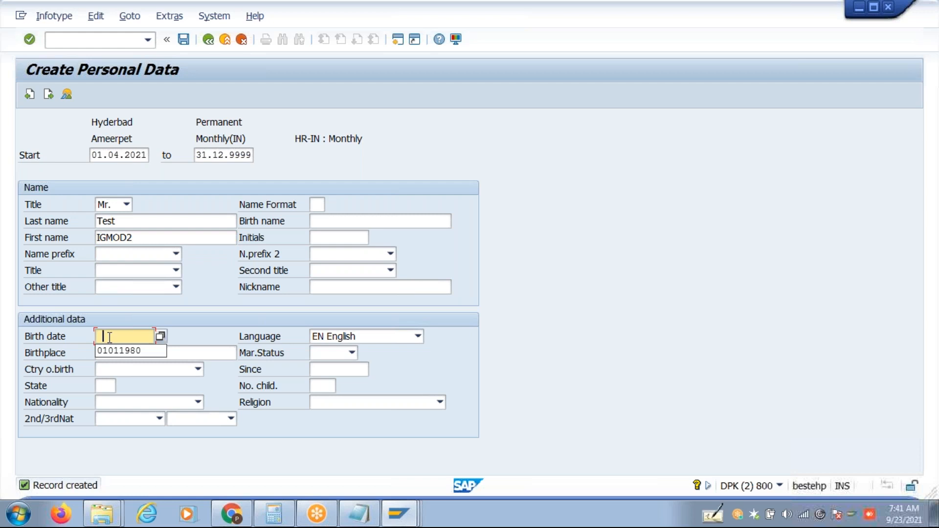
{"action": "left_click", "coordinate": [113, 350]}
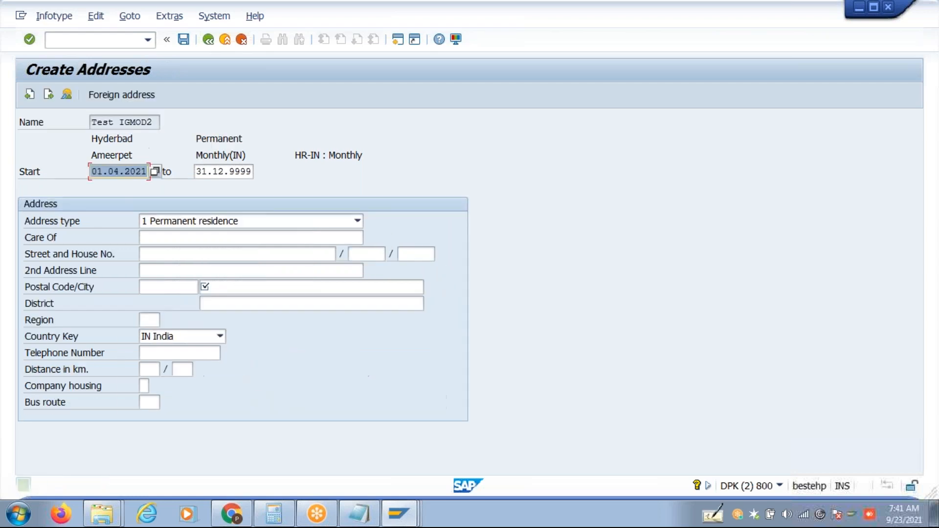
Save the personal data, then save the address with city Hyd and postal code 500038.
{"action": "key", "text": "Return"}
{"action": "type", "text": "Hyd"}
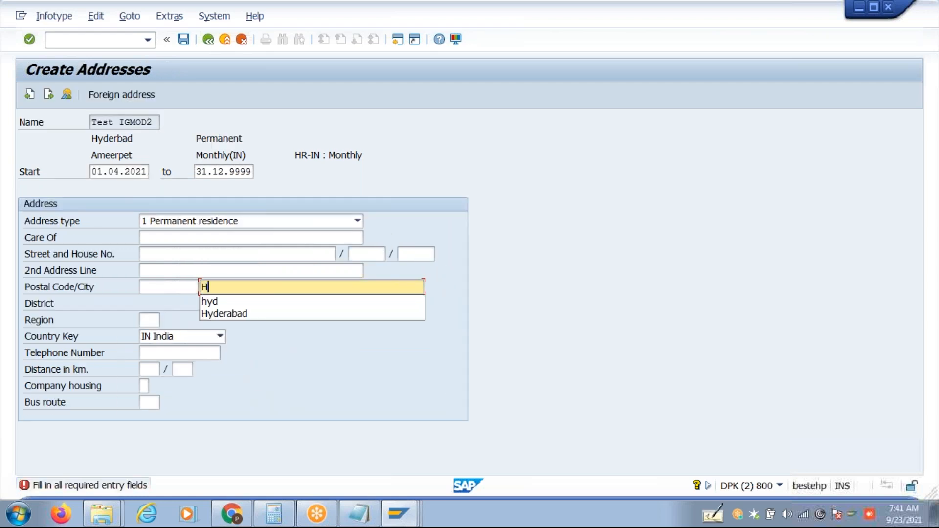
{"action": "left_click", "coordinate": [161, 292]}
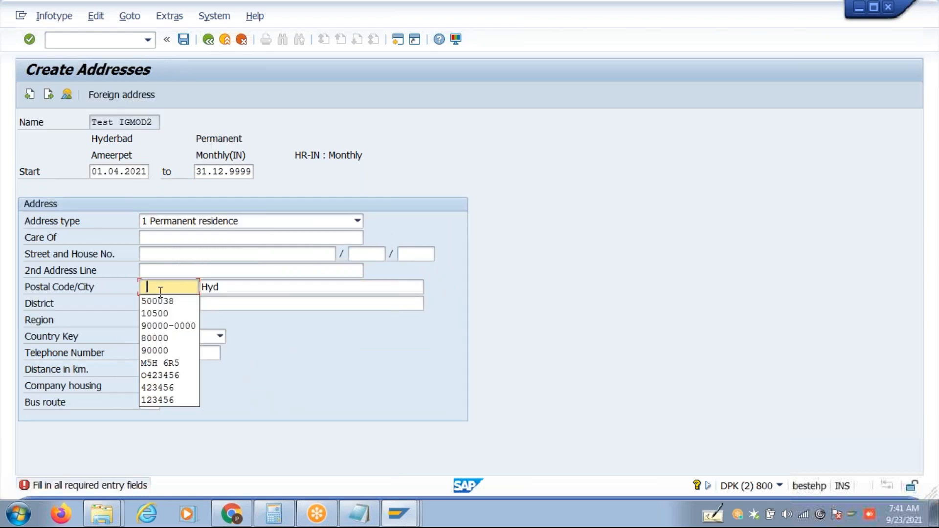
{"action": "left_click", "coordinate": [167, 301]}
{"action": "key", "text": "Return"}
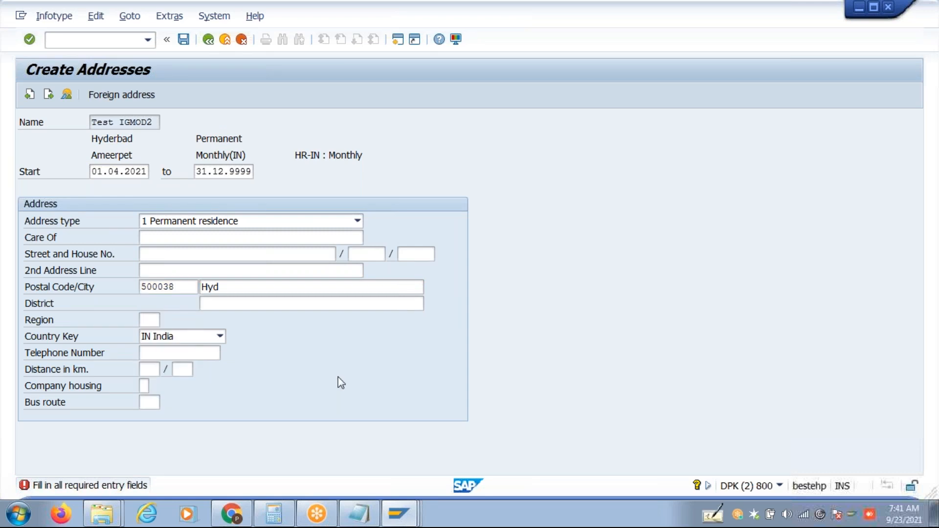
{"action": "key", "text": "ctrl+s"}
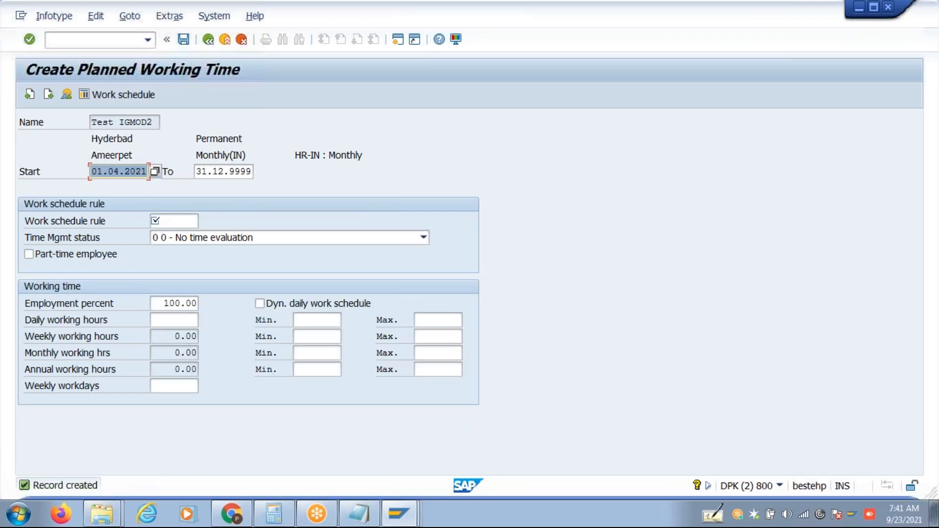
Skip working time, basic pay, bank, family, communication, provident fund, deductions, housing and reimbursement records.
{"action": "left_click", "coordinate": [49, 95]}
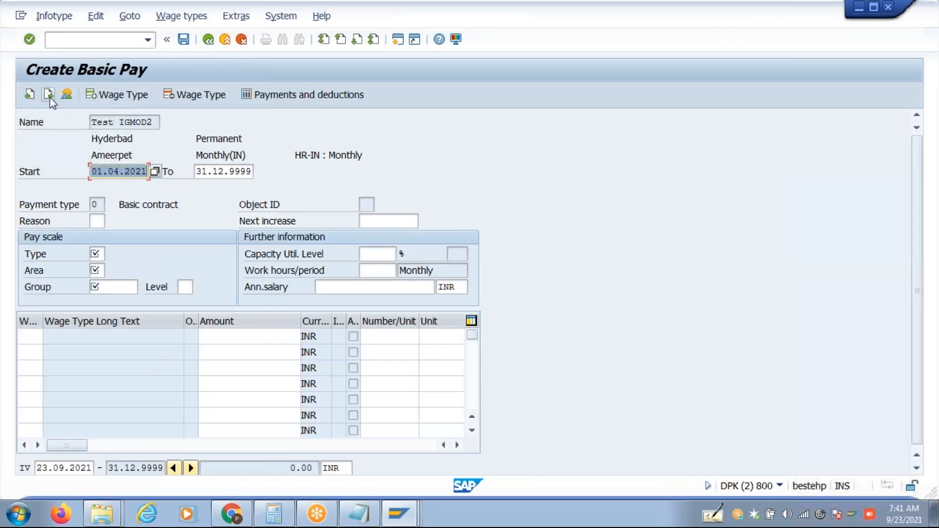
{"action": "left_click", "coordinate": [49, 96]}
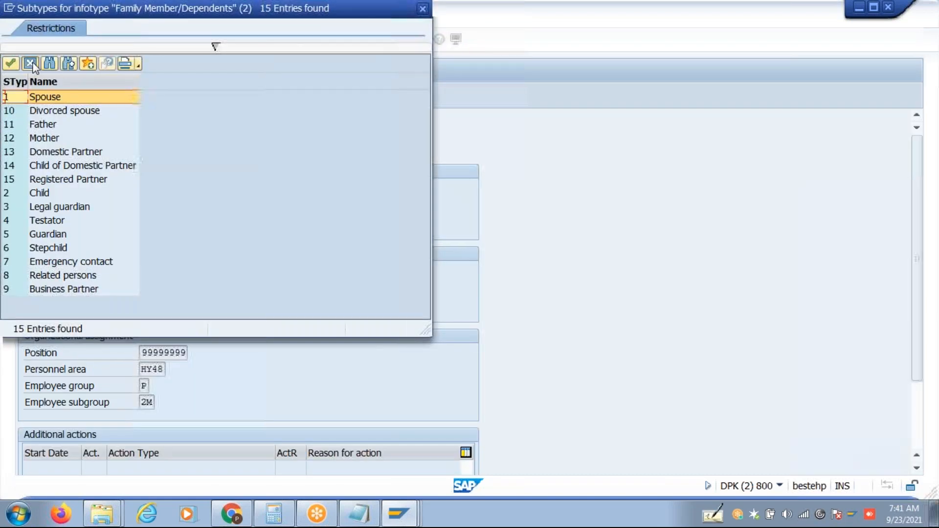
{"action": "left_click", "coordinate": [33, 67]}
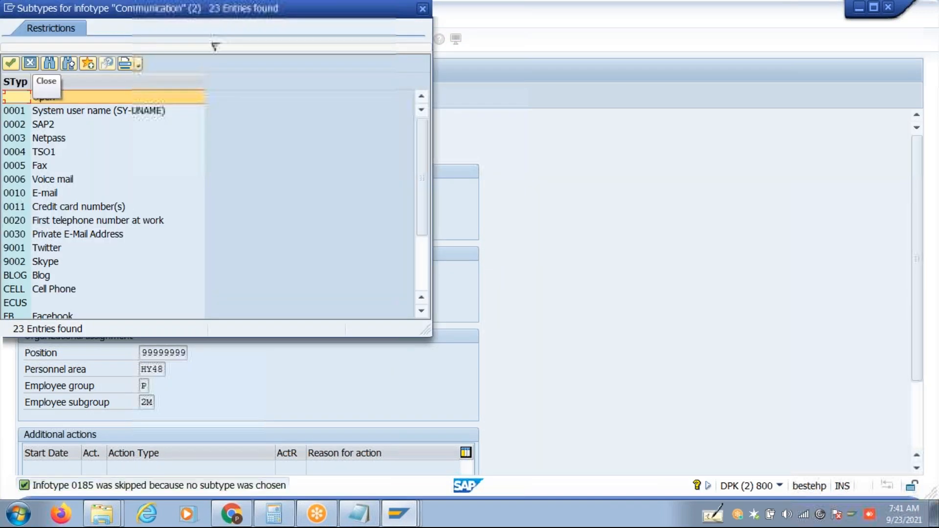
{"action": "left_click", "coordinate": [30, 63]}
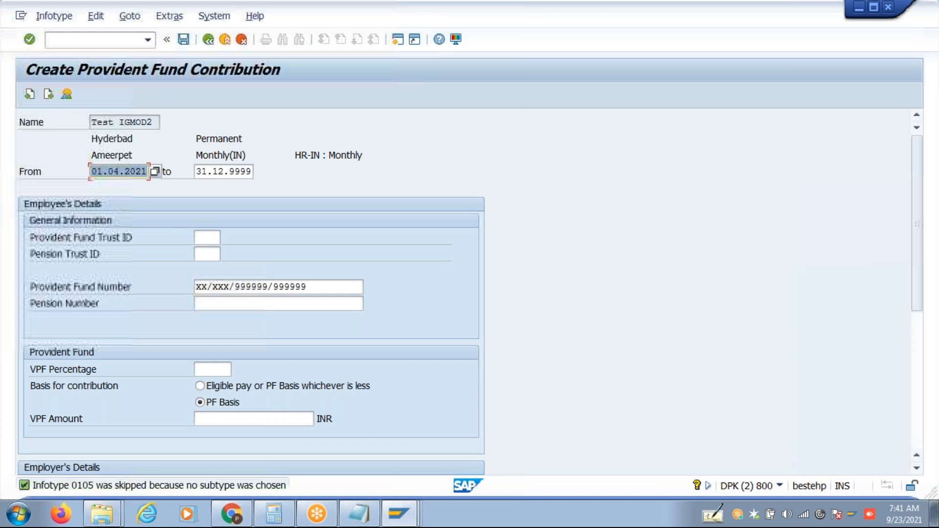
{"action": "left_click", "coordinate": [47, 96]}
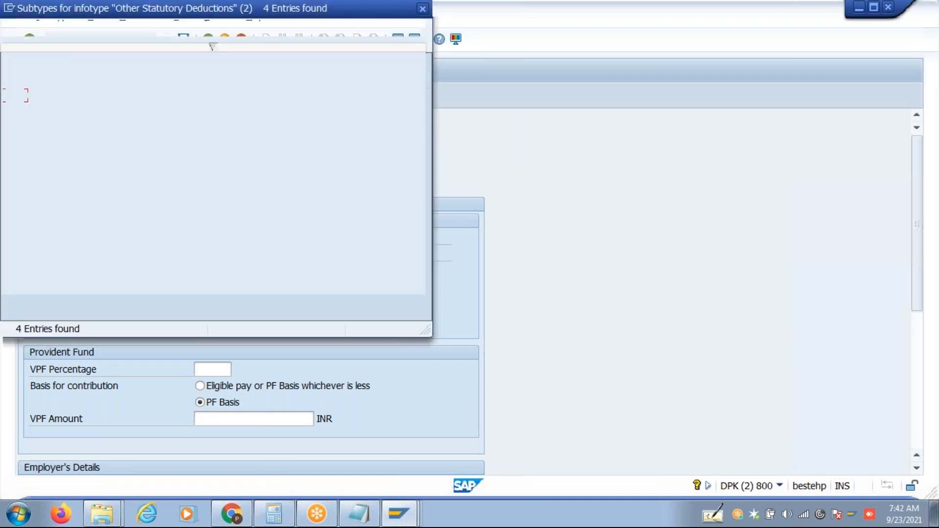
{"action": "left_click", "coordinate": [33, 66]}
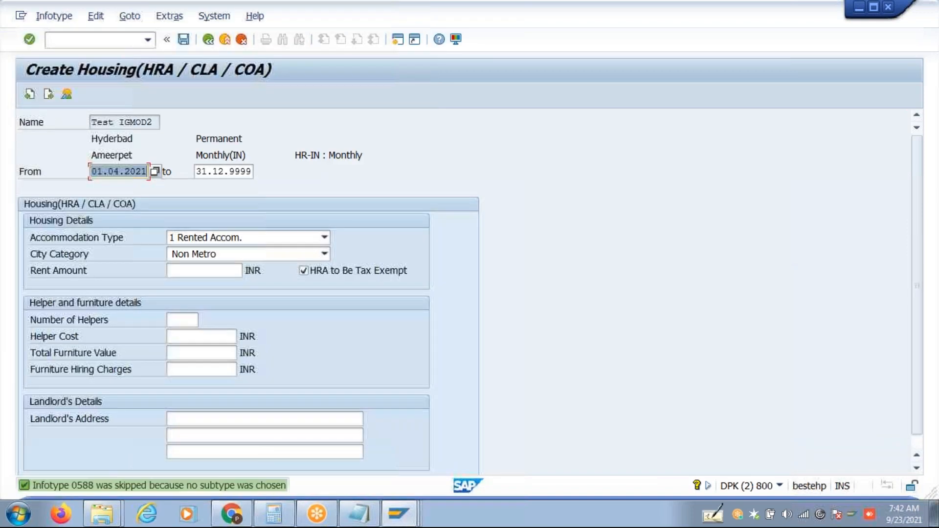
{"action": "left_click", "coordinate": [46, 95]}
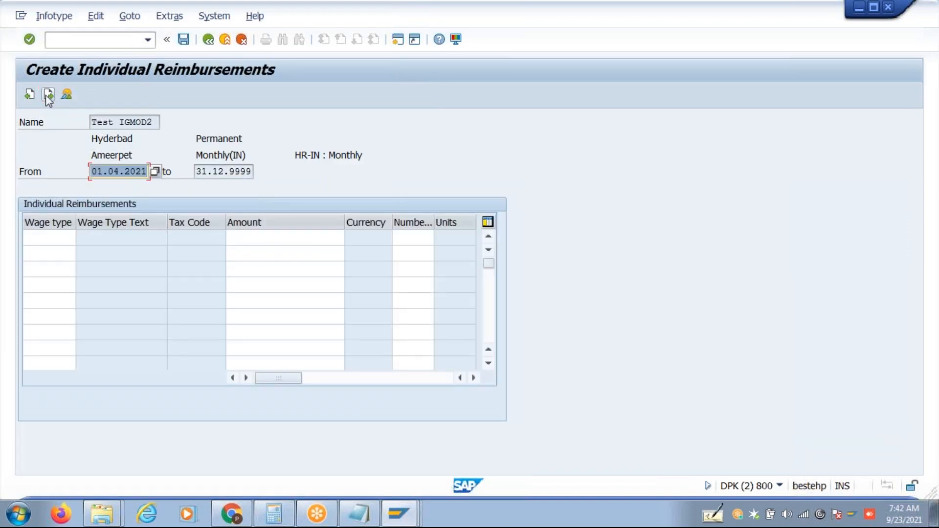
{"action": "left_click", "coordinate": [49, 101]}
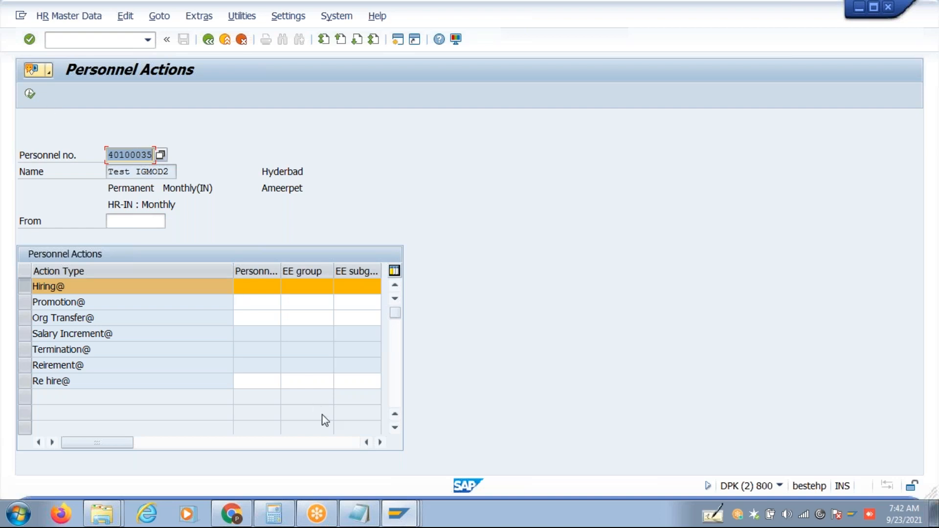
Below the Q line in the notes, add a Promotion heading with indented India 1,7,8,14 and US 1,7,8,14,15,16 lines.
{"action": "left_click", "coordinate": [351, 521]}
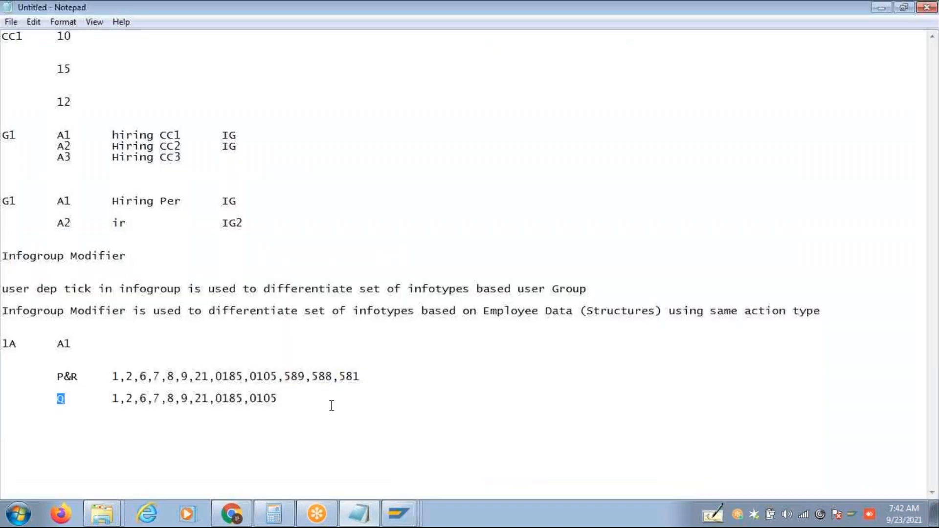
{"action": "left_click", "coordinate": [331, 406]}
{"action": "double_click", "coordinate": [343, 393]}
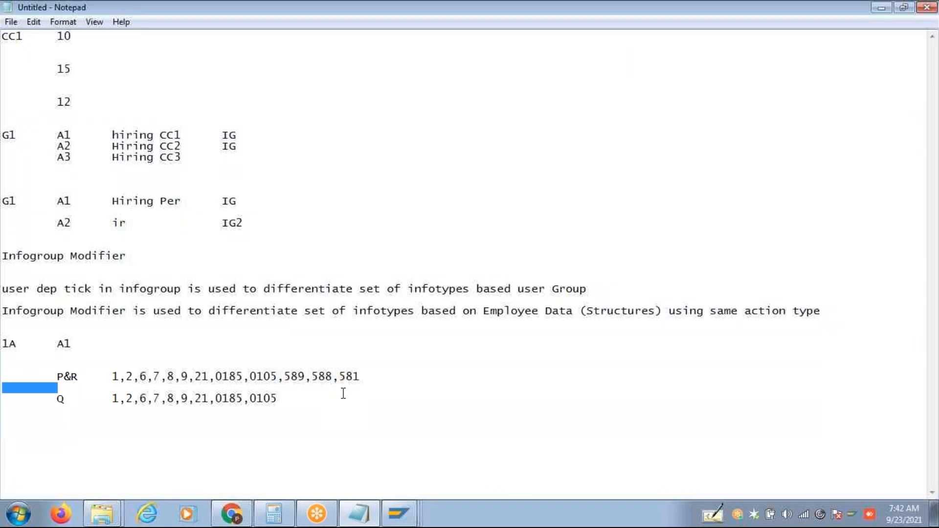
{"action": "left_click", "coordinate": [343, 395]}
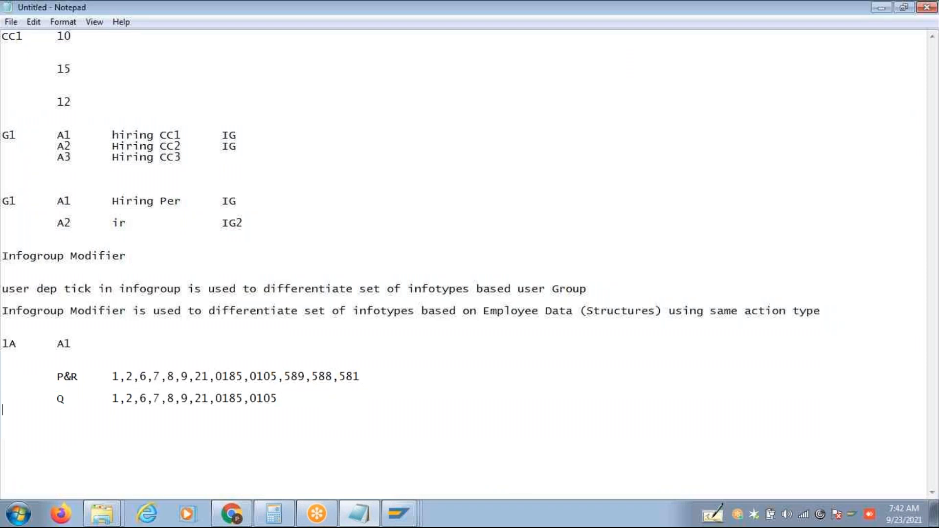
{"action": "key", "text": "Return"}
{"action": "key", "text": "Return"}
{"action": "key", "text": "Return"}
{"action": "key", "text": "Return"}
{"action": "key", "text": "Return"}
{"action": "key", "text": "Return"}
{"action": "key", "text": "Return"}
{"action": "key", "text": "Return"}
{"action": "key", "text": "Return"}
{"action": "key", "text": "Return"}
{"action": "key", "text": "Return"}
{"action": "key", "text": "Return"}
{"action": "key", "text": "Return"}
{"action": "key", "text": "Return"}
{"action": "key", "text": "Return"}
{"action": "key", "text": "Return"}
{"action": "key", "text": "Return"}
{"action": "key", "text": "Return"}
{"action": "key", "text": "Return"}
{"action": "key", "text": "Return"}
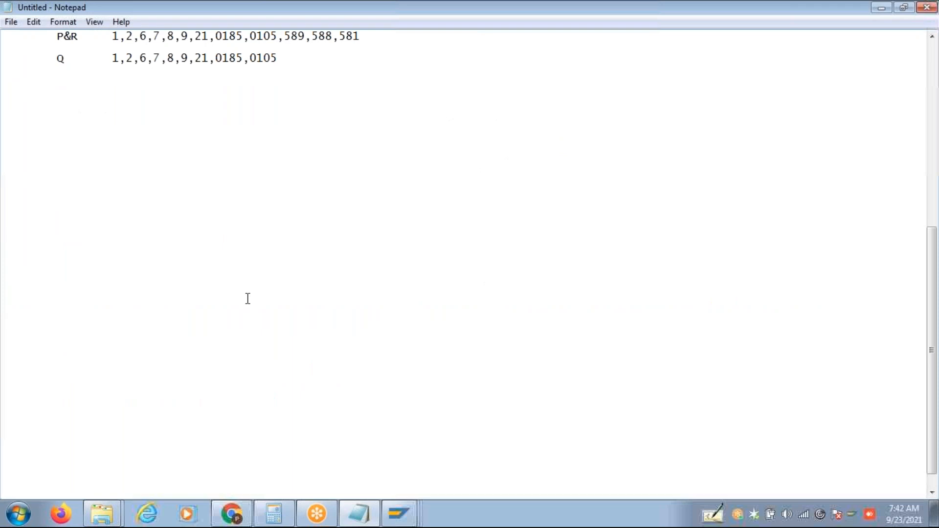
{"action": "type", "text": "Promotion"}
{"action": "key", "text": "Return"}
{"action": "key", "text": "Tab"}
{"action": "type", "text": "Ind"}
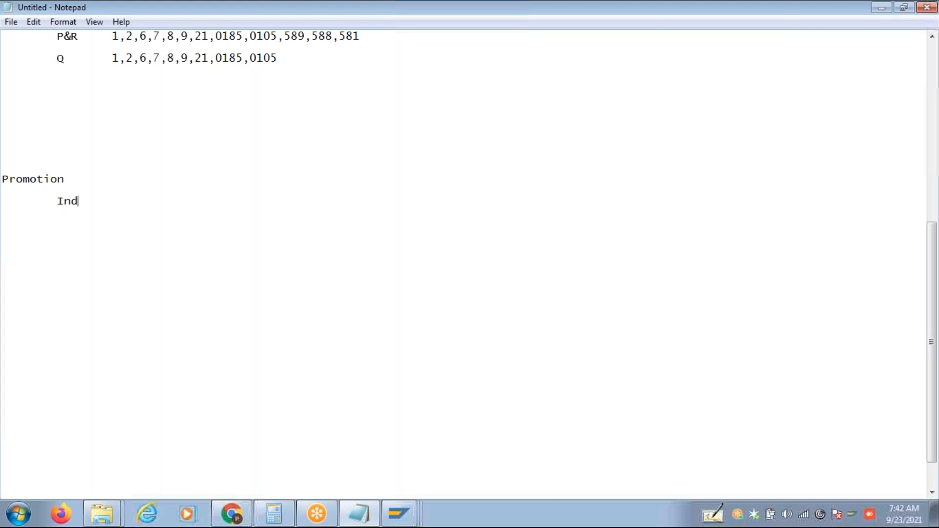
{"action": "type", "text": "ia 1,7,8,14"}
{"action": "key", "text": "Return"}
{"action": "type", "text": "US\t1,7,"}
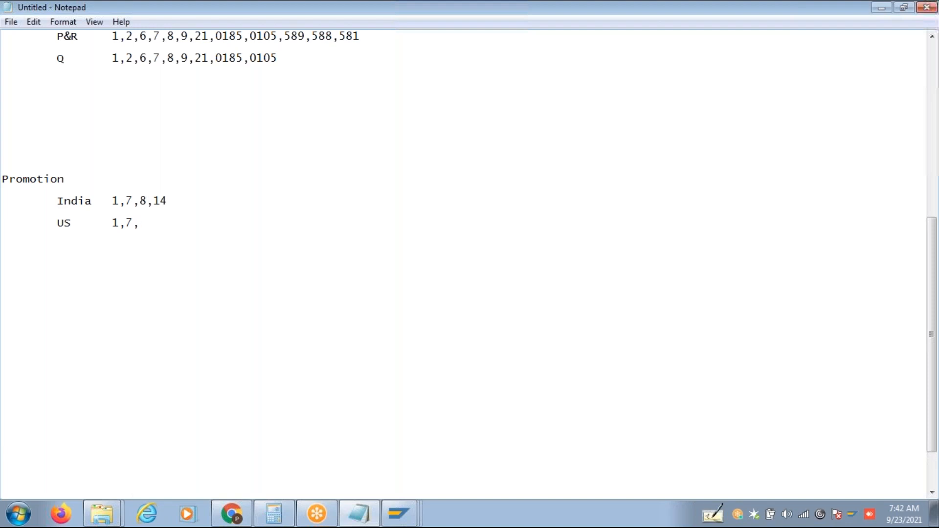
{"action": "type", "text": "8,14,15,16"}
Append '1B - A2' after Promotion on the Promotion line.
{"action": "left_click", "coordinate": [91, 181]}
{"action": "key", "text": "Tab"}
{"action": "type", "text": "1B - A2"}
{"action": "left_click_drag", "start_coordinate": [128, 181], "coordinate": [179, 185]}
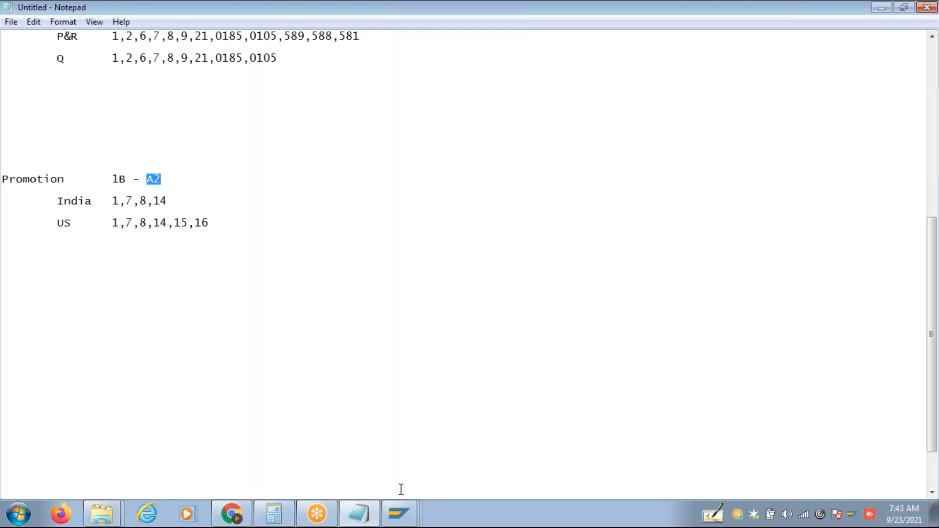
{"action": "left_click", "coordinate": [399, 514]}
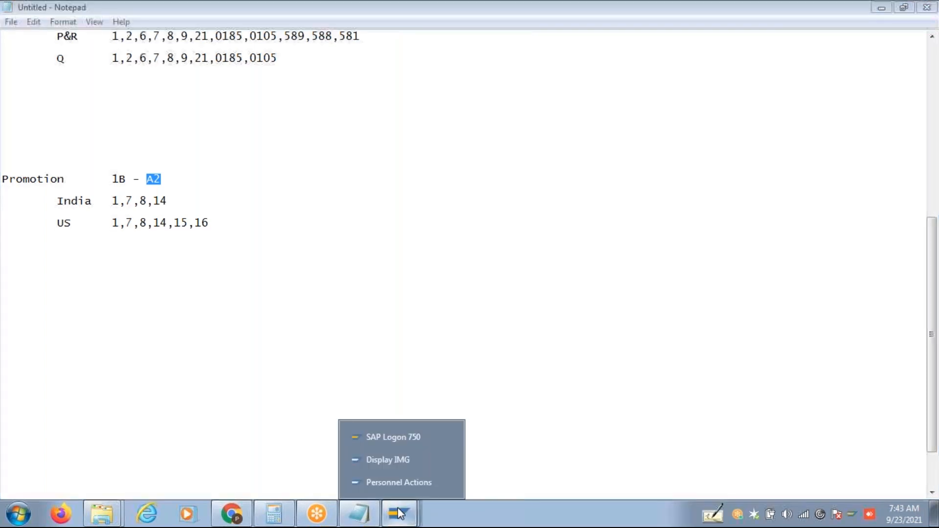
Go to Display IMG and open the User Group Dependency on Menus and Info Groups table.
{"action": "left_click", "coordinate": [398, 482]}
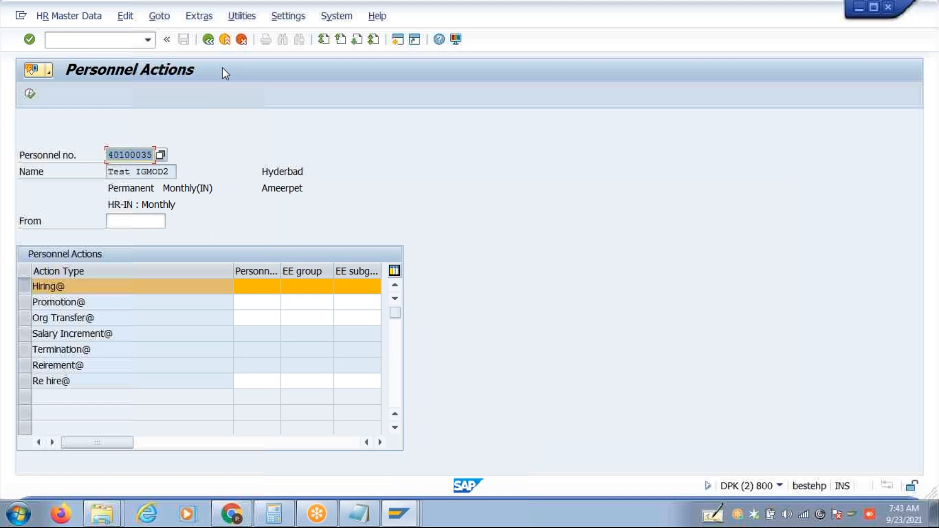
{"action": "left_click", "coordinate": [209, 41]}
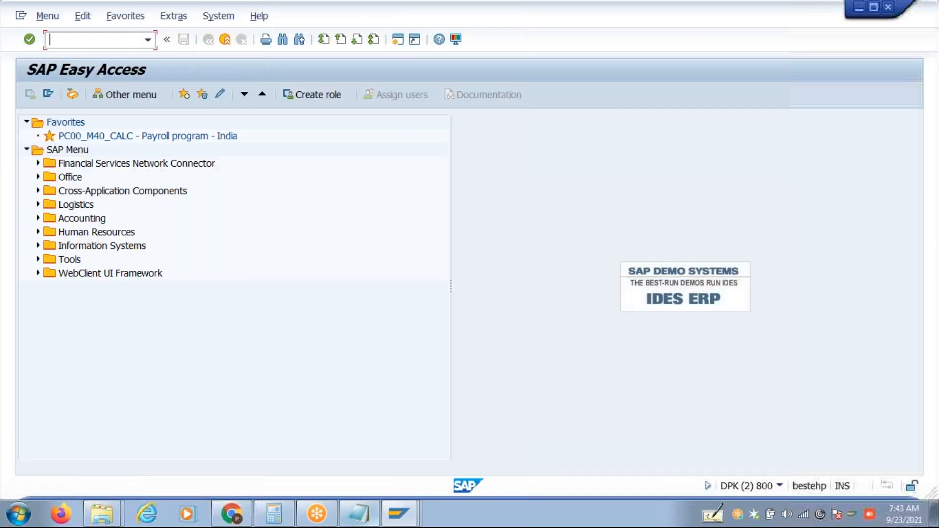
{"action": "left_click", "coordinate": [398, 514]}
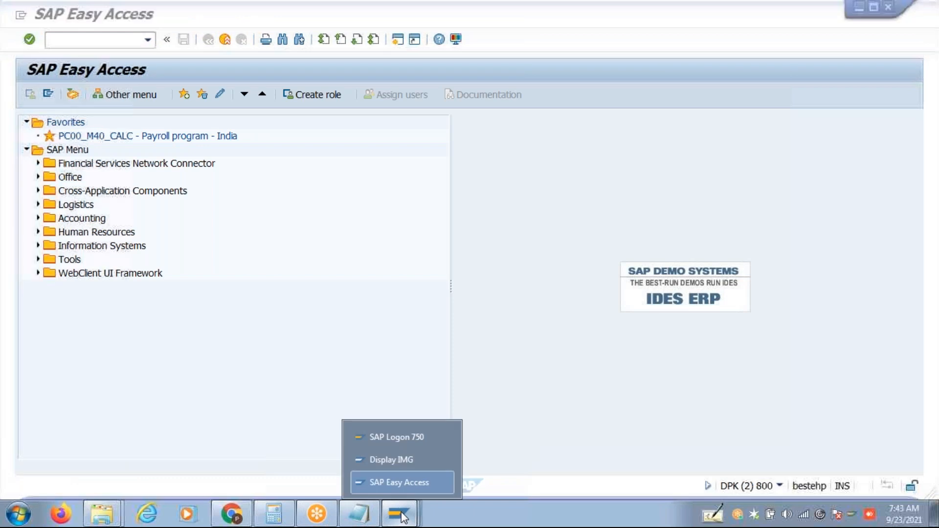
{"action": "left_click", "coordinate": [398, 462]}
{"action": "double_click", "coordinate": [172, 165]}
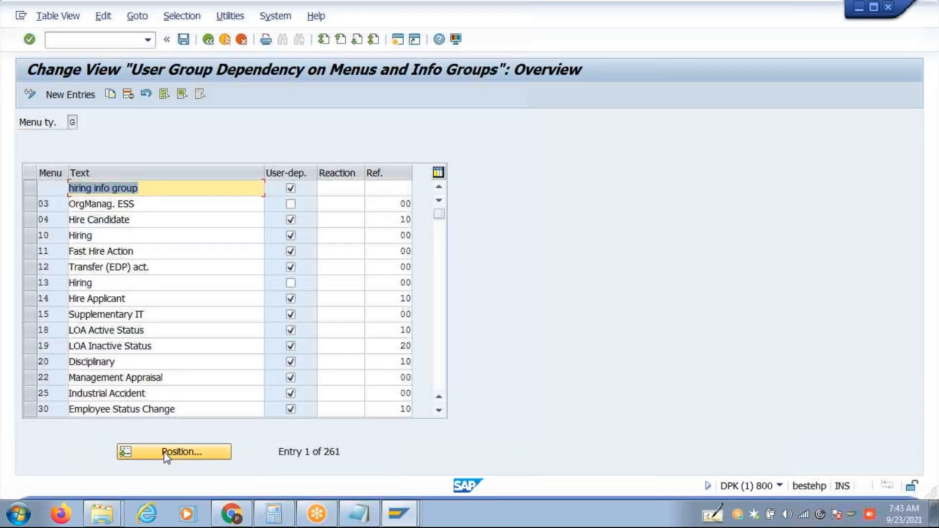
For menu entry A2, turn off User-dep. and clear the ZZ reference, then save under the customizing request.
{"action": "left_click", "coordinate": [163, 452]}
{"action": "type", "text": "A2"}
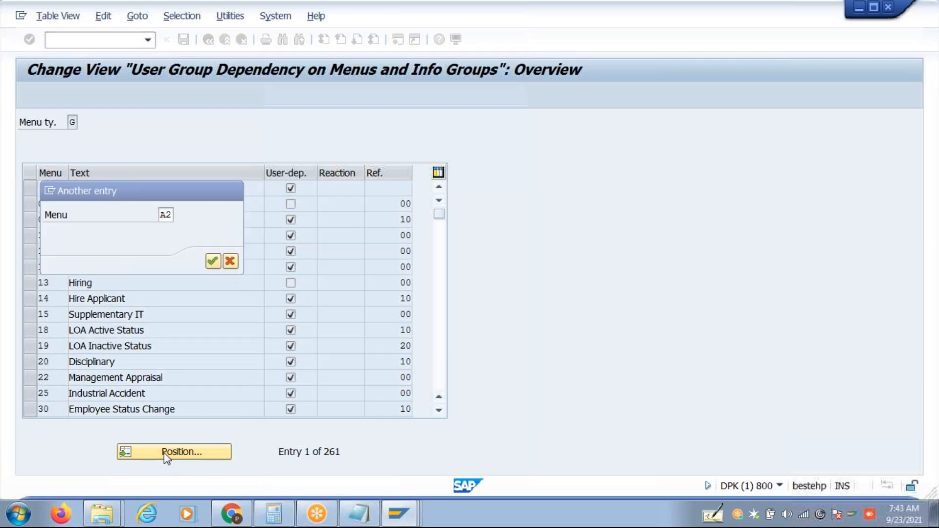
{"action": "key", "text": "Return"}
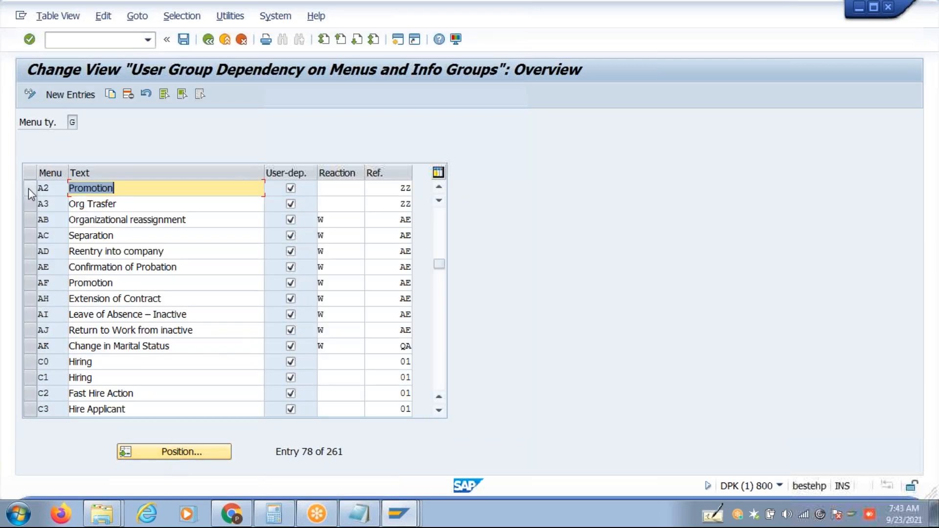
{"action": "left_click", "coordinate": [292, 189]}
{"action": "left_click", "coordinate": [392, 189]}
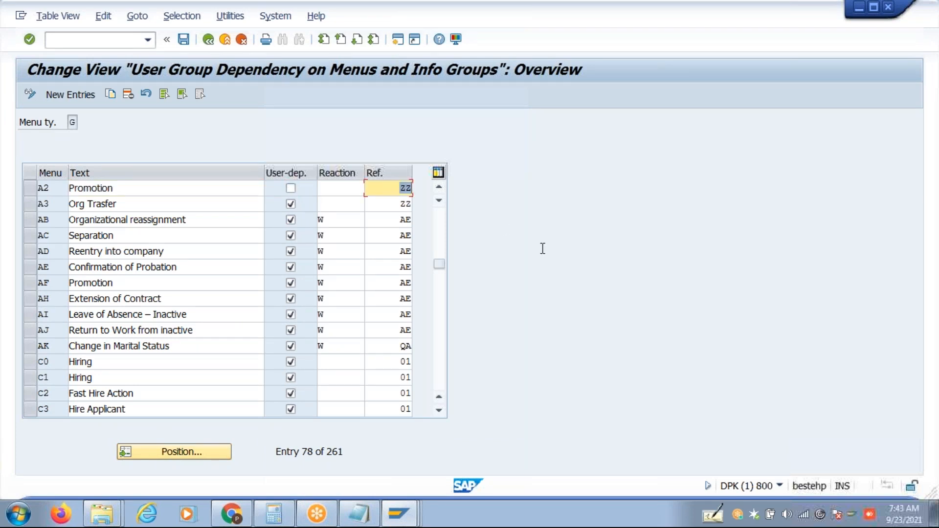
{"action": "key", "text": "Delete"}
{"action": "left_click", "coordinate": [240, 189]}
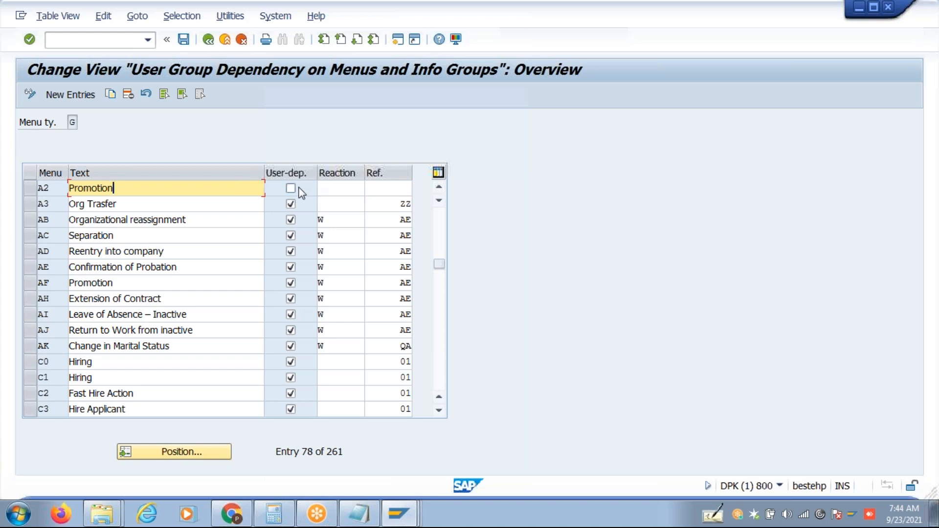
{"action": "left_click", "coordinate": [184, 39]}
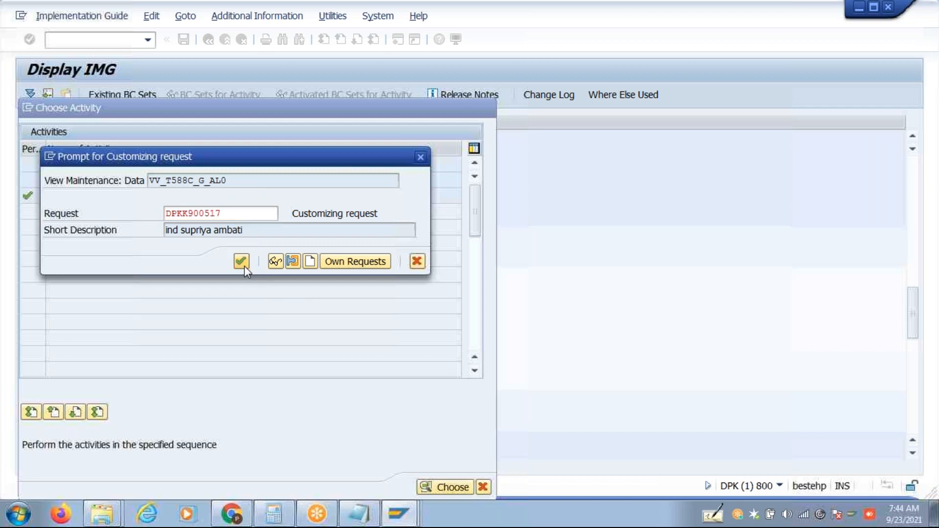
{"action": "left_click", "coordinate": [244, 266]}
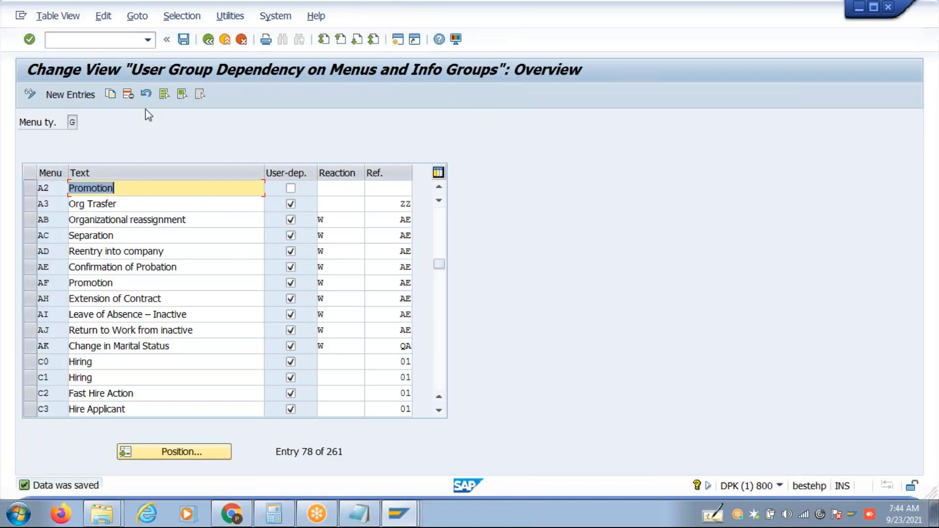
{"action": "left_click", "coordinate": [207, 43]}
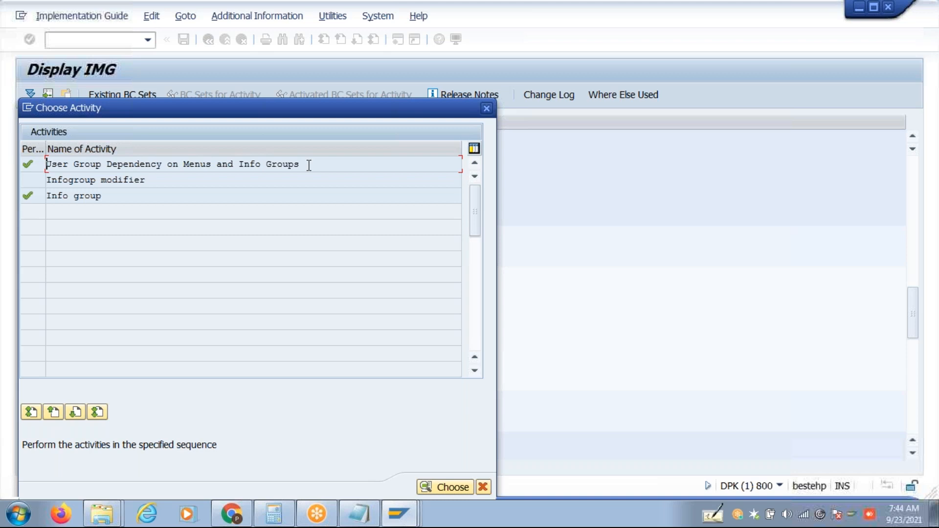
Open the IGMOD decision tree and add action type 1B Promotion under MASSN.
{"action": "double_click", "coordinate": [158, 183]}
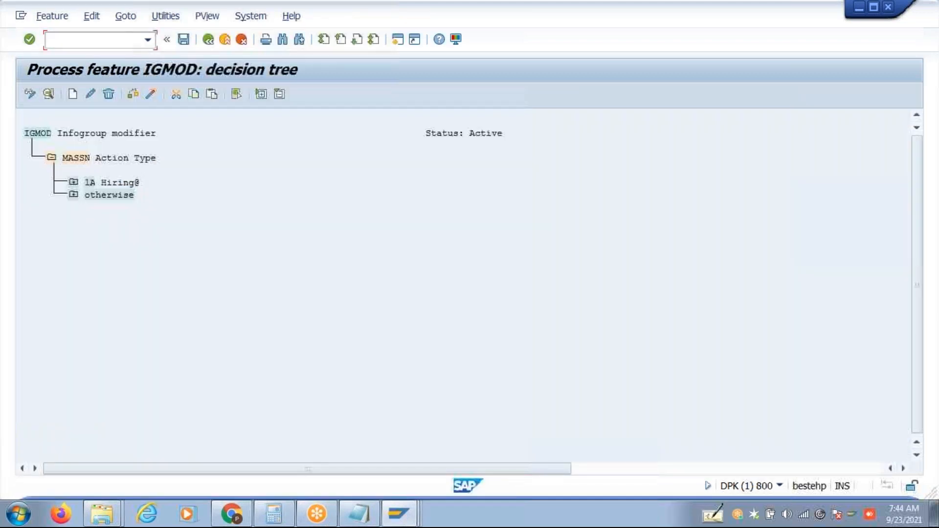
{"action": "left_click", "coordinate": [72, 159]}
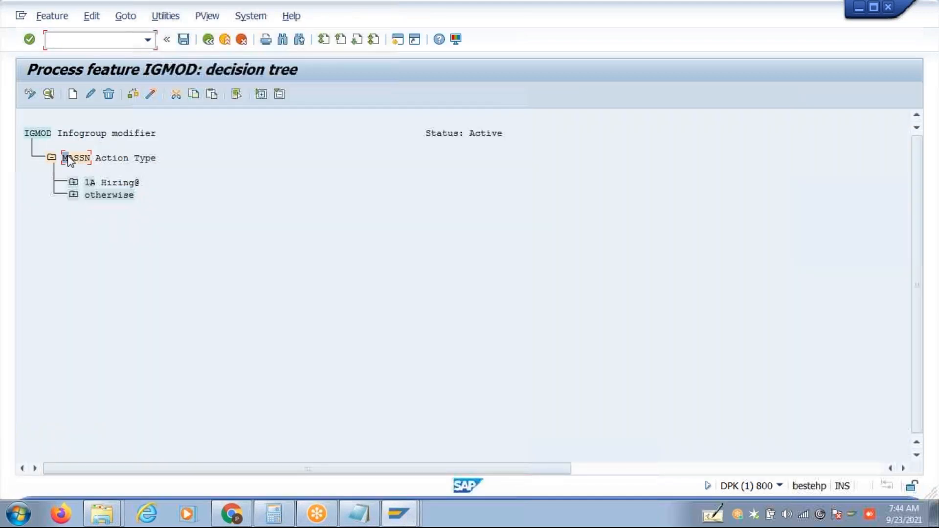
{"action": "left_click", "coordinate": [73, 100]}
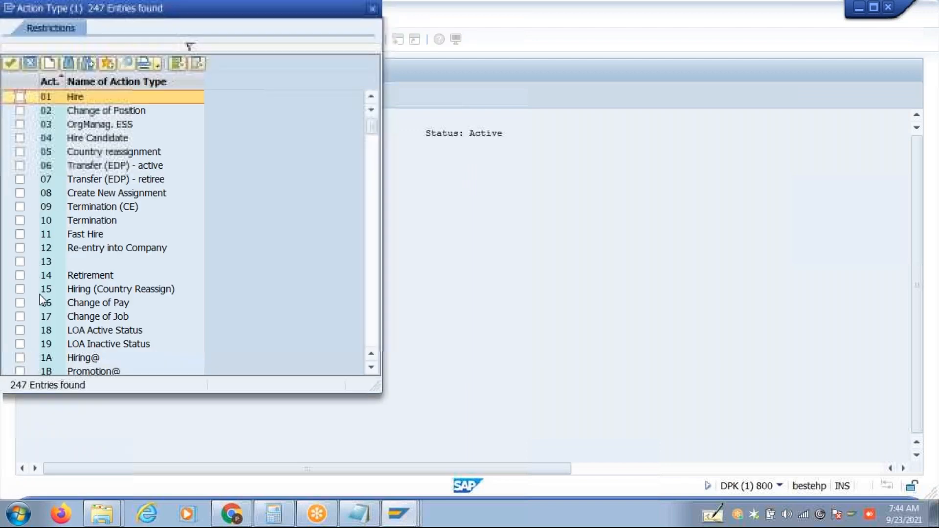
{"action": "left_click", "coordinate": [22, 373]}
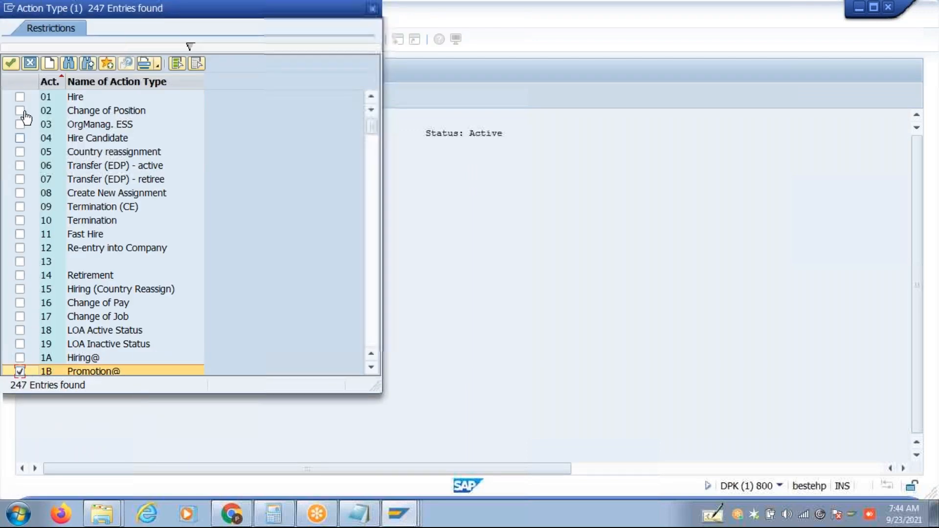
{"action": "left_click", "coordinate": [10, 63]}
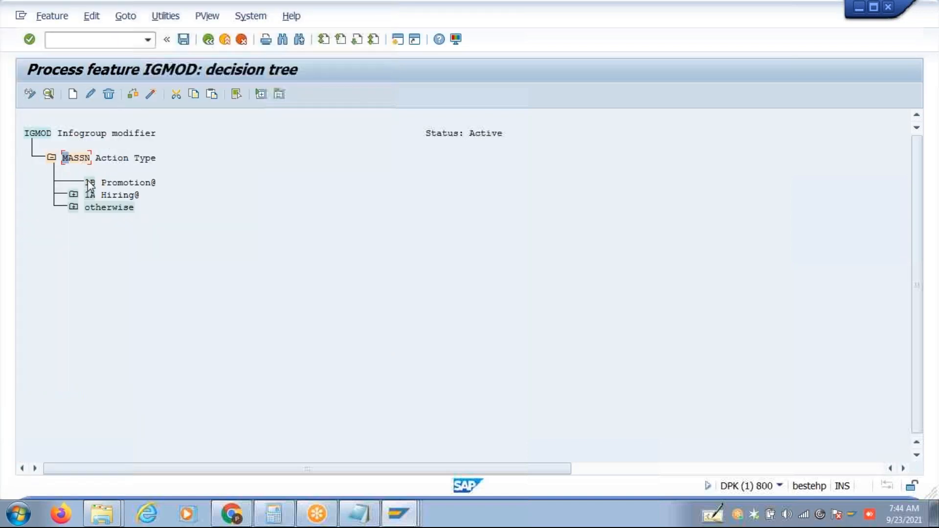
Add a BUKRS Company Code decision field beneath 1B Promotion.
{"action": "left_click", "coordinate": [76, 101]}
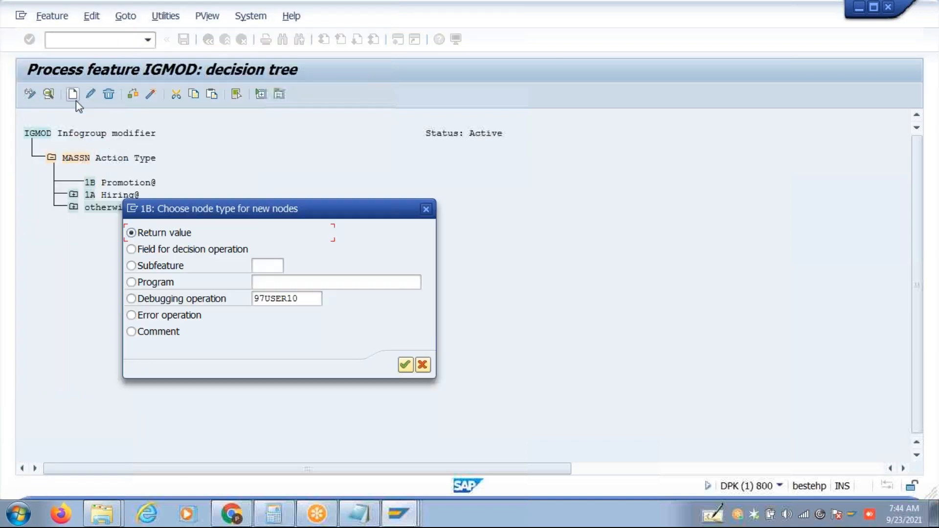
{"action": "left_click", "coordinate": [227, 249]}
{"action": "left_click", "coordinate": [406, 365]}
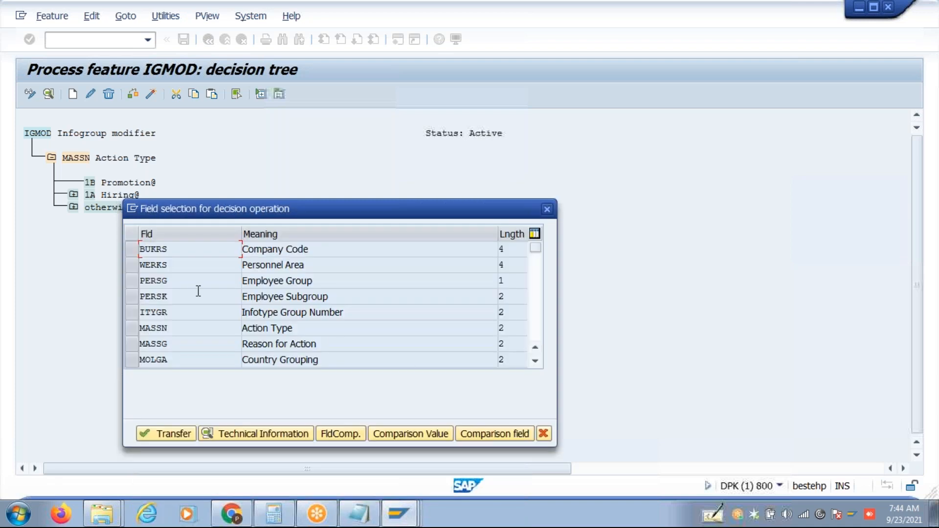
{"action": "left_click", "coordinate": [132, 363]}
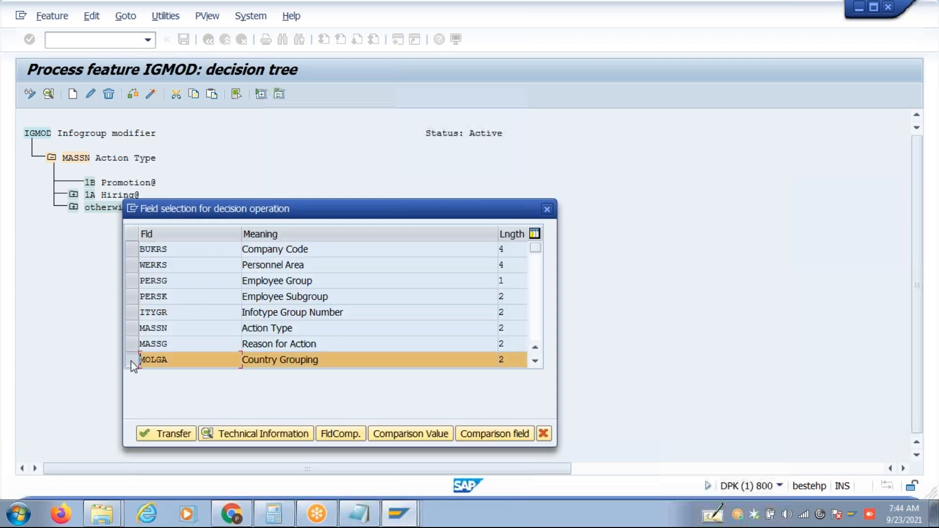
{"action": "left_click", "coordinate": [132, 360]}
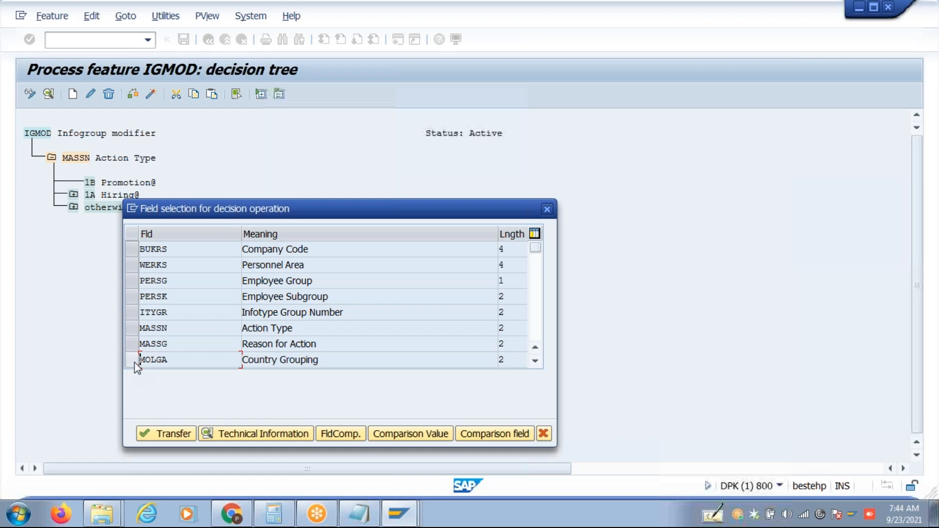
{"action": "left_click", "coordinate": [135, 251]}
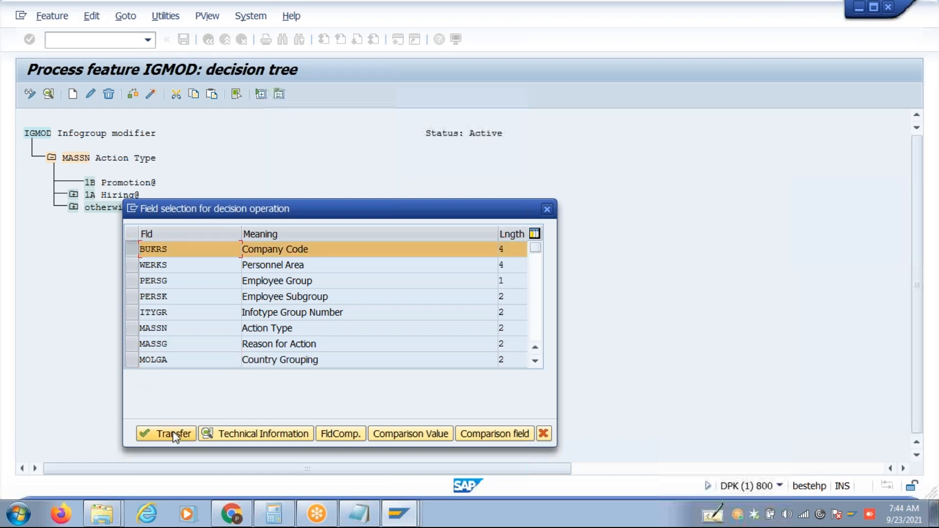
{"action": "left_click", "coordinate": [174, 435]}
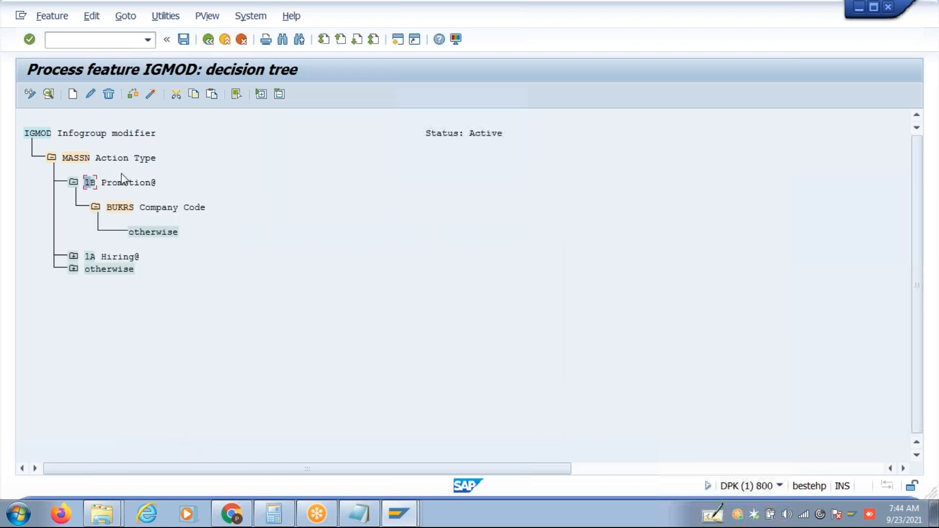
Search for company code IN48 and add IN48 Indian Batch 48 as a value under BUKRS.
{"action": "left_click", "coordinate": [73, 94]}
{"action": "left_click", "coordinate": [289, 48]}
{"action": "type", "text": "in48"}
{"action": "key", "text": "Return"}
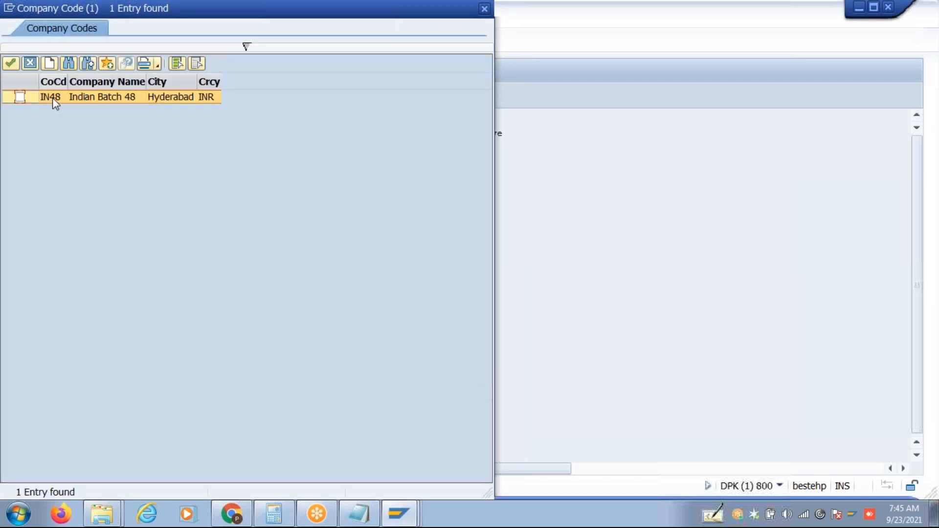
{"action": "left_click", "coordinate": [20, 97]}
{"action": "left_click", "coordinate": [11, 63]}
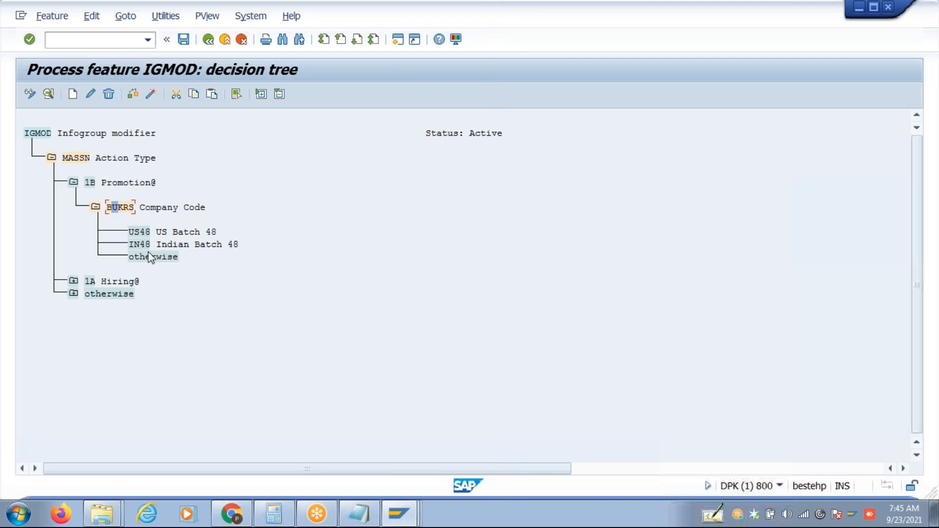
{"action": "left_click", "coordinate": [148, 257]}
{"action": "left_click", "coordinate": [74, 96]}
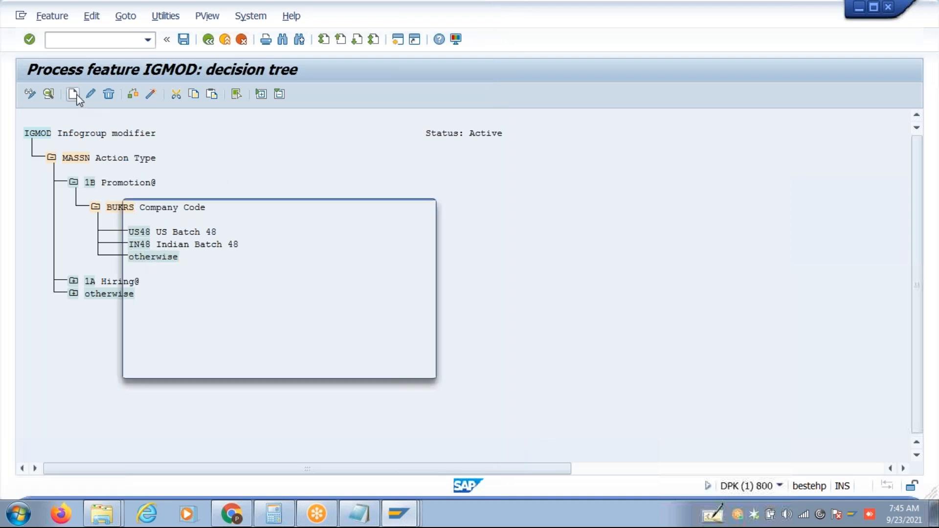
Give the otherwise branch a blank return value and the IN48 branch the return value IN.
{"action": "left_click", "coordinate": [404, 366]}
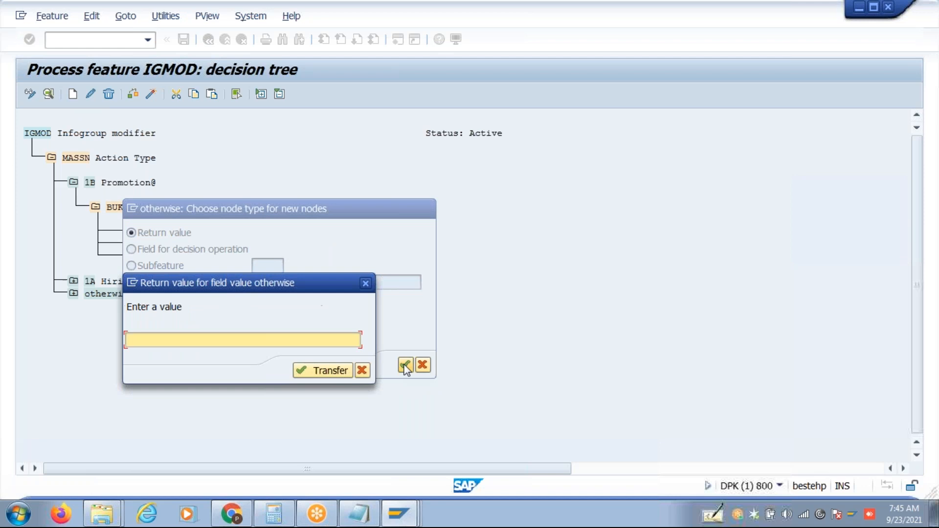
{"action": "left_click", "coordinate": [323, 371]}
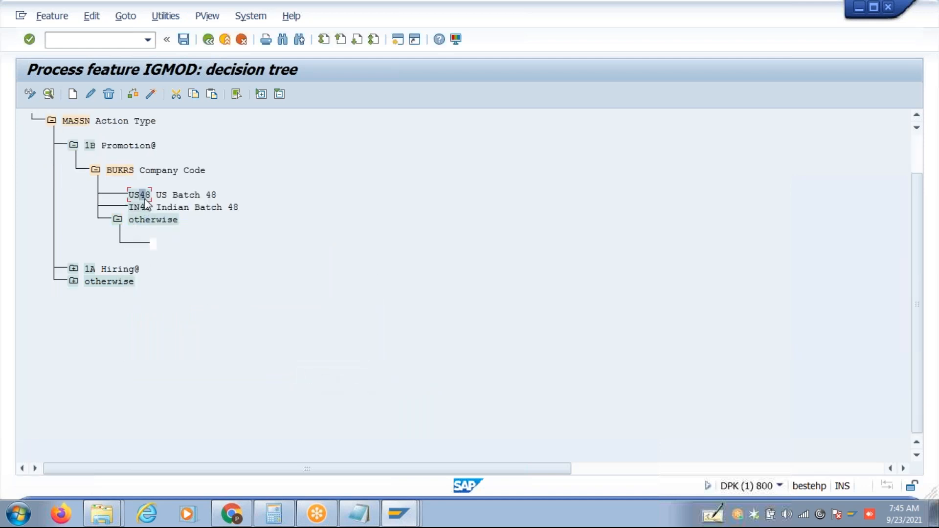
{"action": "left_click", "coordinate": [143, 208]}
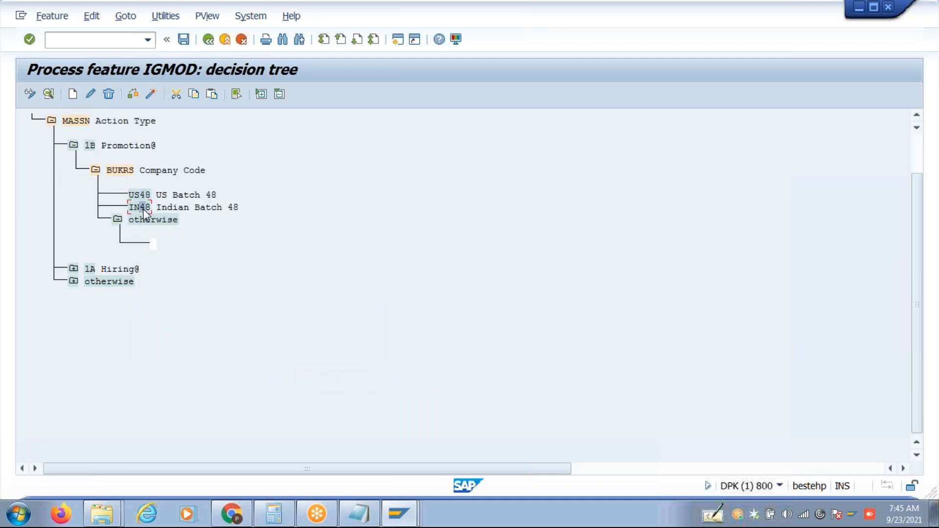
{"action": "left_click", "coordinate": [72, 94]}
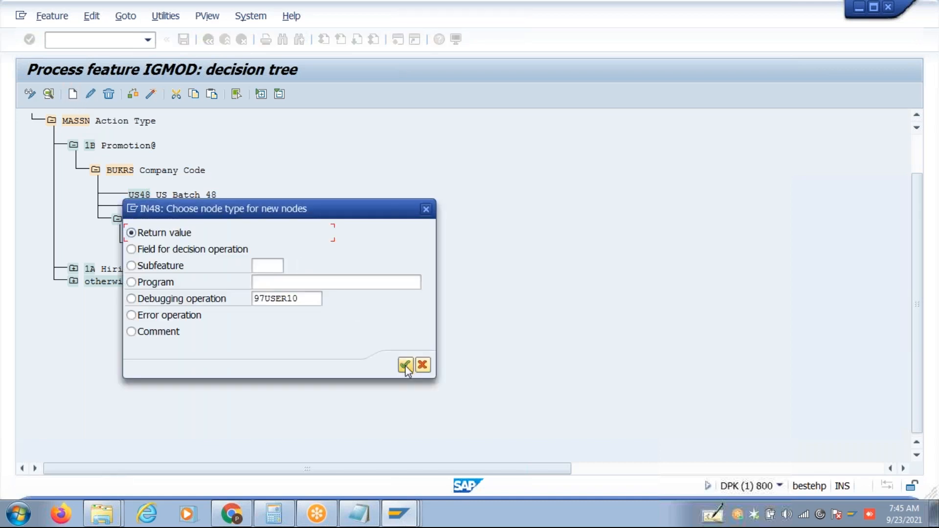
{"action": "left_click", "coordinate": [405, 365]}
{"action": "type", "text": "IN"}
{"action": "key", "text": "Return"}
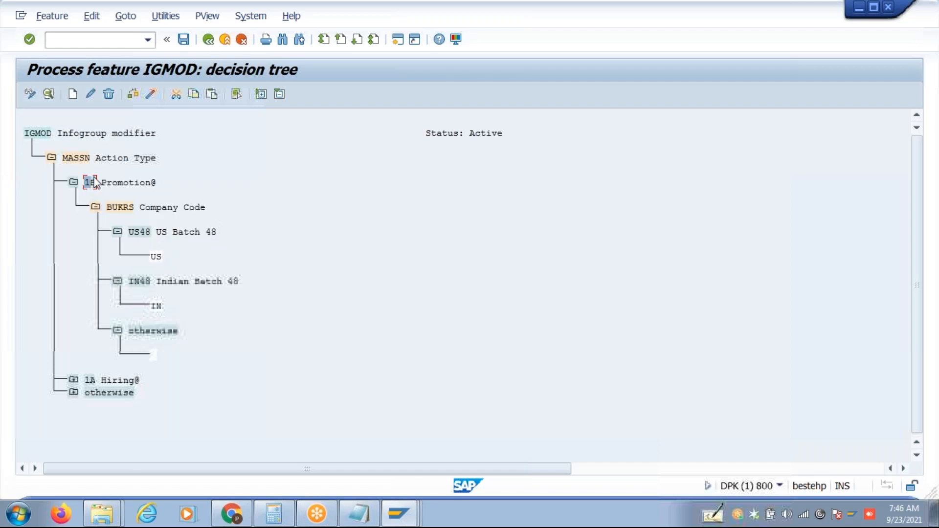
Generate the IGMOD feature under the customizing request, check the tree for errors, and save.
{"action": "left_click", "coordinate": [149, 98]}
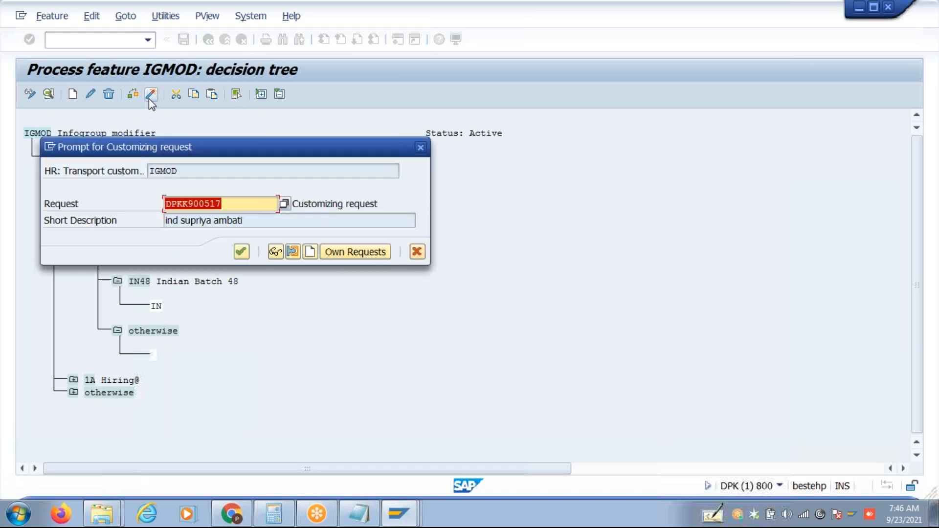
{"action": "left_click", "coordinate": [242, 251]}
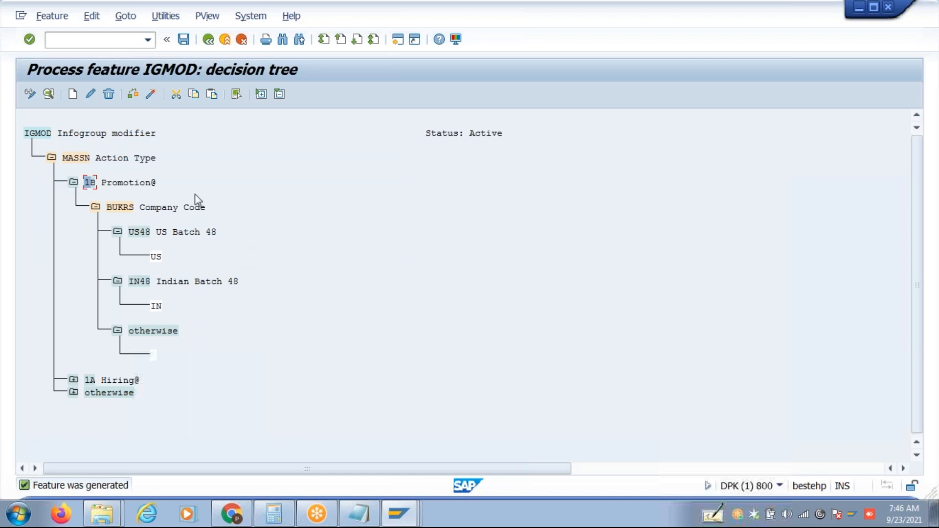
{"action": "left_click", "coordinate": [134, 97]}
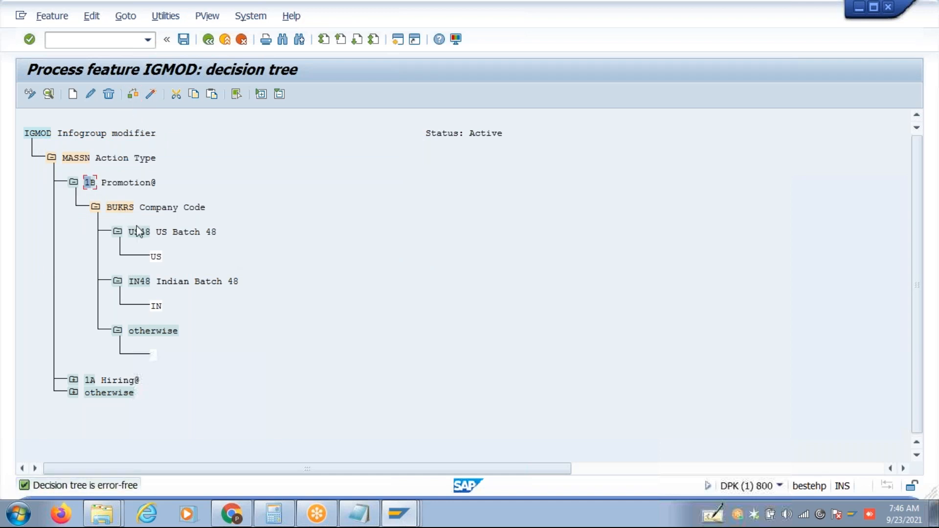
{"action": "left_click", "coordinate": [154, 256]}
{"action": "left_click", "coordinate": [157, 258]}
{"action": "key", "text": "ctrl+F3"}
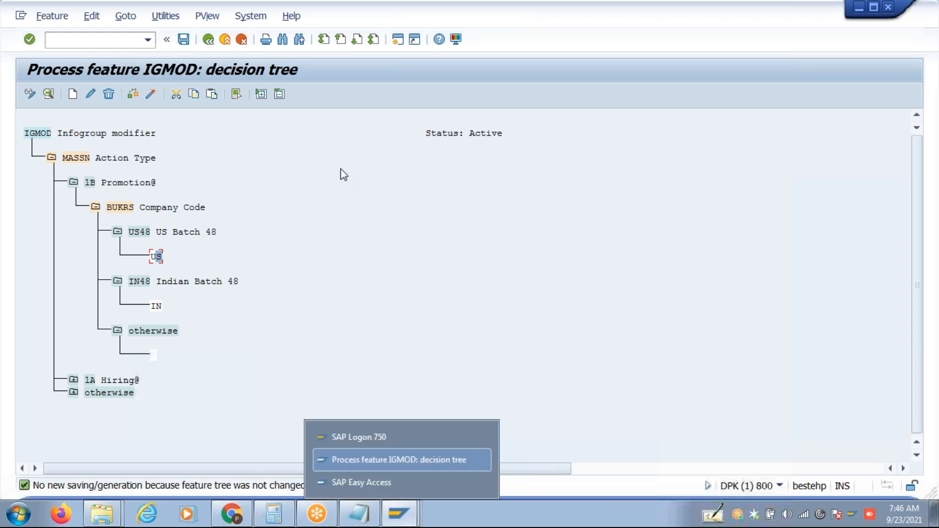
Open the Info group activity for work area A2.
{"action": "left_click", "coordinate": [208, 39]}
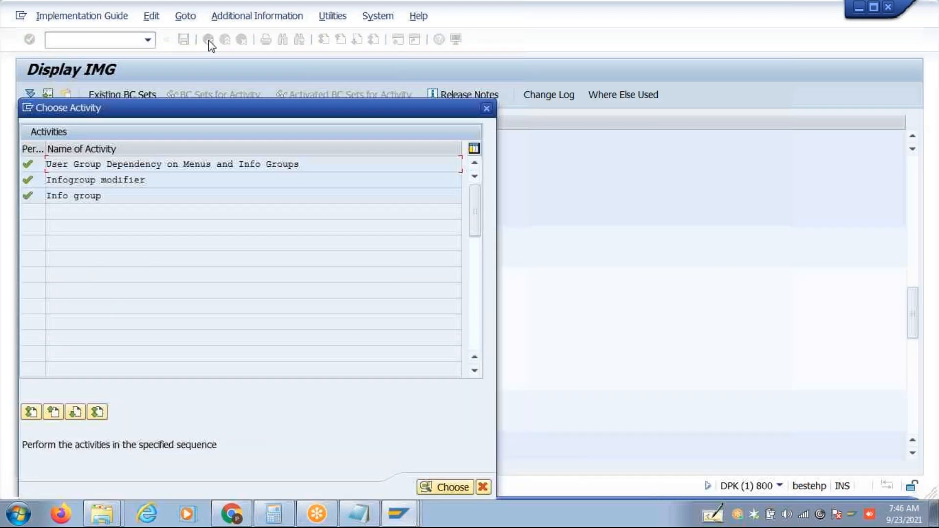
{"action": "left_click_drag", "start_coordinate": [120, 197], "coordinate": [6, 210]}
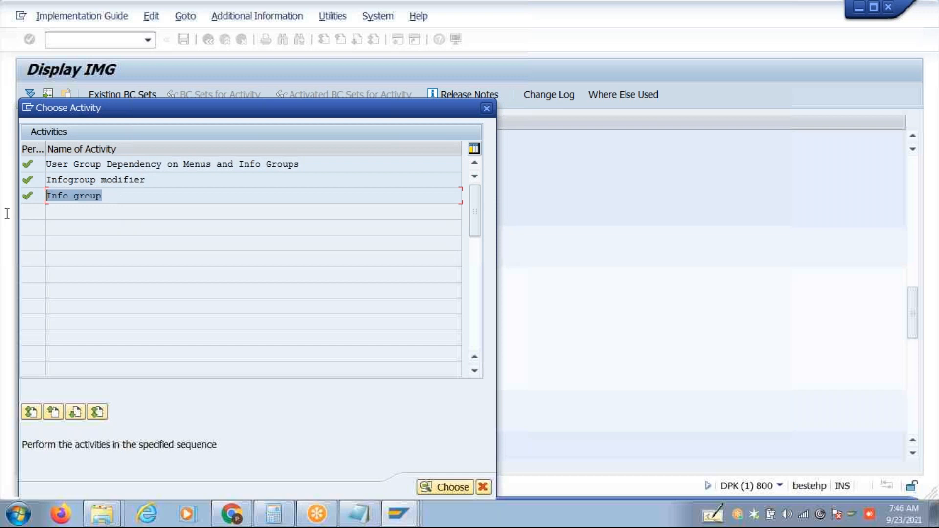
{"action": "double_click", "coordinate": [122, 196]}
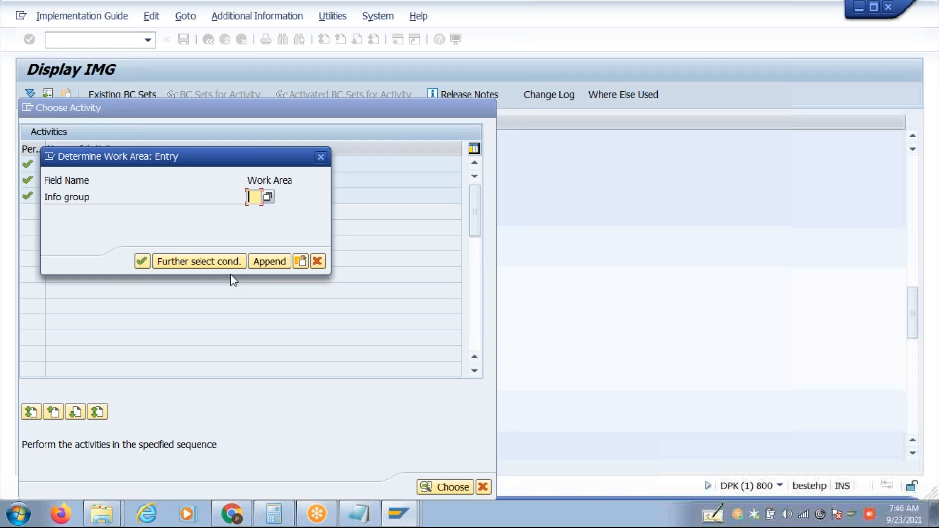
{"action": "type", "text": "A2"}
{"action": "key", "text": "Return"}
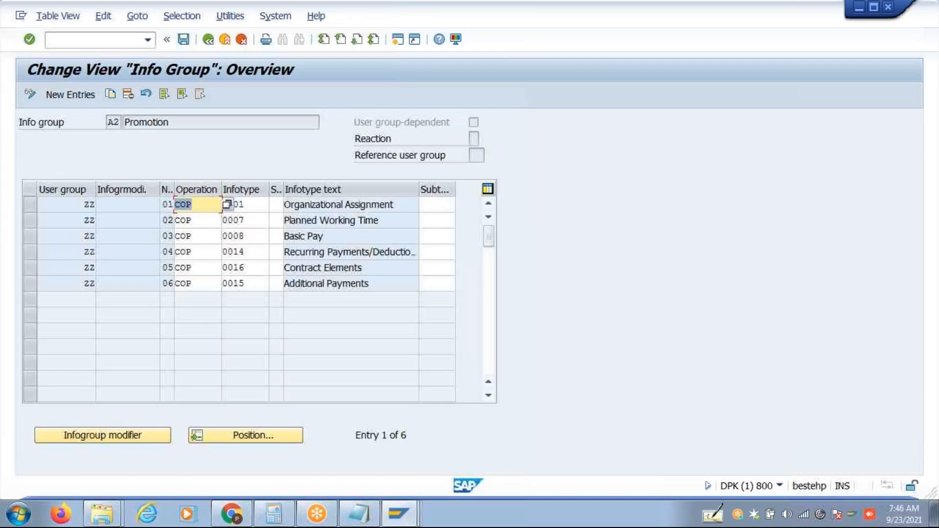
{"action": "left_click", "coordinate": [474, 126]}
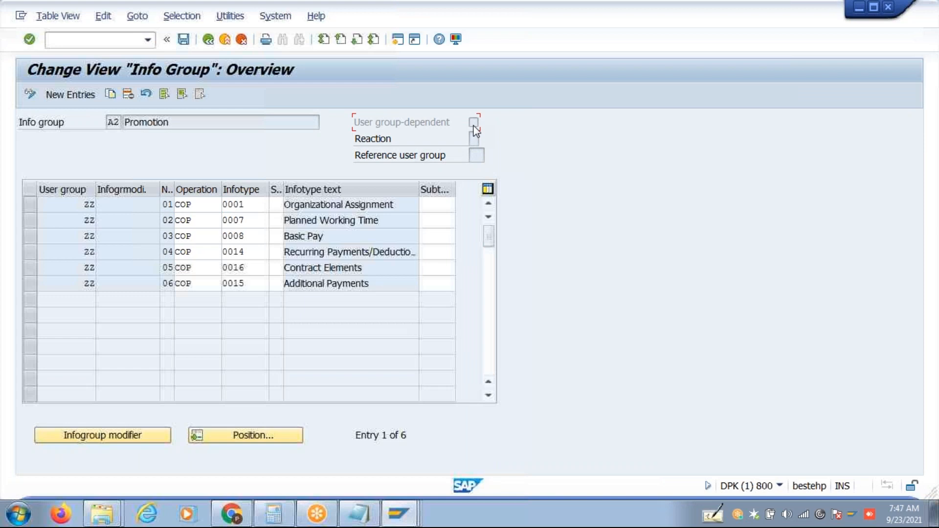
Copy the infotype 0001, 0007, 0008 and 0014 rows as new entries with the ZZ user group removed.
{"action": "left_click", "coordinate": [28, 204]}
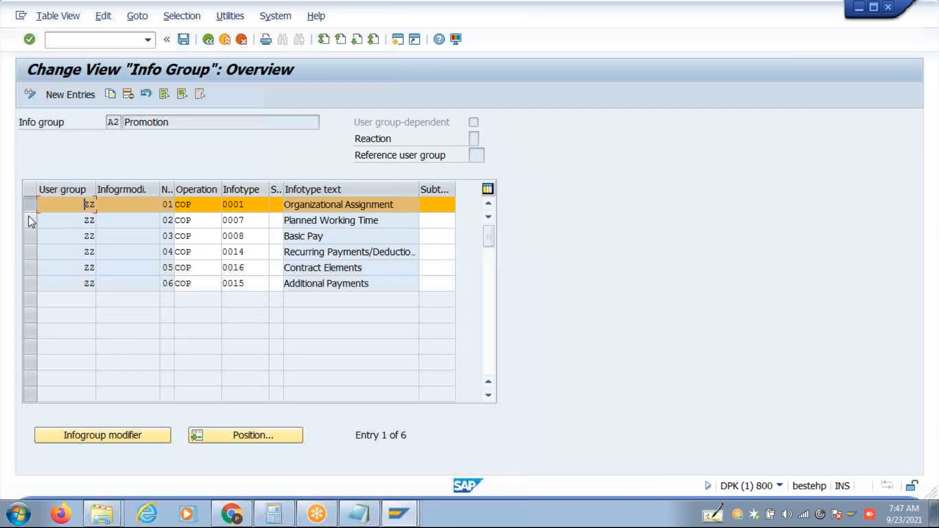
{"action": "left_click", "coordinate": [28, 225]}
{"action": "left_click", "coordinate": [30, 240]}
{"action": "left_click", "coordinate": [31, 252]}
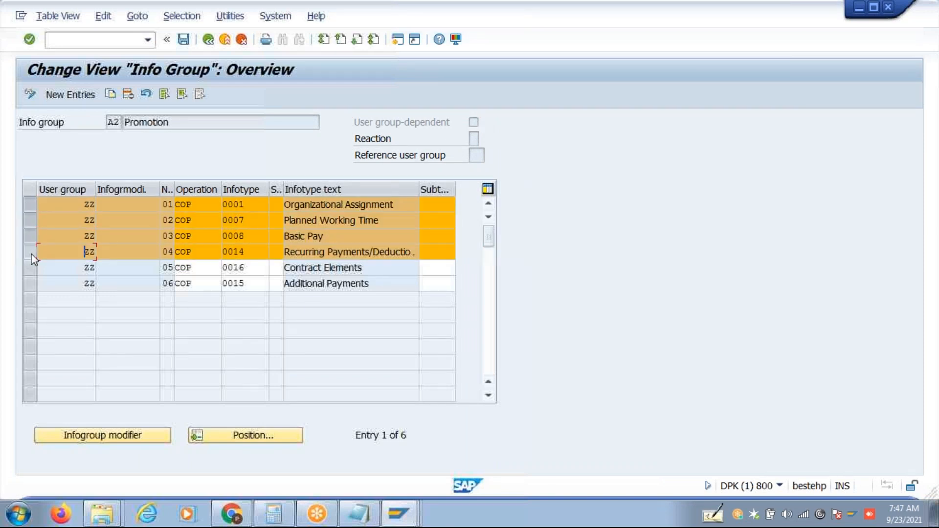
{"action": "left_click", "coordinate": [111, 94]}
{"action": "key", "text": "Delete"}
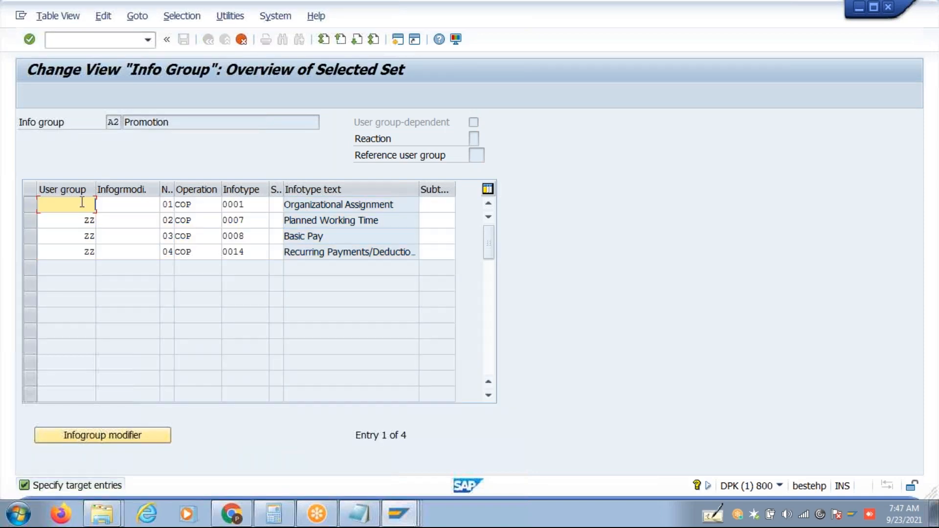
{"action": "double_click", "coordinate": [84, 221]}
{"action": "key", "text": "Delete"}
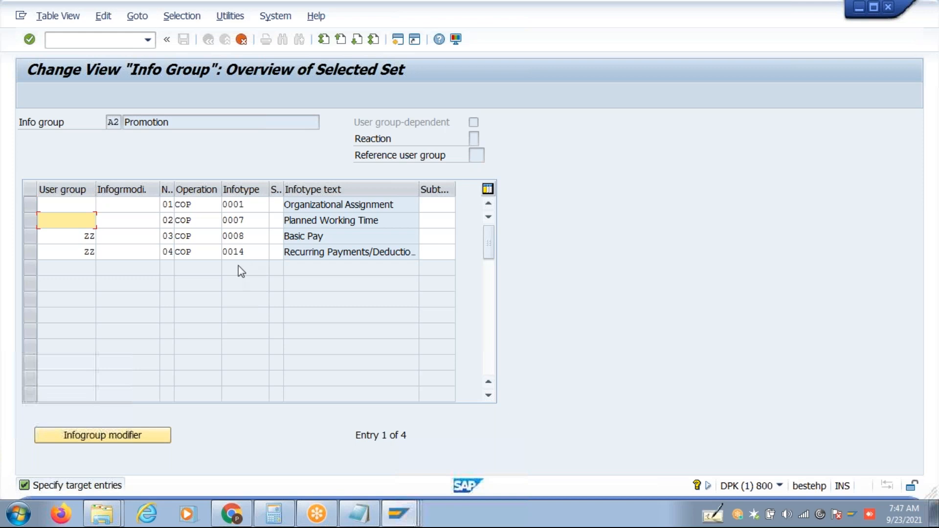
{"action": "double_click", "coordinate": [84, 236]}
{"action": "key", "text": "Delete"}
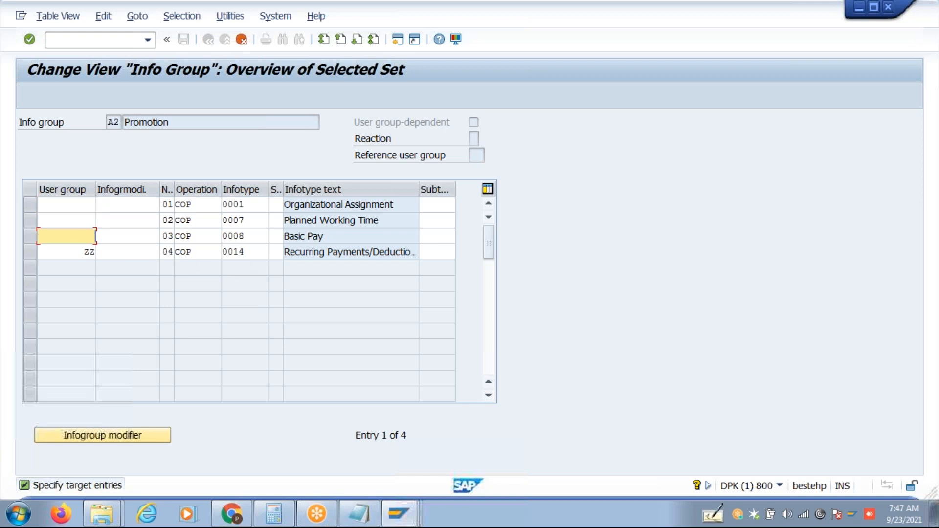
{"action": "double_click", "coordinate": [71, 252]}
{"action": "key", "text": "Delete"}
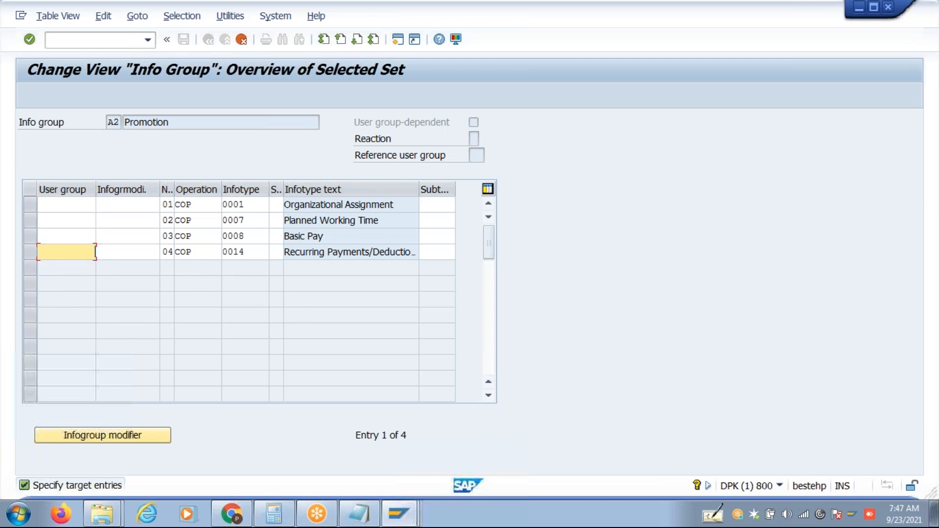
Set infogroup modifier IN on all four copied rows.
{"action": "left_click", "coordinate": [129, 205]}
{"action": "type", "text": "IN"}
{"action": "left_click_drag", "start_coordinate": [115, 205], "coordinate": [73, 204]}
{"action": "key", "text": "ctrl+c"}
{"action": "left_click", "coordinate": [112, 222]}
{"action": "key", "text": "ctrl+v"}
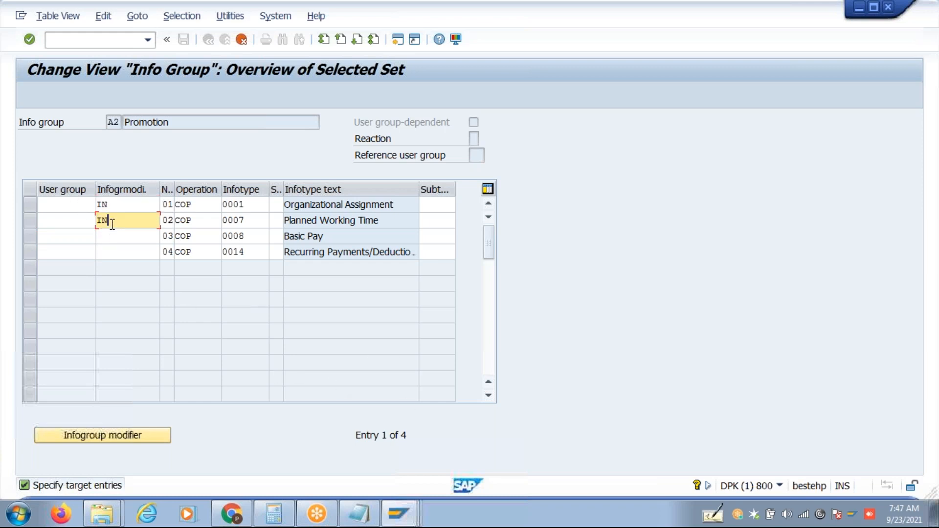
{"action": "left_click", "coordinate": [113, 236]}
{"action": "key", "text": "ctrl+v"}
{"action": "left_click", "coordinate": [117, 252]}
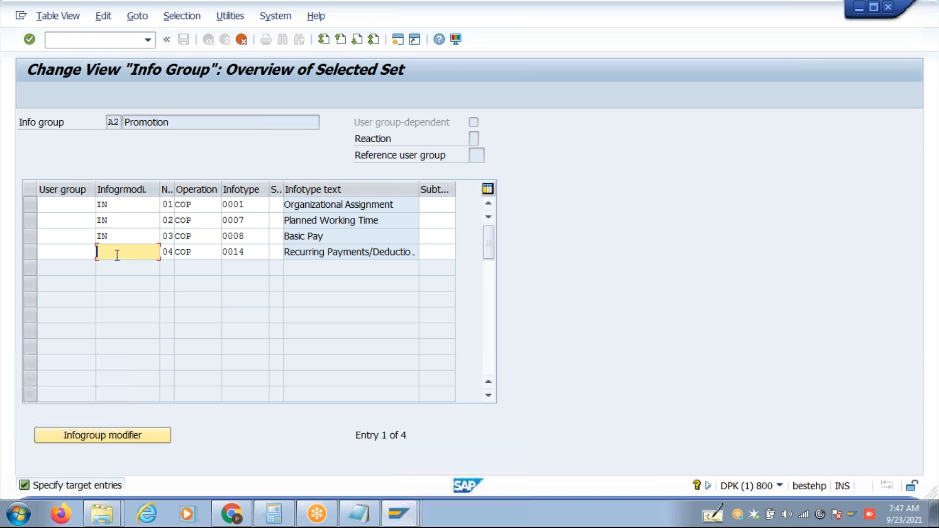
{"action": "key", "text": "ctrl+v"}
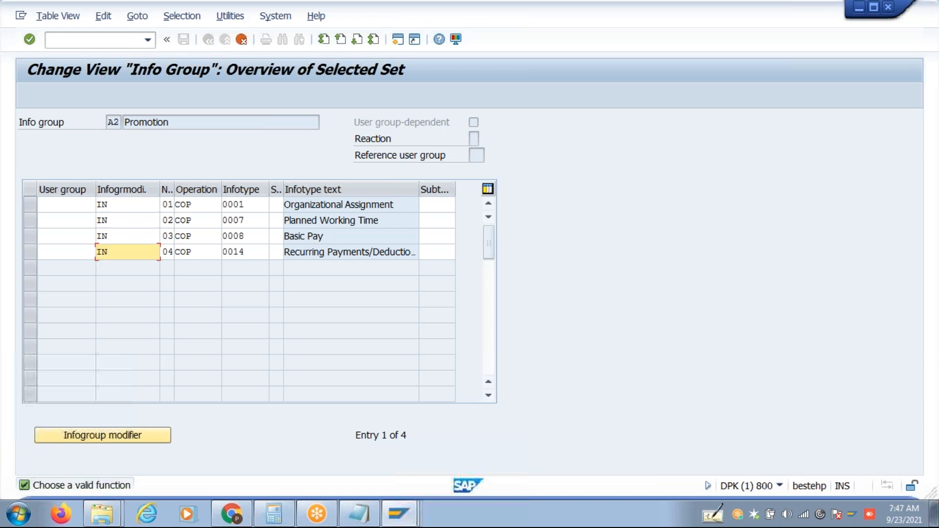
{"action": "type", "text": "mmmmmm"}
{"action": "key", "text": "BackSpace"}
{"action": "key", "text": "BackSpace"}
{"action": "key", "text": "BackSpace"}
{"action": "key", "text": "BackSpace"}
{"action": "key", "text": "BackSpace"}
Confirm the IN entries and save them under the customizing request.
{"action": "key", "text": "Return"}
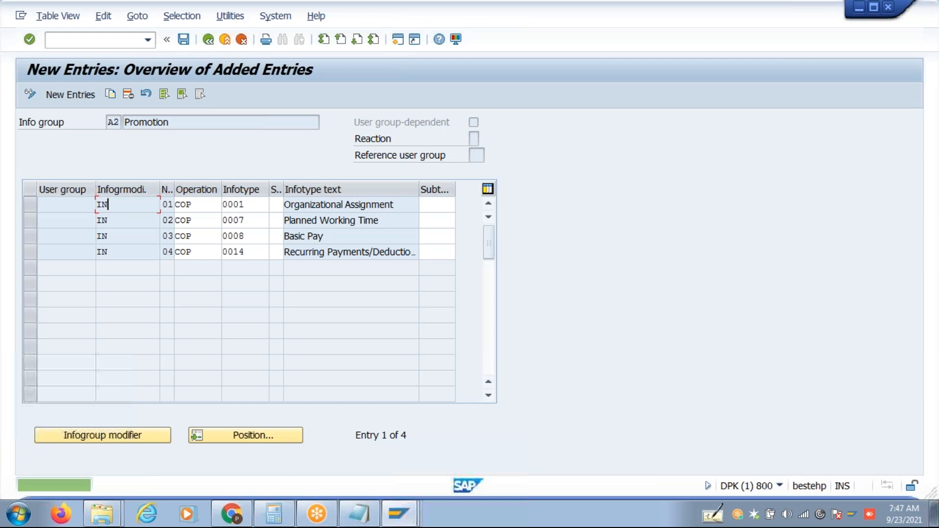
{"action": "key", "text": "ctrl+s"}
{"action": "key", "text": "Return"}
{"action": "left_click", "coordinate": [129, 199]}
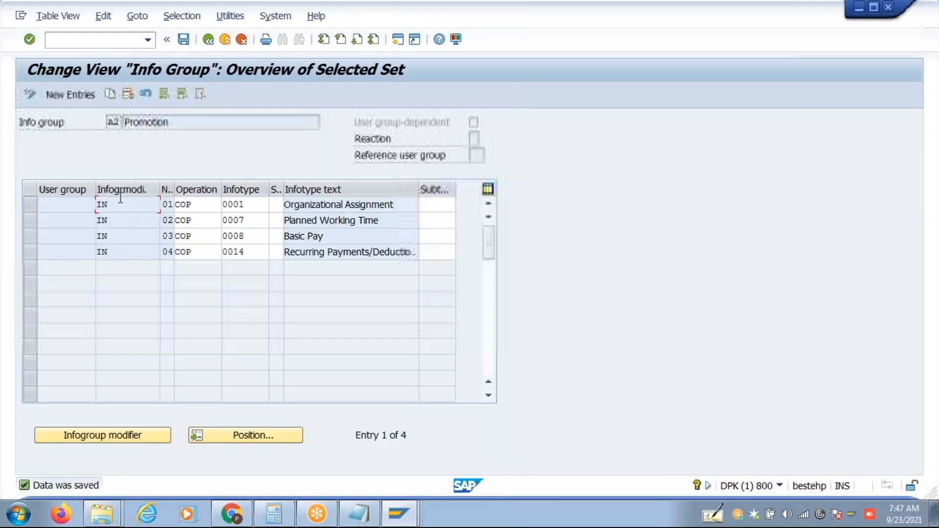
Copy the infotype 0001, 0007, 0008 and 0014 Promotion rows as new entries.
{"action": "left_click", "coordinate": [28, 208]}
{"action": "left_click", "coordinate": [30, 221]}
{"action": "left_click", "coordinate": [31, 238]}
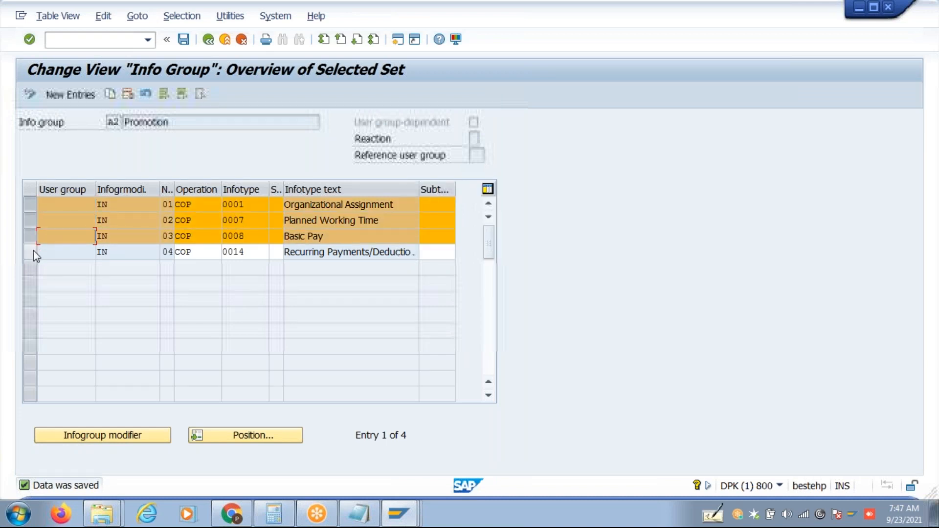
{"action": "left_click", "coordinate": [33, 251]}
{"action": "left_click", "coordinate": [109, 94]}
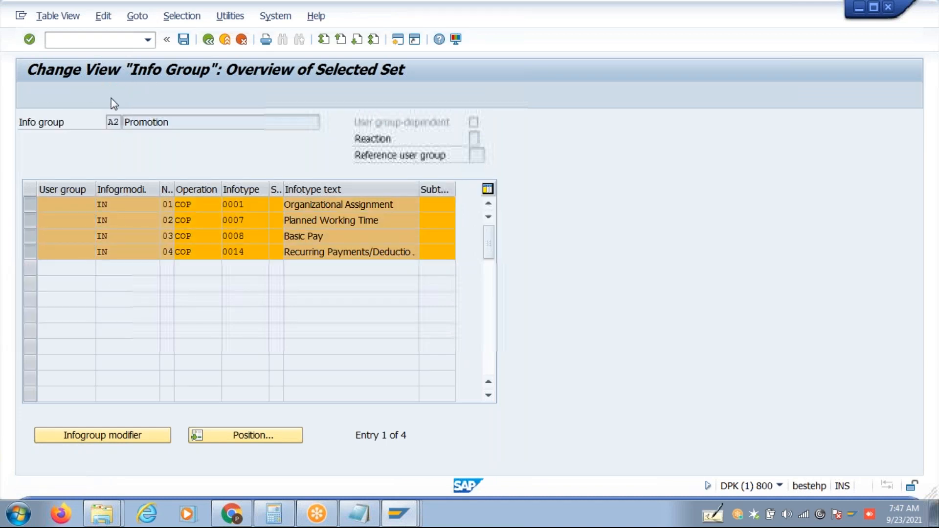
Give the four copied rows infogroup modifier US and save them.
{"action": "type", "text": "US"}
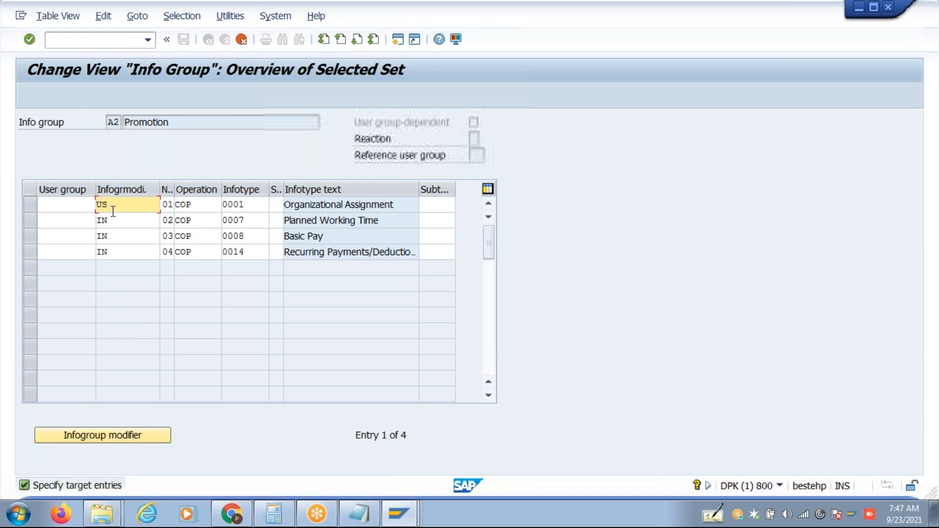
{"action": "key", "text": "Tab"}
{"action": "type", "text": "US"}
{"action": "key", "text": "Tab"}
{"action": "type", "text": "US"}
{"action": "key", "text": "Tab"}
{"action": "type", "text": "US"}
{"action": "key", "text": "Return"}
{"action": "key", "text": "ctrl+s"}
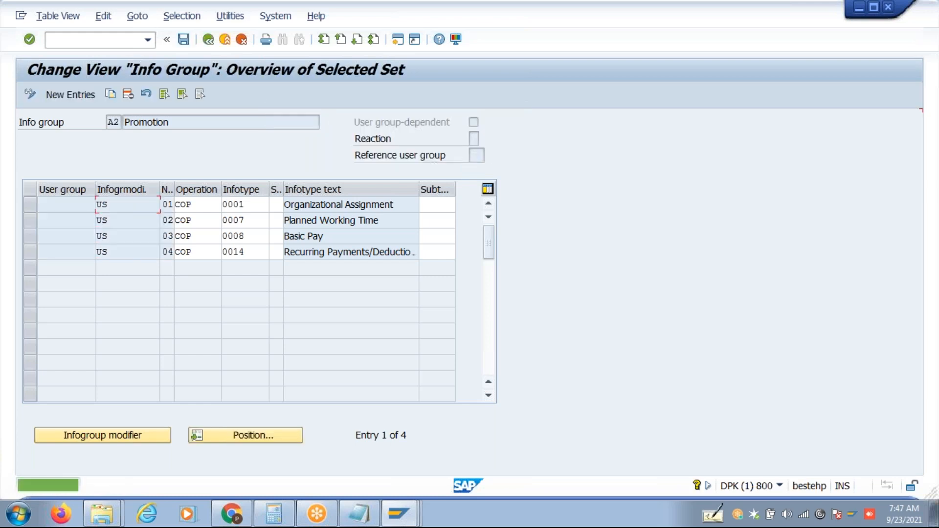
{"action": "left_click", "coordinate": [30, 237]}
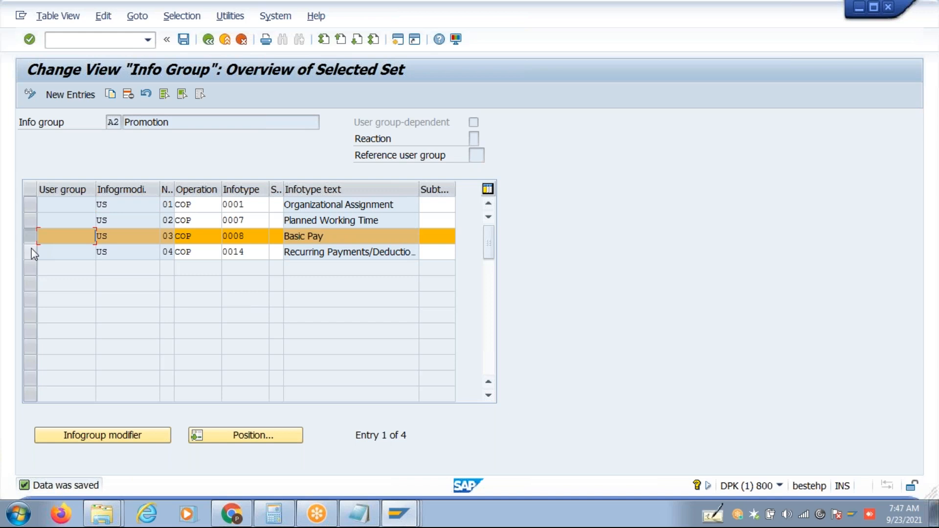
Copy the Basic Pay and Recurring Payments US steps as new steps 05 and 06.
{"action": "left_click", "coordinate": [30, 251]}
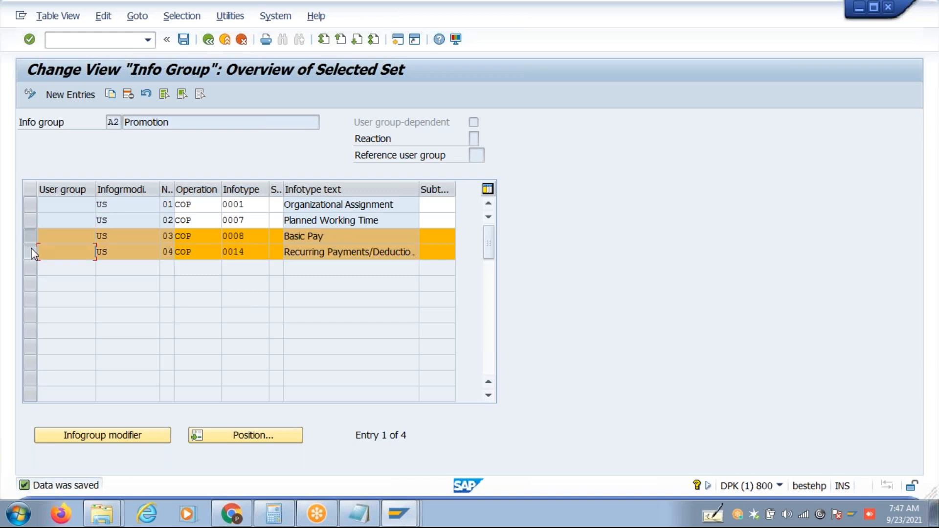
{"action": "left_click", "coordinate": [110, 94]}
{"action": "left_click", "coordinate": [172, 205]}
{"action": "key", "text": "Delete"}
{"action": "type", "text": "5"}
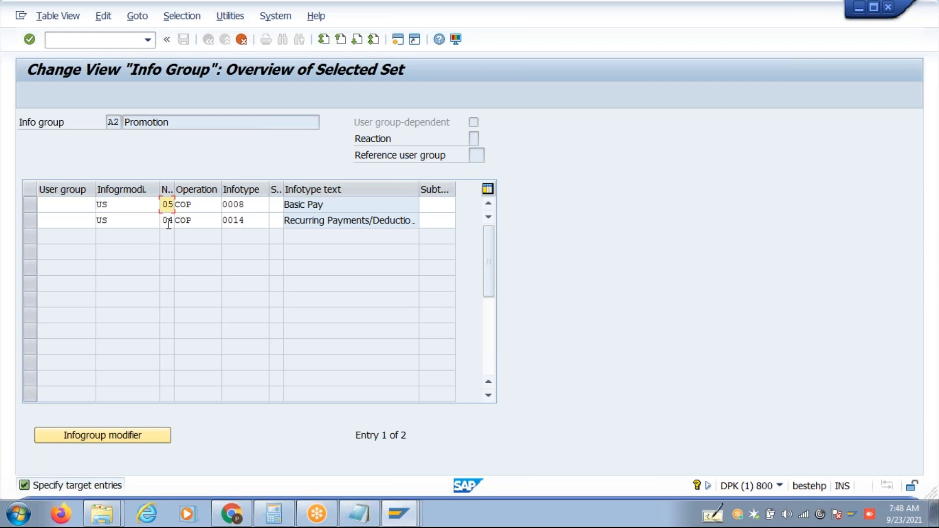
{"action": "left_click_drag", "start_coordinate": [168, 224], "coordinate": [181, 227]}
{"action": "type", "text": "6"}
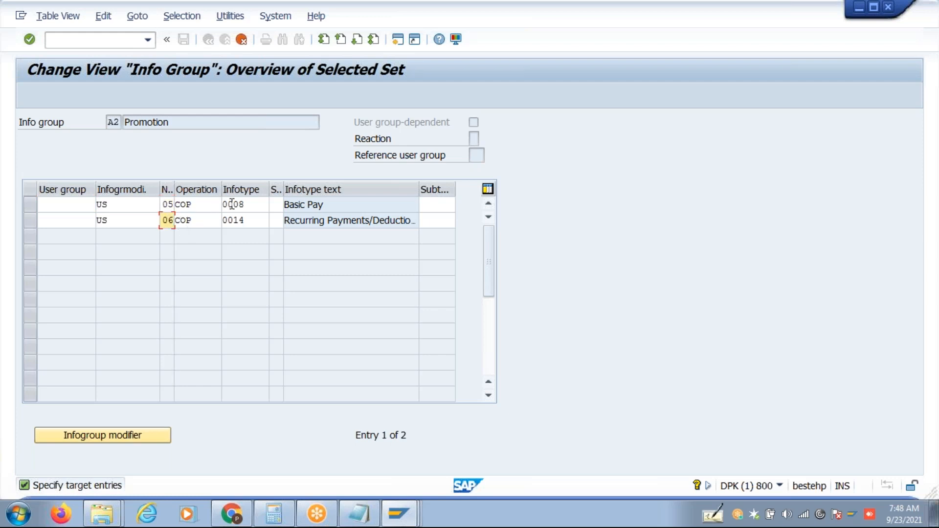
Change steps 05 and 06 to infotypes 0015 and 0016, save, and go back to the IMG.
{"action": "left_click_drag", "start_coordinate": [234, 204], "coordinate": [266, 220]}
{"action": "type", "text": "15"}
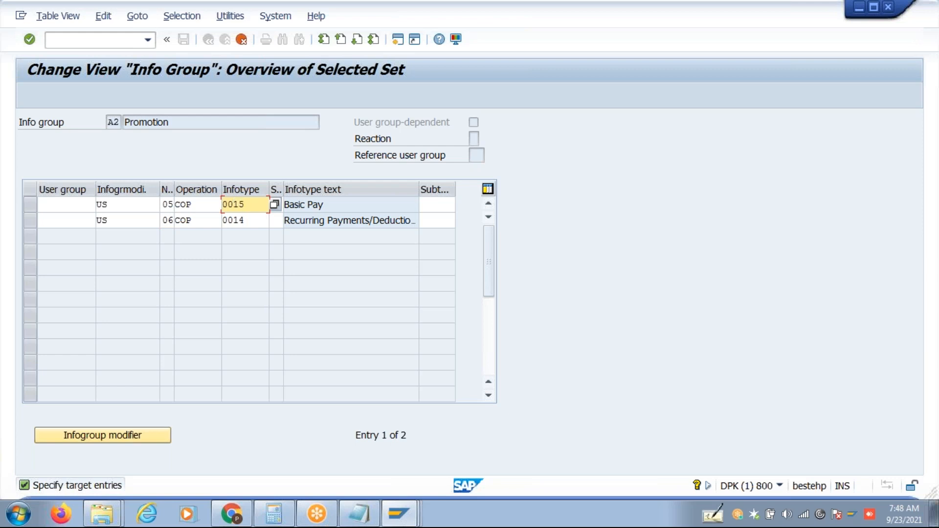
{"action": "left_click", "coordinate": [245, 221]}
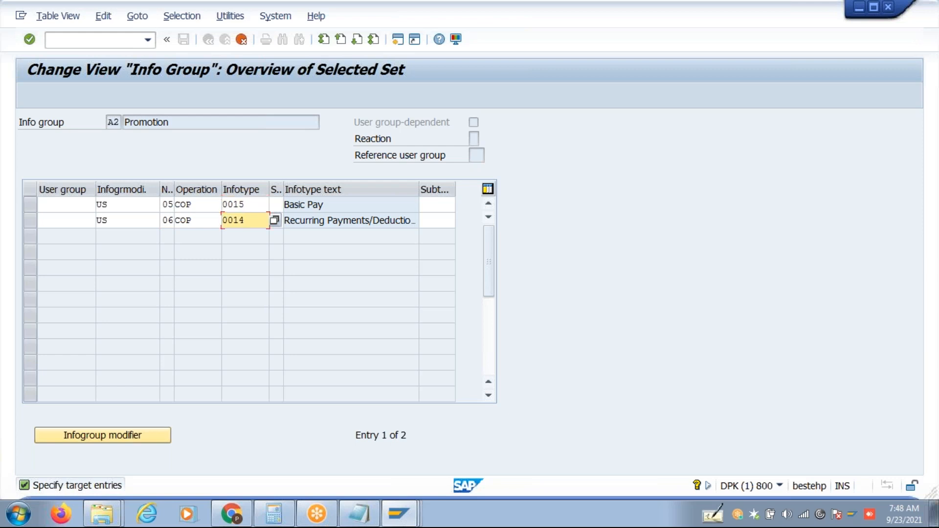
{"action": "key", "text": "BackSpace"}
{"action": "type", "text": "6"}
{"action": "key", "text": "Return"}
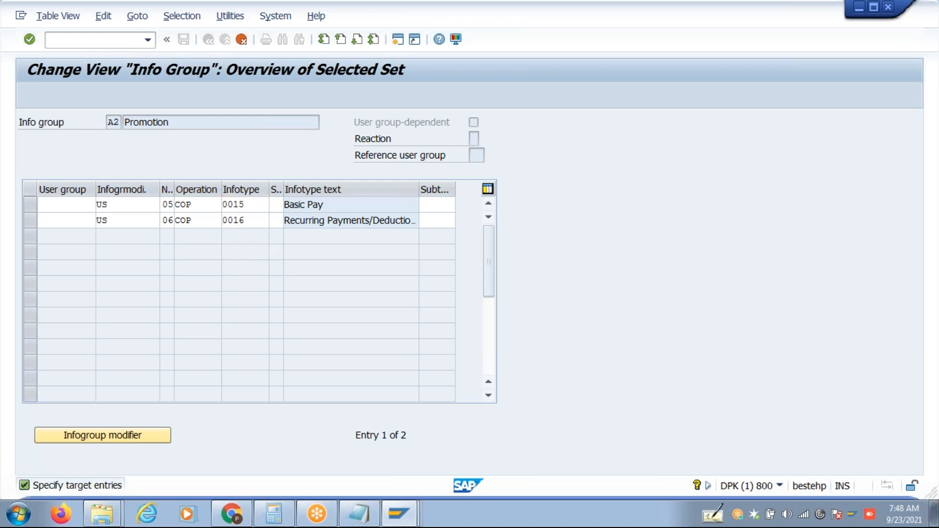
{"action": "key", "text": "ctrl+s"}
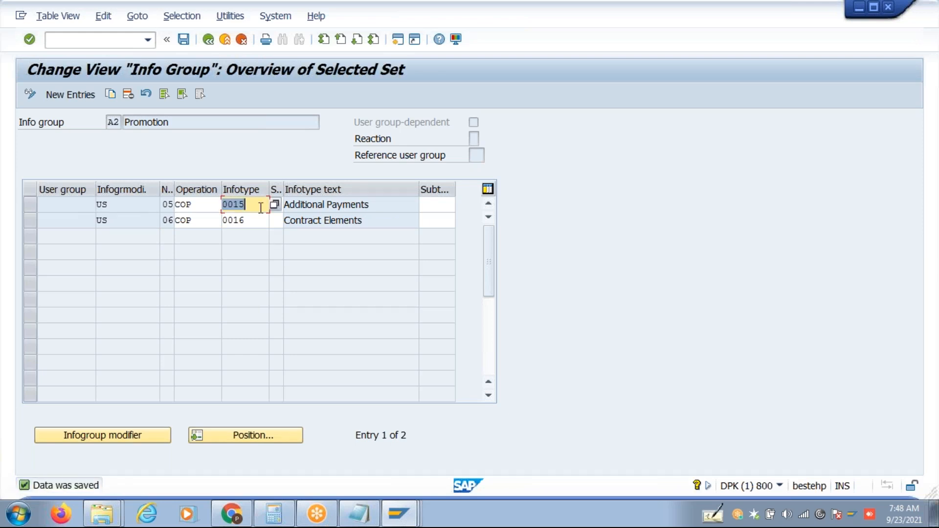
{"action": "left_click", "coordinate": [209, 40]}
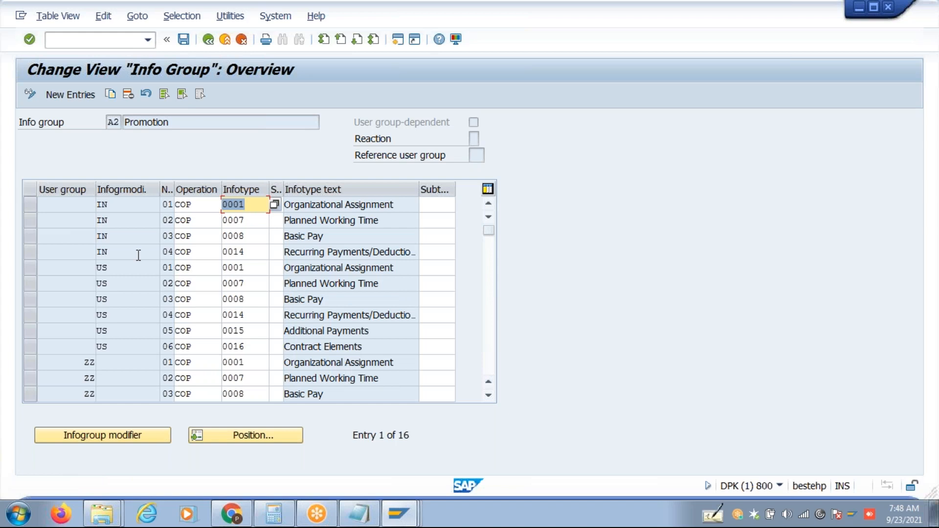
{"action": "left_click", "coordinate": [183, 39]}
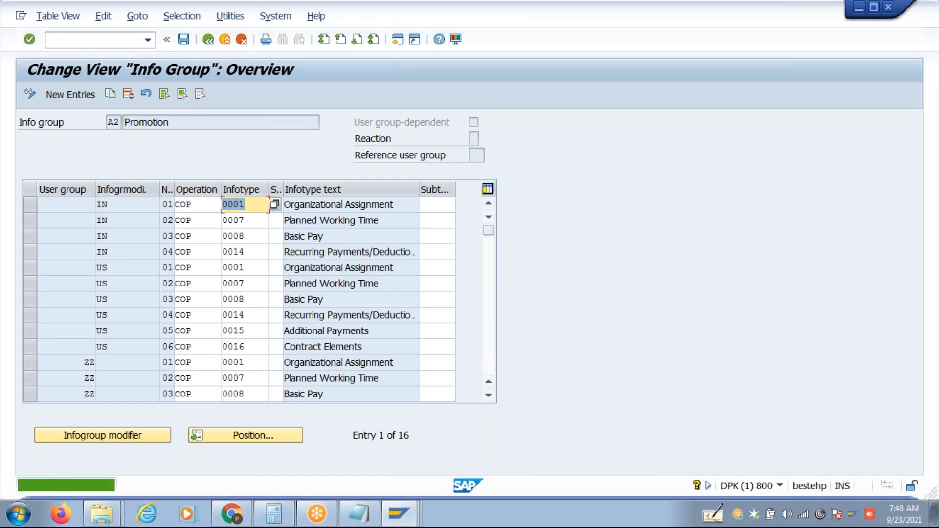
{"action": "left_click", "coordinate": [209, 39]}
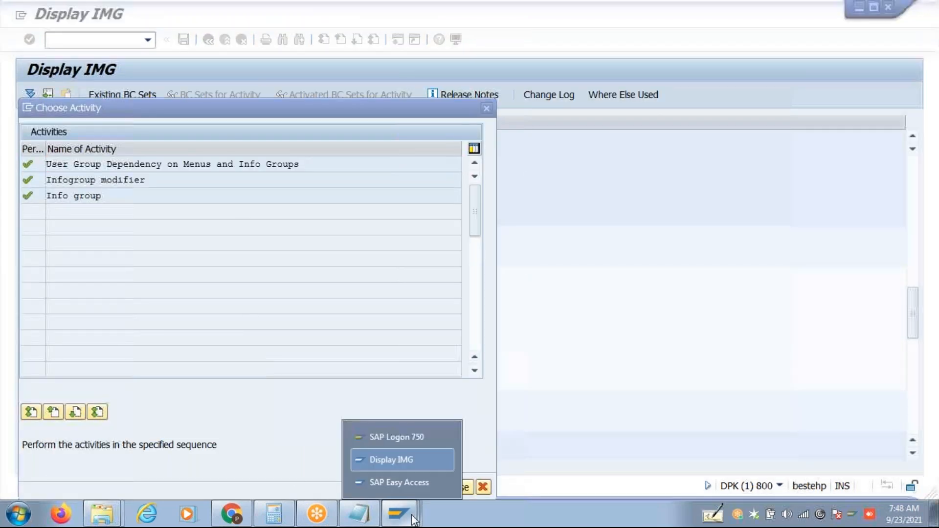
Start transaction PA40 from SAP Easy Access and clear the previously loaded personnel number.
{"action": "left_click", "coordinate": [404, 484]}
{"action": "type", "text": "PA40"}
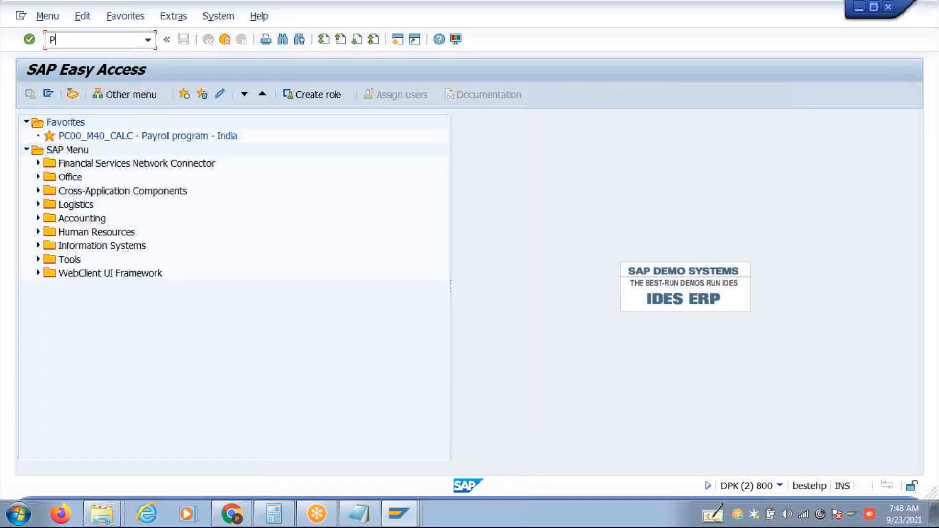
{"action": "key", "text": "Return"}
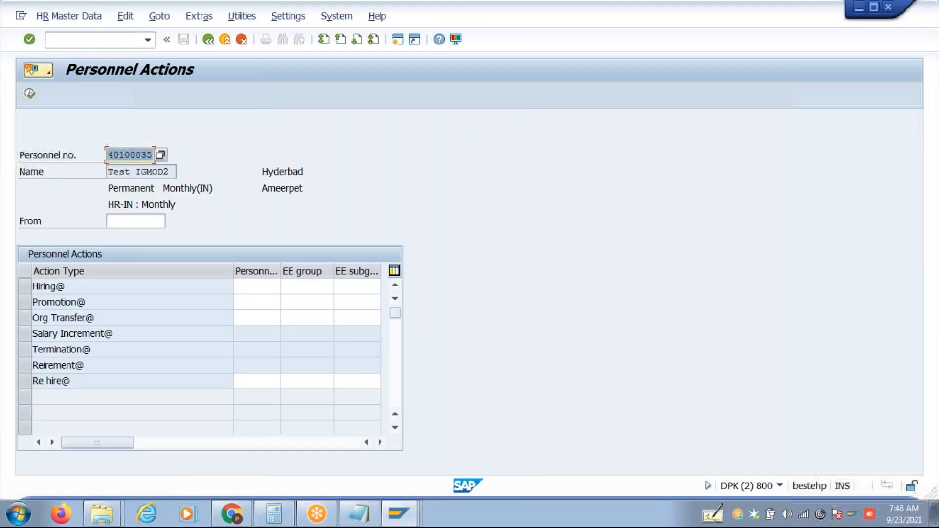
{"action": "key", "text": "Delete"}
{"action": "key", "text": "Return"}
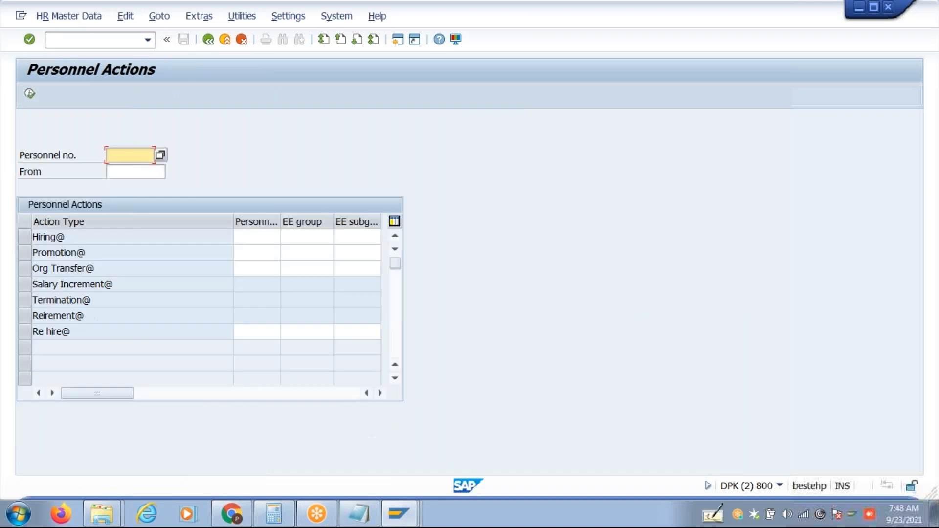
Search employees by organizational assignment with personnel area US48, then cancel the empty result.
{"action": "left_click", "coordinate": [161, 154]}
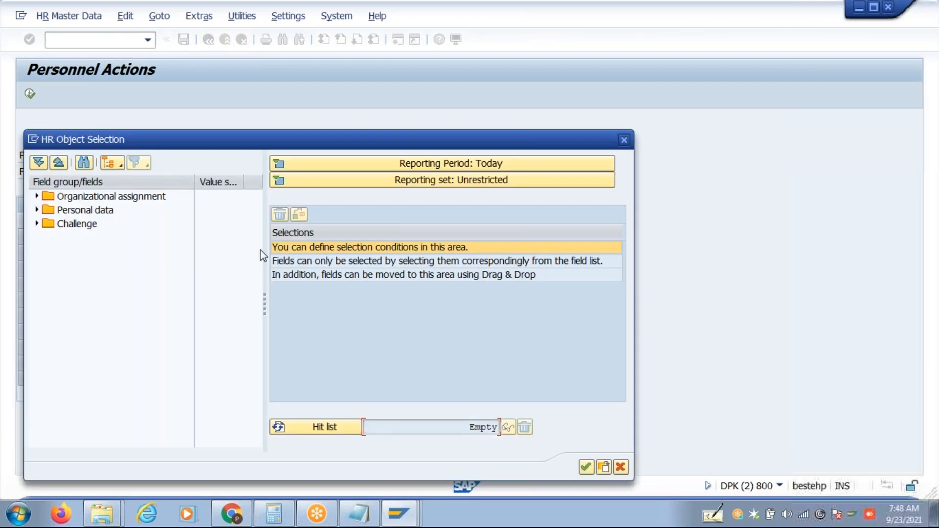
{"action": "left_click", "coordinate": [621, 467]}
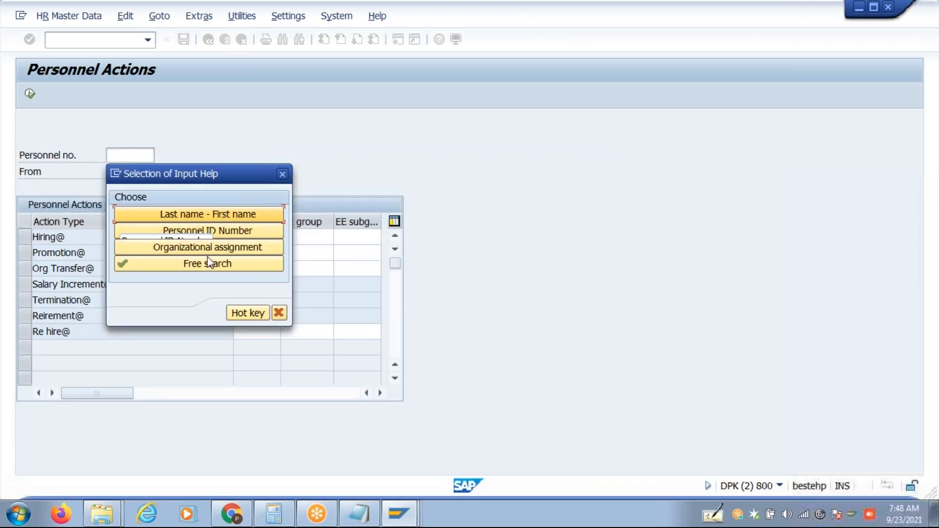
{"action": "left_click", "coordinate": [211, 248]}
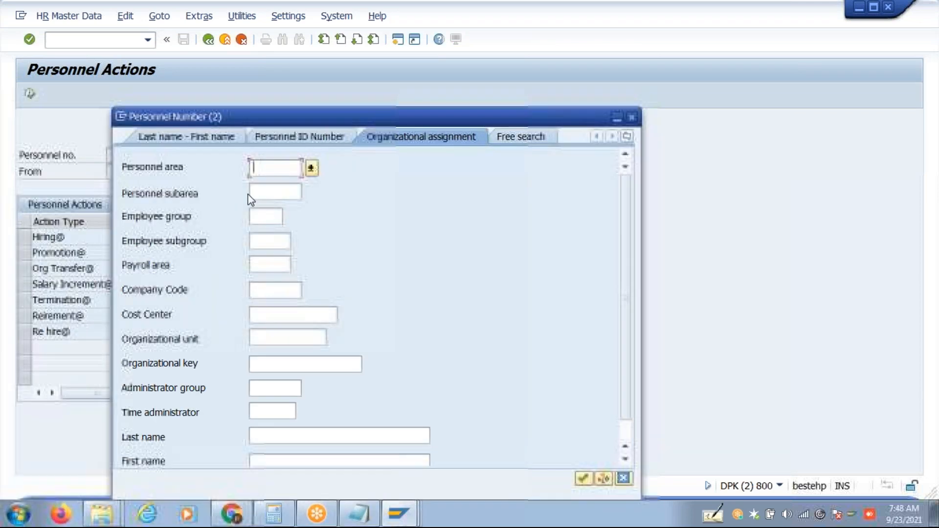
{"action": "type", "text": "US48"}
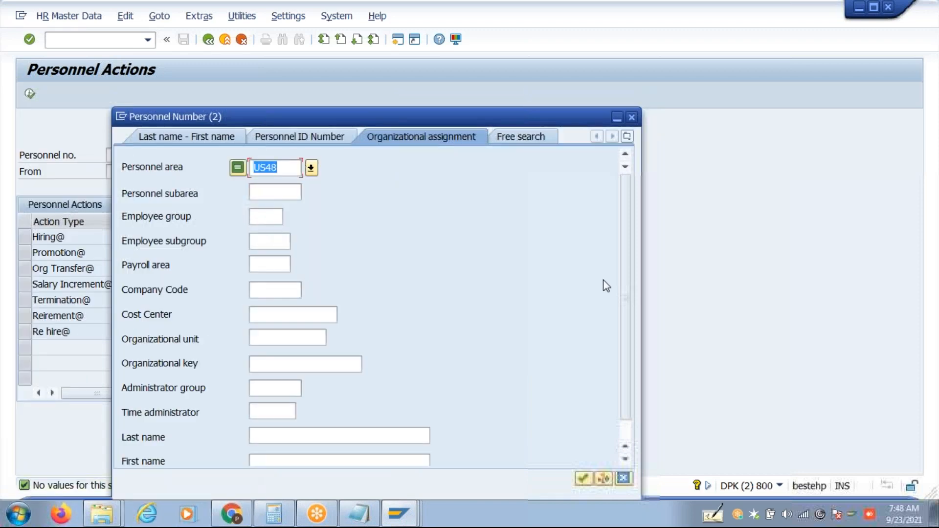
{"action": "left_click", "coordinate": [624, 476]}
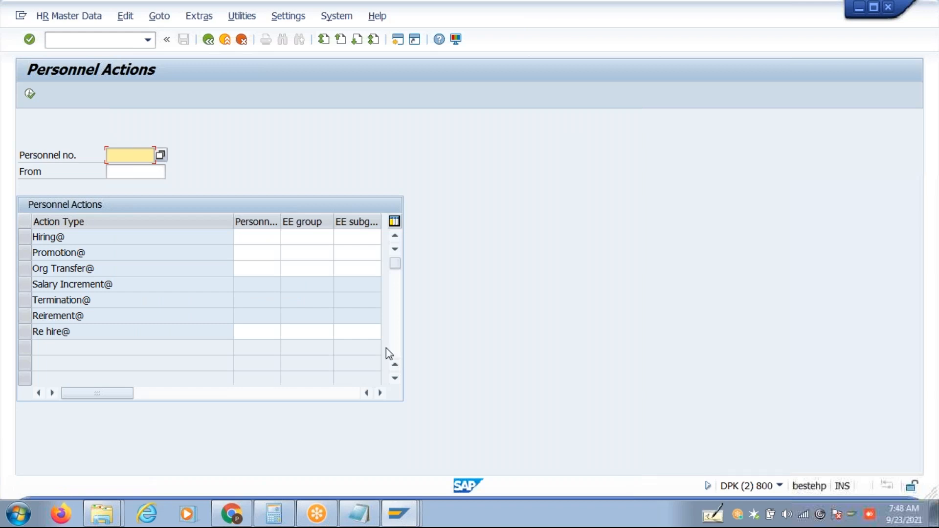
{"action": "left_click", "coordinate": [70, 238]}
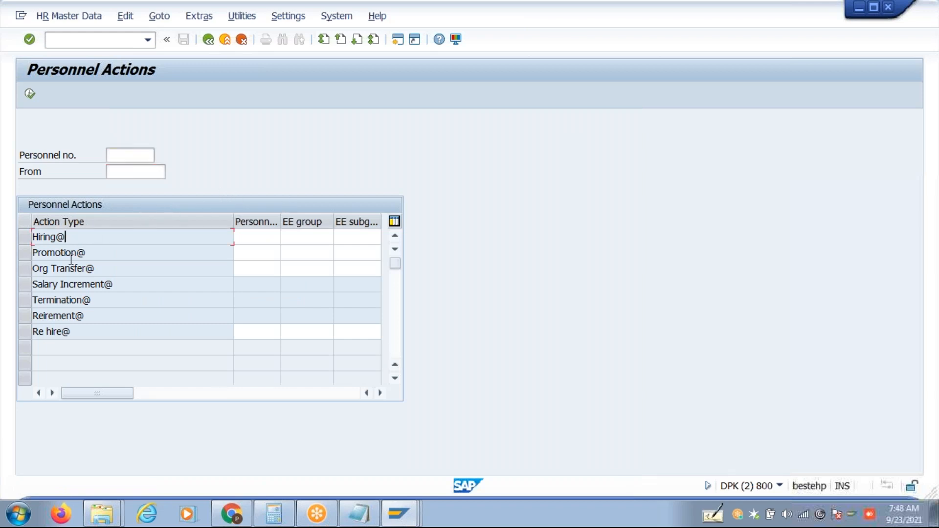
Search for employees in personnel area In48, which finds no match.
{"action": "left_click", "coordinate": [122, 158]}
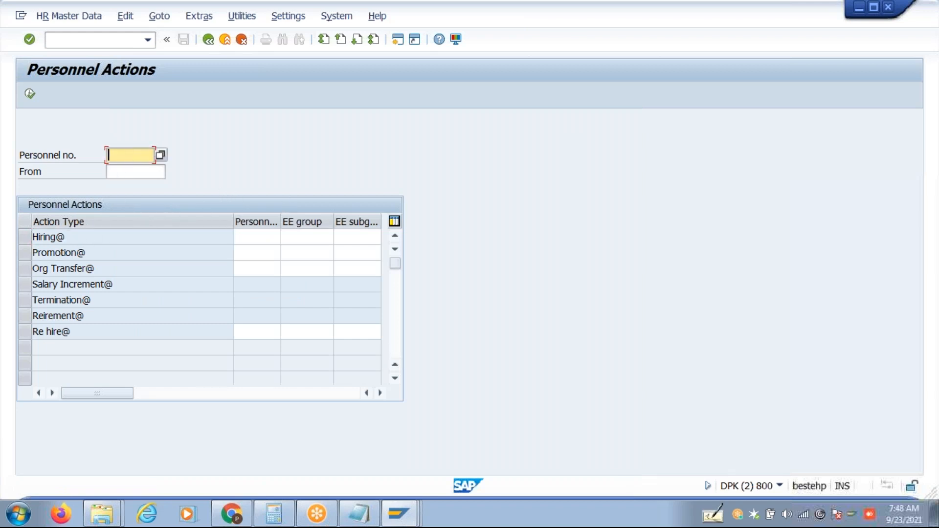
{"action": "left_click", "coordinate": [162, 155]}
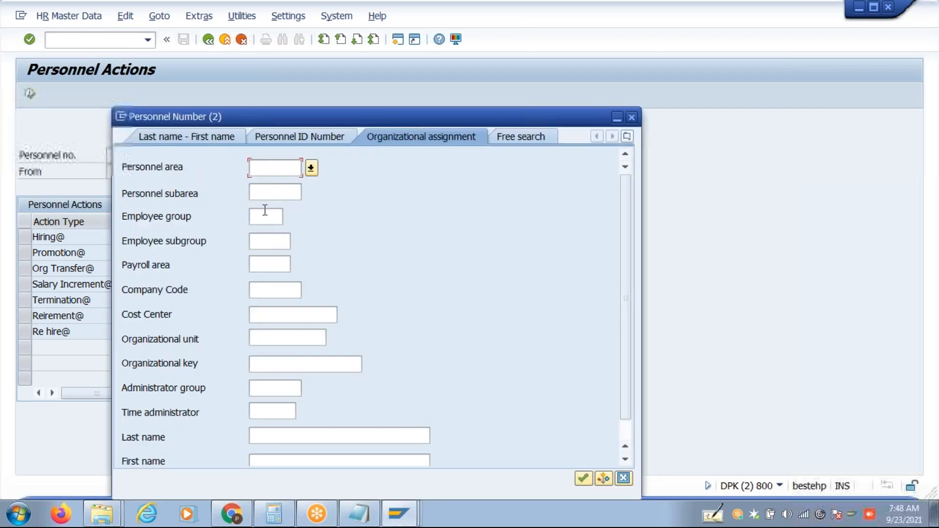
{"action": "type", "text": "In48"}
{"action": "key", "text": "Return"}
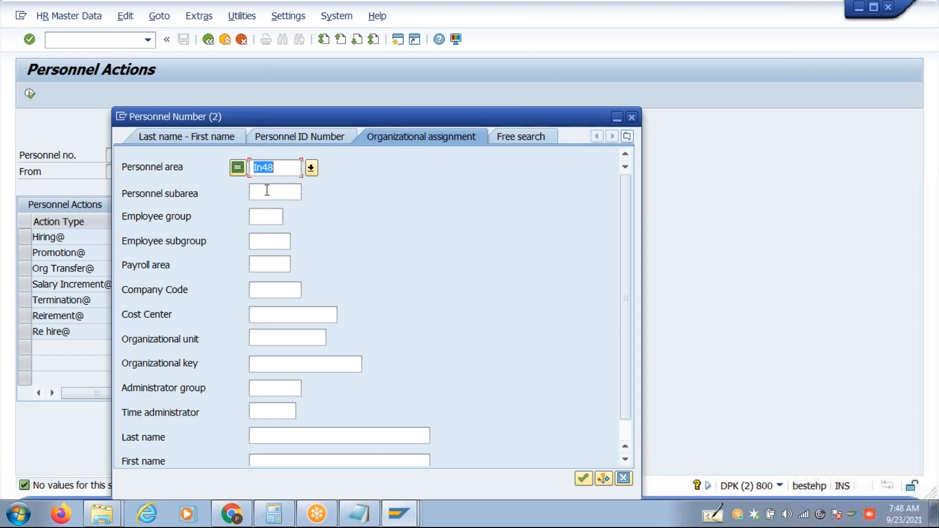
Find employees with company code US48 and load the second hit into Personnel Actions.
{"action": "key", "text": "BackSpace"}
{"action": "left_click", "coordinate": [255, 286]}
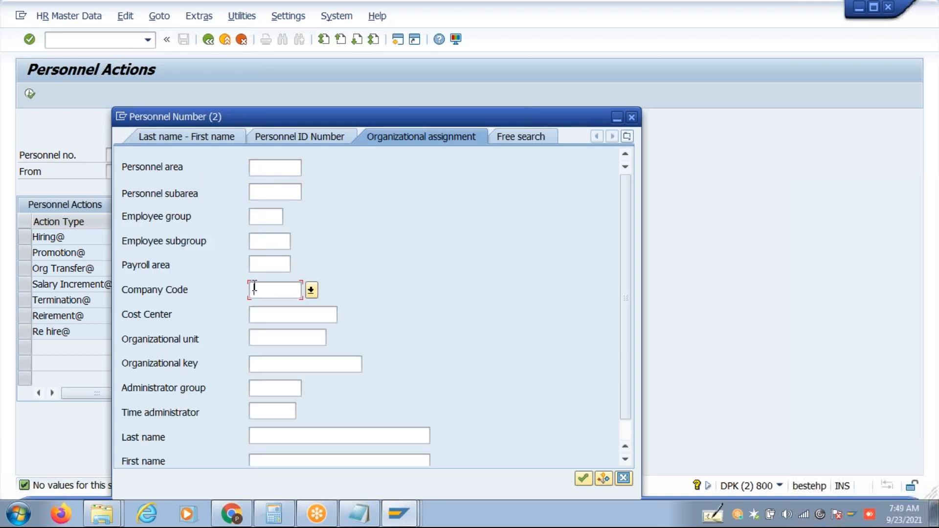
{"action": "type", "text": "US48"}
{"action": "key", "text": "Return"}
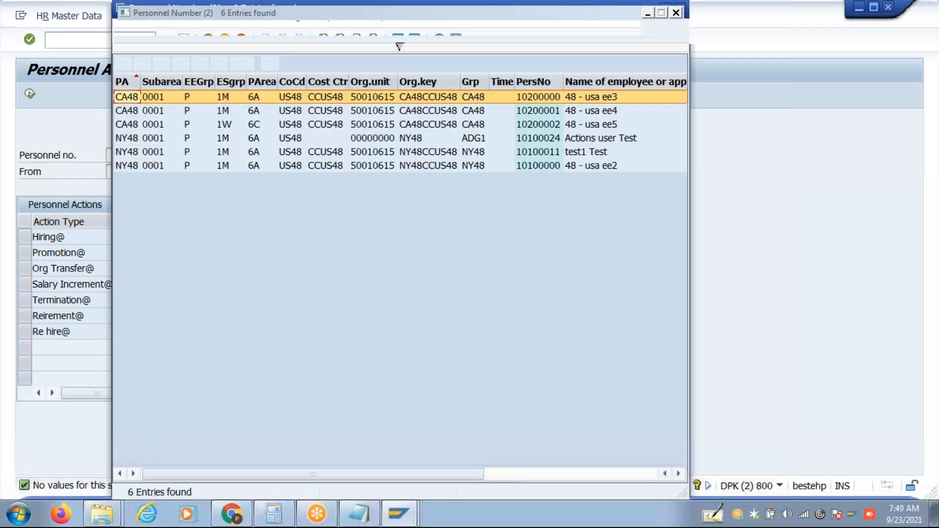
{"action": "double_click", "coordinate": [305, 111]}
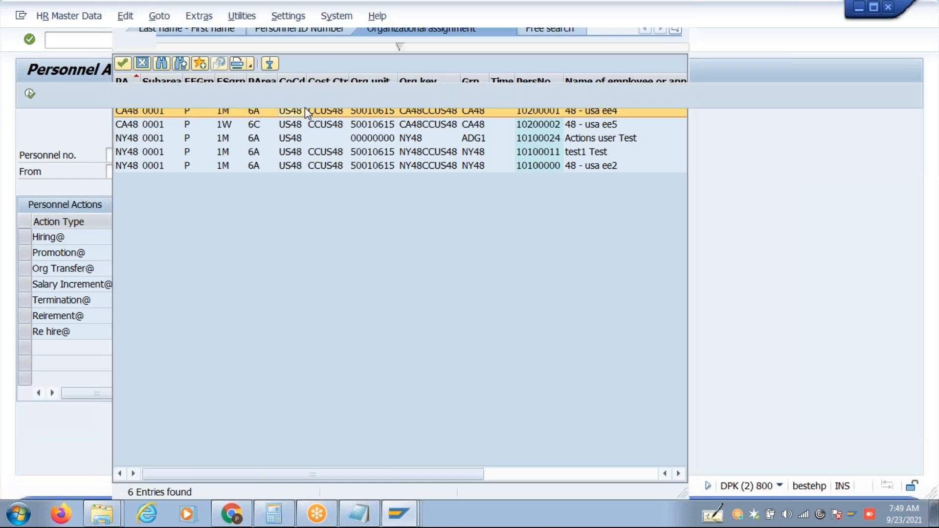
{"action": "key", "text": "Return"}
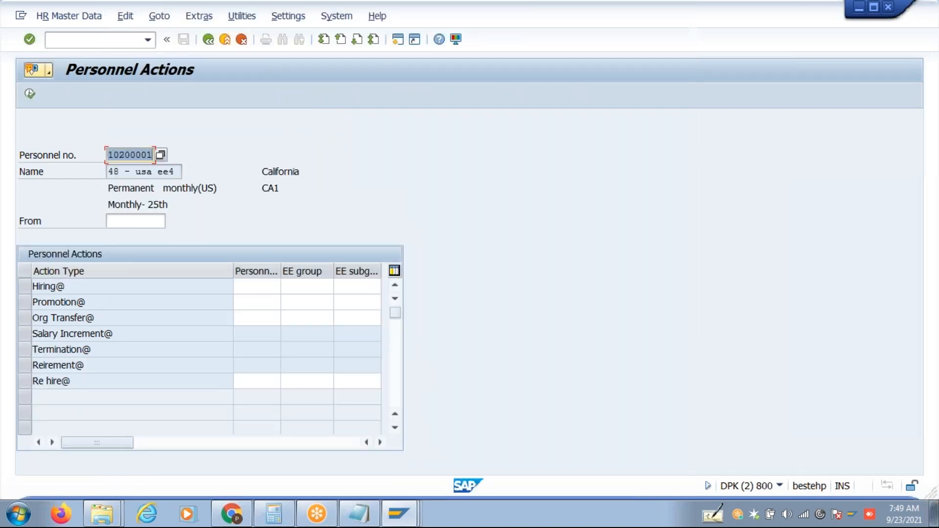
Run the Promotion action for the employee with reason for action 01.
{"action": "left_click", "coordinate": [25, 304]}
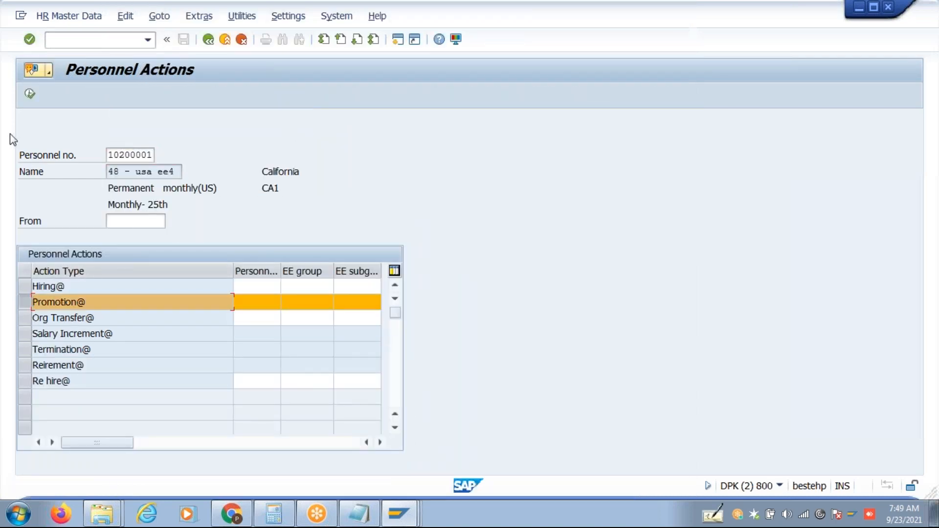
{"action": "left_click", "coordinate": [30, 94]}
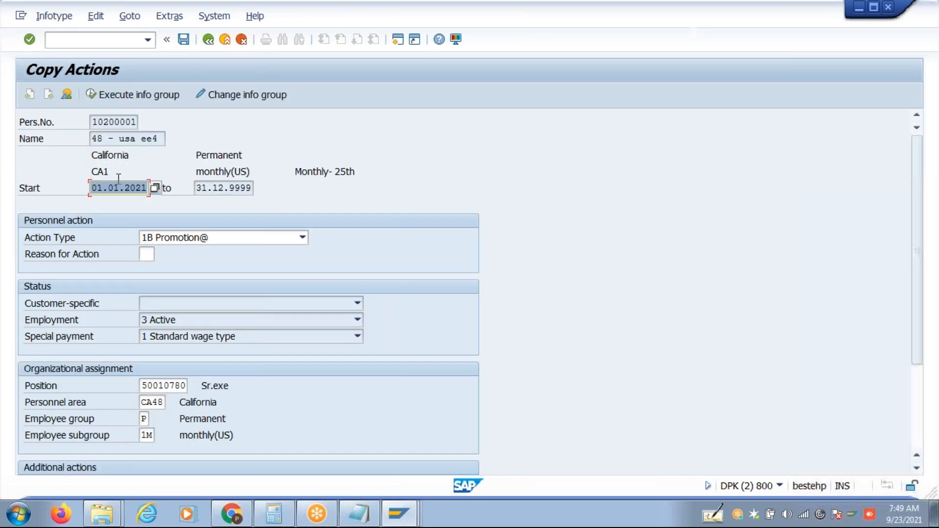
{"action": "type", "text": "4"}
{"action": "left_click", "coordinate": [146, 255]}
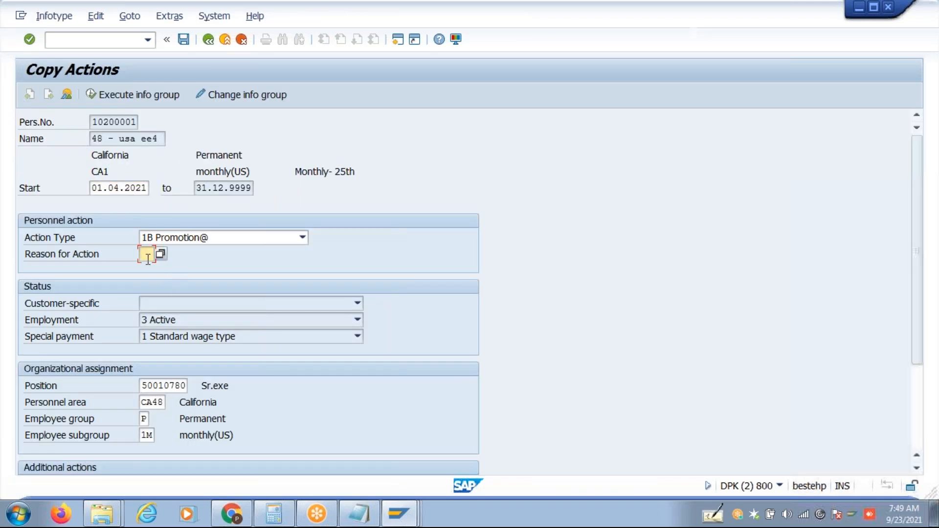
{"action": "key", "text": "F4"}
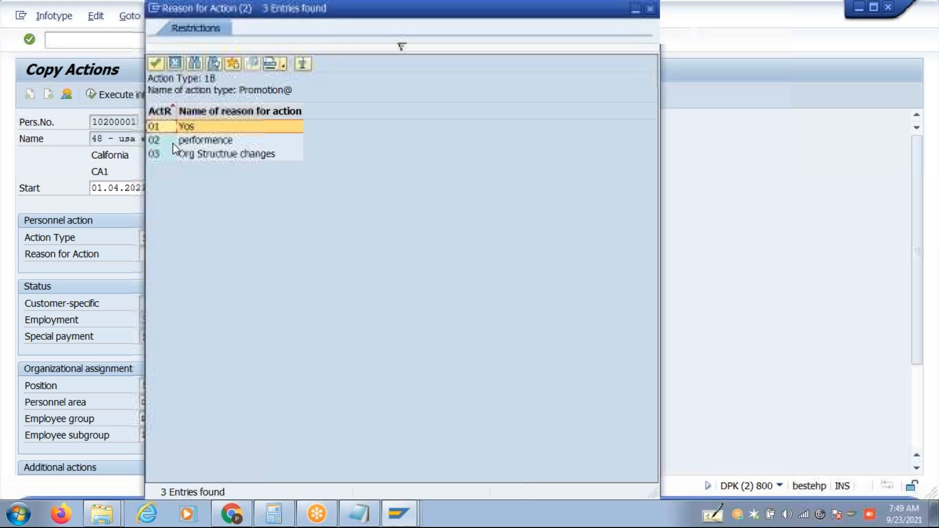
{"action": "left_click", "coordinate": [178, 128]}
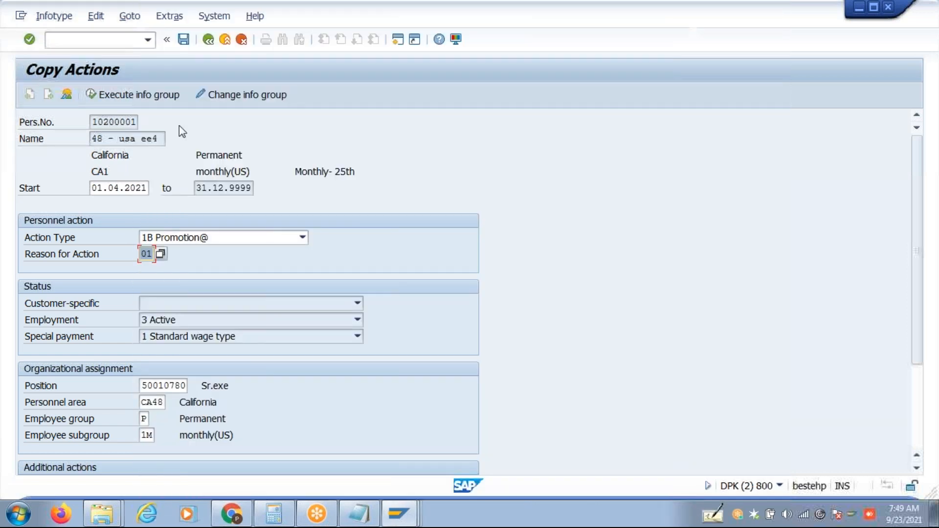
Save the Promotion record and the copied Organizational Assignment, accepting the delimitation warnings.
{"action": "left_click", "coordinate": [184, 40]}
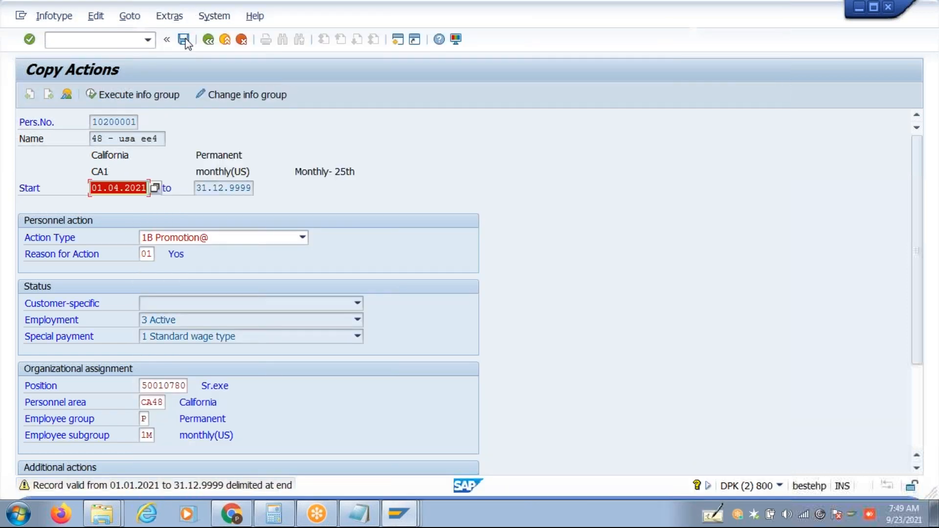
{"action": "left_click", "coordinate": [186, 39]}
{"action": "left_click", "coordinate": [185, 40]}
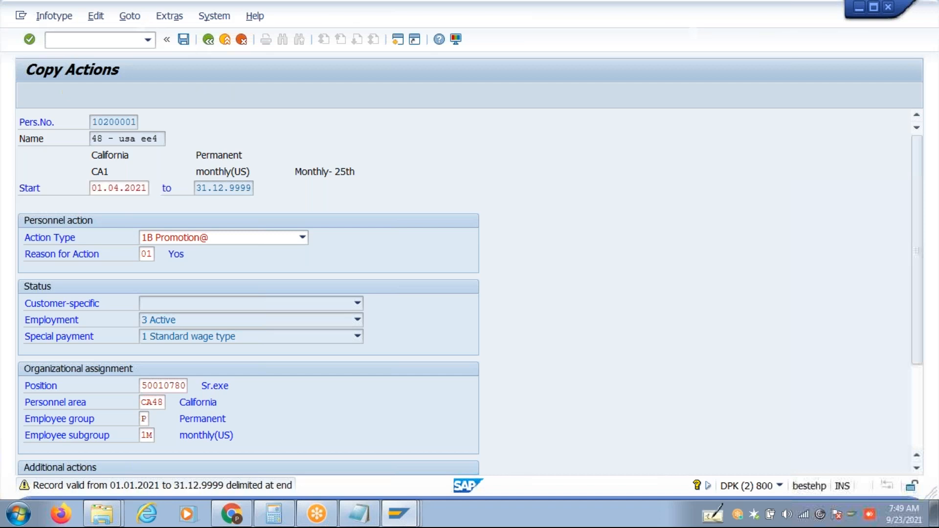
{"action": "left_click", "coordinate": [185, 40]}
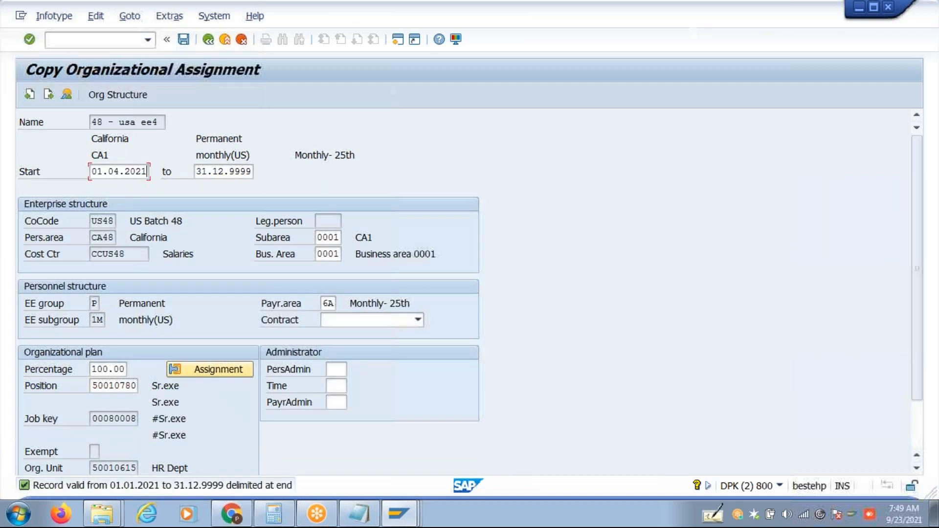
{"action": "left_click", "coordinate": [184, 40]}
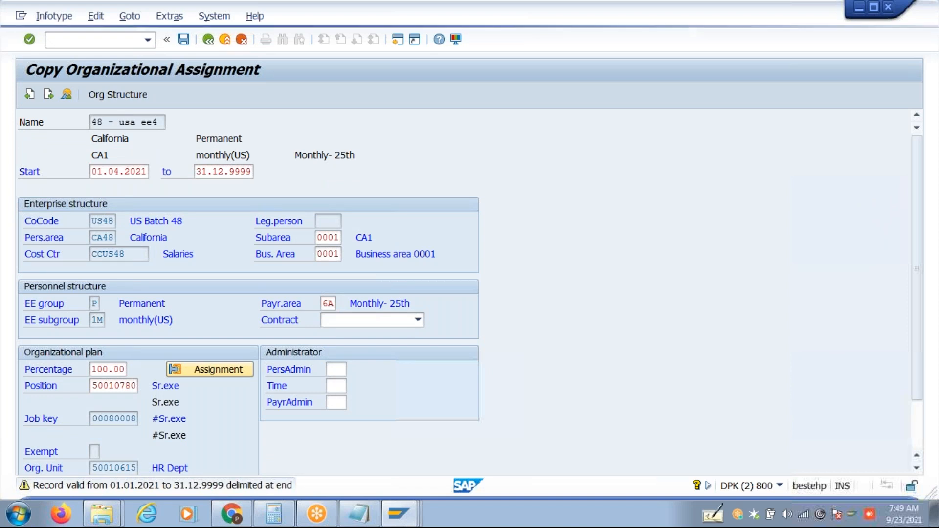
Save Planned Working Time, Basic Pay, both payment screens and Contract Elements to finish.
{"action": "left_click", "coordinate": [52, 98]}
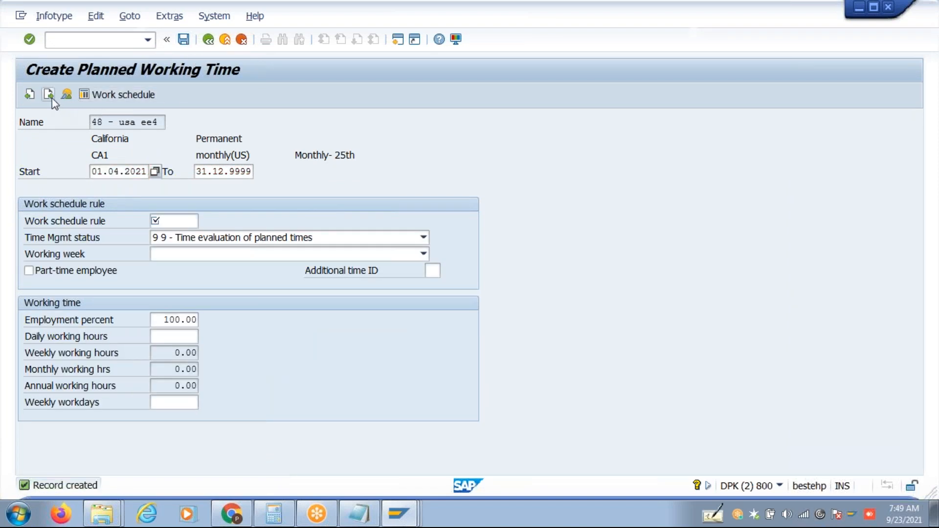
{"action": "left_click", "coordinate": [52, 98]}
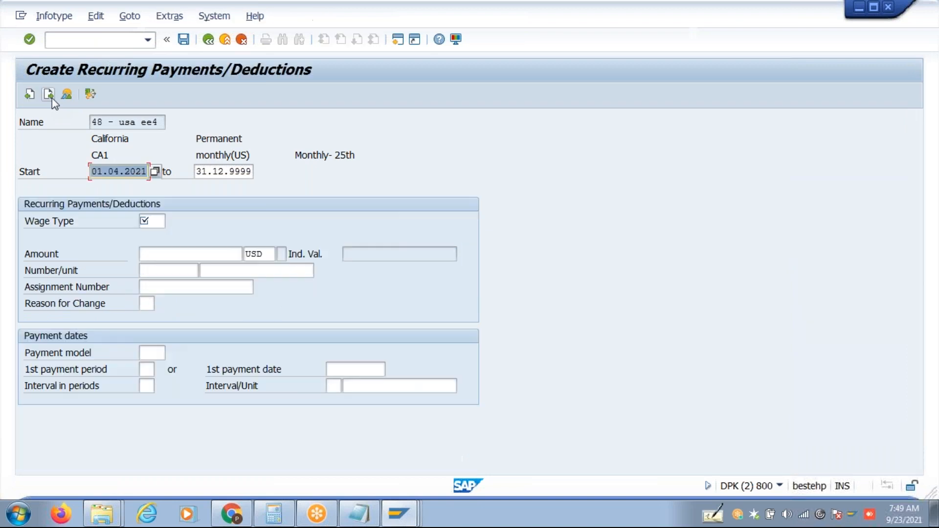
{"action": "left_click", "coordinate": [52, 98]}
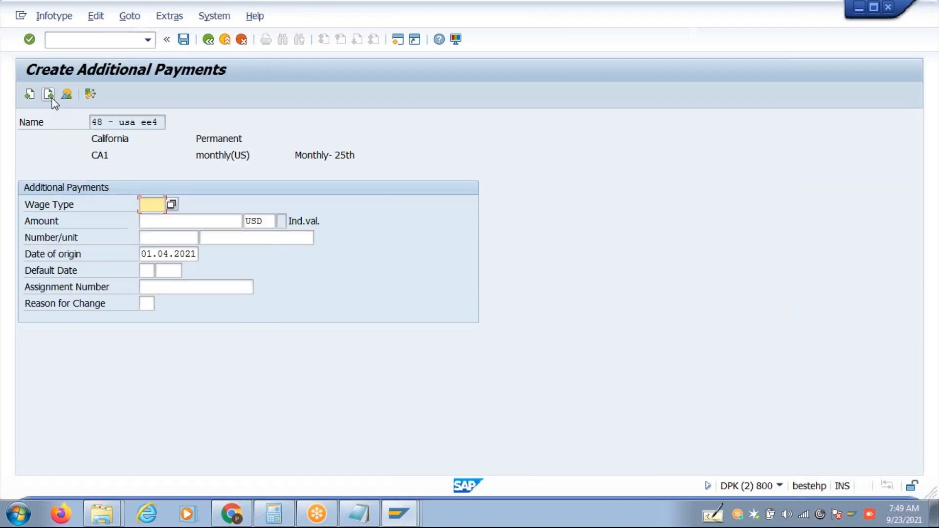
{"action": "left_click", "coordinate": [52, 98]}
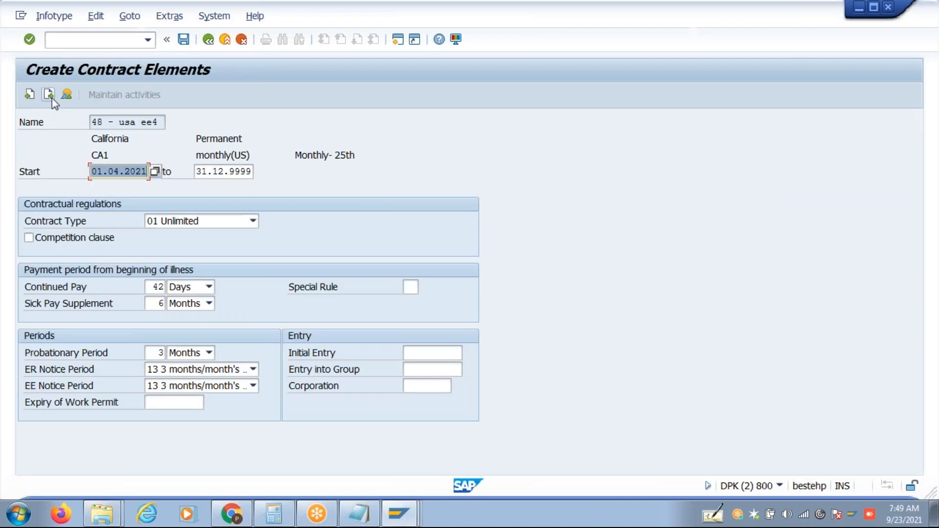
{"action": "left_click", "coordinate": [52, 98]}
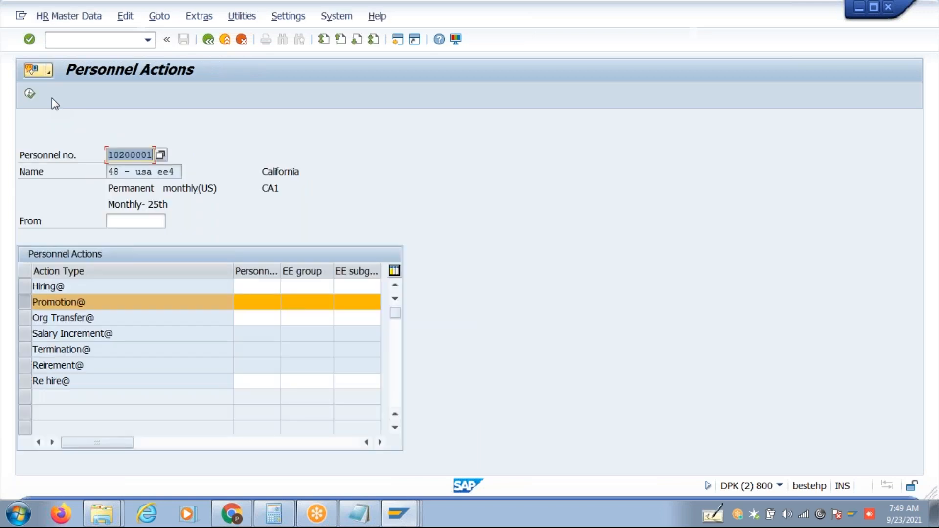
Clear the personnel number and pick an employee from a personnel area HJ40 search.
{"action": "key", "text": "Delete"}
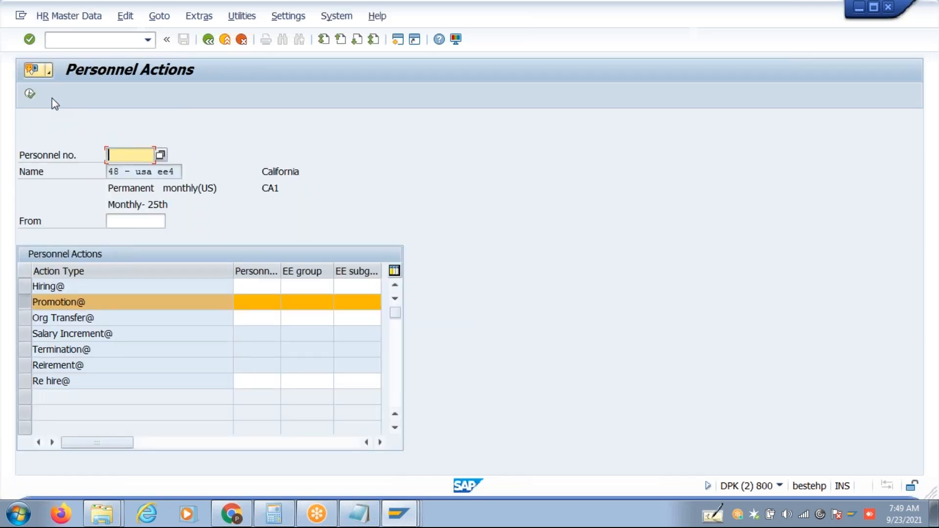
{"action": "left_click", "coordinate": [161, 155]}
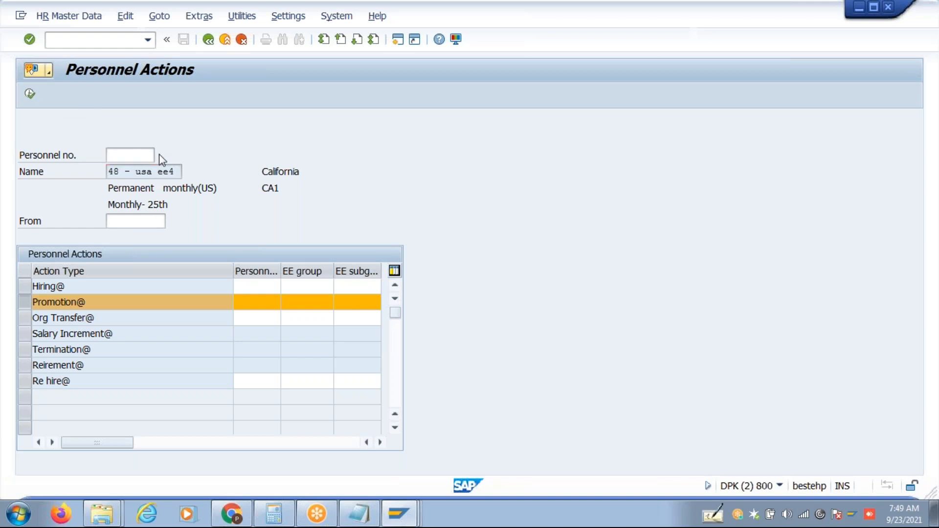
{"action": "type", "text": "HJ40"}
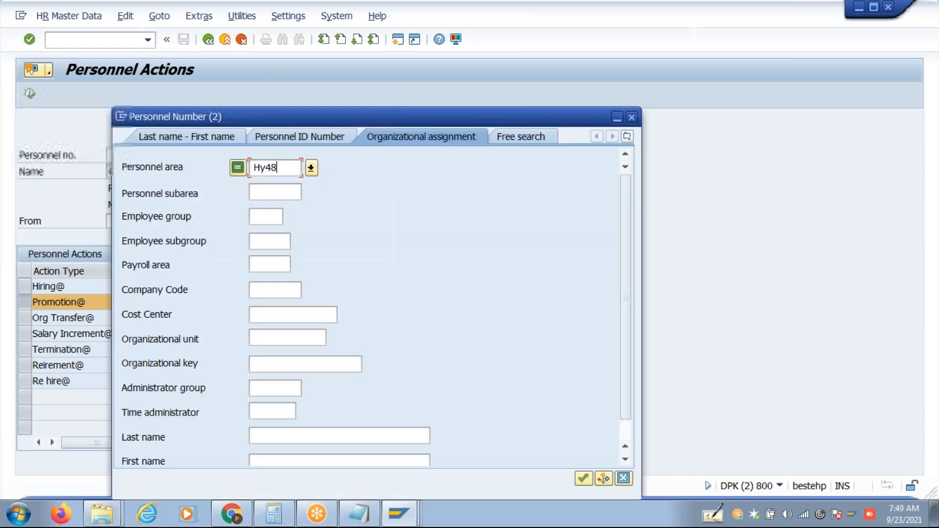
{"action": "key", "text": "Return"}
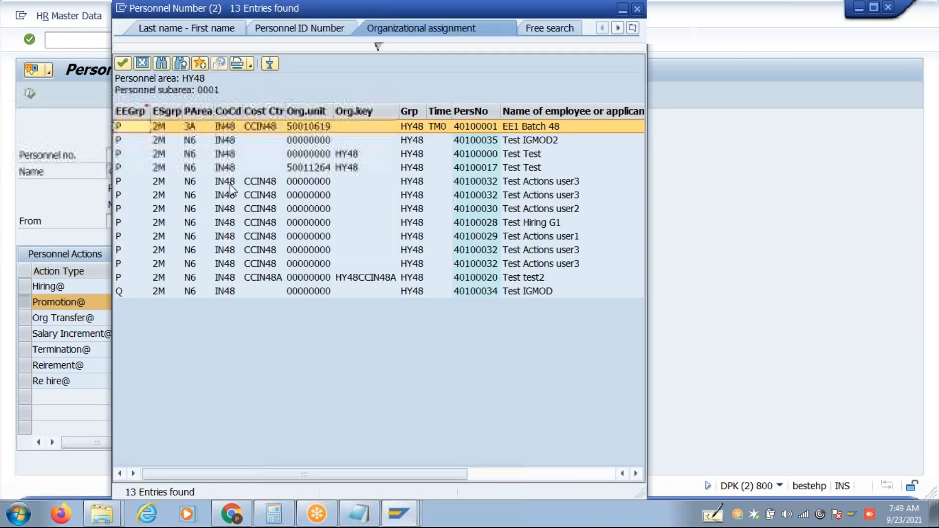
{"action": "double_click", "coordinate": [234, 195]}
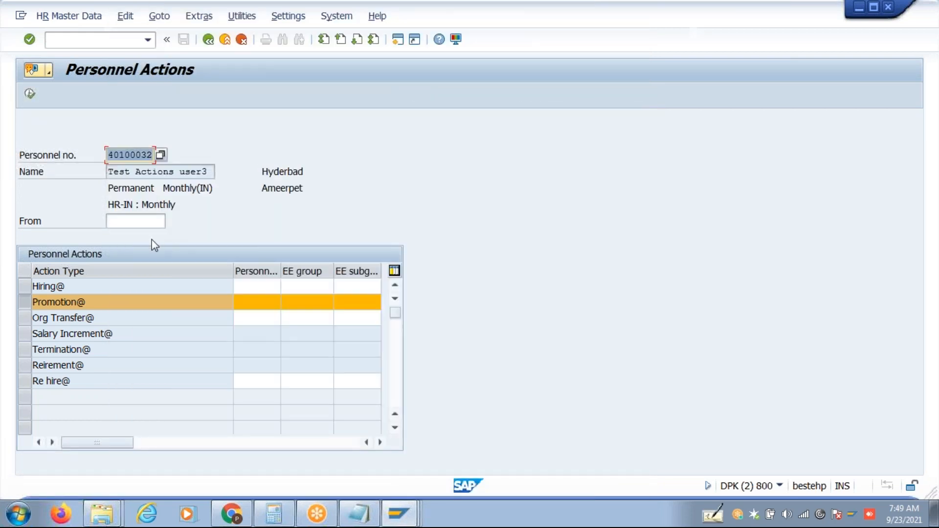
Search personnel area HY48 by organizational assignment, choose one of 13 employees, and execute Promotion.
{"action": "left_click", "coordinate": [158, 158]}
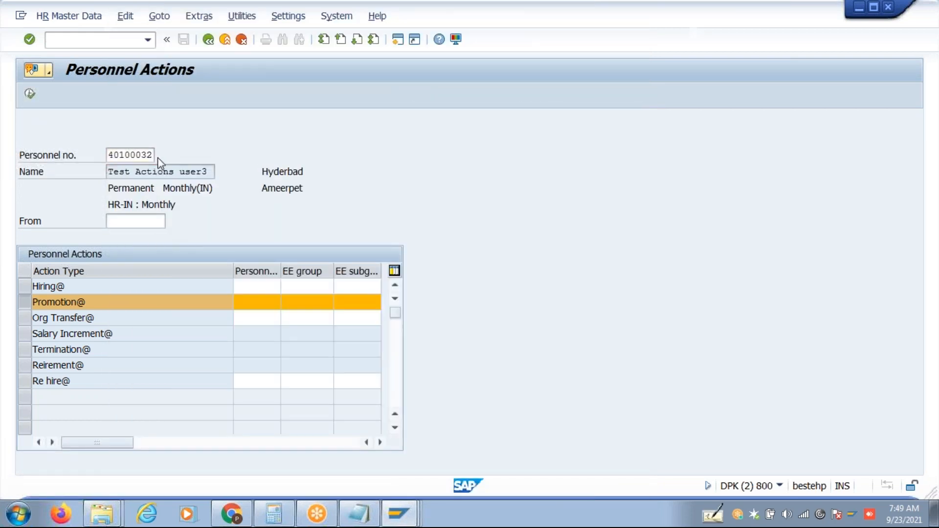
{"action": "left_click", "coordinate": [158, 161]}
{"action": "key", "text": "F4"}
{"action": "type", "text": "Hy38"}
{"action": "key", "text": "Return"}
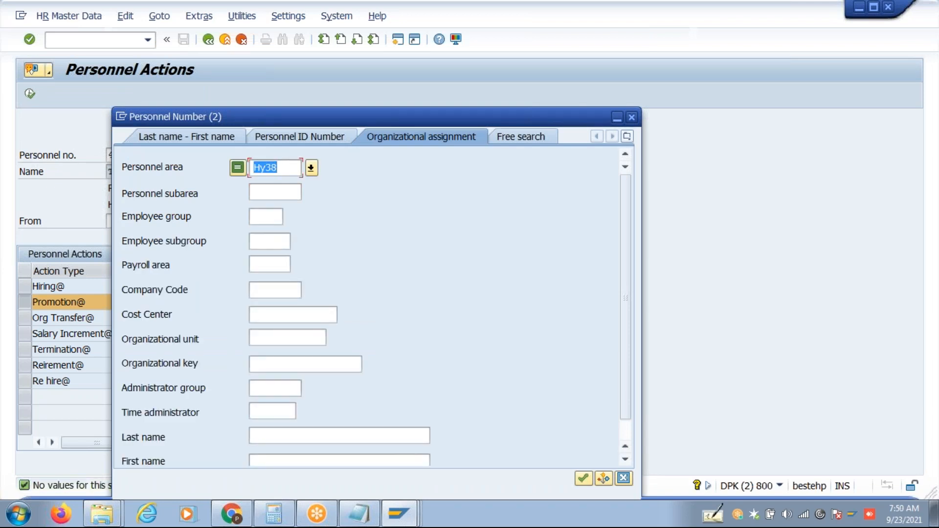
{"action": "type", "text": "hy48"}
{"action": "key", "text": "Return"}
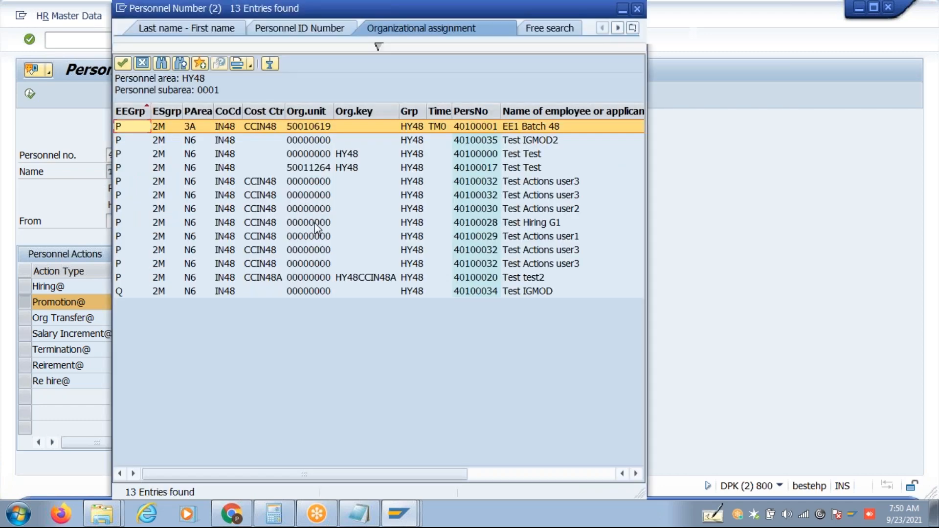
{"action": "double_click", "coordinate": [318, 251]}
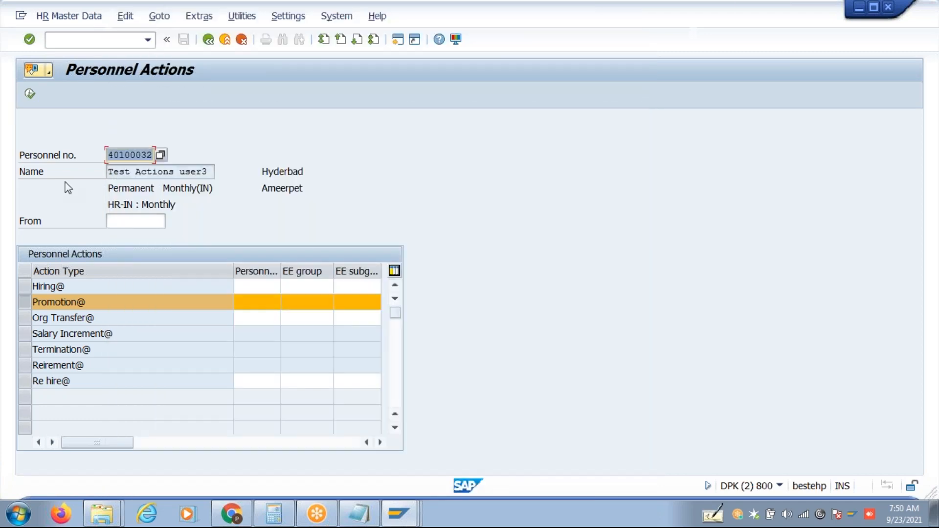
{"action": "left_click", "coordinate": [30, 94]}
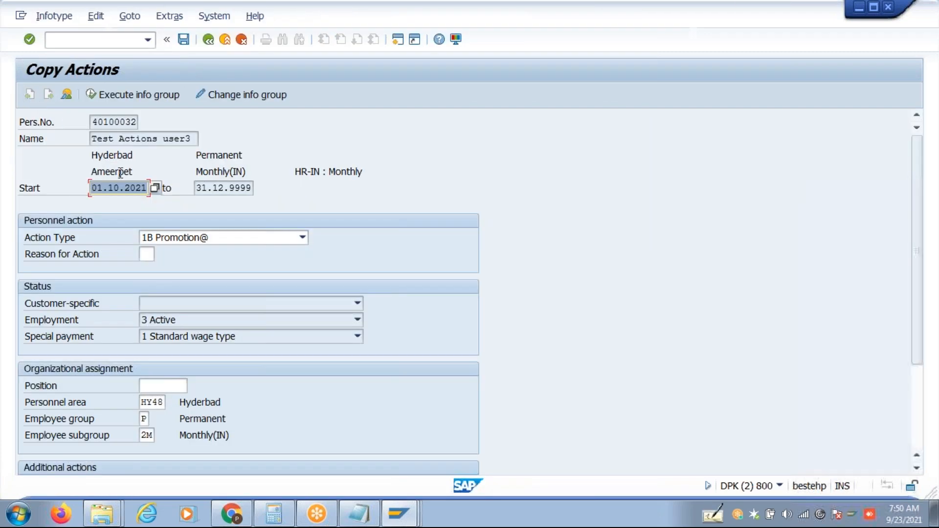
Set the Promotion start to 01.12.2021, position 99999999 and reason for action 01.
{"action": "left_click", "coordinate": [112, 189]}
{"action": "key", "text": "Delete"}
{"action": "type", "text": "2"}
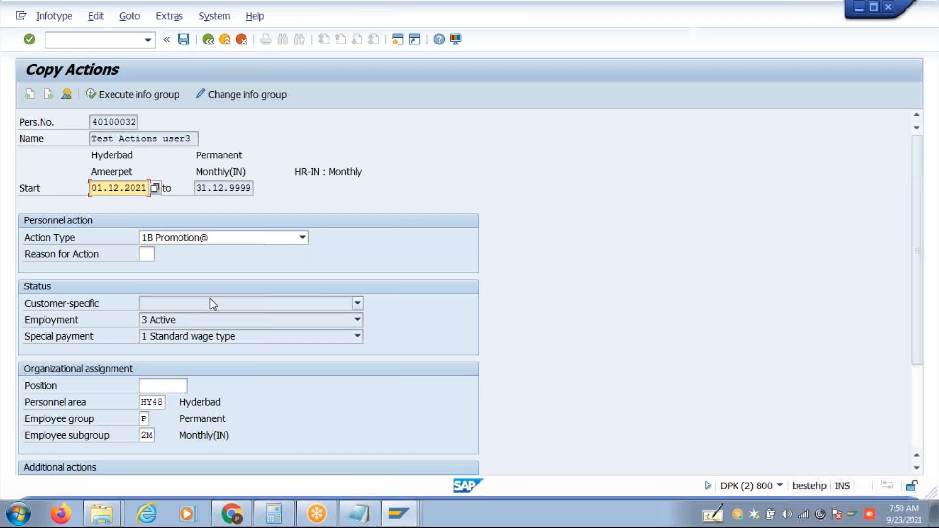
{"action": "left_click", "coordinate": [173, 385]}
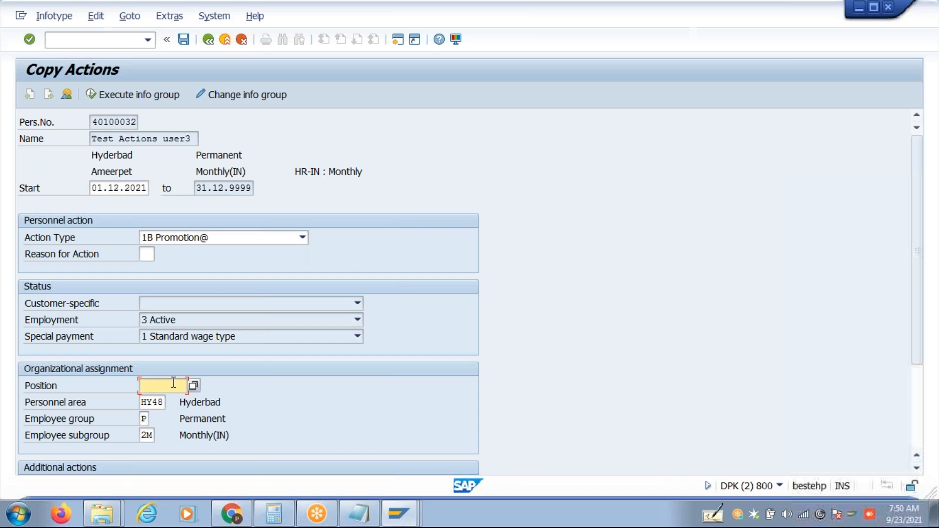
{"action": "left_click", "coordinate": [174, 384]}
{"action": "left_click", "coordinate": [174, 213]}
{"action": "left_click", "coordinate": [147, 254]}
{"action": "left_click", "coordinate": [153, 268]}
Save the Promotion record and the copied Organizational Assignment, confirming the delimit warning.
{"action": "left_click", "coordinate": [184, 39]}
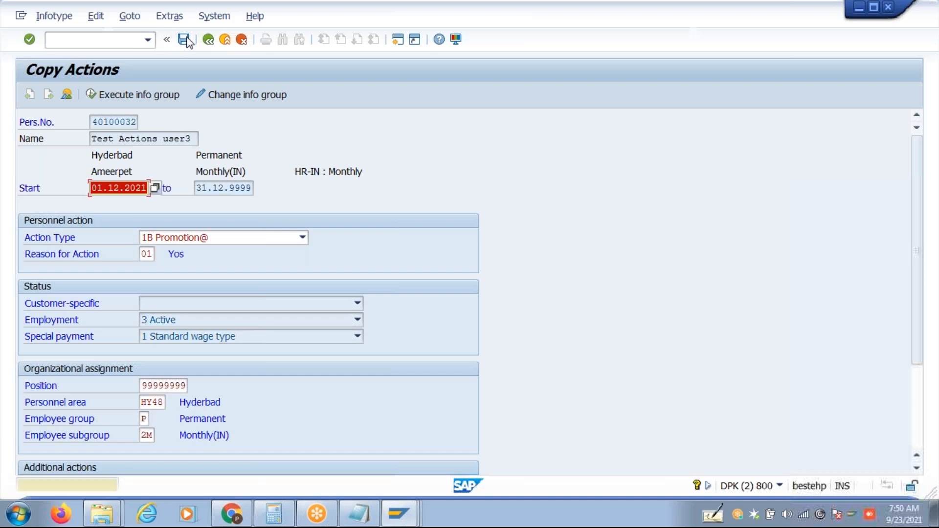
{"action": "left_click", "coordinate": [187, 41]}
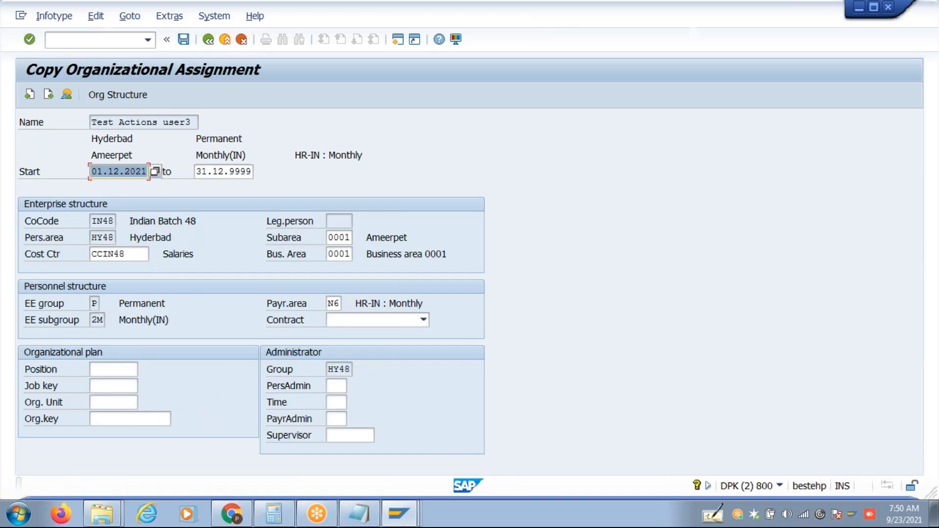
{"action": "key", "text": "ctrl+s"}
{"action": "key", "text": "Return"}
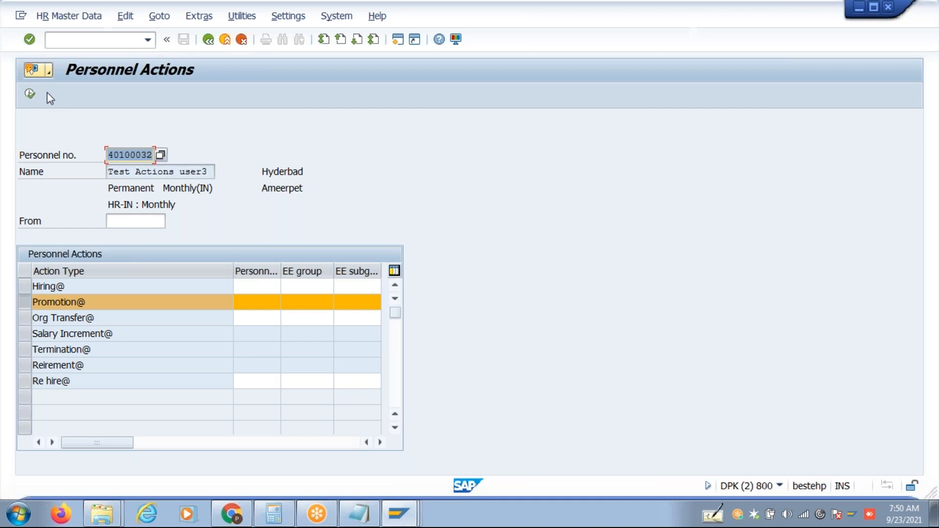
{"action": "left_click", "coordinate": [81, 287]}
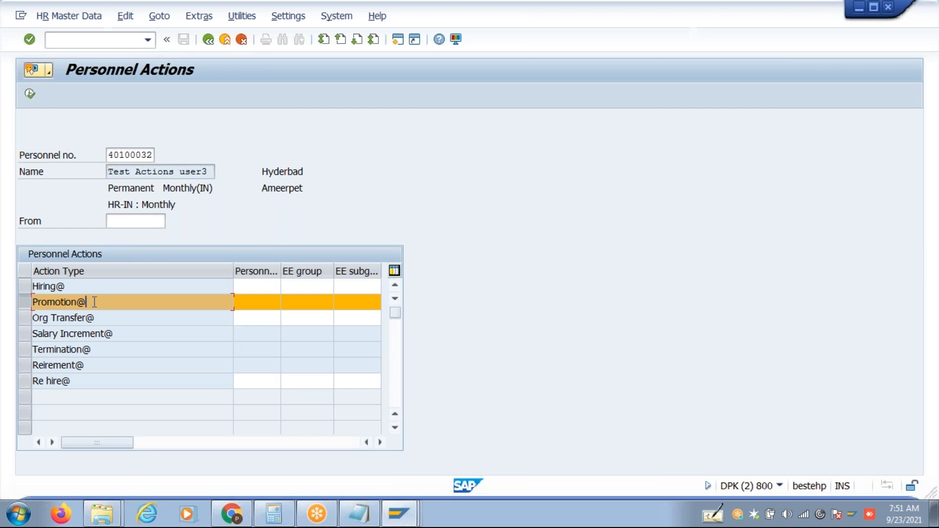
{"action": "left_click", "coordinate": [104, 316]}
{"action": "left_click", "coordinate": [208, 39]}
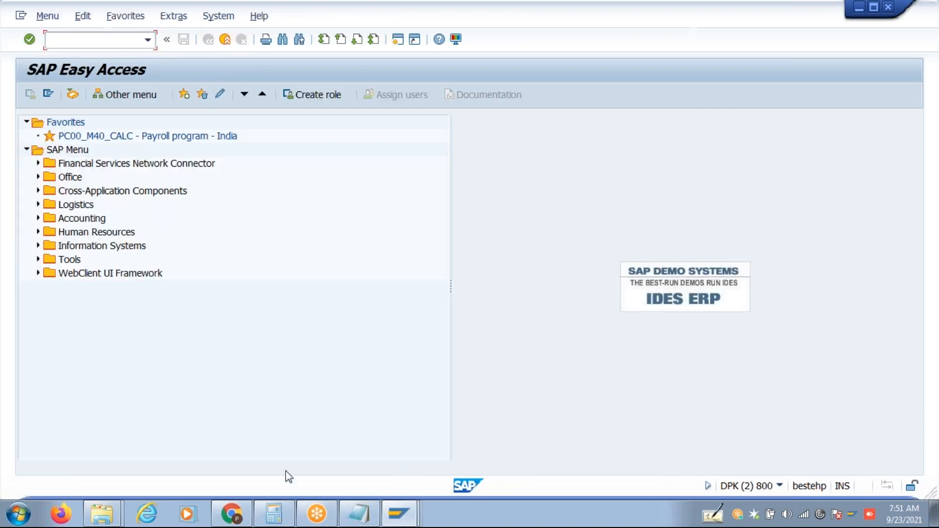
{"action": "left_click", "coordinate": [398, 514]}
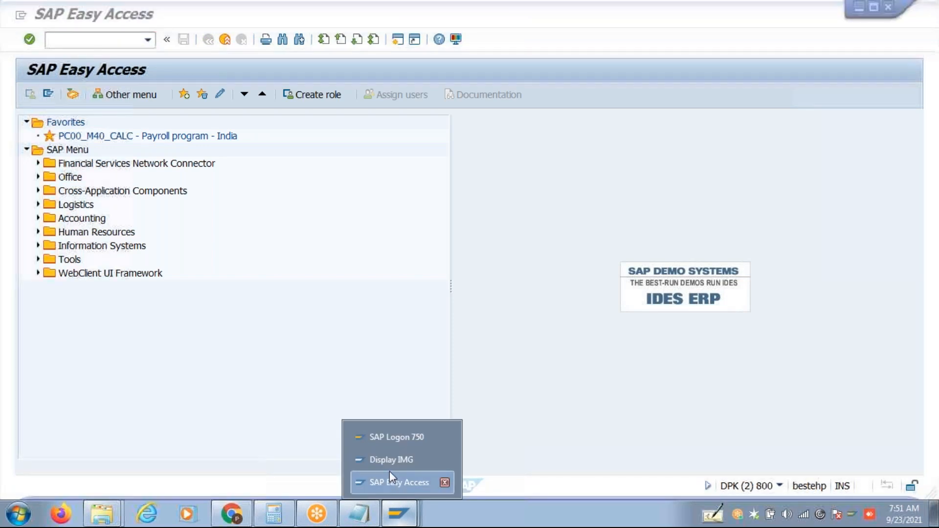
{"action": "left_click", "coordinate": [394, 458]}
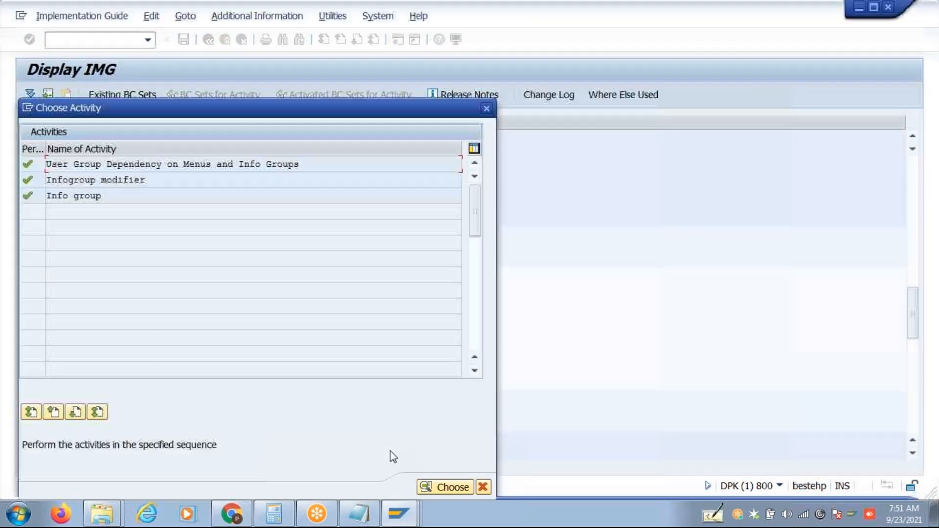
{"action": "double_click", "coordinate": [153, 164]}
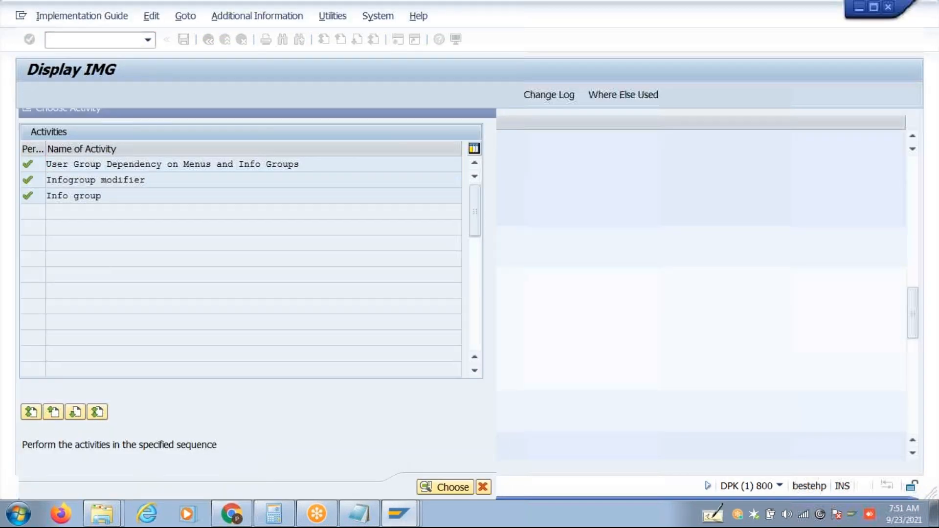
{"action": "left_click", "coordinate": [178, 453]}
{"action": "type", "text": "A"}
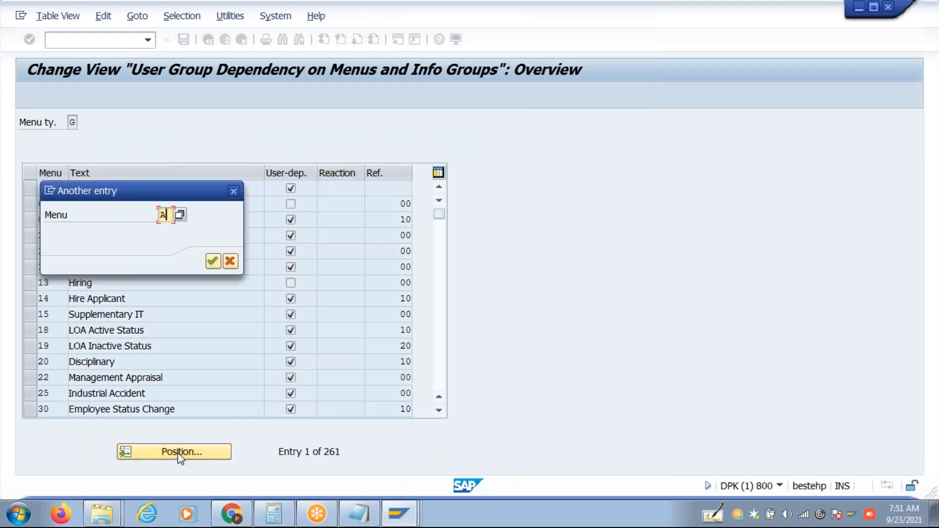
{"action": "type", "text": "3"}
{"action": "key", "text": "Return"}
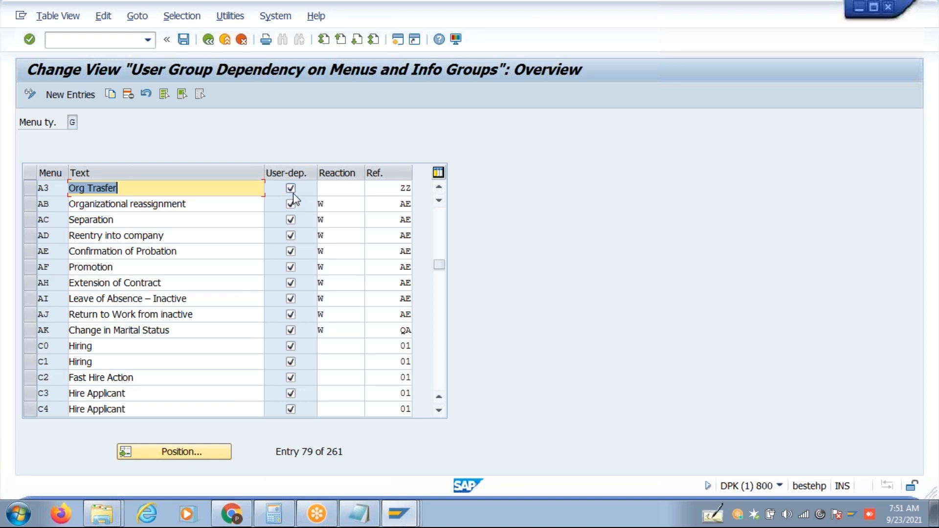
{"action": "left_click", "coordinate": [183, 39]}
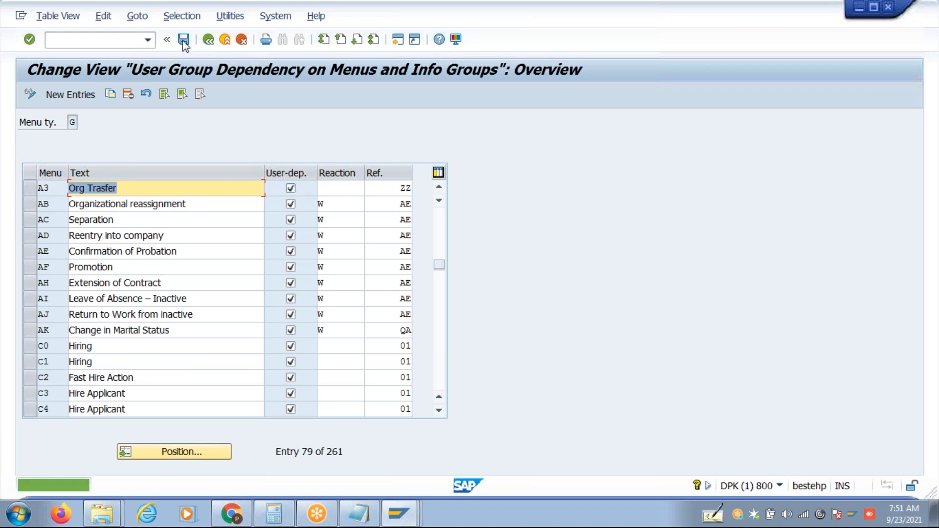
{"action": "left_click", "coordinate": [208, 40]}
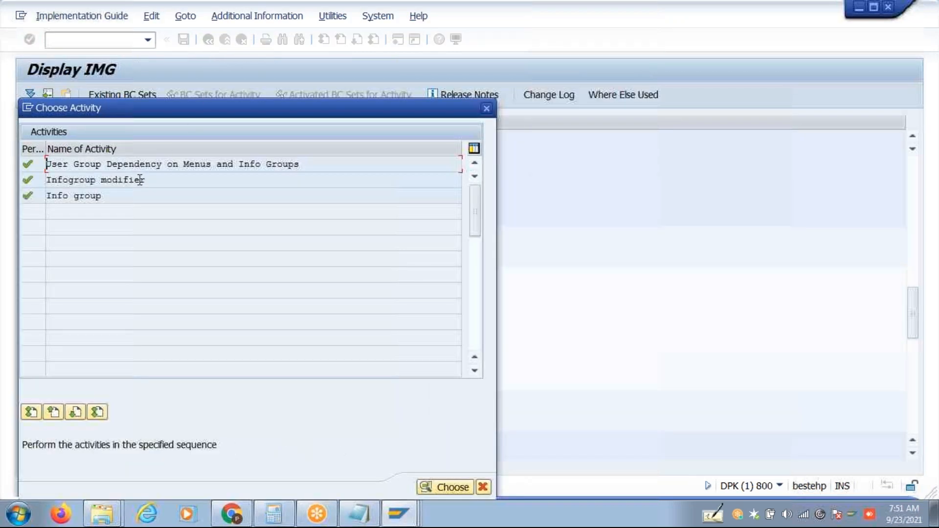
{"action": "double_click", "coordinate": [146, 179]}
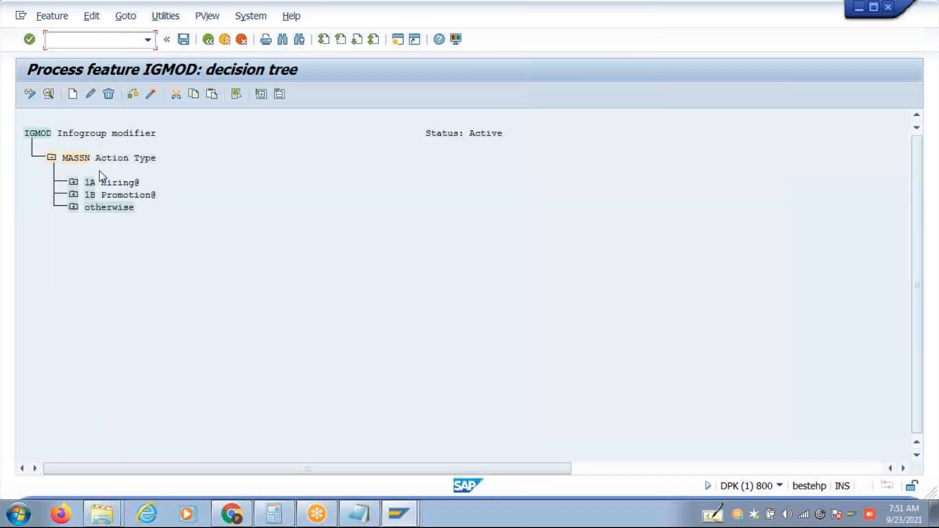
Add action type 1C Org Transfer@ under MASSN in the IGMOD decision tree.
{"action": "left_click", "coordinate": [73, 94]}
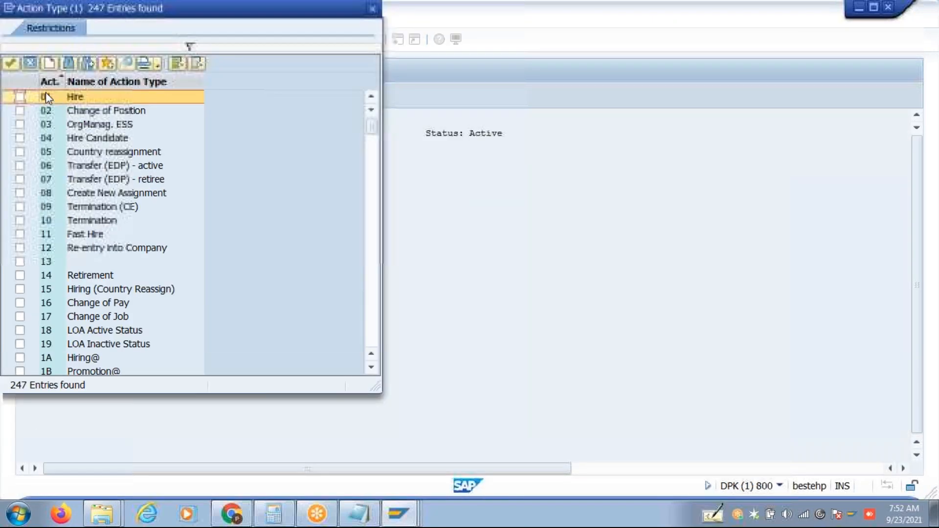
{"action": "left_click", "coordinate": [372, 367]}
{"action": "left_click", "coordinate": [20, 372]}
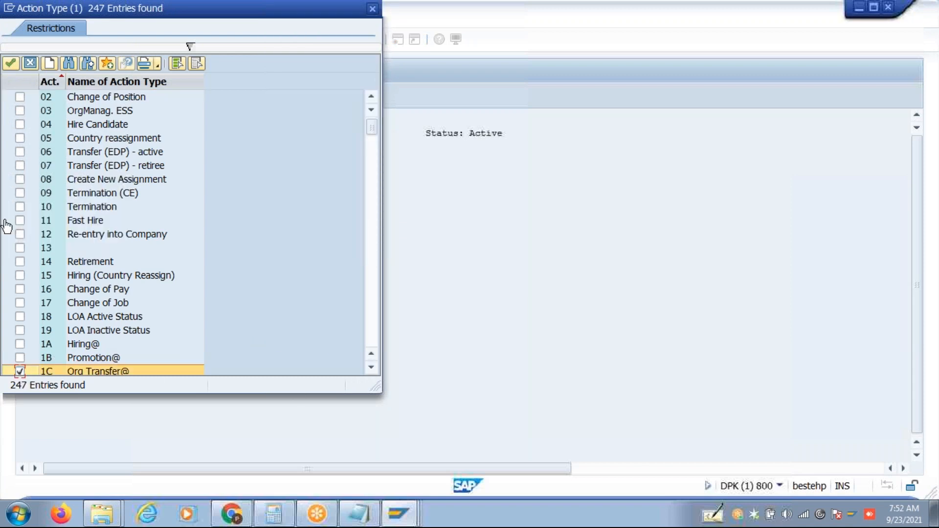
{"action": "left_click", "coordinate": [10, 63]}
Copy the company code rule from Promotion@ and paste it subordinate to 1C Org Transfer@.
{"action": "left_click", "coordinate": [73, 207]}
{"action": "left_click", "coordinate": [116, 234]}
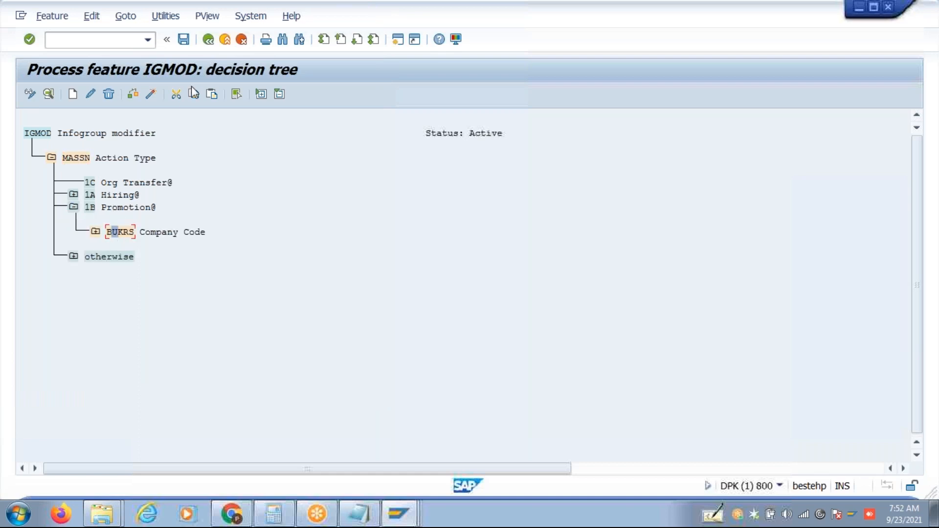
{"action": "left_click", "coordinate": [89, 183]}
{"action": "left_click", "coordinate": [212, 94]}
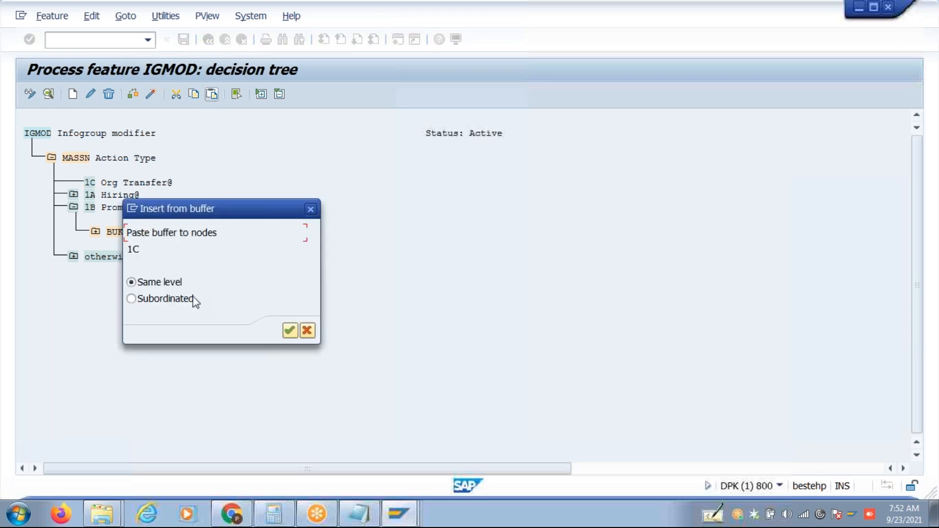
{"action": "left_click", "coordinate": [175, 300]}
{"action": "left_click", "coordinate": [290, 331]}
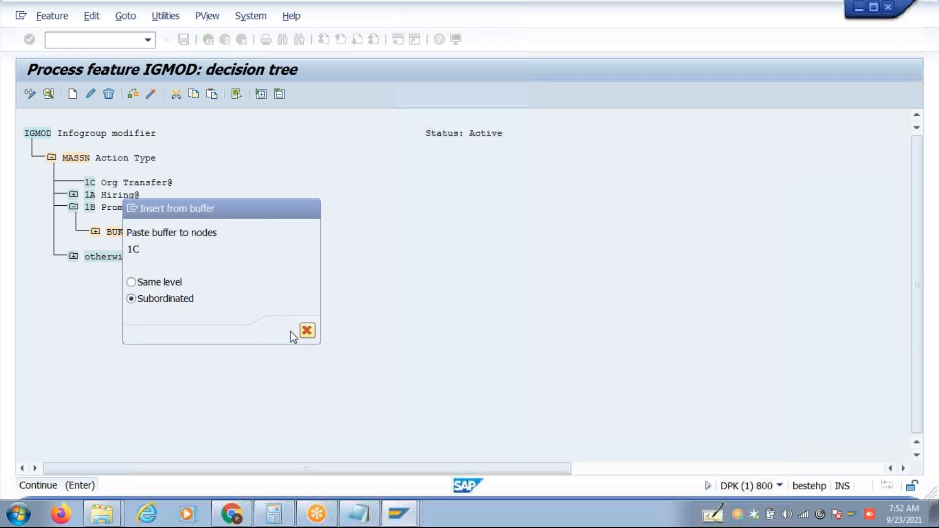
Expand the full tree, save and generate the IGMOD feature under the customizing request.
{"action": "left_click", "coordinate": [257, 95]}
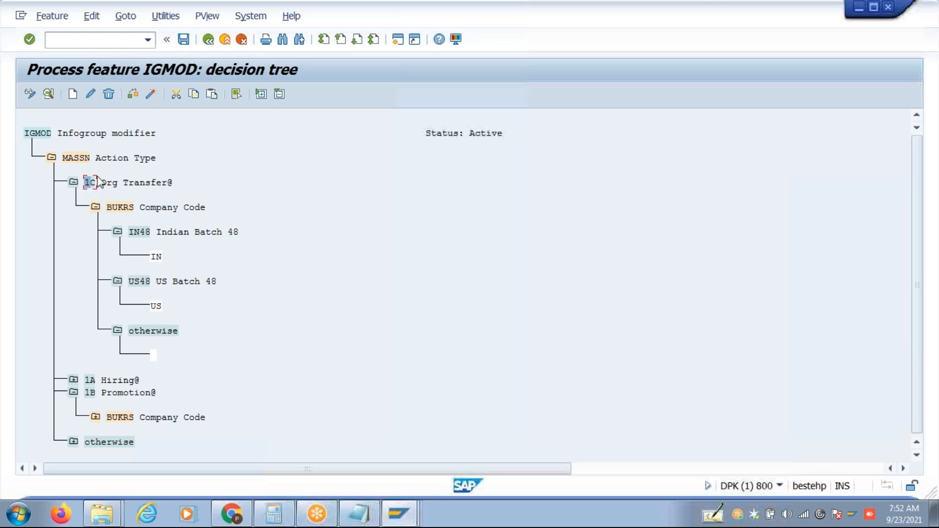
{"action": "left_click", "coordinate": [151, 94]}
{"action": "left_click", "coordinate": [243, 251]}
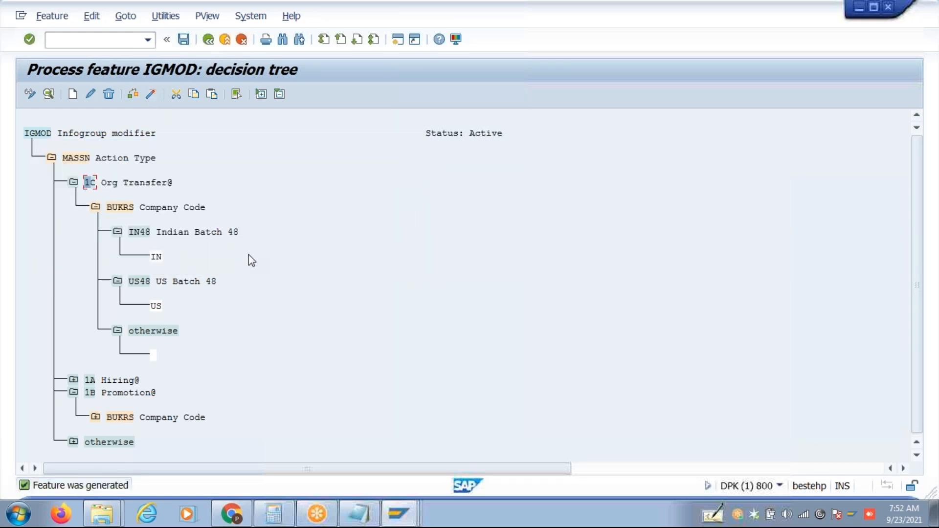
{"action": "left_click", "coordinate": [216, 41]}
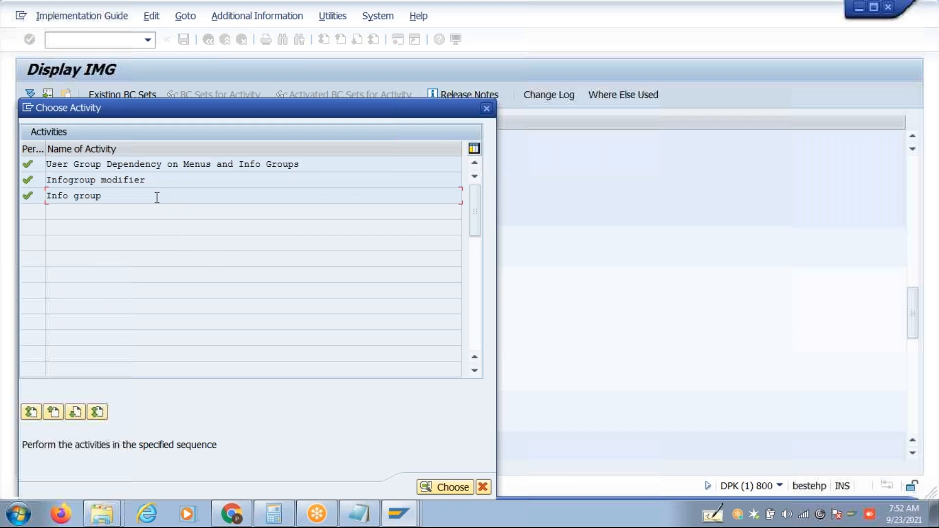
Open the Info group activity for work area A3 Org Trasfer.
{"action": "double_click", "coordinate": [157, 198]}
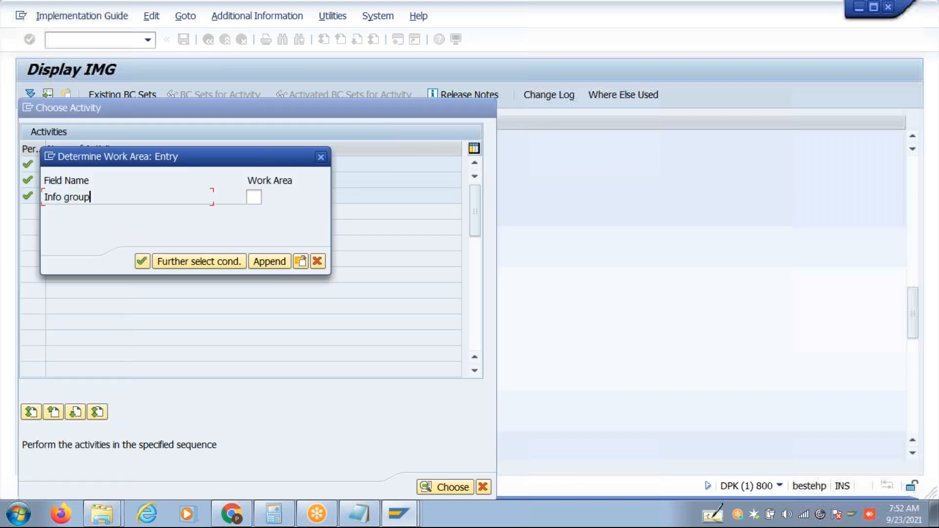
{"action": "left_click", "coordinate": [252, 196]}
{"action": "type", "text": "A3"}
{"action": "key", "text": "Return"}
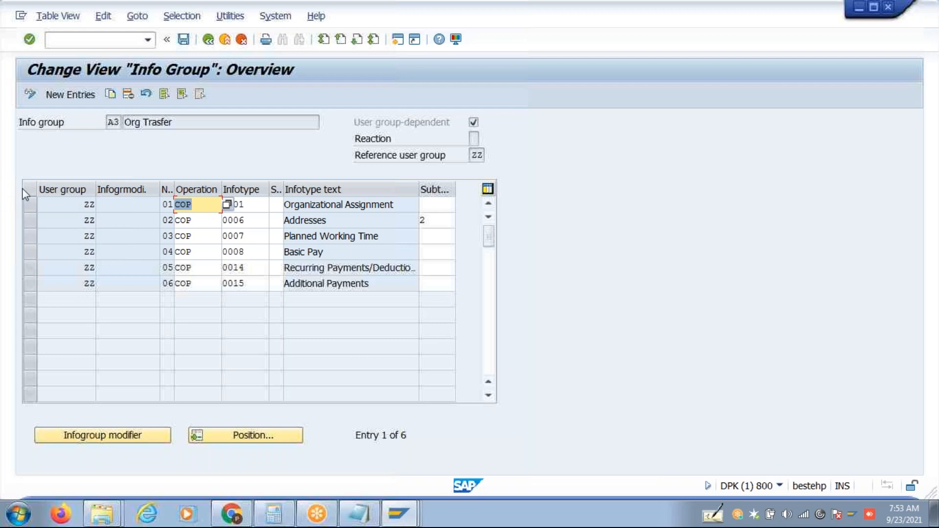
Select all six A3 rows (infotypes 0001, 0006, 0007, 0008, 0014, 0015) and copy them as new entries.
{"action": "left_click", "coordinate": [29, 205]}
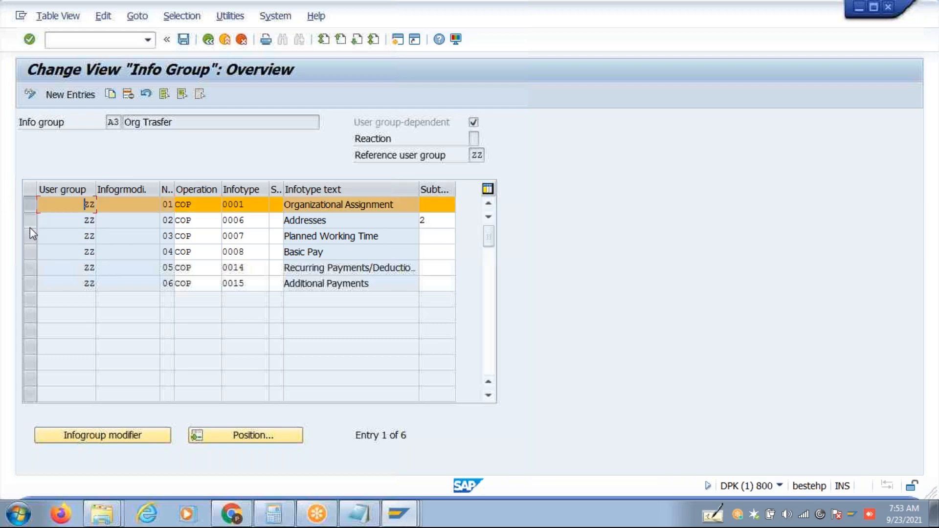
{"action": "left_click", "coordinate": [30, 220]}
{"action": "left_click", "coordinate": [31, 247]}
{"action": "left_click", "coordinate": [33, 239]}
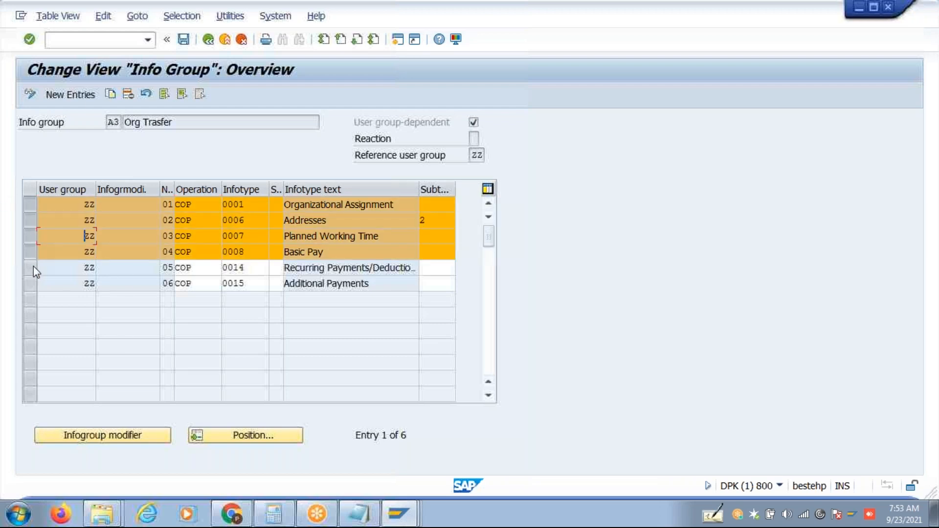
{"action": "left_click", "coordinate": [33, 268]}
{"action": "left_click", "coordinate": [32, 284]}
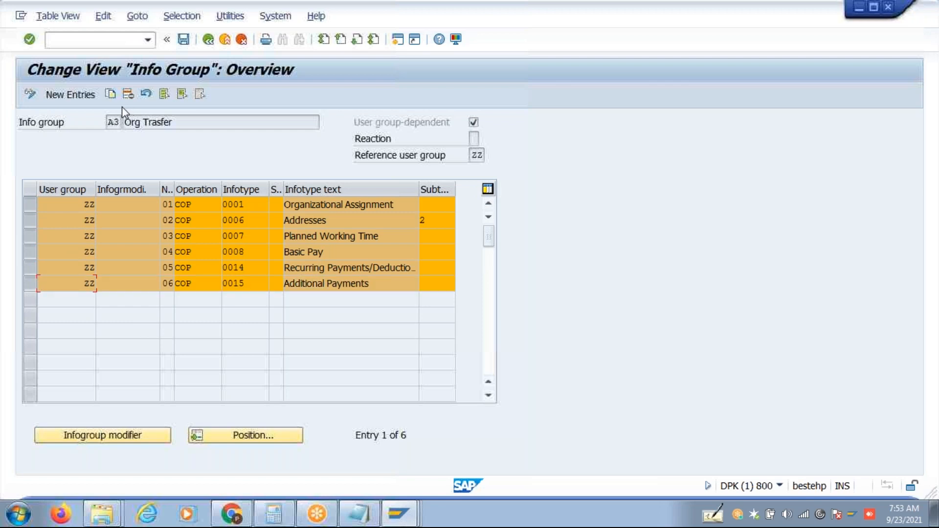
{"action": "left_click", "coordinate": [110, 94]}
Give all six copied rows infogroup modifier US and save them to the customizing request.
{"action": "left_click", "coordinate": [135, 205]}
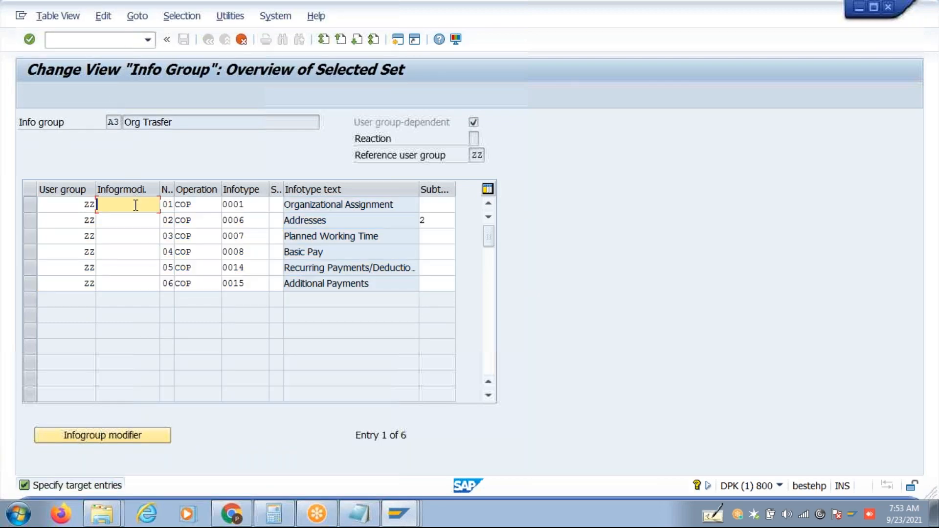
{"action": "type", "text": "US"}
{"action": "left_click", "coordinate": [120, 222]}
{"action": "type", "text": "US"}
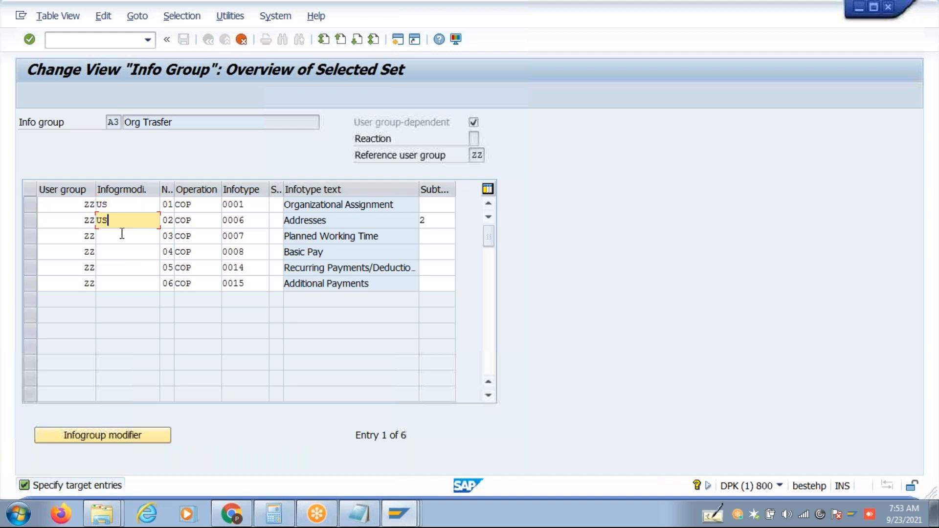
{"action": "left_click", "coordinate": [122, 235]}
{"action": "type", "text": "US"}
{"action": "left_click", "coordinate": [123, 251]}
{"action": "type", "text": "US"}
{"action": "left_click", "coordinate": [125, 267]}
{"action": "type", "text": "US"}
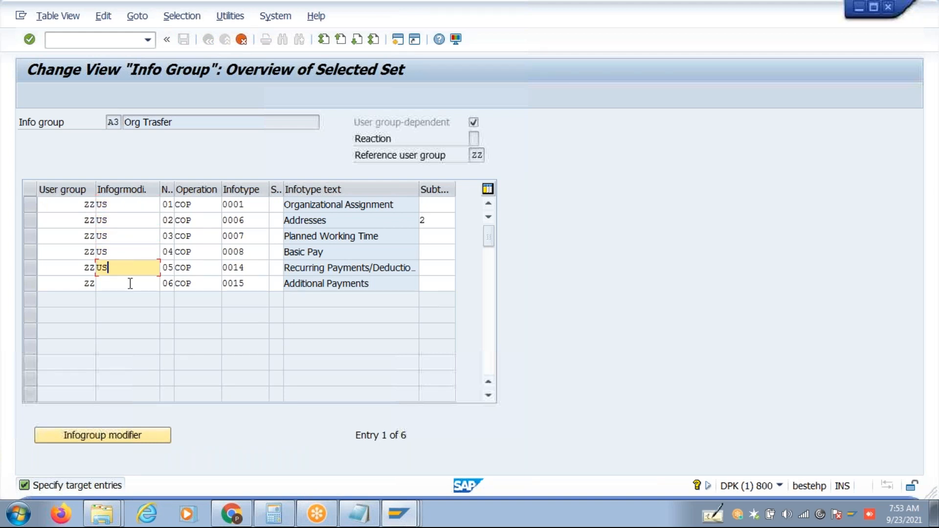
{"action": "left_click", "coordinate": [130, 284]}
{"action": "type", "text": "US"}
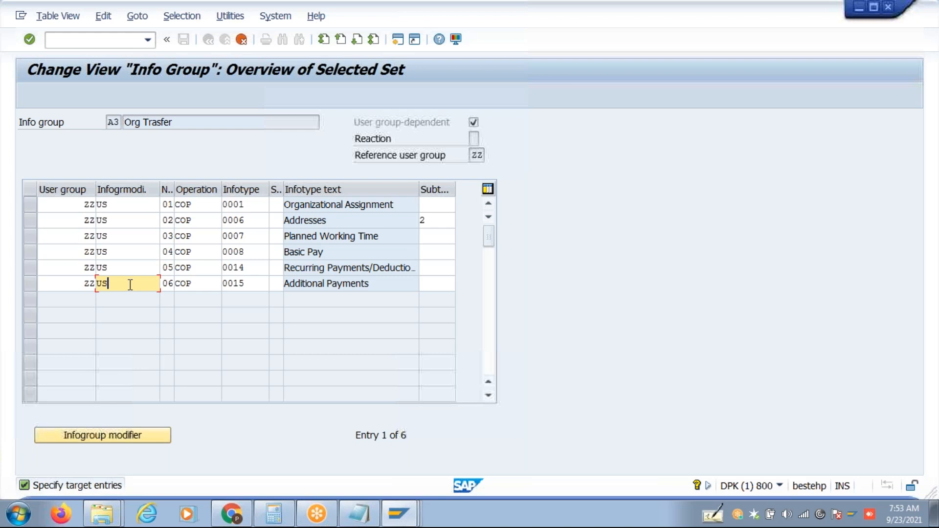
{"action": "key", "text": "Return"}
{"action": "key", "text": "ctrl+s"}
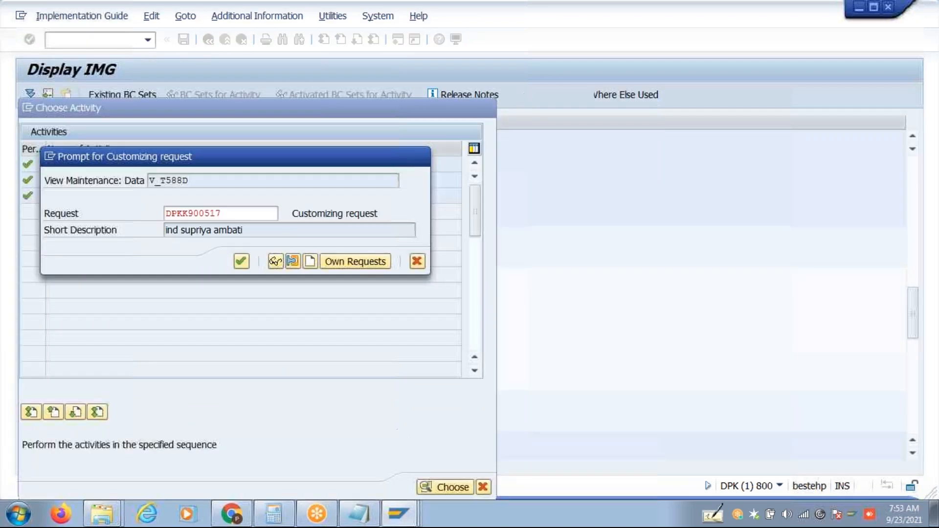
{"action": "key", "text": "Return"}
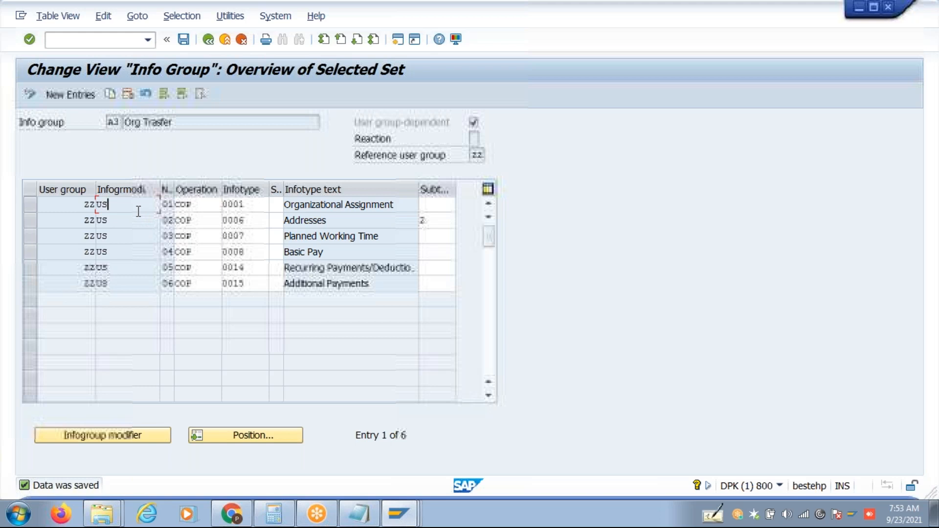
Copy rows 01–05 and paste them into new info group entries.
{"action": "left_click_drag", "start_coordinate": [80, 201], "coordinate": [240, 266]}
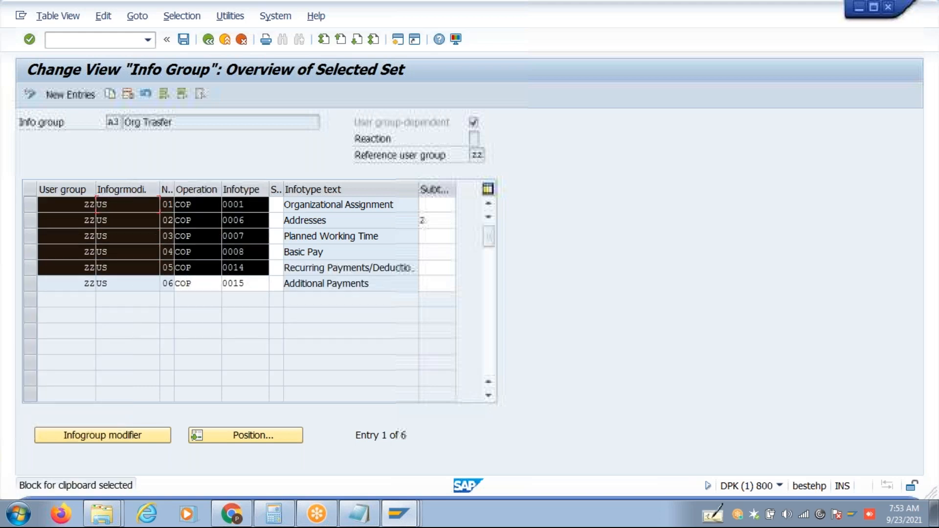
{"action": "key", "text": "ctrl+c"}
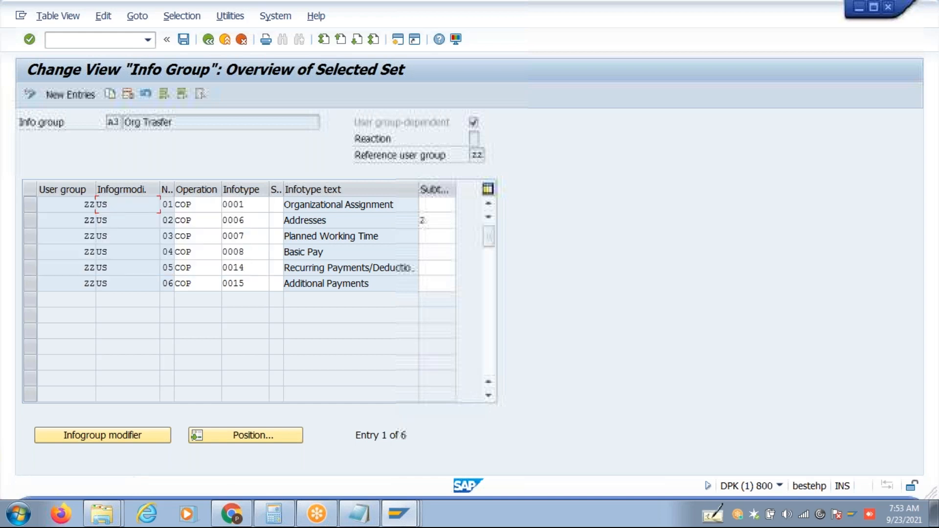
{"action": "left_click_drag", "start_coordinate": [84, 202], "coordinate": [440, 267]}
{"action": "key", "text": "ctrl+c"}
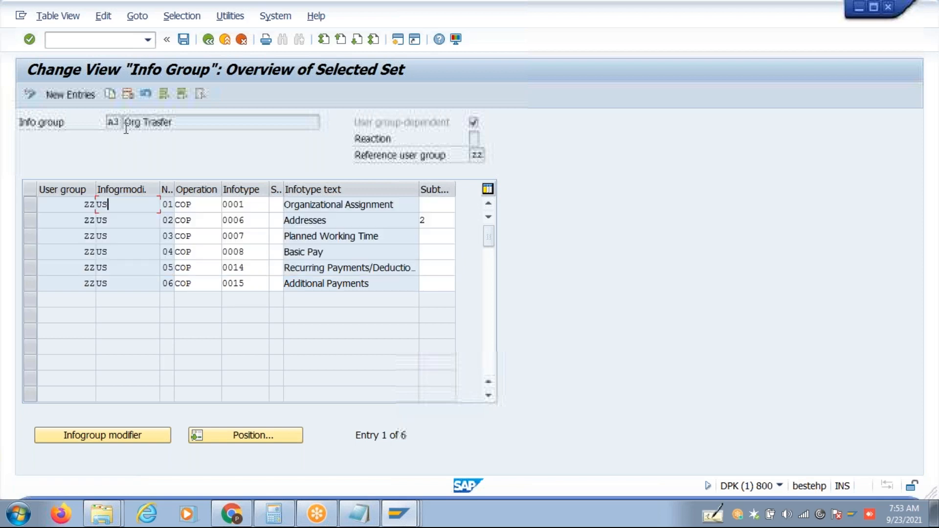
{"action": "left_click", "coordinate": [89, 101]}
{"action": "key", "text": "ctrl+v"}
Change the infogroup modifier from US to IN on all five pasted rows.
{"action": "key", "text": "Tab"}
{"action": "type", "text": "IN"}
{"action": "key", "text": "Down"}
{"action": "key", "text": "BackSpace"}
{"action": "key", "text": "BackSpace"}
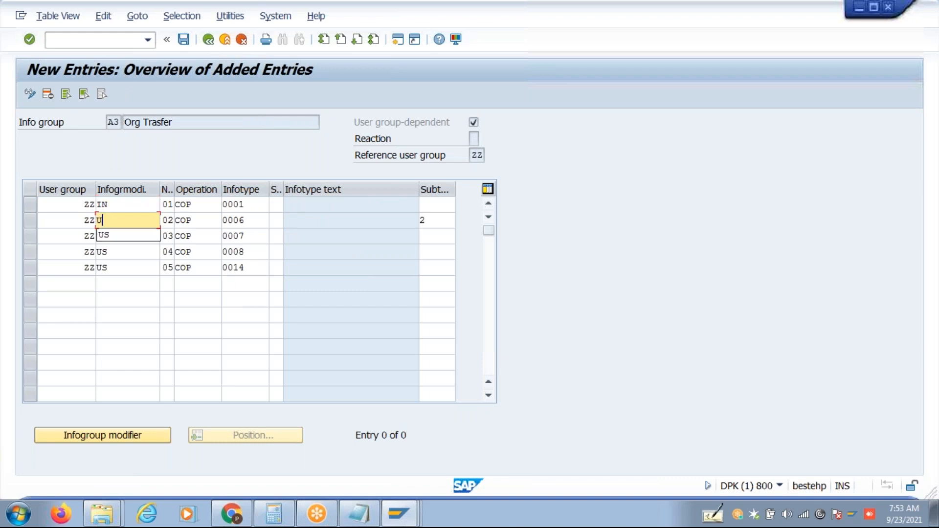
{"action": "type", "text": "IN"}
{"action": "key", "text": "Down"}
{"action": "key", "text": "BackSpace"}
{"action": "key", "text": "BackSpace"}
{"action": "type", "text": "IN"}
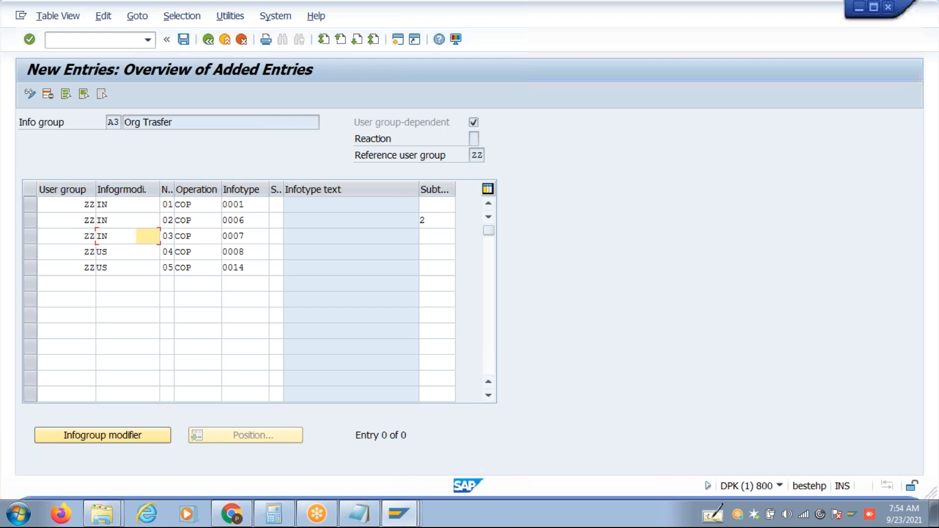
{"action": "key", "text": "Down"}
{"action": "key", "text": "BackSpace"}
{"action": "key", "text": "BackSpace"}
{"action": "type", "text": "IN"}
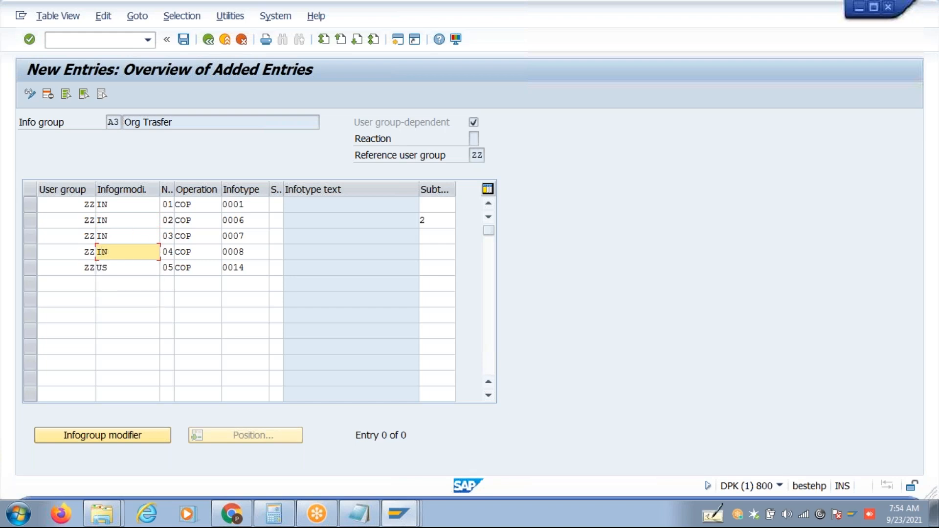
{"action": "key", "text": "Down"}
{"action": "key", "text": "BackSpace"}
{"action": "key", "text": "BackSpace"}
{"action": "type", "text": "IN"}
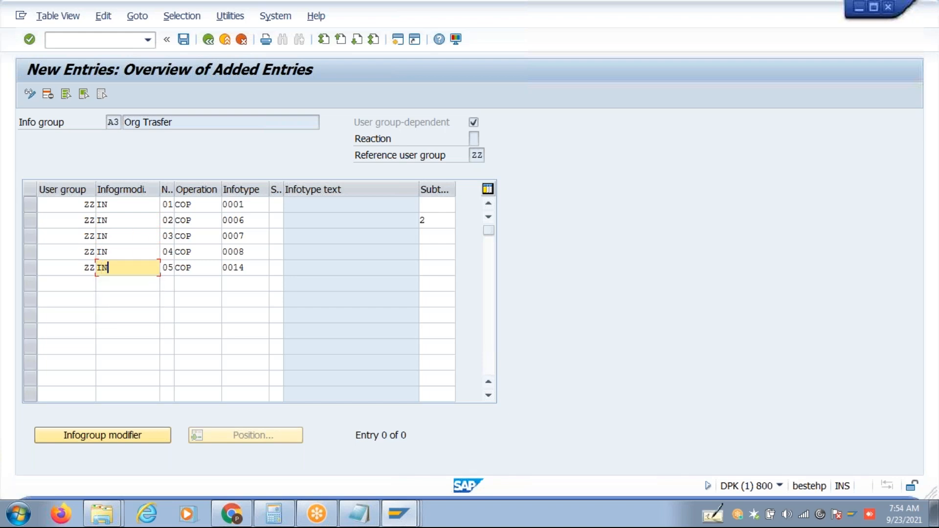
Save the IN entries and return to the Info Group overview.
{"action": "key", "text": "ctrl+s"}
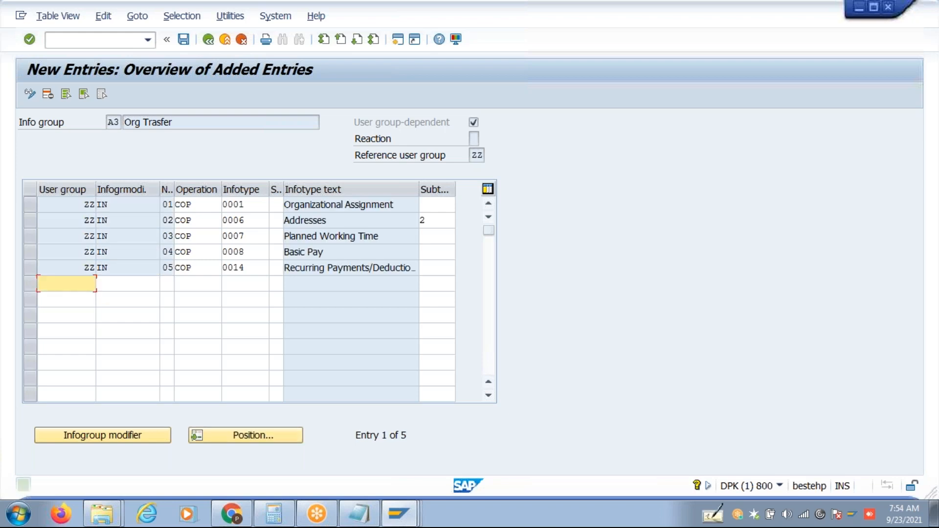
{"action": "key", "text": "ctrl+s"}
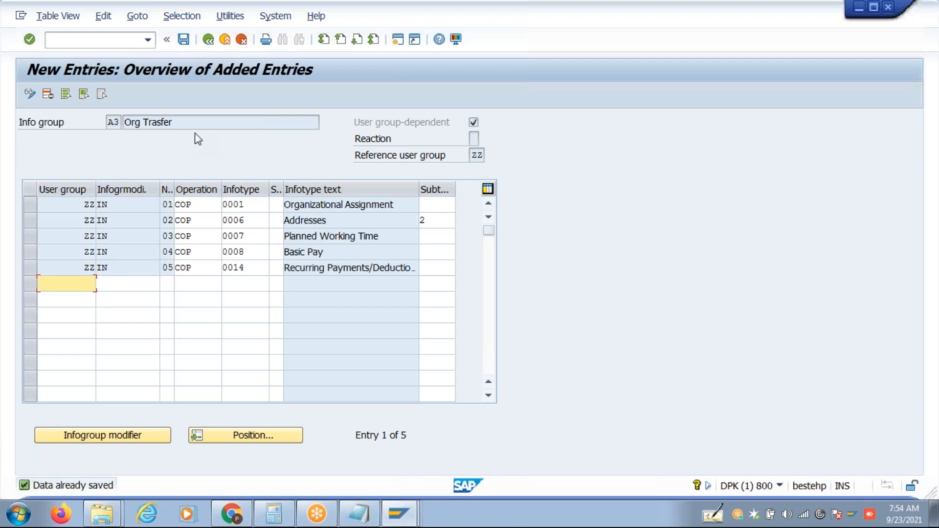
{"action": "left_click", "coordinate": [208, 40]}
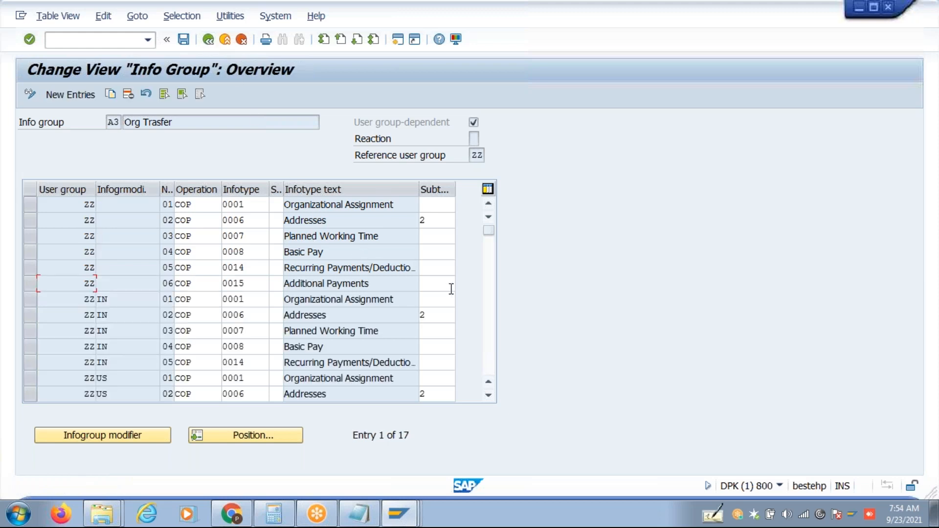
Save the Org Transfer info group entries again.
{"action": "left_click", "coordinate": [489, 395]}
{"action": "left_click", "coordinate": [489, 395]}
{"action": "left_click", "coordinate": [488, 396]}
{"action": "left_click", "coordinate": [489, 395]}
{"action": "left_click", "coordinate": [489, 396]}
{"action": "left_click", "coordinate": [489, 395]}
{"action": "left_click", "coordinate": [489, 396]}
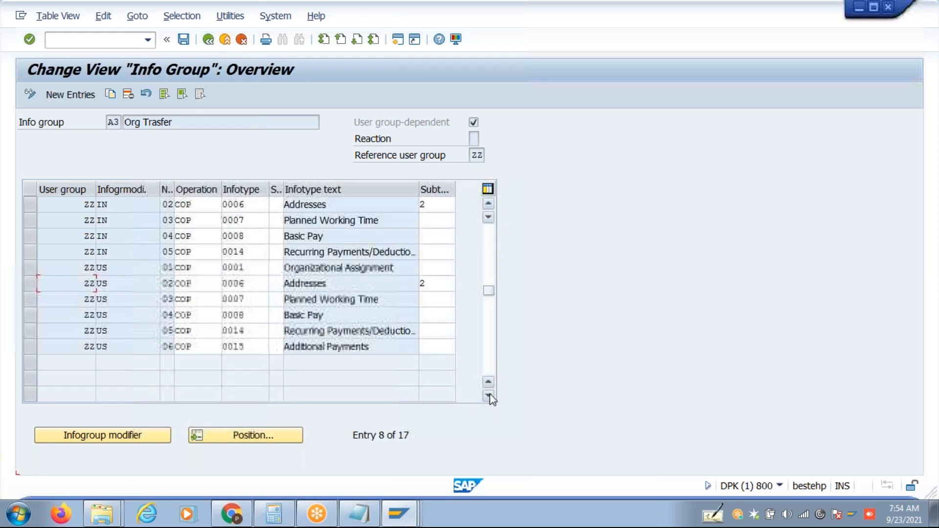
{"action": "key", "text": "ctrl+s"}
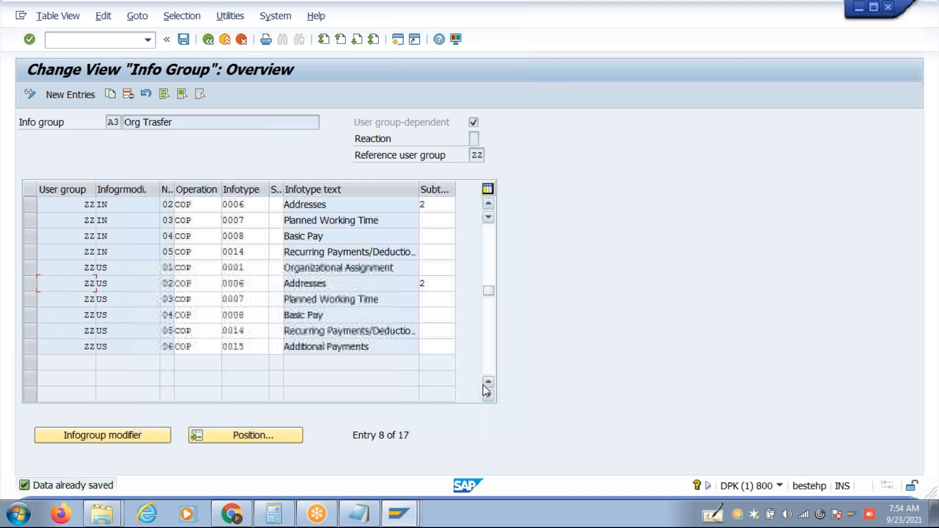
Go back to the IMG and open Personnel Action Types under Set up personnel actions.
{"action": "left_click", "coordinate": [209, 41]}
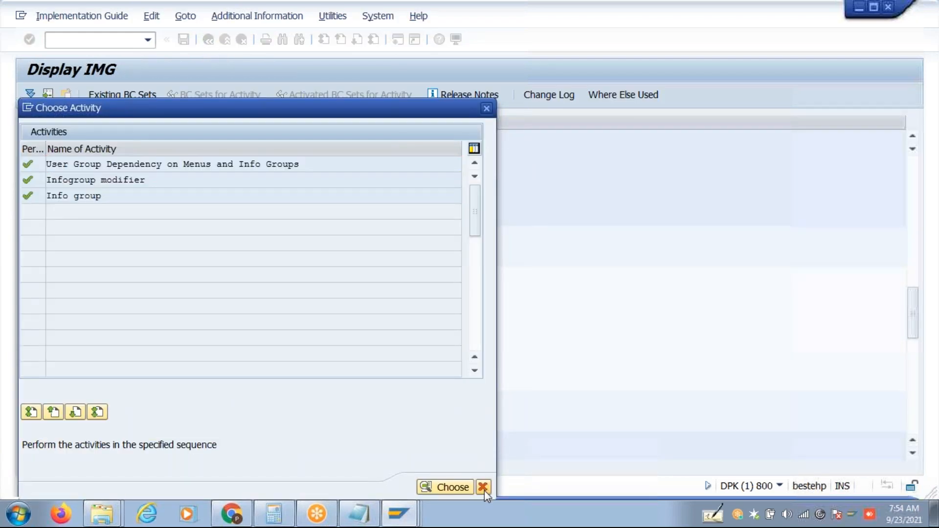
{"action": "left_click", "coordinate": [484, 488]}
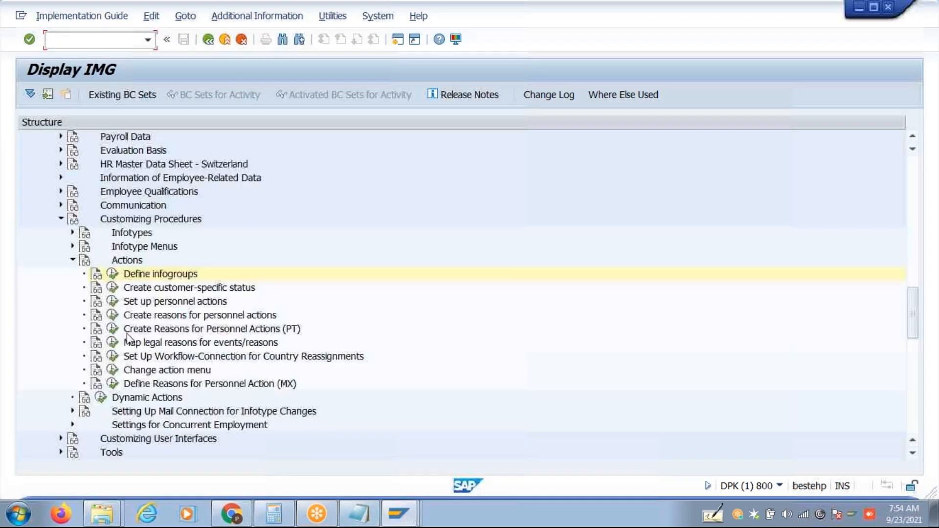
{"action": "left_click", "coordinate": [113, 301]}
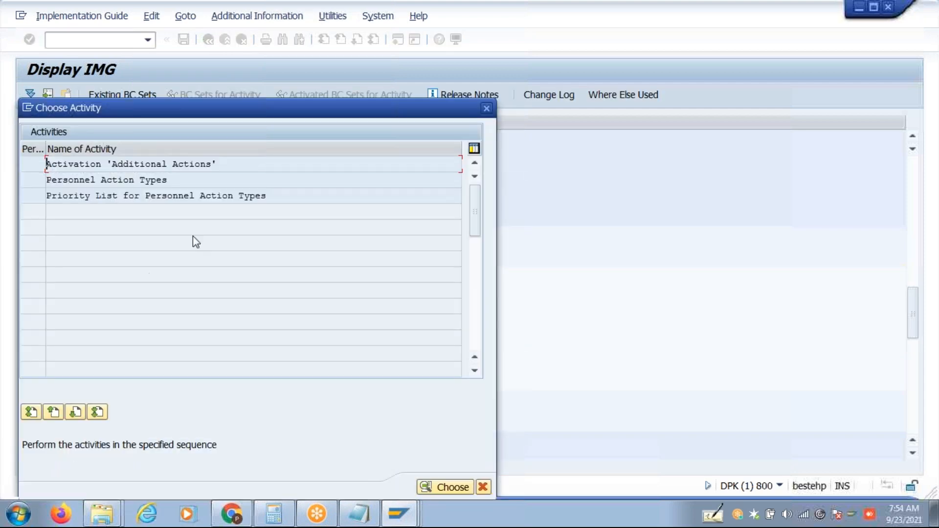
{"action": "double_click", "coordinate": [190, 183]}
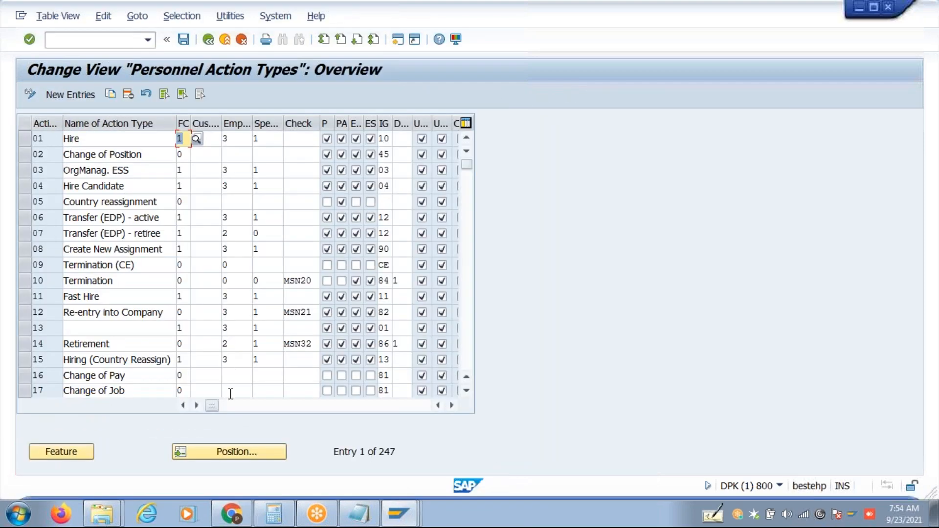
Position the table on action type 1C Org Transfer@ (info group A3), then return to Easy Access.
{"action": "left_click", "coordinate": [236, 450]}
{"action": "type", "text": "A"}
{"action": "key", "text": "BackSpace"}
{"action": "type", "text": "1"}
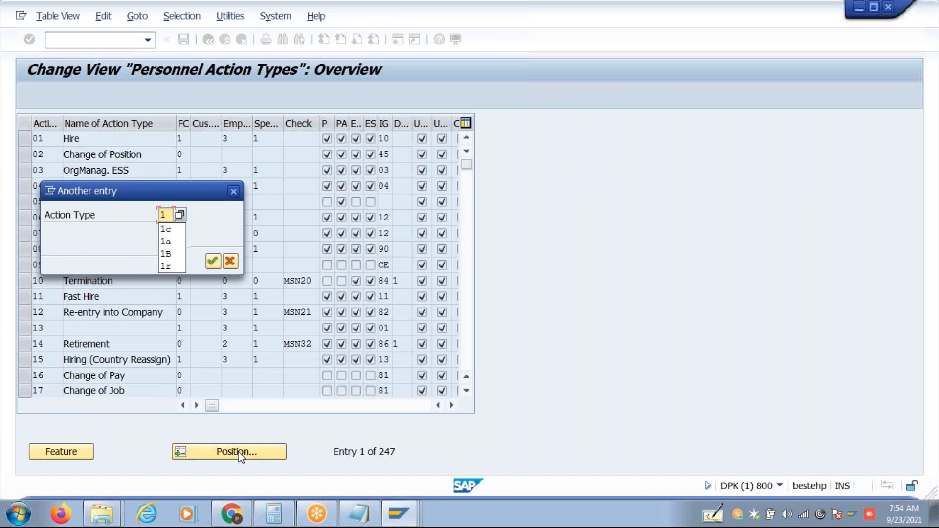
{"action": "type", "text": "c"}
{"action": "key", "text": "Return"}
{"action": "key", "text": "Tab"}
{"action": "key", "text": "Tab"}
{"action": "key", "text": "Tab"}
{"action": "key", "text": "Tab"}
{"action": "key", "text": "Tab"}
{"action": "key", "text": "Tab"}
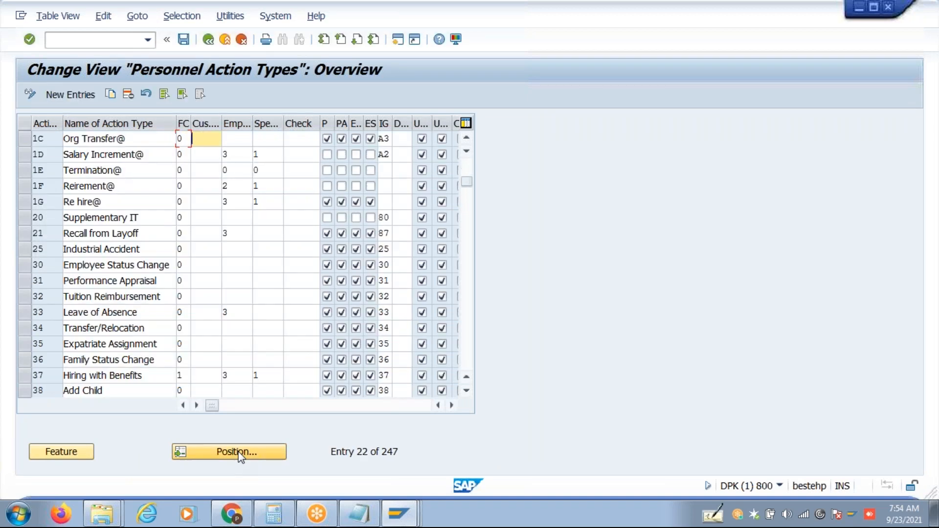
{"action": "key", "text": "alt+Tab"}
{"action": "left_click", "coordinate": [213, 275]}
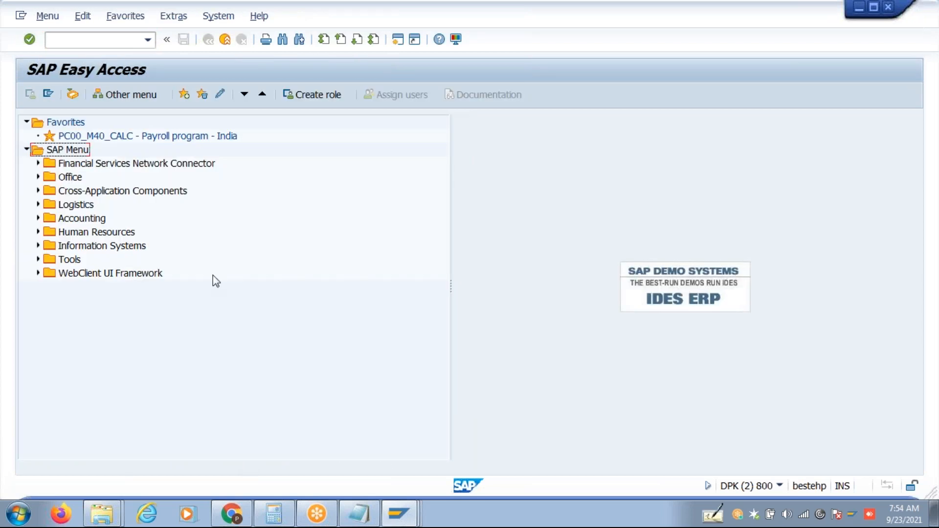
Run transaction PA40 from the command field.
{"action": "left_click", "coordinate": [101, 41]}
{"action": "type", "text": "pa30"}
{"action": "key", "text": "BackSpace"}
{"action": "key", "text": "BackSpace"}
{"action": "type", "text": "40100032"}
{"action": "key", "text": "Return"}
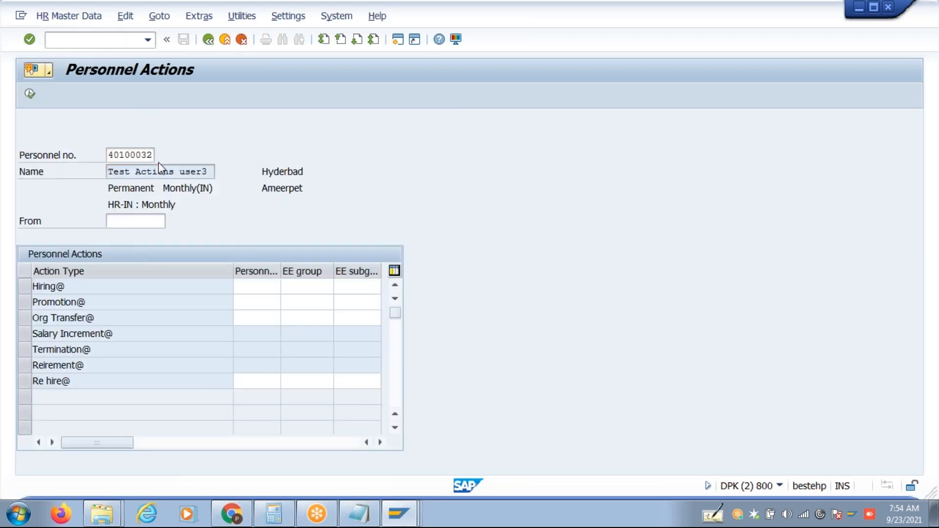
Pick the test employee via personnel area search hy40 and execute the Org Transfer@ action.
{"action": "key", "text": "F4"}
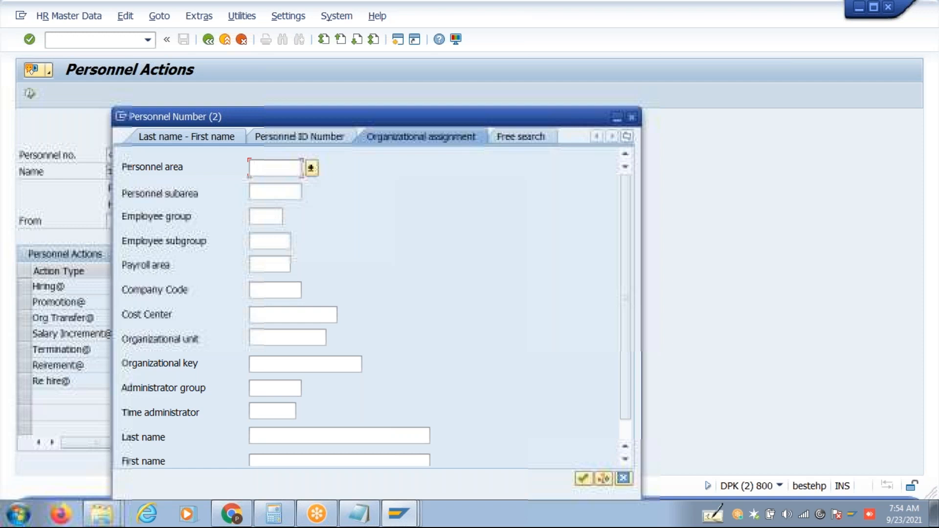
{"action": "type", "text": "hy40"}
{"action": "key", "text": "Return"}
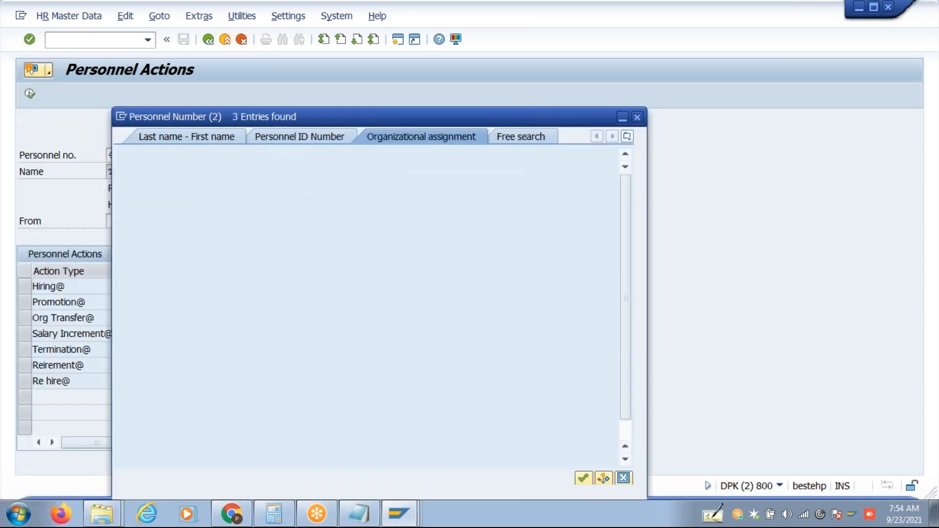
{"action": "double_click", "coordinate": [349, 191]}
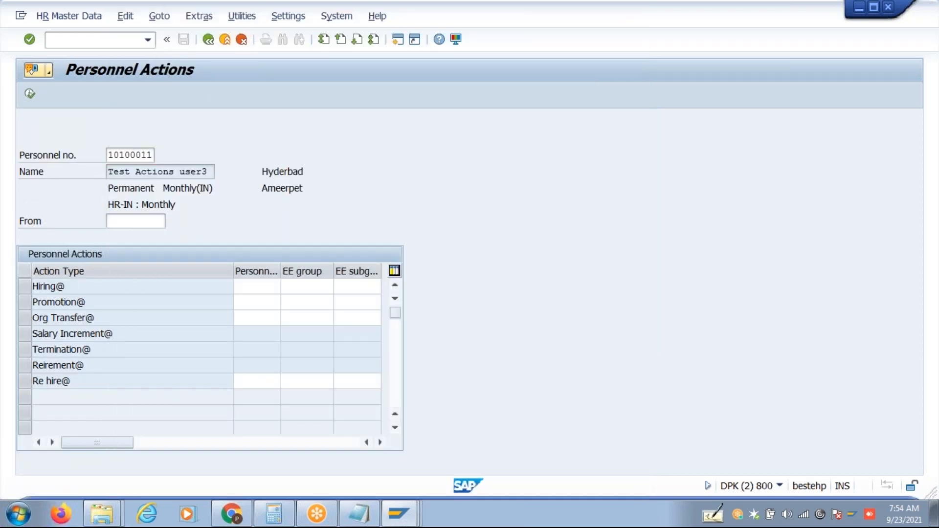
{"action": "left_click", "coordinate": [24, 318]}
{"action": "left_click", "coordinate": [30, 94]}
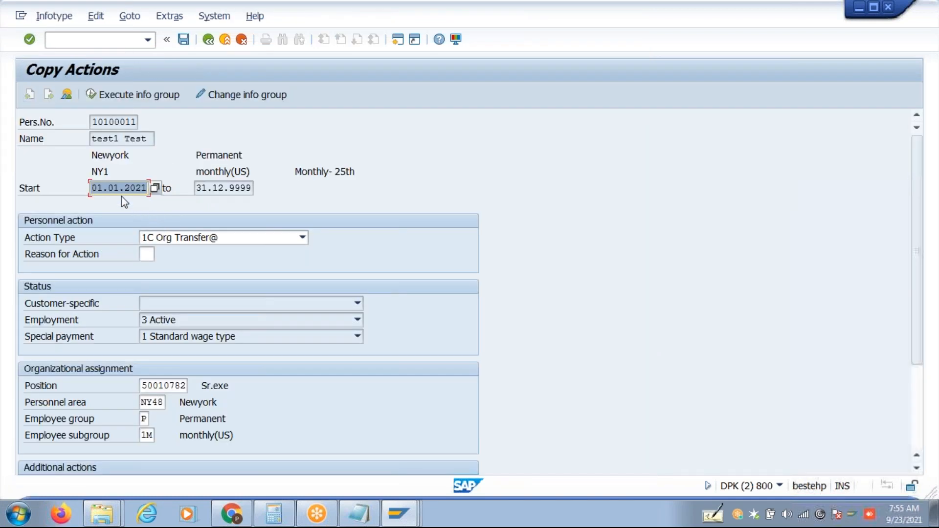
Set the action start to 01.06.2021 with reason 01 Reloation and save the action and org assignment.
{"action": "left_click", "coordinate": [118, 188]}
{"action": "type", "text": "6"}
{"action": "key", "text": "Return"}
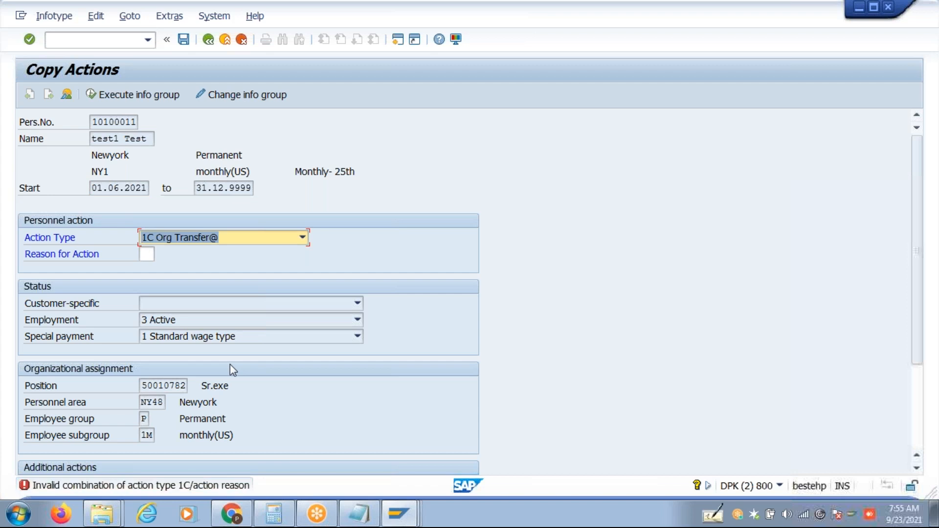
{"action": "left_click", "coordinate": [146, 254]}
{"action": "type", "text": "1"}
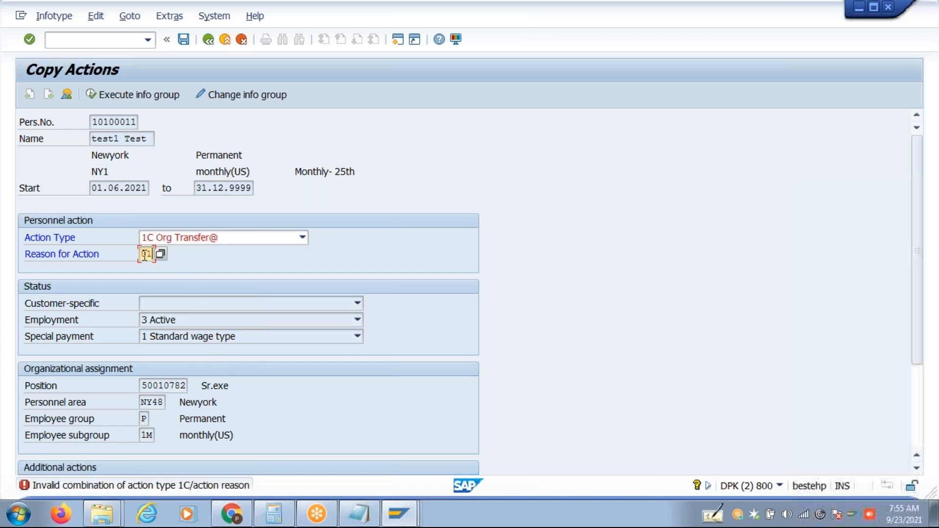
{"action": "key", "text": "Return"}
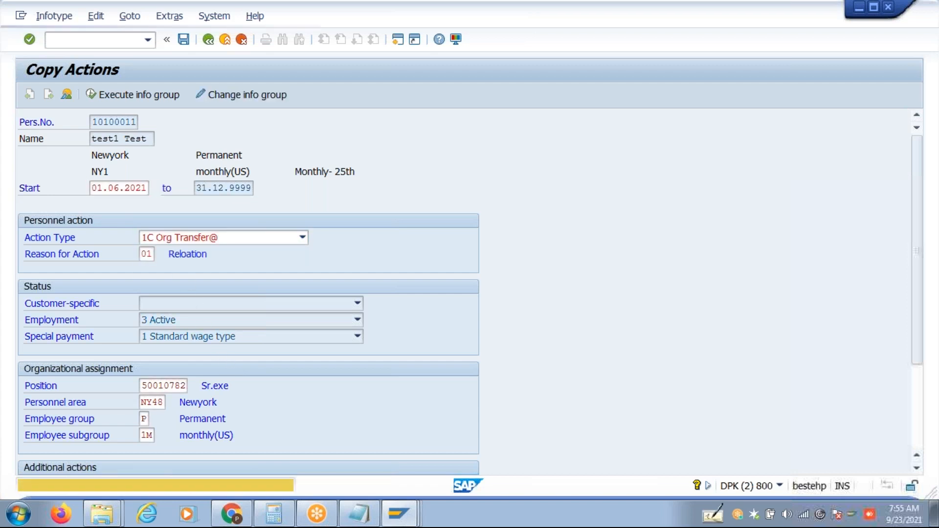
{"action": "key", "text": "Return"}
{"action": "key", "text": "ctrl+s"}
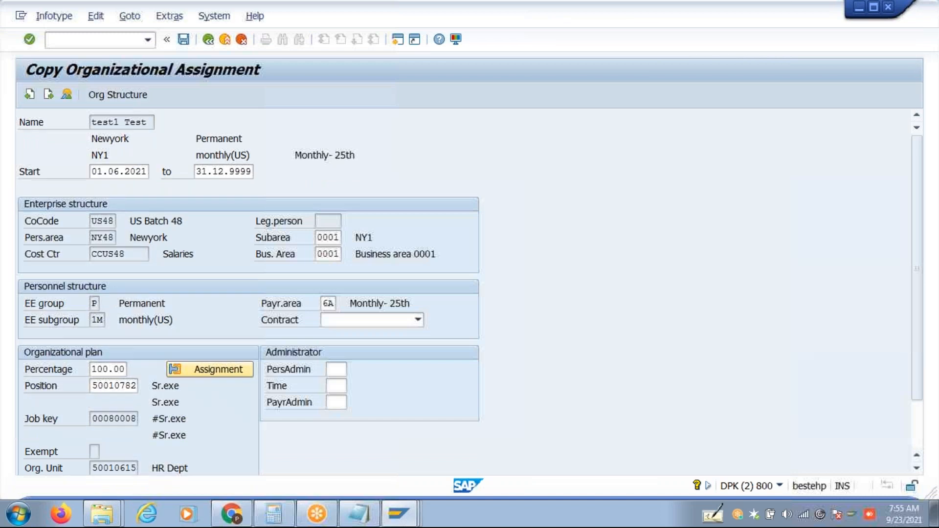
{"action": "key", "text": "Return"}
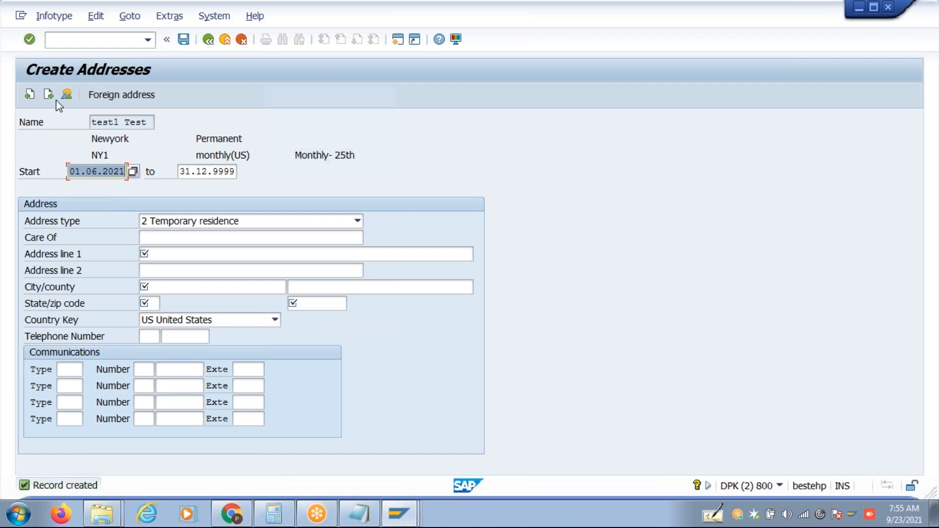
Skip the address, working time, basic pay, recurring and additional payment records, then bring up Notepad.
{"action": "left_click", "coordinate": [55, 97]}
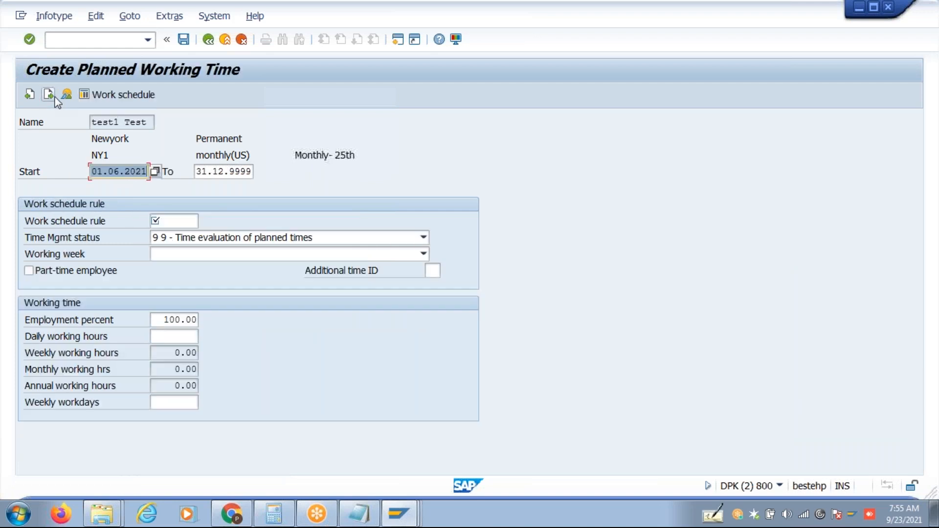
{"action": "left_click", "coordinate": [49, 95]}
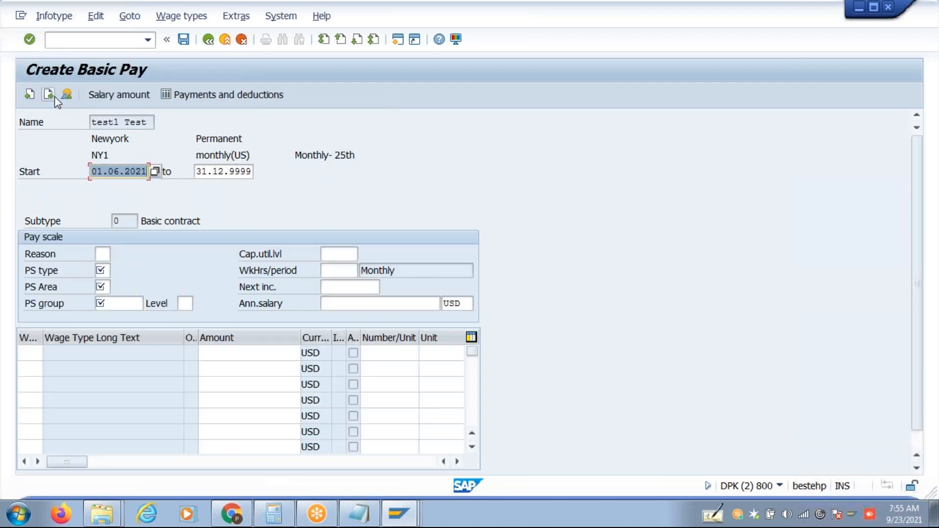
{"action": "left_click", "coordinate": [50, 95]}
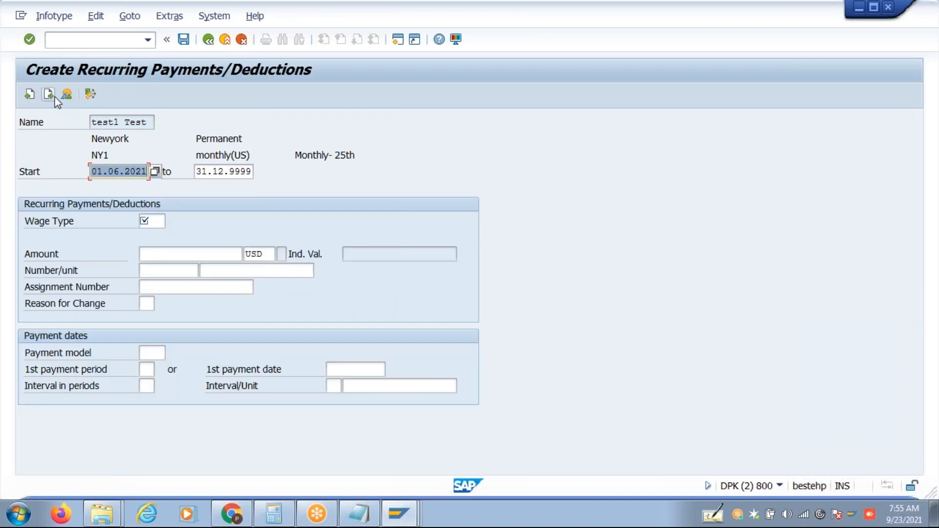
{"action": "left_click", "coordinate": [55, 97]}
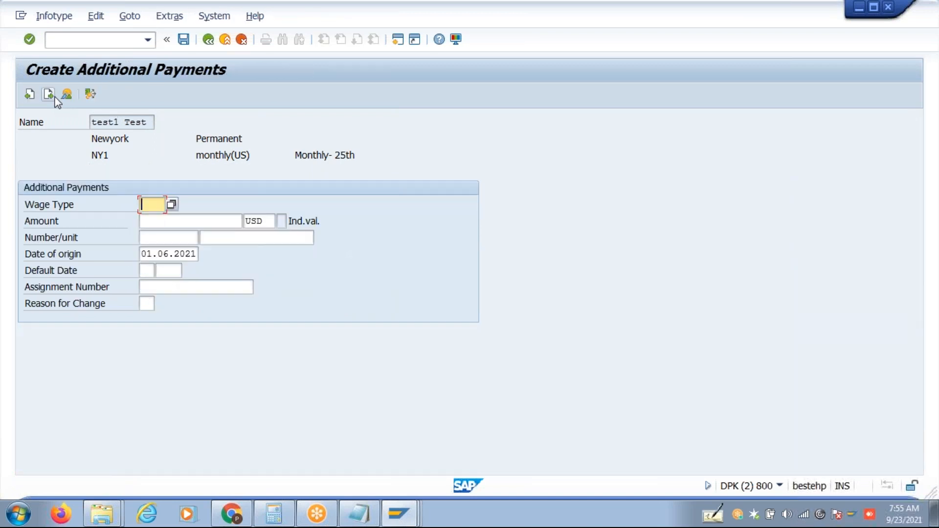
{"action": "left_click", "coordinate": [55, 97]}
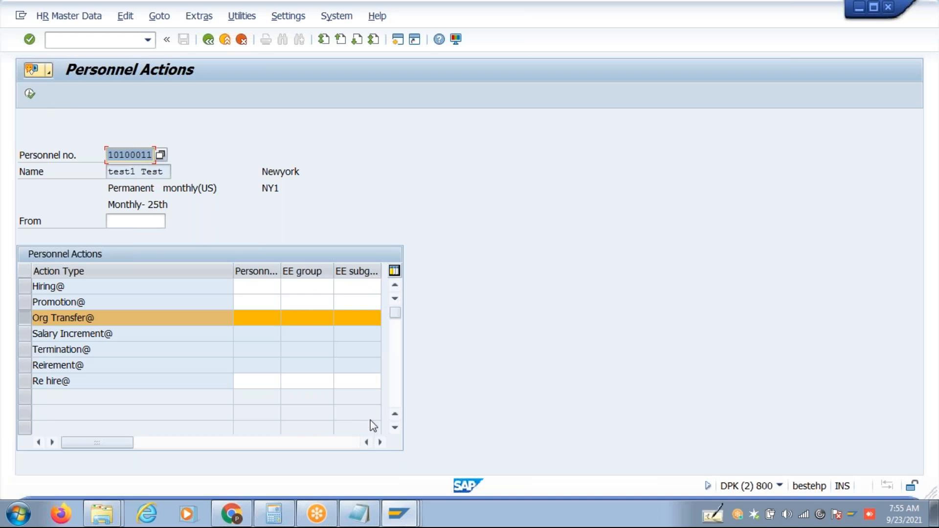
{"action": "left_click", "coordinate": [358, 513]}
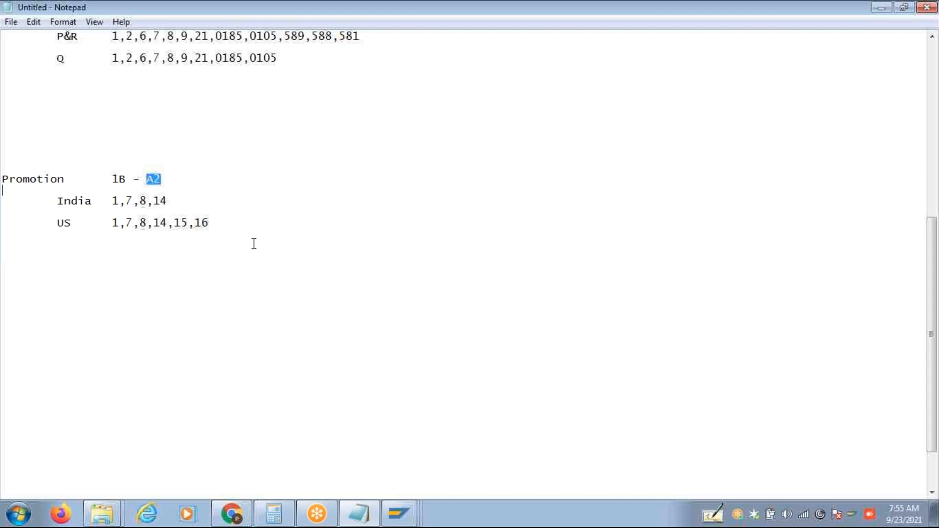
Delete all the promotion notes in Notepad and start Paint from the Start menu.
{"action": "key", "text": "ctrl+a"}
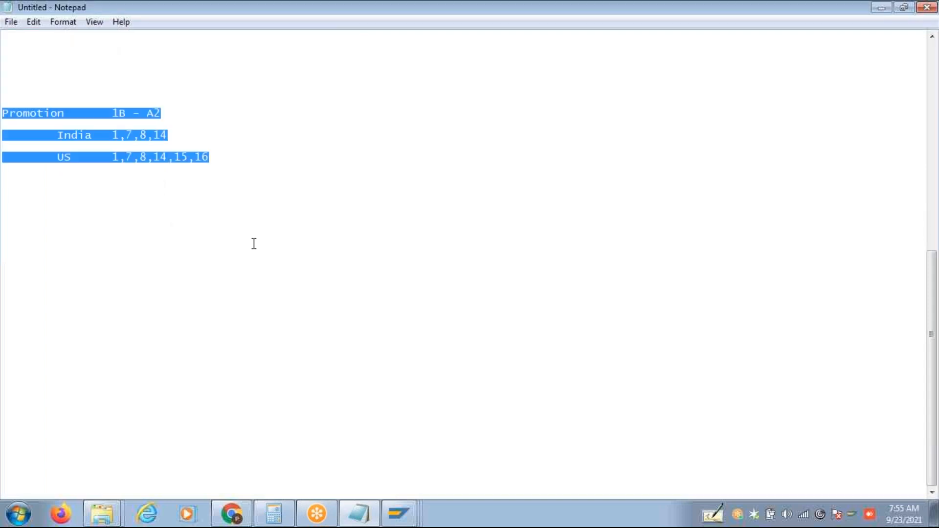
{"action": "key", "text": "Delete"}
{"action": "left_click", "coordinate": [19, 514]}
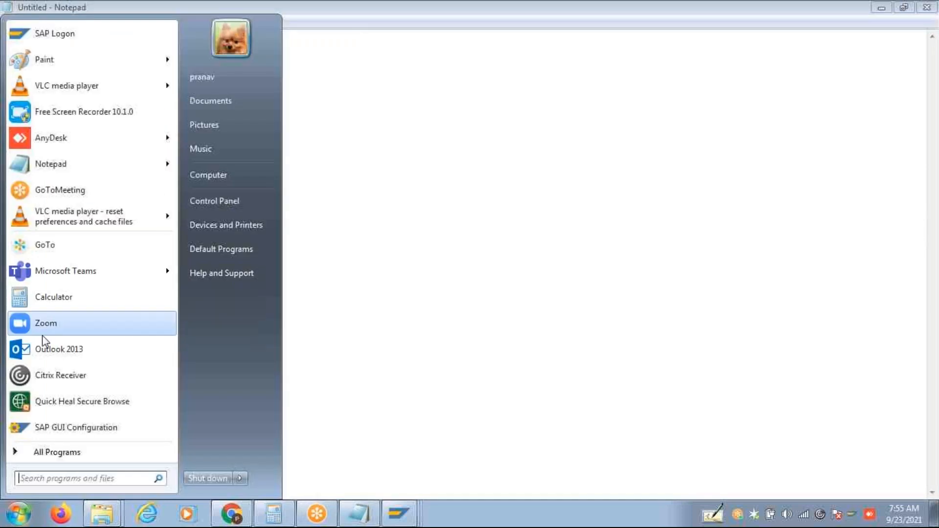
{"action": "left_click", "coordinate": [46, 67]}
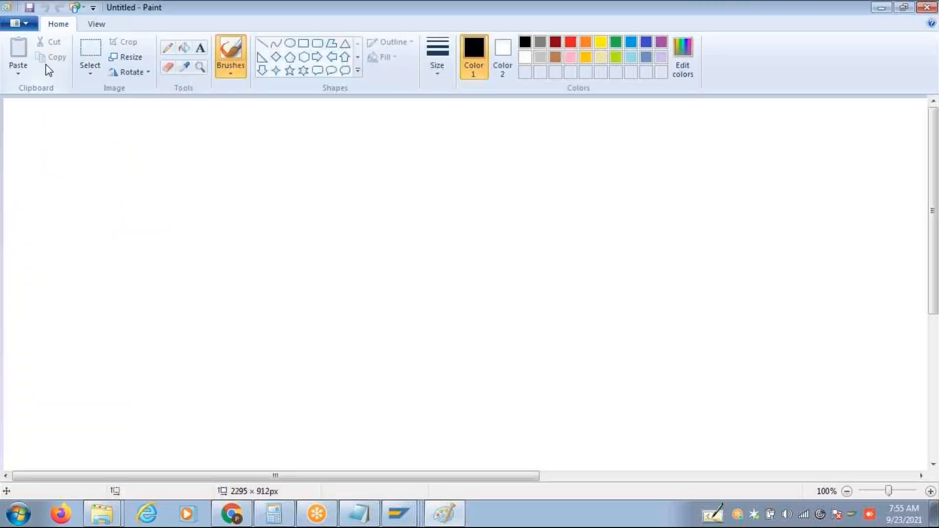
Type the heading 'When PA40 is entered' in a text box at the top left of the canvas.
{"action": "left_click", "coordinate": [91, 54]}
{"action": "left_click", "coordinate": [200, 48]}
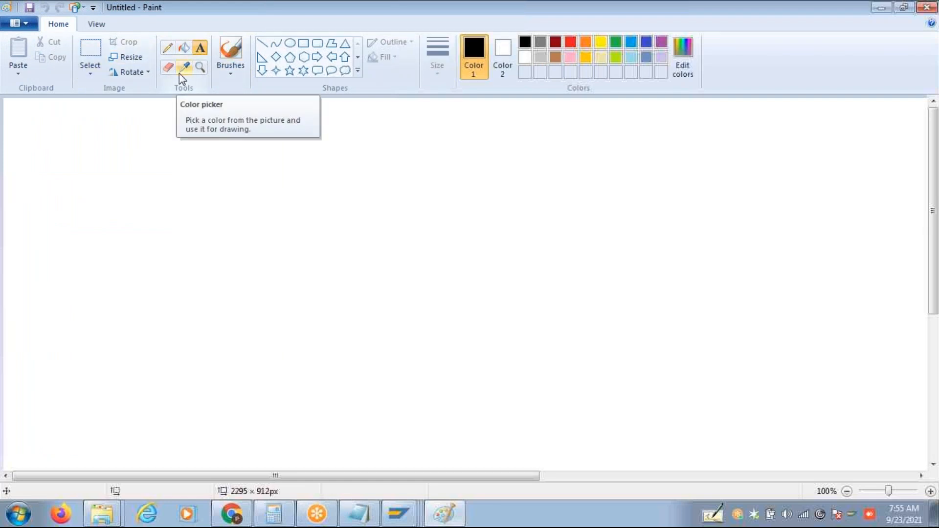
{"action": "left_click", "coordinate": [96, 113]}
{"action": "type", "text": "When PA"}
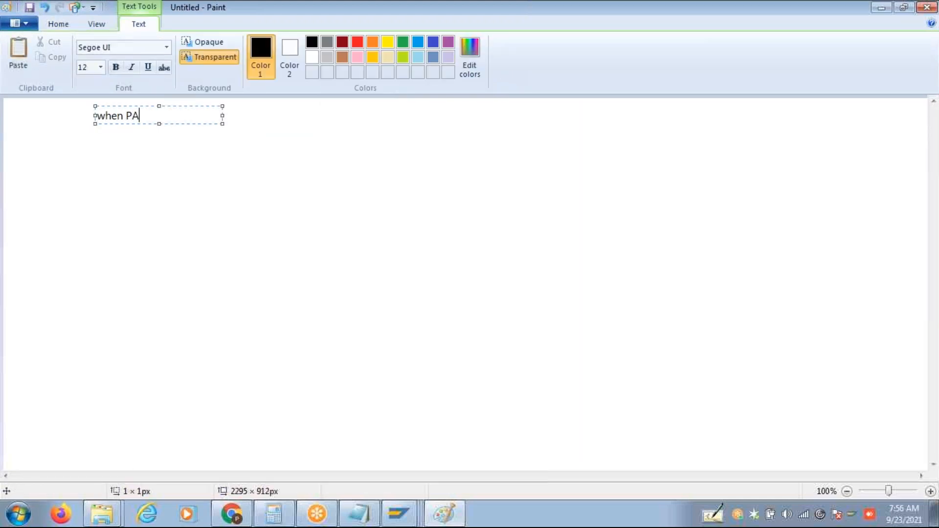
{"action": "type", "text": "40 is "}
{"action": "type", "text": "n"}
{"action": "key", "text": "BackSpace"}
{"action": "type", "text": "enterred"}
{"action": "key", "text": "BackSpace"}
{"action": "key", "text": "BackSpace"}
{"action": "key", "text": "BackSpace"}
{"action": "type", "text": "ed"}
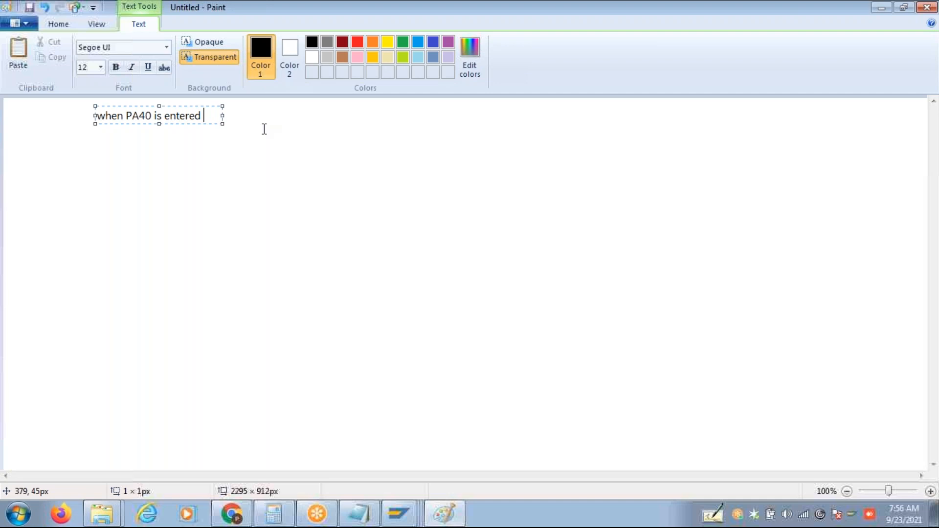
{"action": "left_click", "coordinate": [242, 135]}
Add the line '- Control goes to user parameters and pick user group' below it.
{"action": "left_click", "coordinate": [198, 133]}
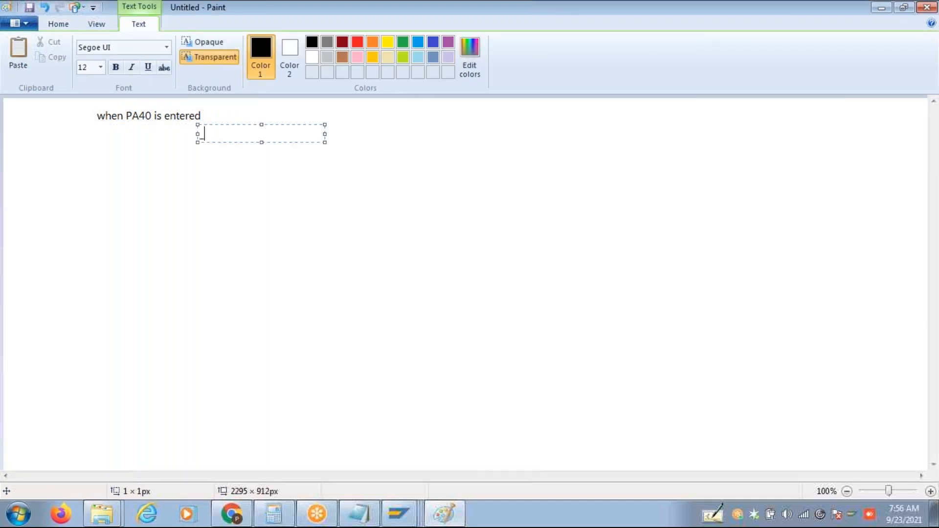
{"action": "type", "text": "- Control goes to parameters"}
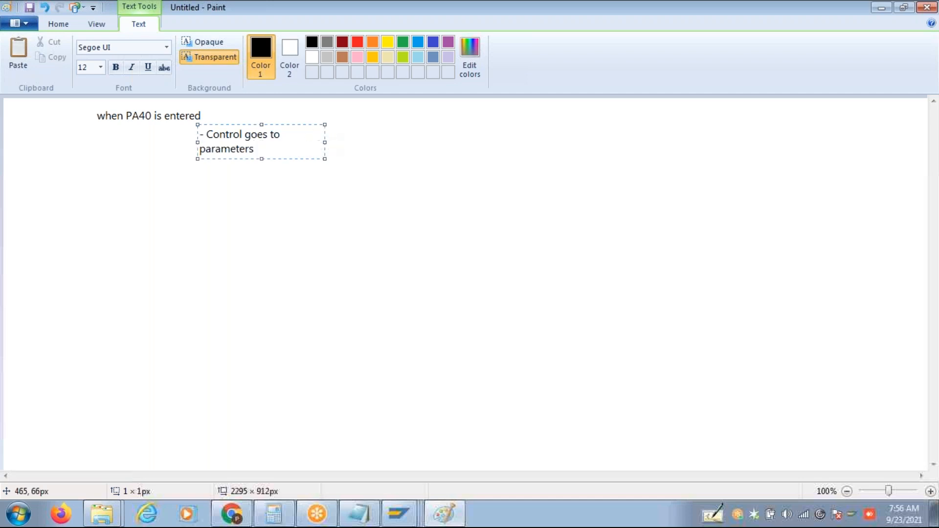
{"action": "left_click_drag", "start_coordinate": [325, 143], "coordinate": [596, 140]}
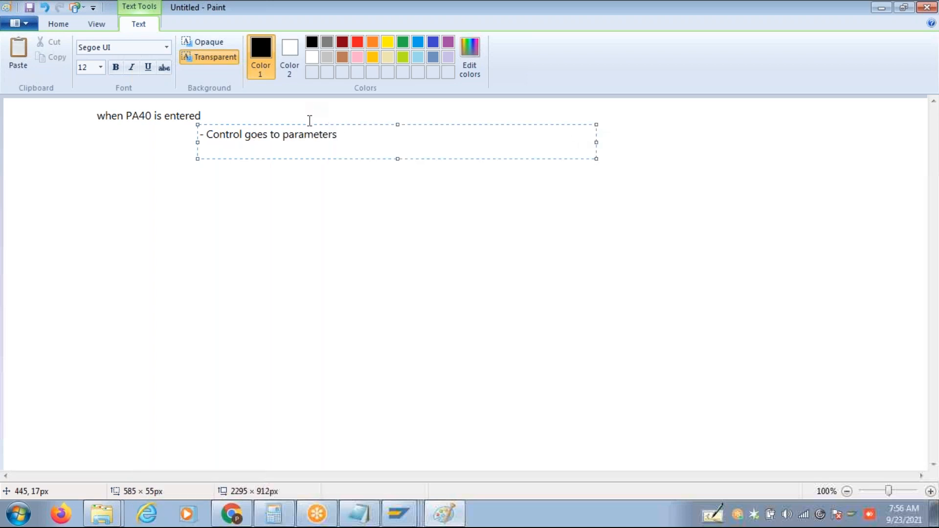
{"action": "left_click", "coordinate": [284, 135]}
{"action": "type", "text": "user"}
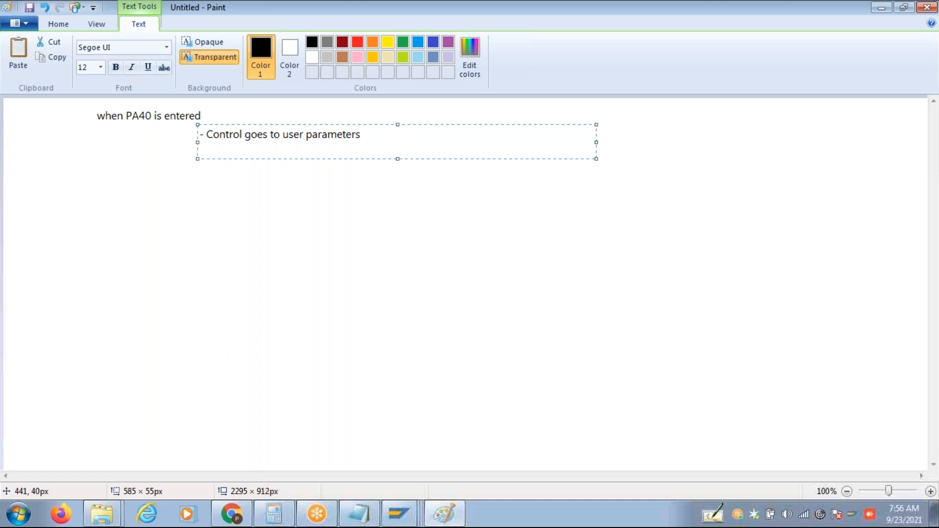
{"action": "left_click", "coordinate": [268, 135]}
{"action": "left_click", "coordinate": [377, 137]}
{"action": "type", "text": "and "}
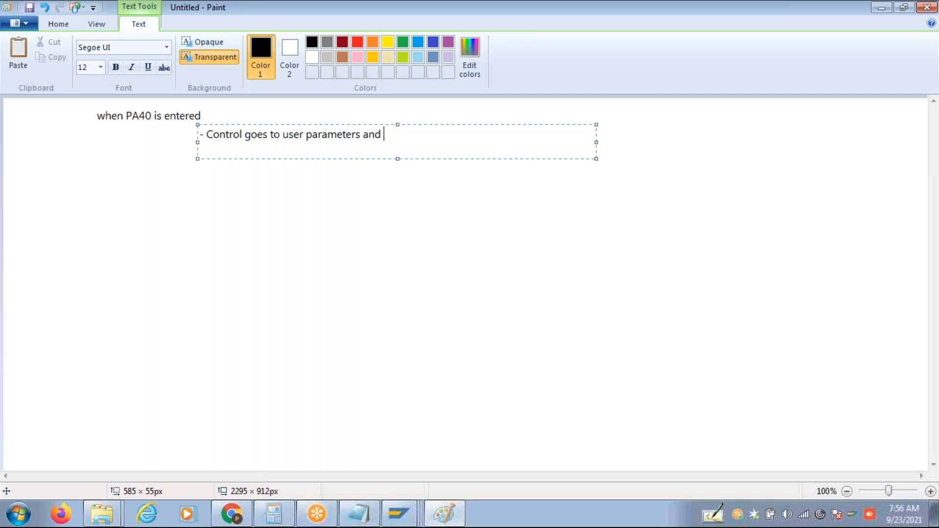
{"action": "type", "text": "pick user group"}
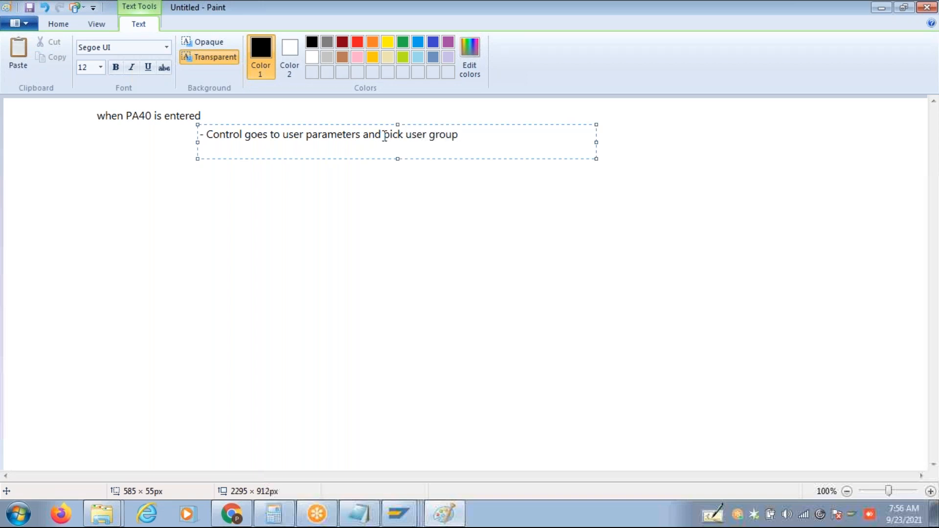
Add the indented line '-> with user group control goes to action menu table'.
{"action": "key", "text": "Tab"}
{"action": "type", "text": "-> with user group"}
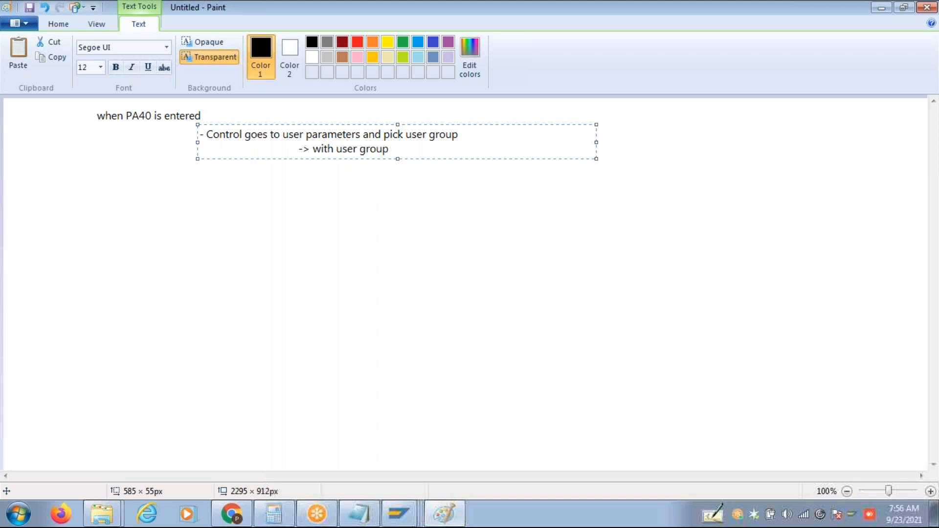
{"action": "type", "text": " i"}
{"action": "key", "text": "BackSpace"}
{"action": "type", "text": "contr"}
{"action": "type", "text": "ol g"}
{"action": "type", "text": ","}
{"action": "type", "text": "oes to ac"}
{"action": "type", "text": "tion m"}
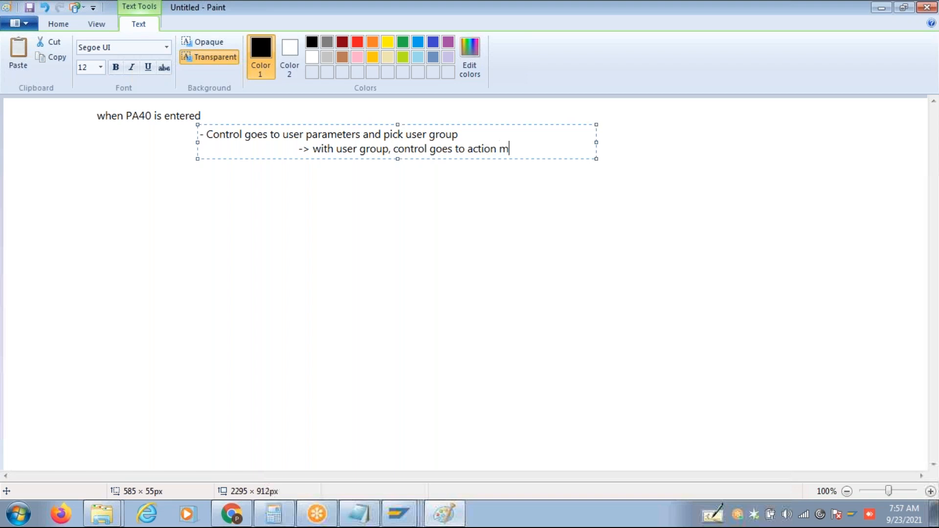
{"action": "type", "text": "enu table"}
{"action": "left_click_drag", "start_coordinate": [596, 143], "coordinate": [811, 153]}
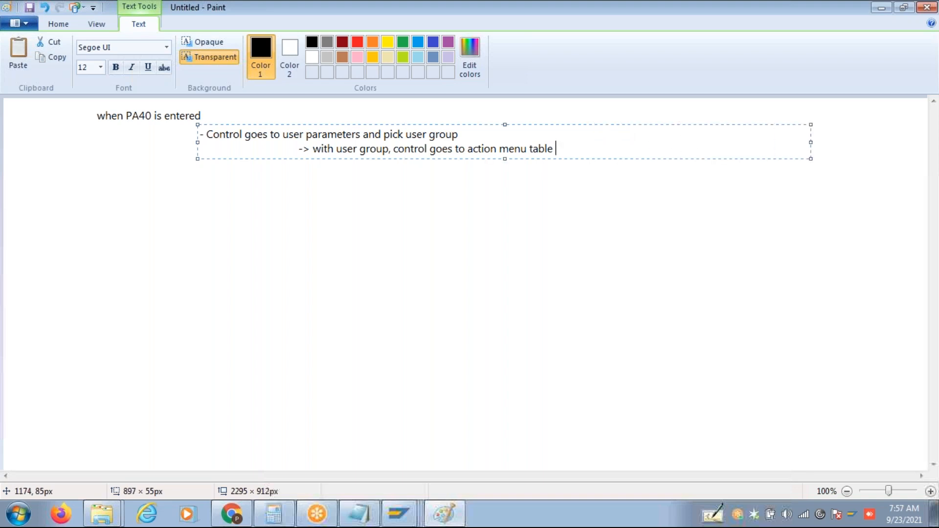
{"action": "left_click", "coordinate": [644, 187]}
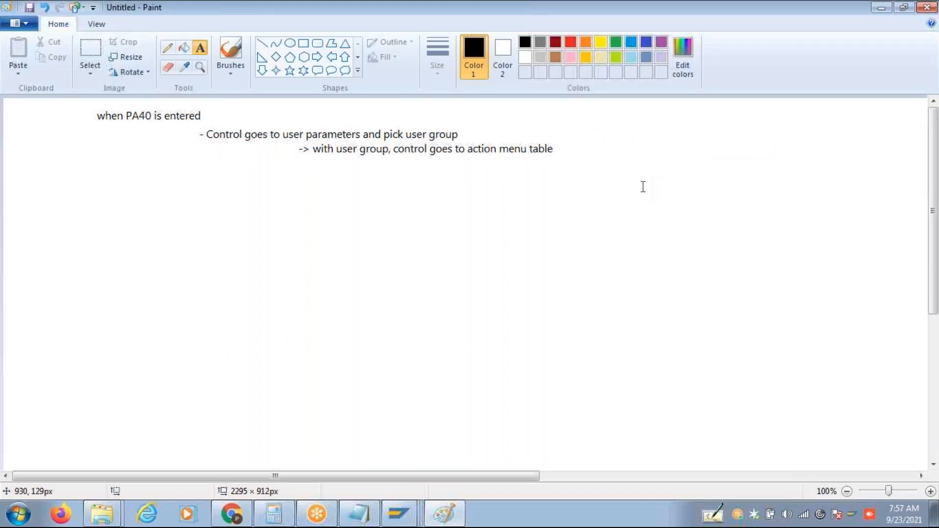
{"action": "left_click", "coordinate": [557, 150]}
Continue after 'table' with ', Pick the actions maintained with usergroup and display them in PA40'.
{"action": "type", "text": ", Pick "}
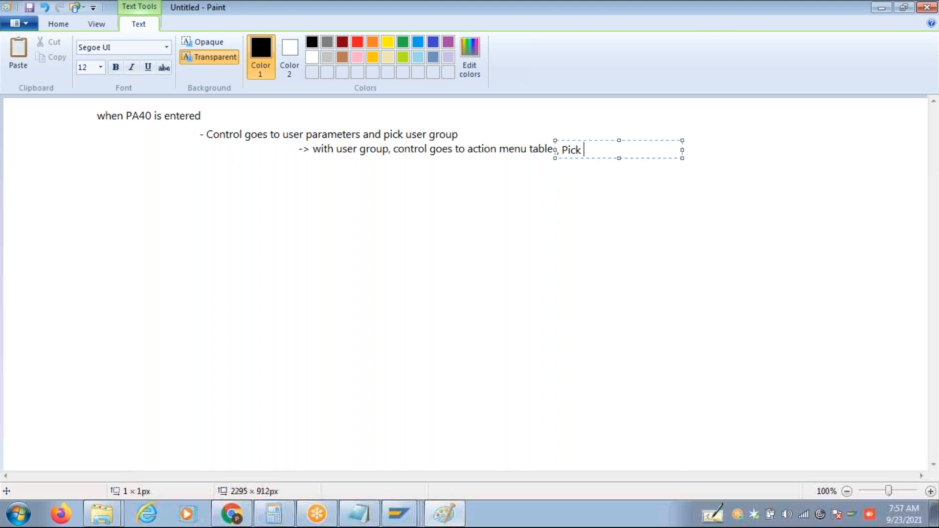
{"action": "type", "text": "the actions and"}
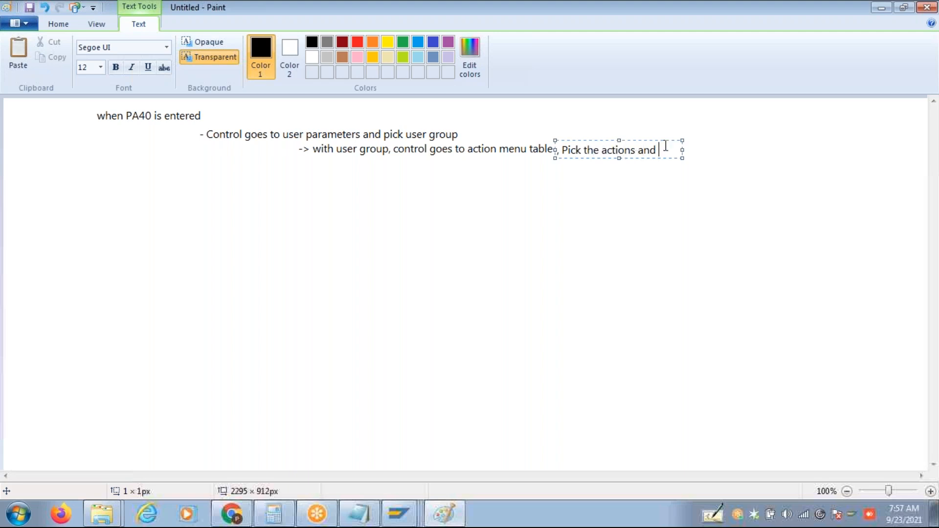
{"action": "left_click_drag", "start_coordinate": [683, 148], "coordinate": [893, 148]}
{"action": "type", "text": "displ"}
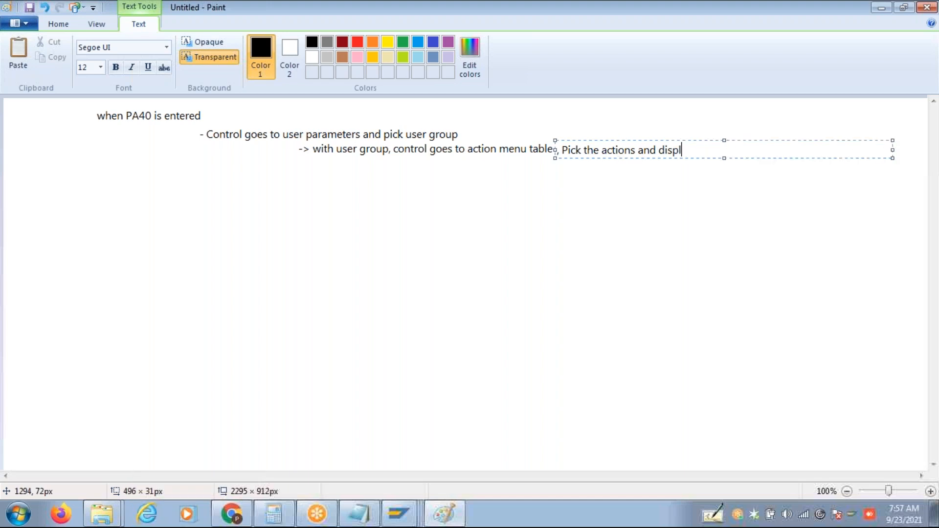
{"action": "type", "text": "ay them in"}
{"action": "key", "text": "BackSpace"}
{"action": "type", "text": "PA40"}
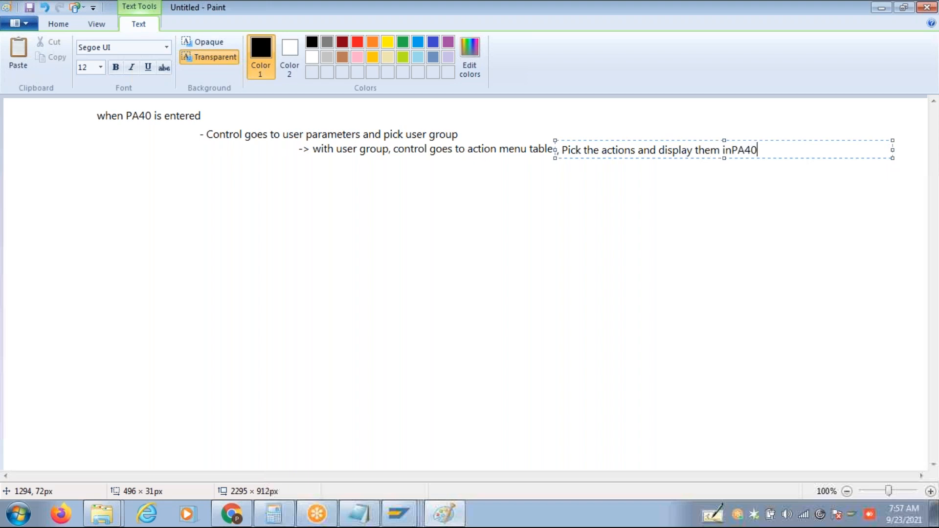
{"action": "left_click", "coordinate": [637, 149]}
{"action": "type", "text": "maintained wi"}
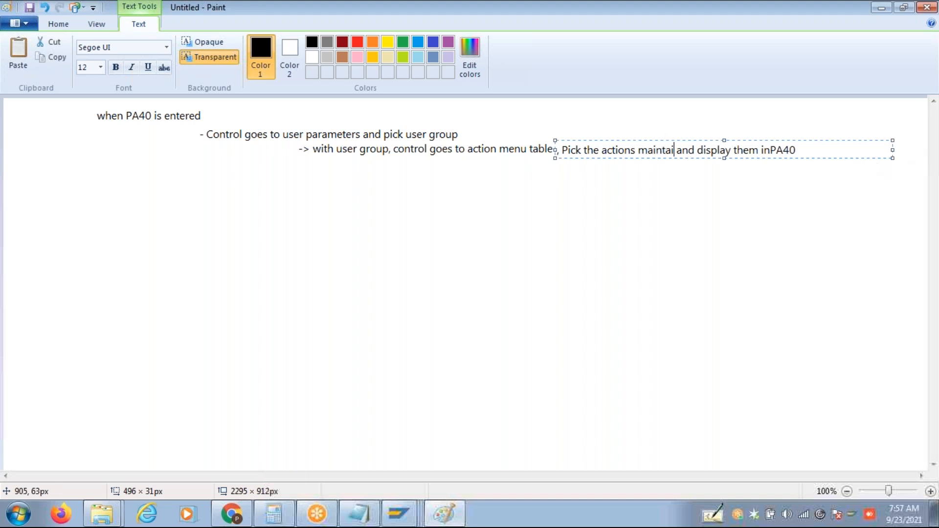
{"action": "type", "text": "th usergroup"}
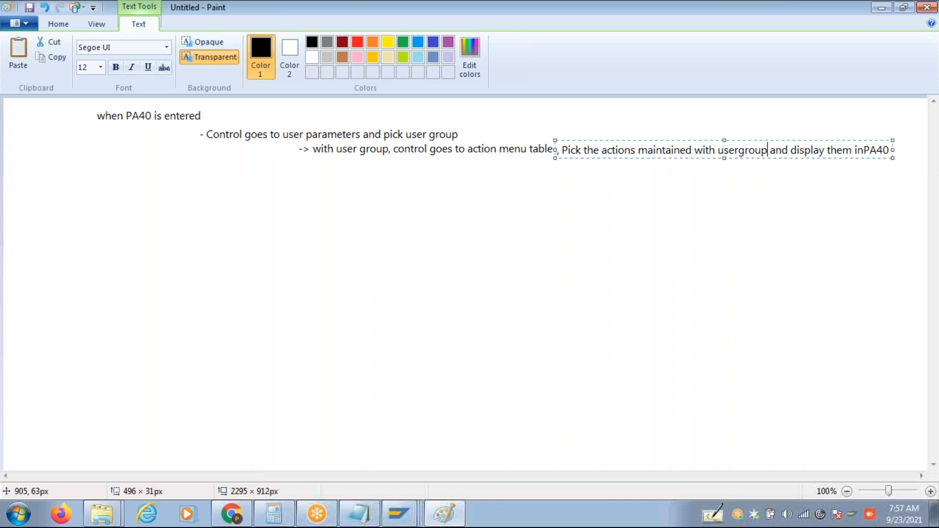
Add the bracketed note '(when action menu is user Dependant' on the line below.
{"action": "left_click", "coordinate": [578, 167]}
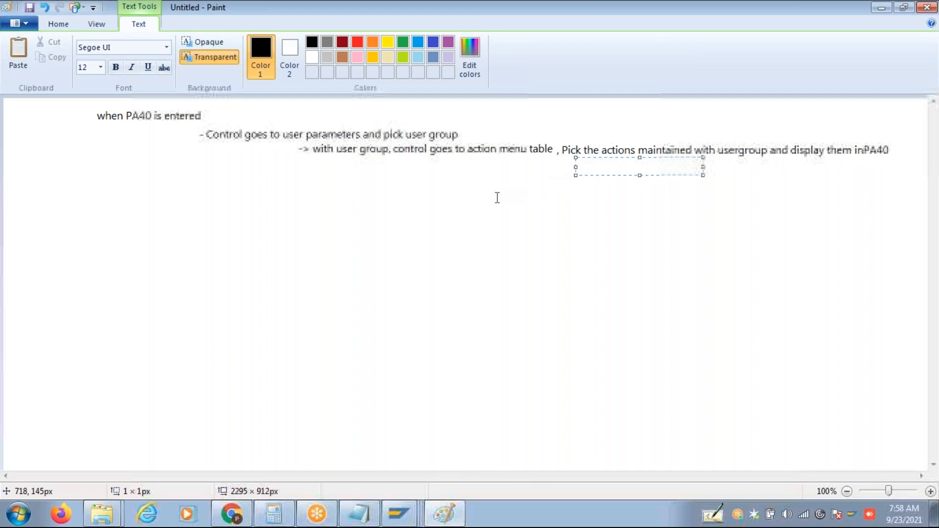
{"action": "type", "text": "(when action menu is"}
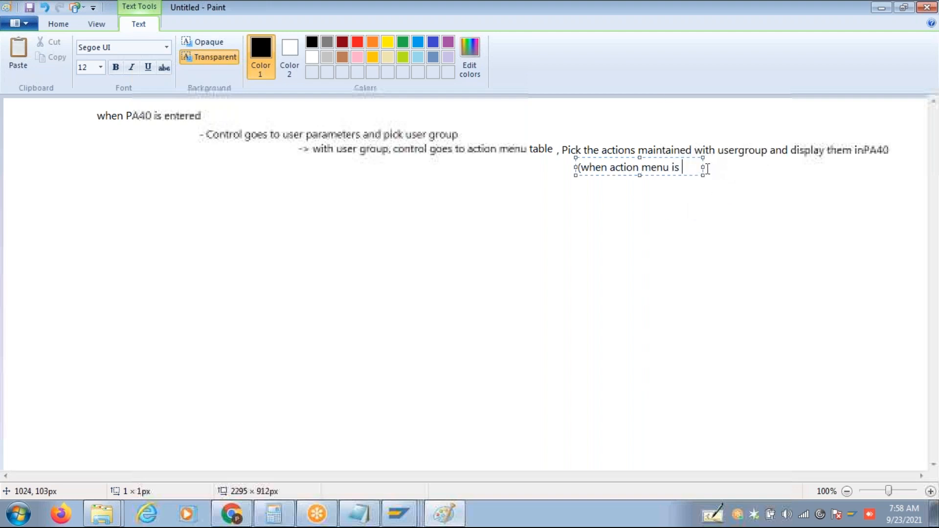
{"action": "left_click_drag", "start_coordinate": [702, 167], "coordinate": [893, 169]}
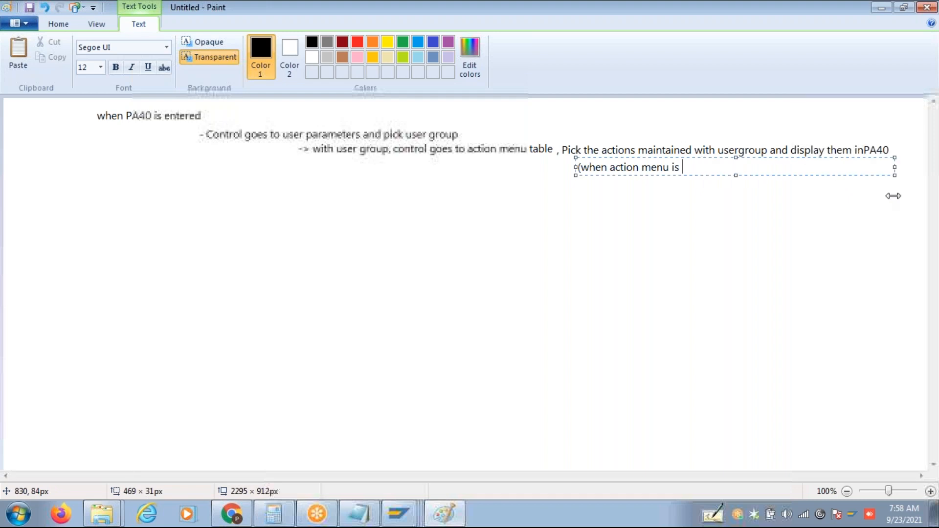
{"action": "type", "text": "user "}
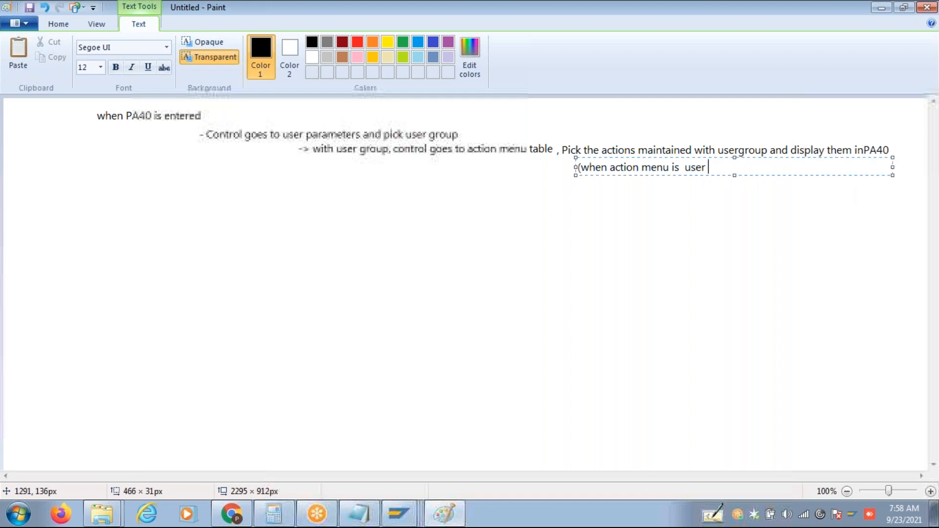
{"action": "type", "text": "Dependant"}
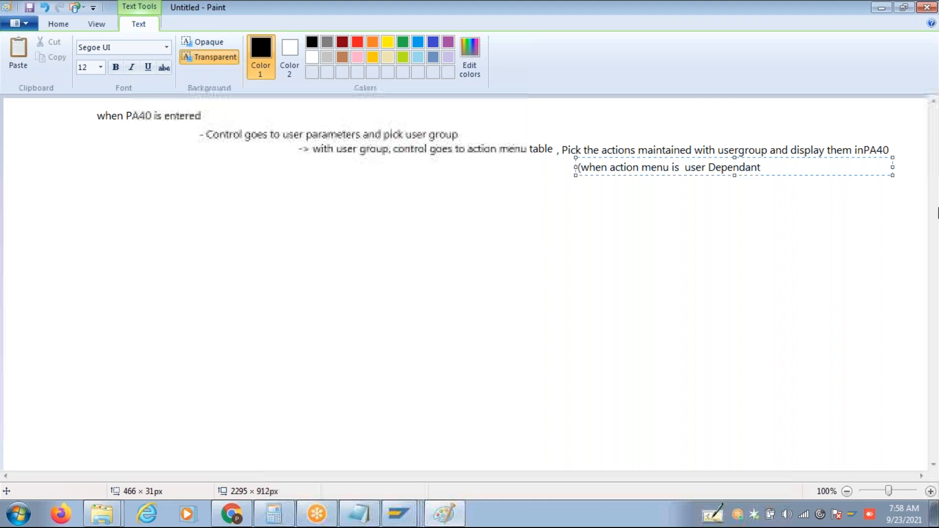
{"action": "mouse_move", "coordinate": [399, 514]}
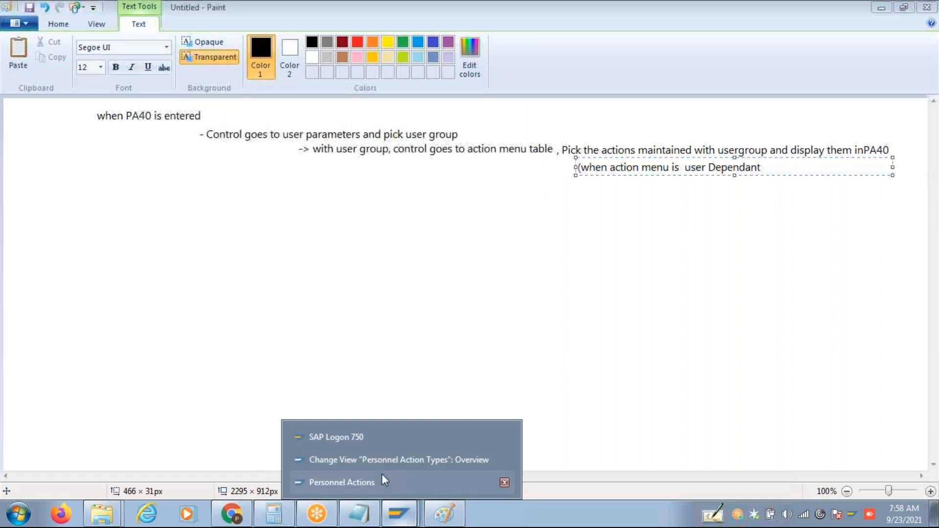
{"action": "left_click", "coordinate": [381, 469]}
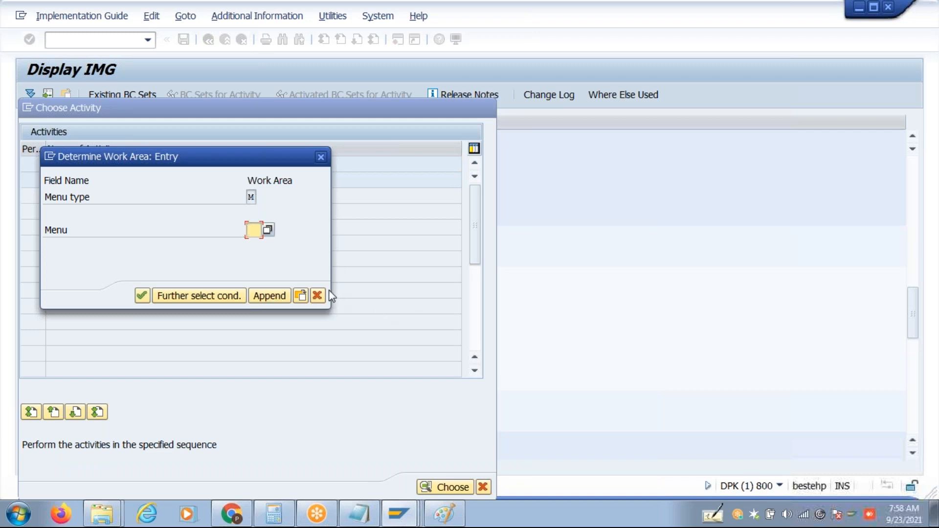
Uncheck User-dep. for the 01 Actions menu in User Group Dependency on Menus and save.
{"action": "left_click", "coordinate": [317, 296]}
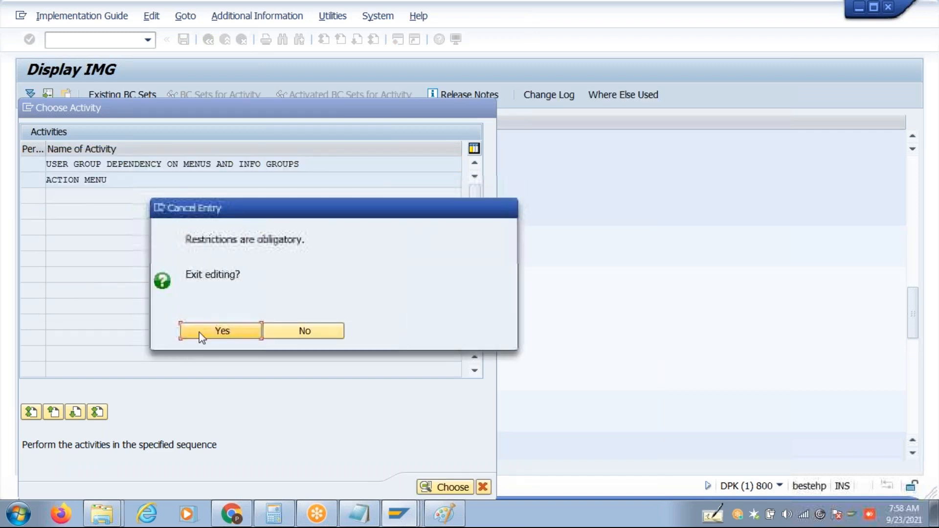
{"action": "left_click", "coordinate": [200, 332]}
{"action": "double_click", "coordinate": [123, 163]}
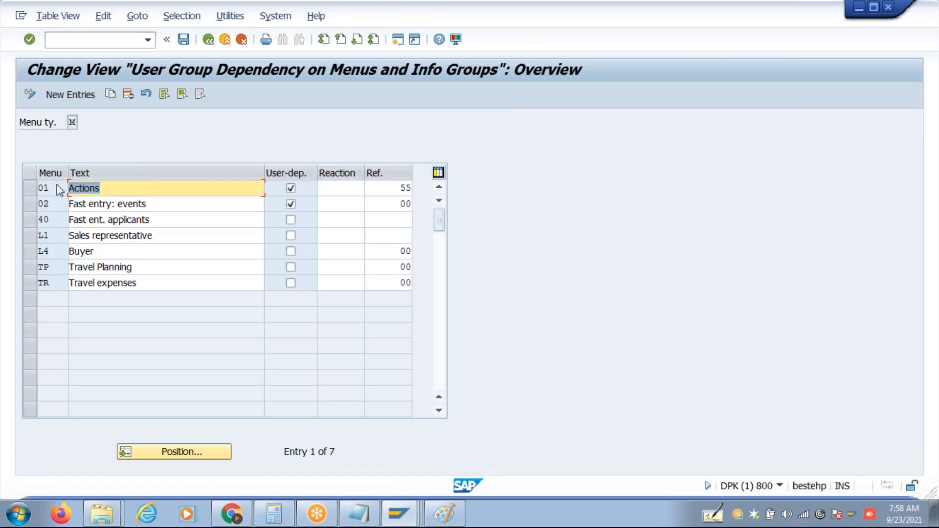
{"action": "left_click", "coordinate": [30, 189]}
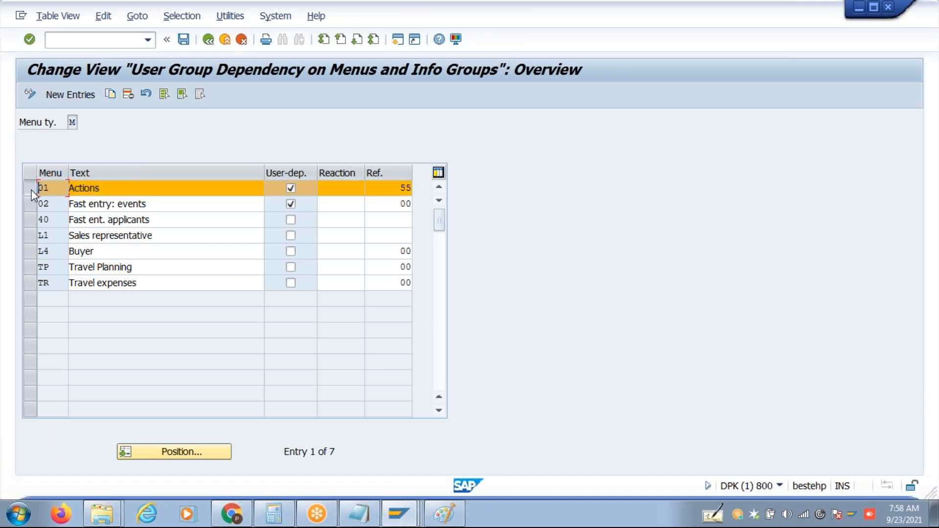
{"action": "left_click", "coordinate": [290, 191]}
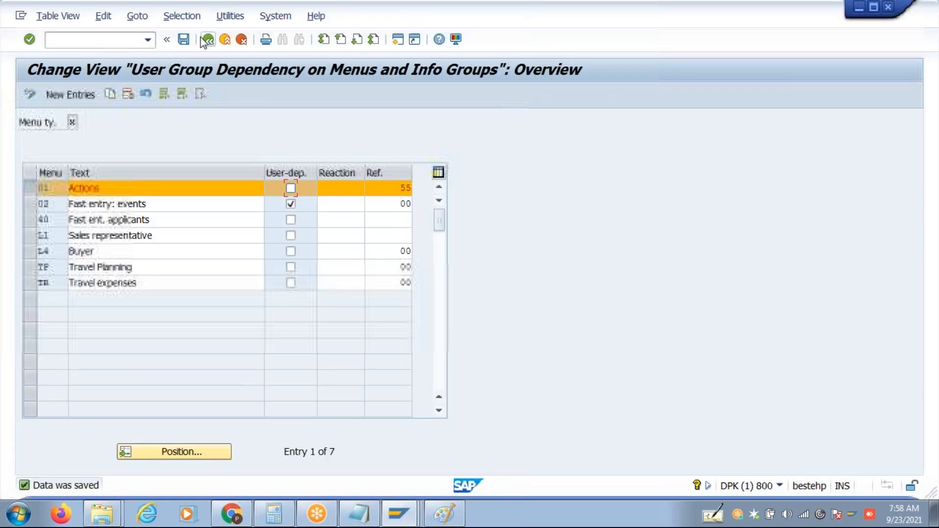
{"action": "left_click", "coordinate": [206, 39]}
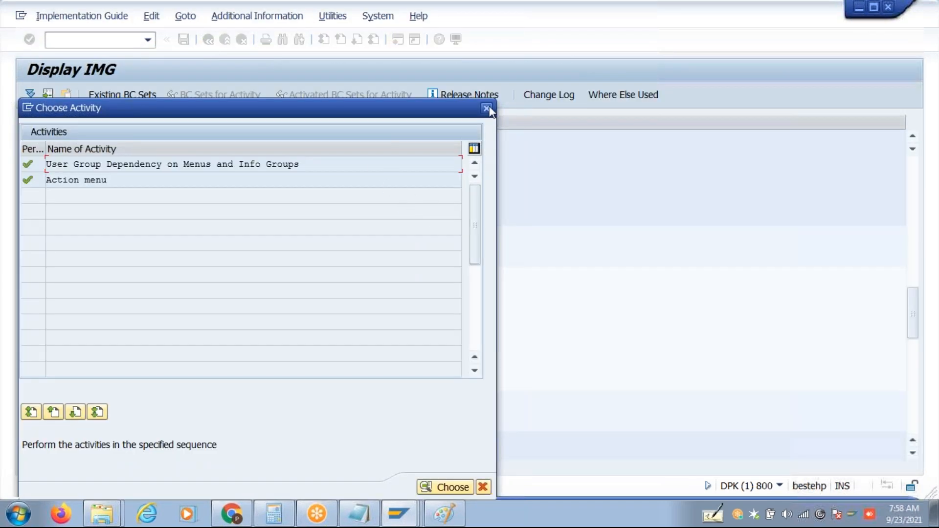
{"action": "left_click", "coordinate": [486, 108]}
Check the PA40 personnel actions screen in a new session, then return to the Paint notes.
{"action": "left_click", "coordinate": [398, 40]}
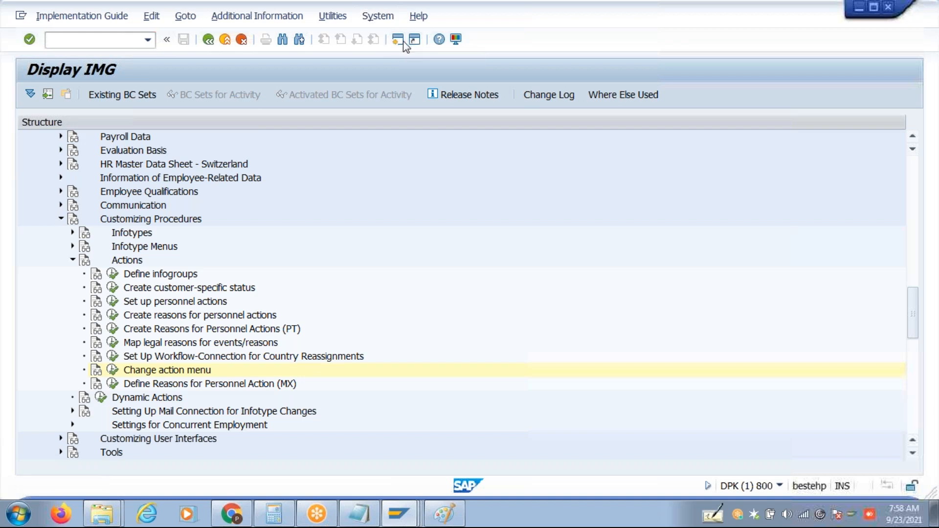
{"action": "type", "text": "Pa"}
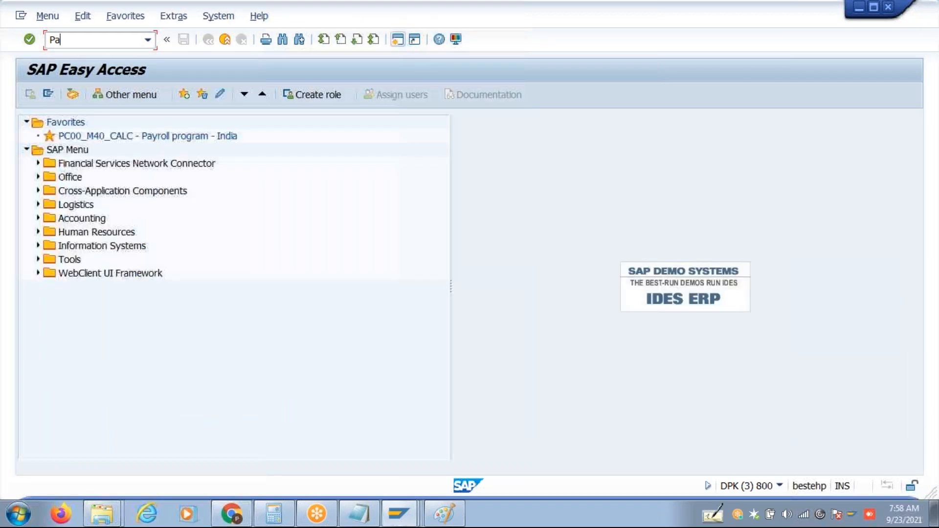
{"action": "type", "text": "40"}
{"action": "key", "text": "Return"}
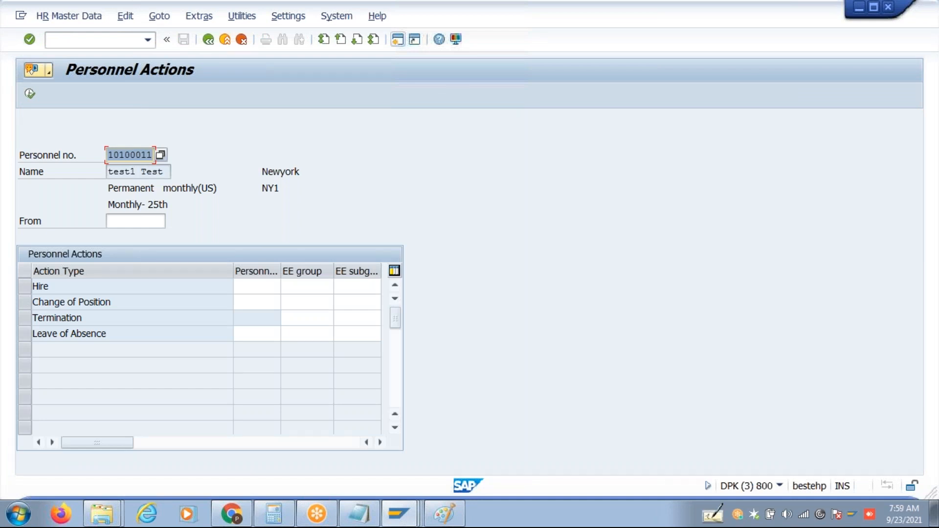
{"action": "left_click", "coordinate": [209, 39]}
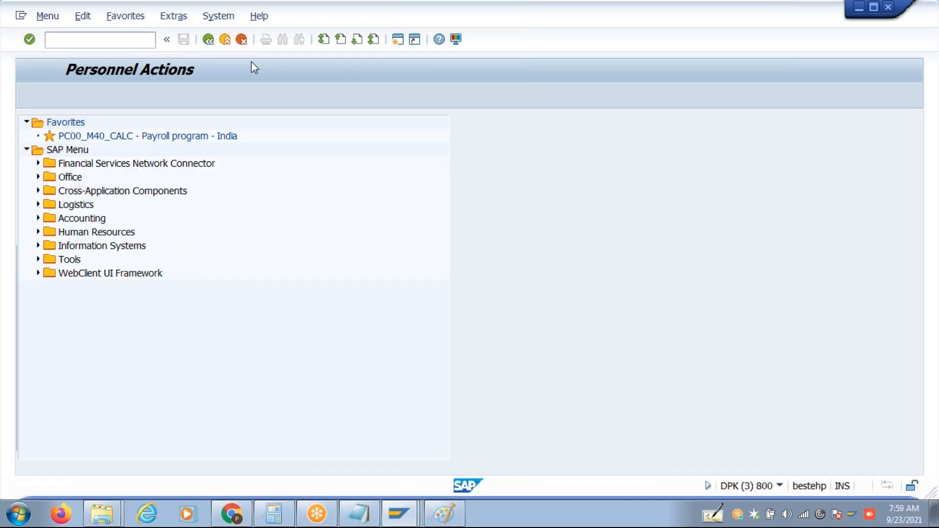
{"action": "key", "text": "alt+Tab"}
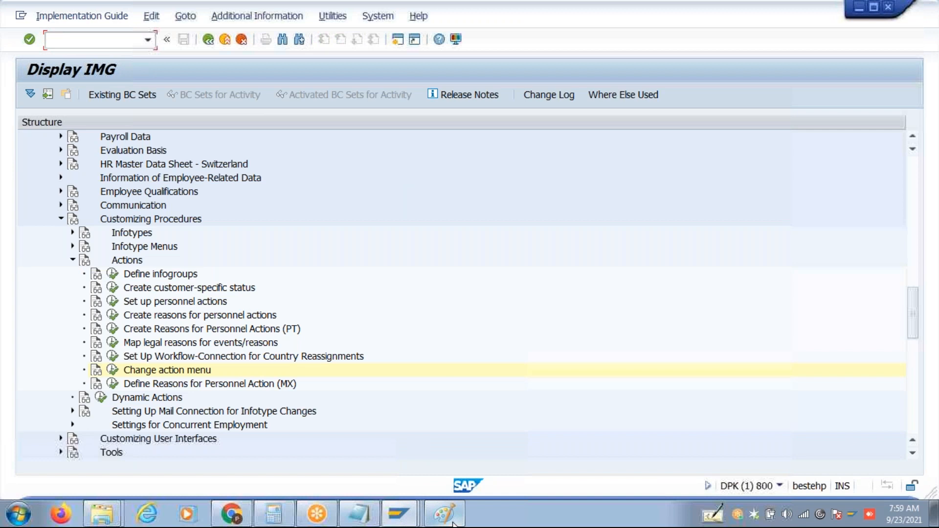
{"action": "left_click", "coordinate": [454, 523]}
{"action": "left_click", "coordinate": [683, 233]}
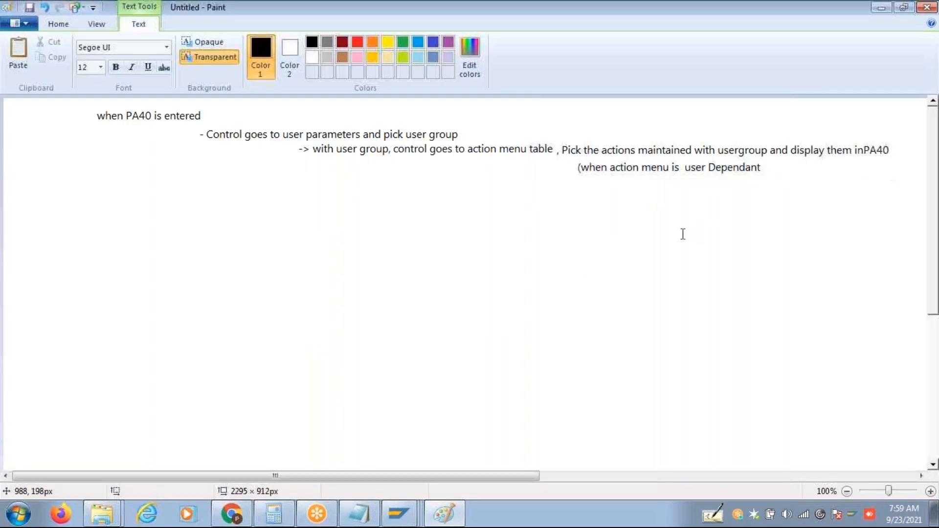
Close the bracket with ')' after 'Dependant' in the note.
{"action": "left_click", "coordinate": [761, 156]}
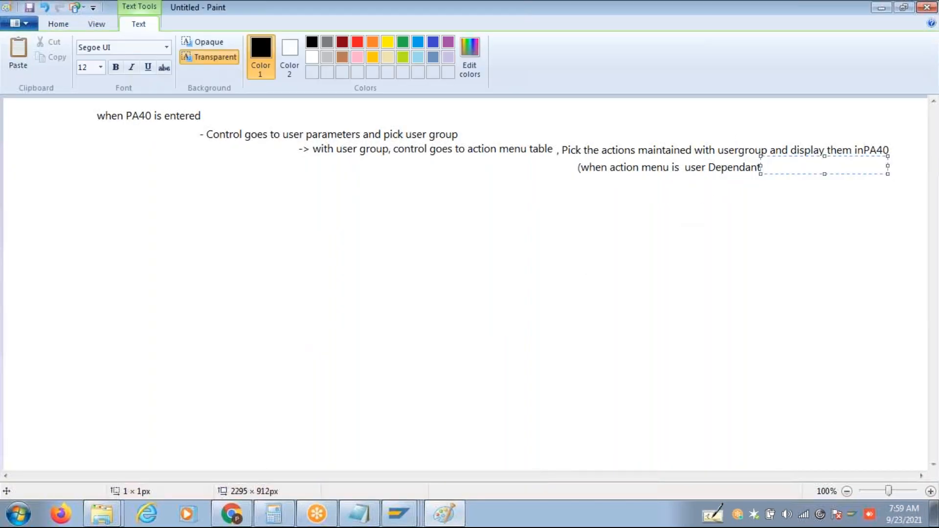
{"action": "type", "text": ")"}
{"action": "left_click", "coordinate": [546, 220]}
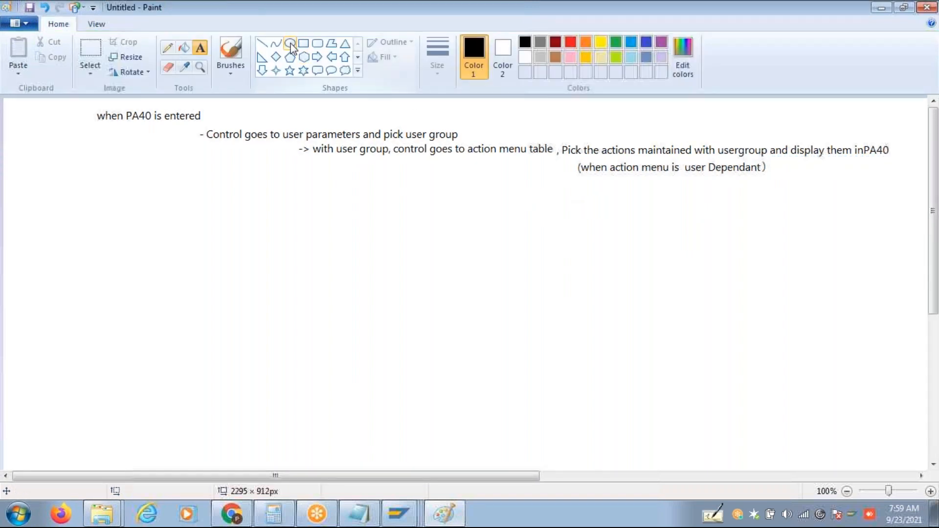
Shift the action menu table lines down and move the user Dependant note under the user-group line.
{"action": "left_click", "coordinate": [95, 45]}
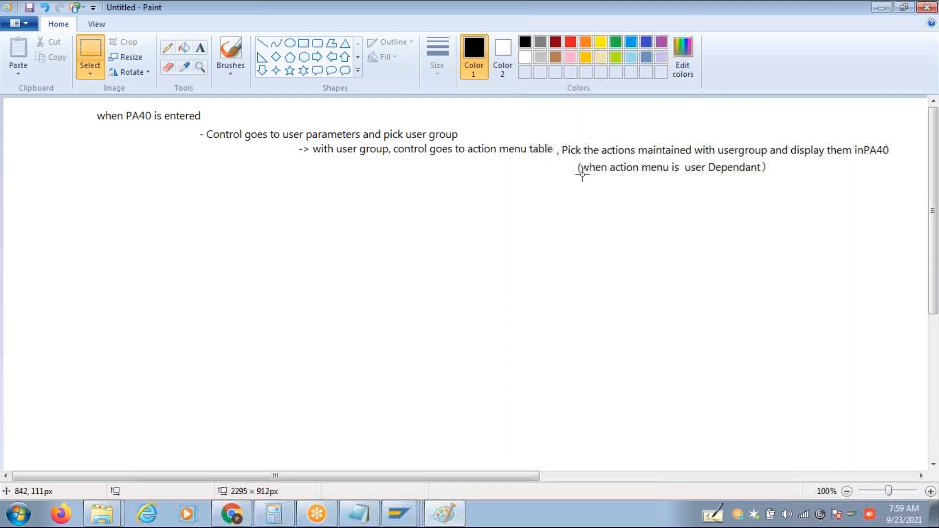
{"action": "left_click_drag", "start_coordinate": [575, 160], "coordinate": [782, 179]}
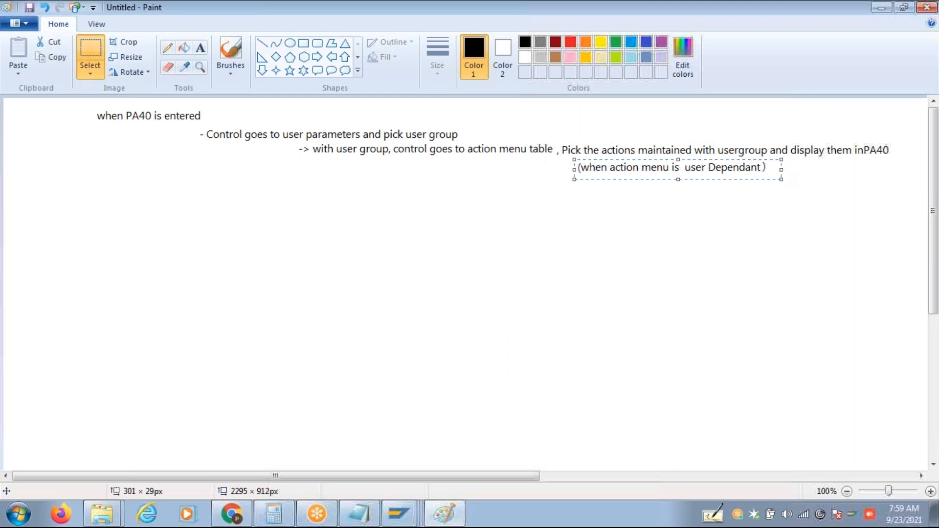
{"action": "left_click", "coordinate": [371, 201]}
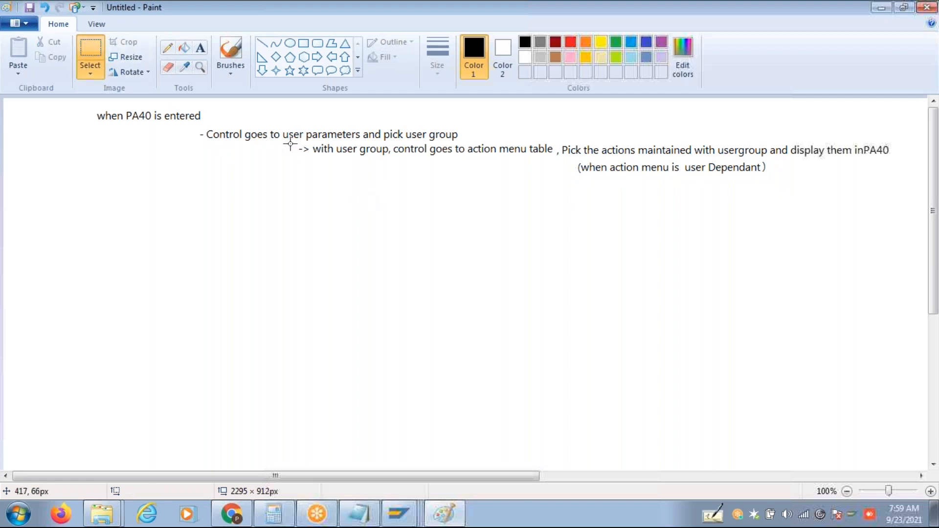
{"action": "left_click_drag", "start_coordinate": [292, 141], "coordinate": [901, 182]}
{"action": "left_click_drag", "start_coordinate": [660, 161], "coordinate": [664, 180]}
{"action": "left_click", "coordinate": [672, 267]}
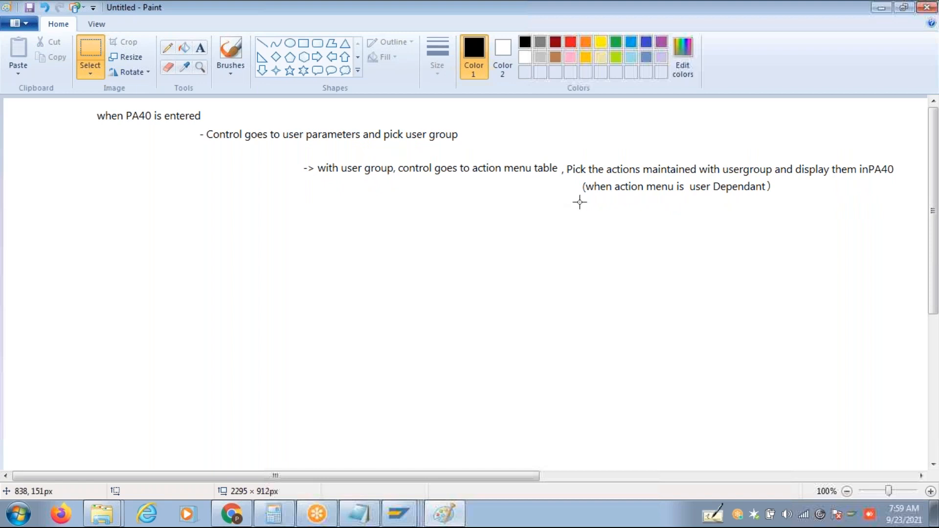
{"action": "left_click_drag", "start_coordinate": [579, 177], "coordinate": [379, 148]}
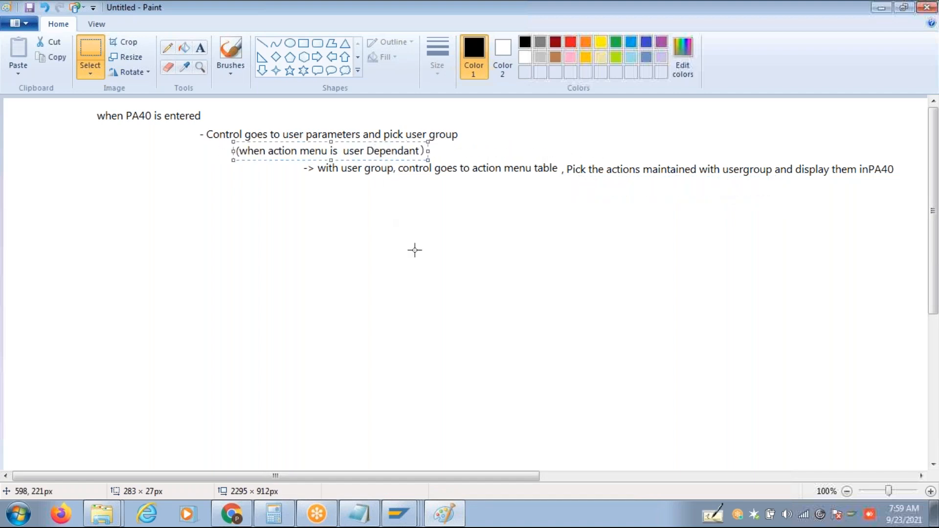
{"action": "left_click", "coordinate": [352, 201]}
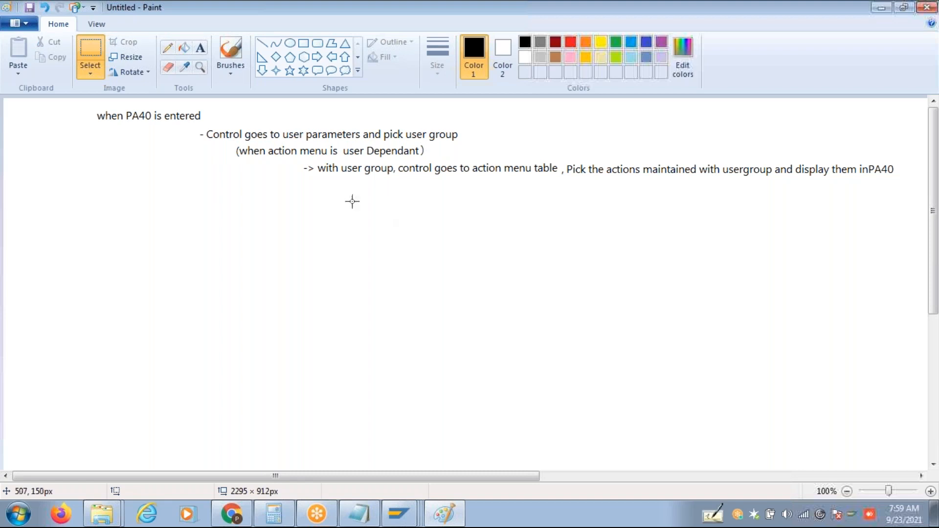
{"action": "left_click", "coordinate": [201, 48]}
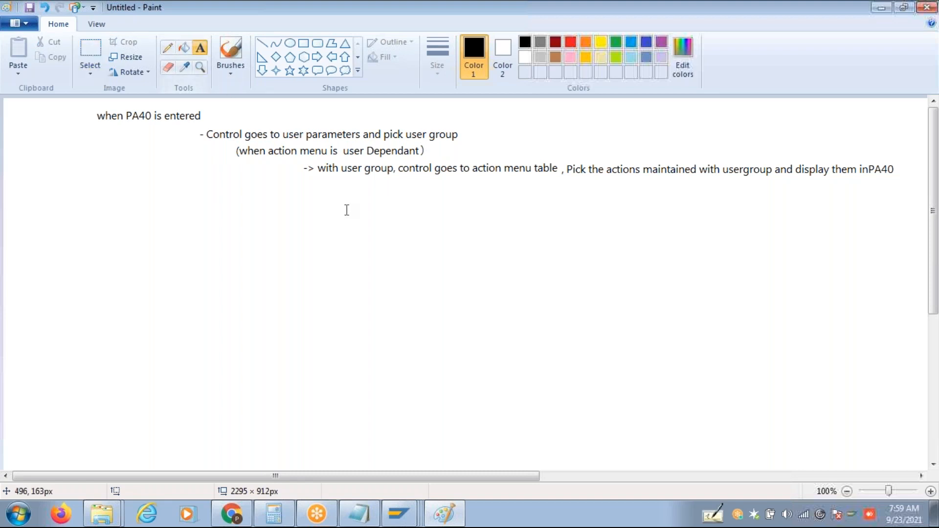
Type '-> If Actual user group is not maintained with any actions' beneath the action menu line.
{"action": "left_click", "coordinate": [303, 182]}
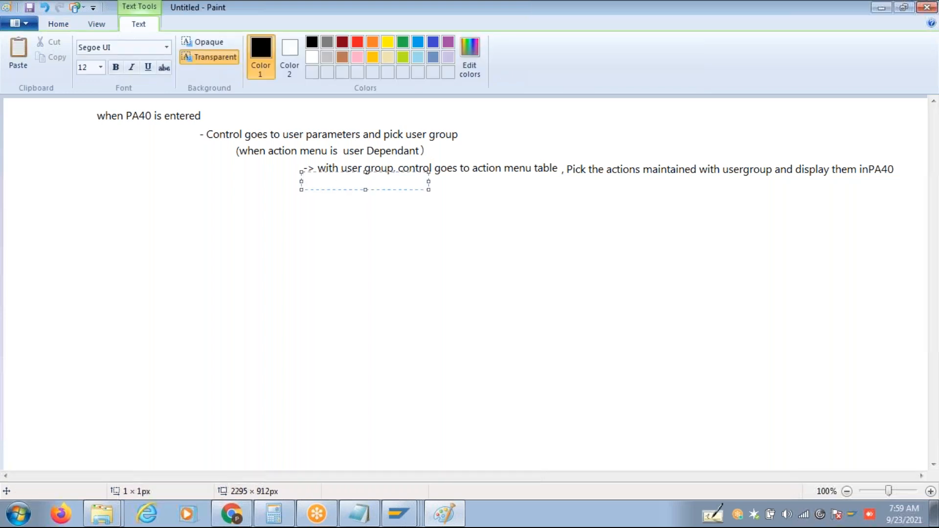
{"action": "type", "text": "-> If Actual user group is"}
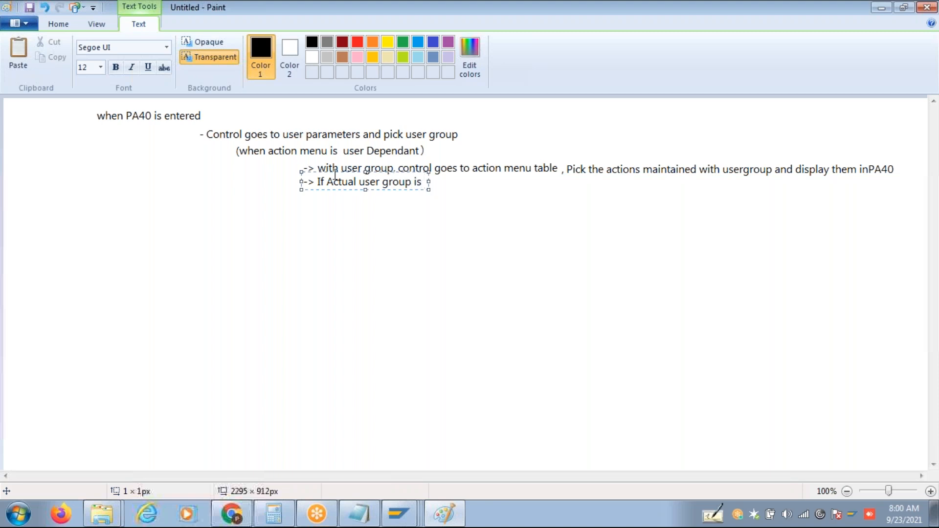
{"action": "left_click_drag", "start_coordinate": [428, 182], "coordinate": [756, 202]}
{"action": "type", "text": "not"}
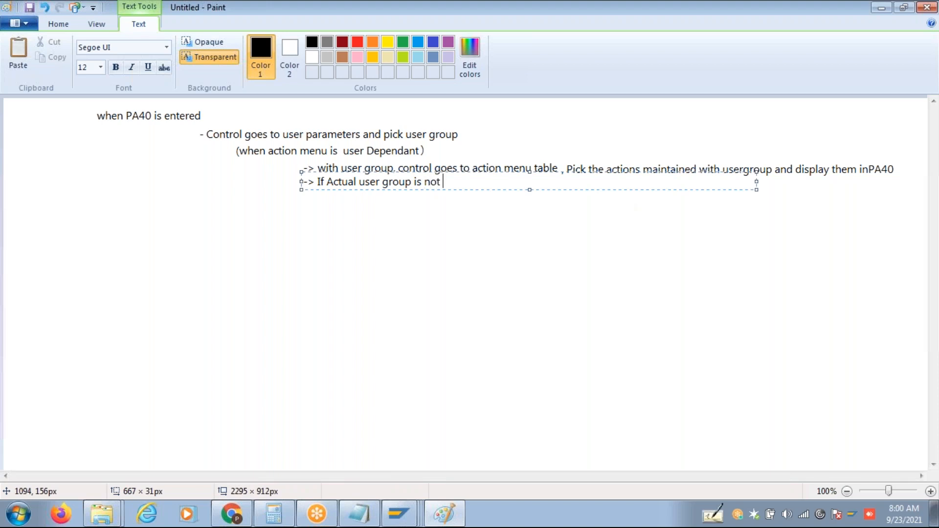
{"action": "type", "text": " maintained with any a"}
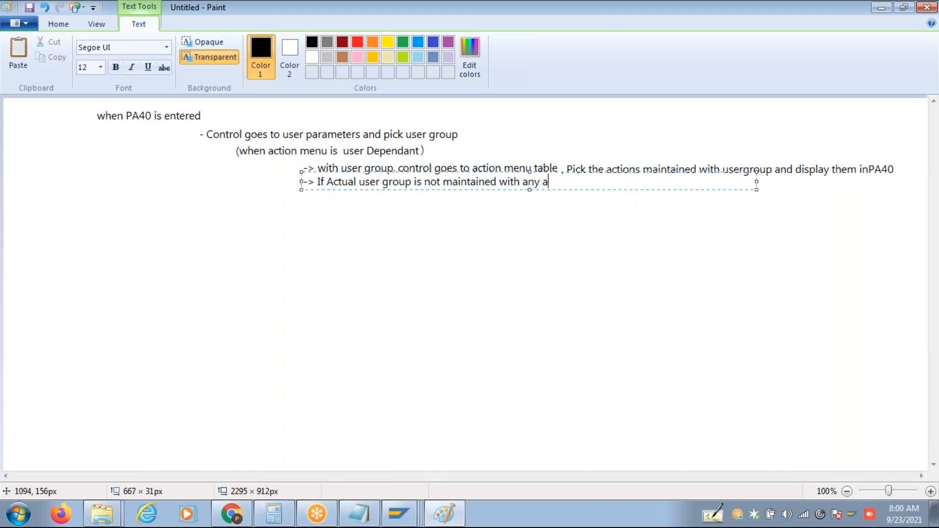
{"action": "type", "text": "ctions"}
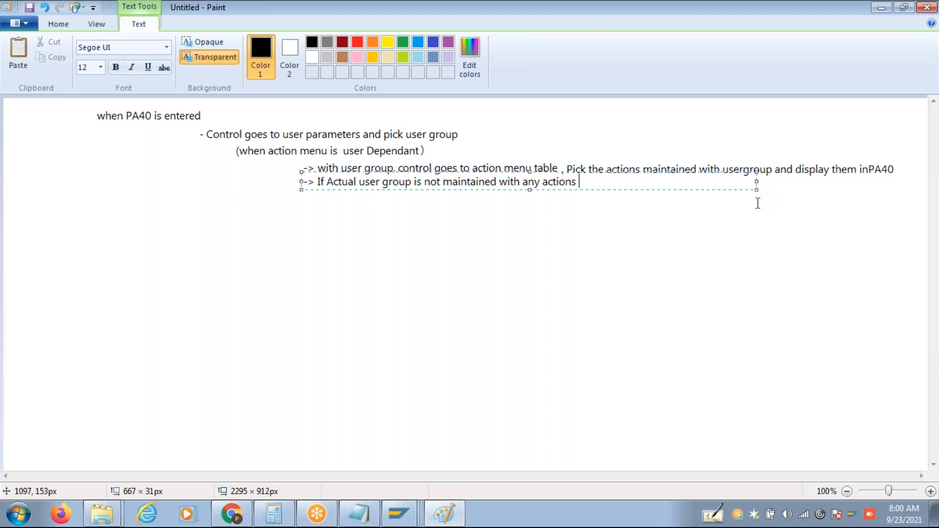
Continue the note with ', then it picks the action s list' and widen the text box.
{"action": "type", "text": ","}
{"action": "type", "text": " it"}
{"action": "key", "text": "BackSpace"}
{"action": "key", "text": "BackSpace"}
{"action": "type", "text": "then it pik"}
{"action": "key", "text": "BackSpace"}
{"action": "type", "text": "cks the ac"}
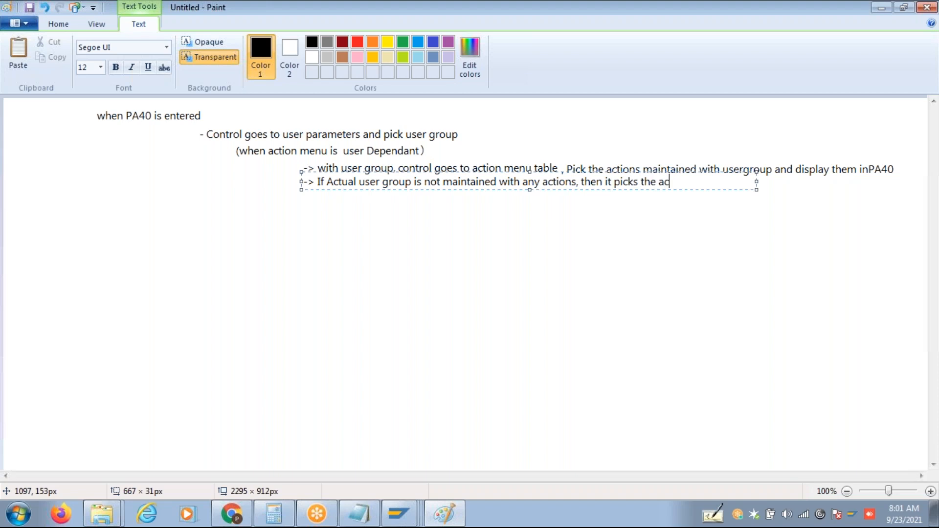
{"action": "type", "text": "tion s list"}
{"action": "left_click_drag", "start_coordinate": [757, 185], "coordinate": [926, 211]}
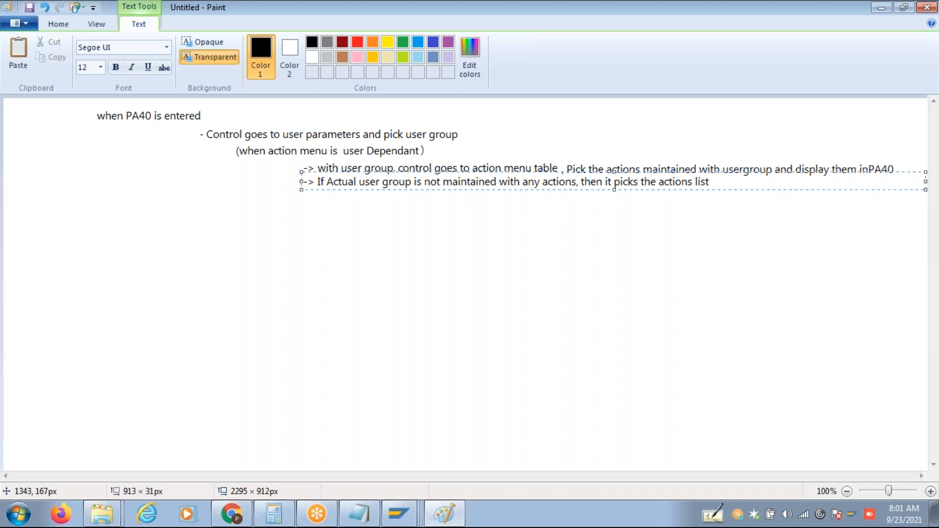
Finish with 'maintained with ref user group and' plus an indented 'Display in PA40' line.
{"action": "type", "text": "maintained with ref "}
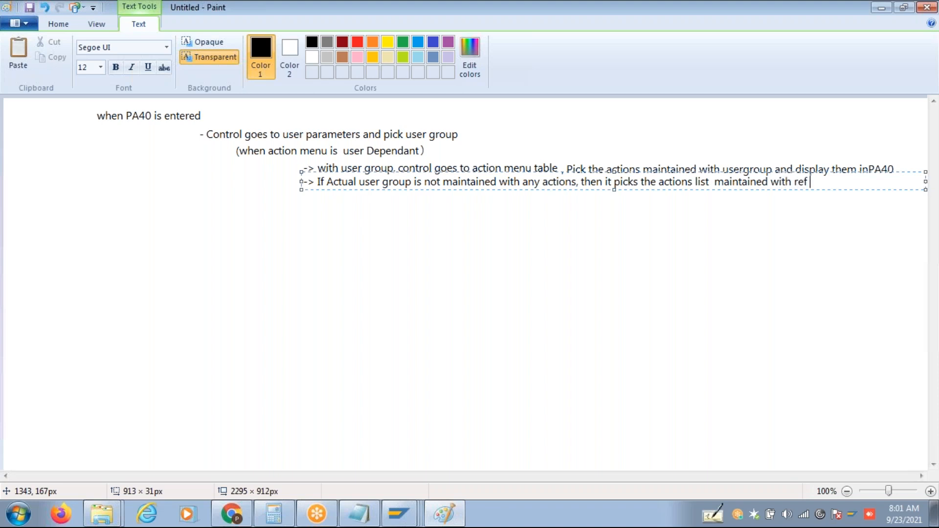
{"action": "type", "text": "use"}
{"action": "key", "text": "BackSpace"}
{"action": "key", "text": "BackSpace"}
{"action": "type", "text": "er group"}
{"action": "type", "text": "and"}
{"action": "key", "text": "Return"}
{"action": "key", "text": "Tab"}
{"action": "type", "text": "Dis"}
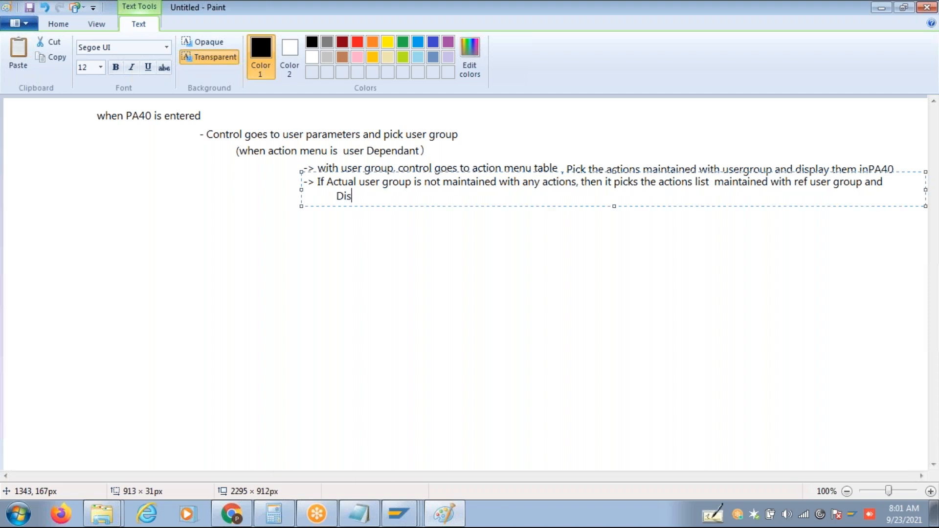
{"action": "type", "text": "play in PA40"}
{"action": "left_click", "coordinate": [901, 325]}
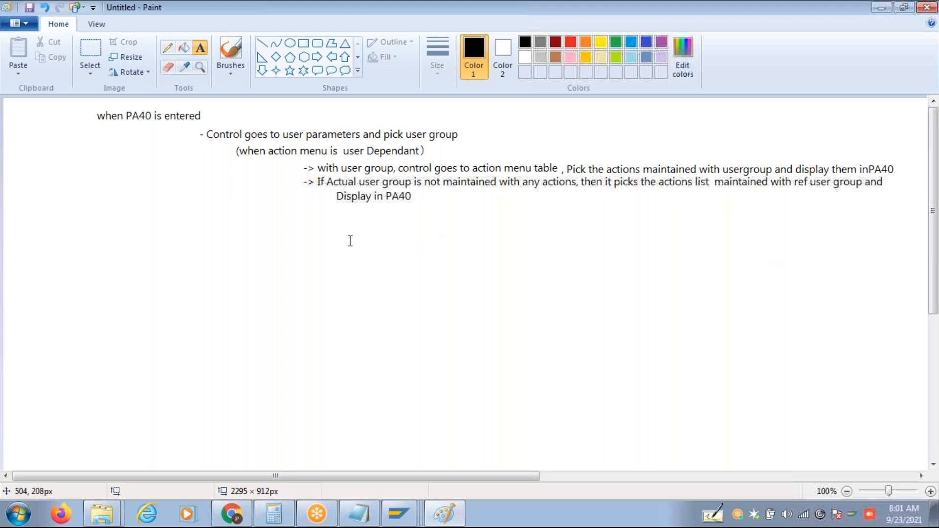
Add a widened note line 'Whne Action menu 01 is not User Dependant)' below the existing notes.
{"action": "left_click", "coordinate": [241, 218]}
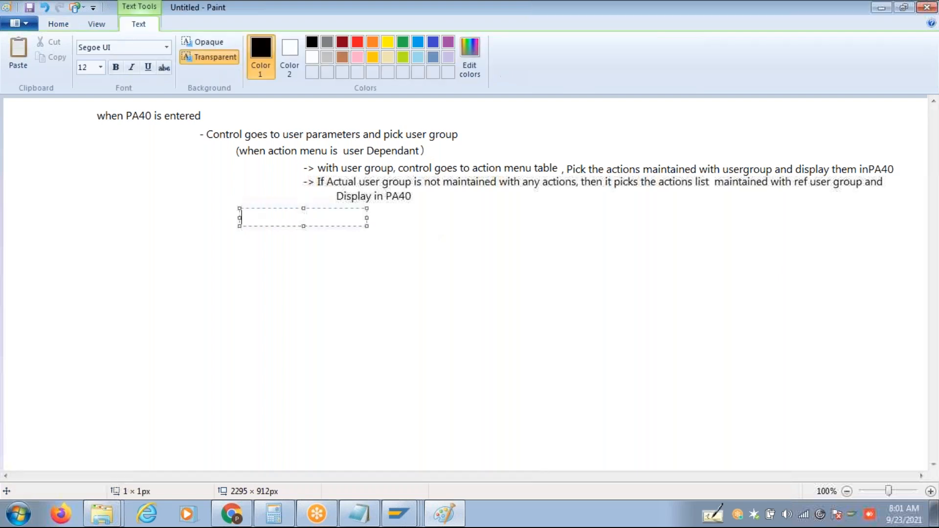
{"action": "type", "text": "Whne Action me"}
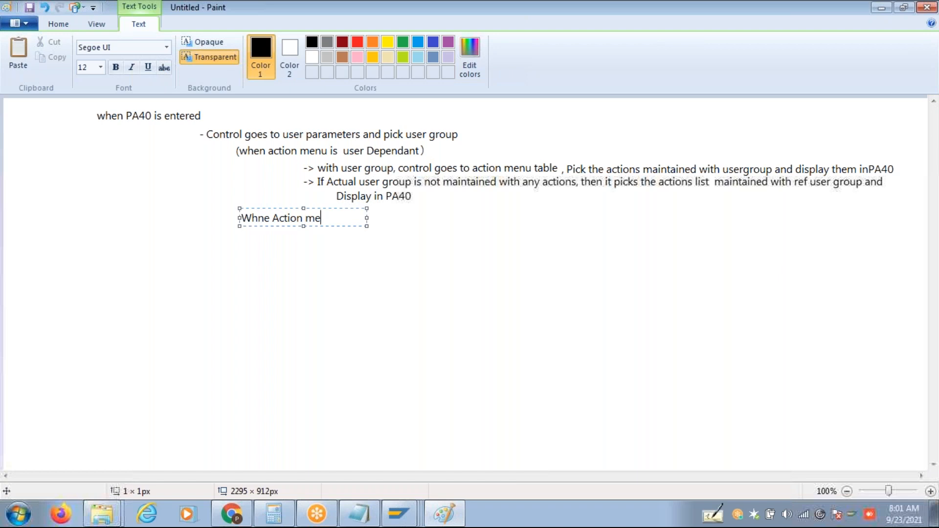
{"action": "type", "text": "nu 01 is"}
{"action": "left_click_drag", "start_coordinate": [368, 225], "coordinate": [573, 224]}
{"action": "type", "text": "no"}
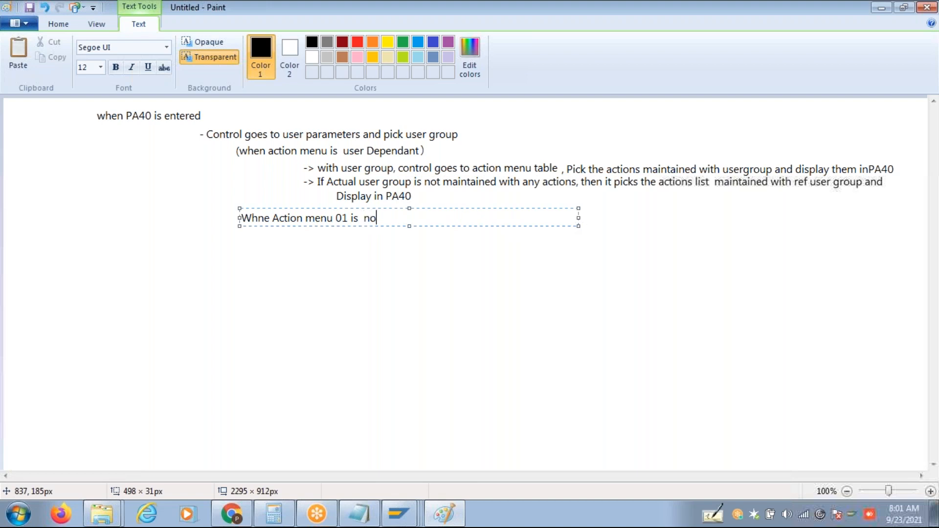
{"action": "type", "text": "t User Dependant"}
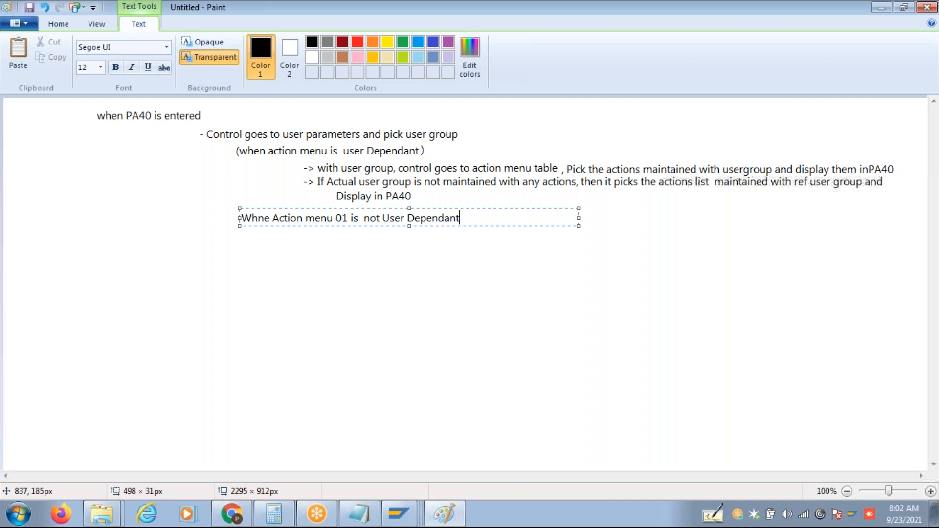
{"action": "type", "text": ")"}
{"action": "left_click", "coordinate": [243, 220]}
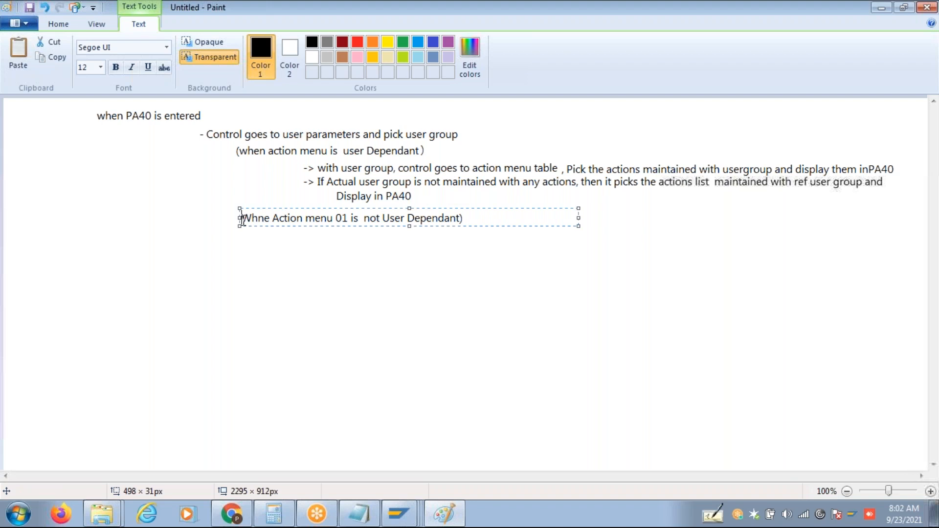
Add the opening '(' to the new note and switch to SAP's Display IMG window.
{"action": "type", "text": "("}
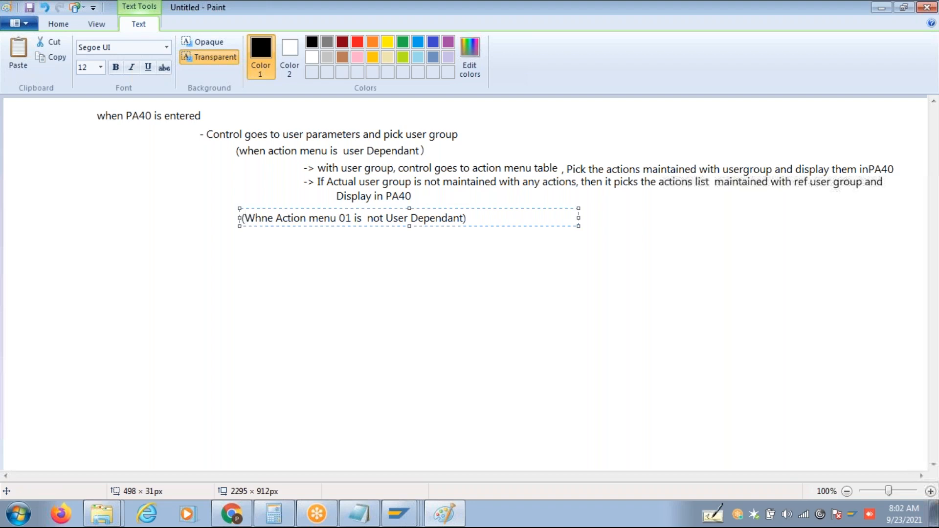
{"action": "left_click", "coordinate": [414, 505]}
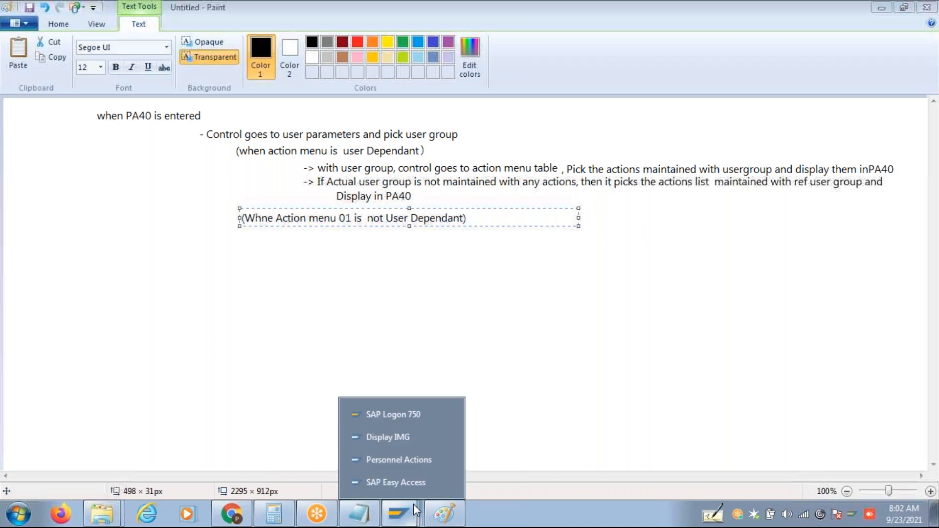
{"action": "left_click", "coordinate": [409, 456]}
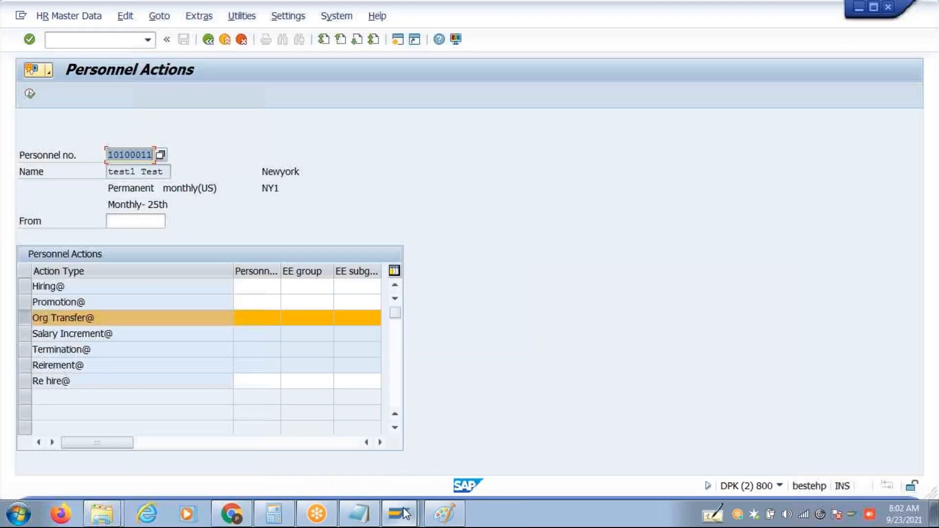
{"action": "mouse_move", "coordinate": [403, 507]}
{"action": "left_click", "coordinate": [383, 439]}
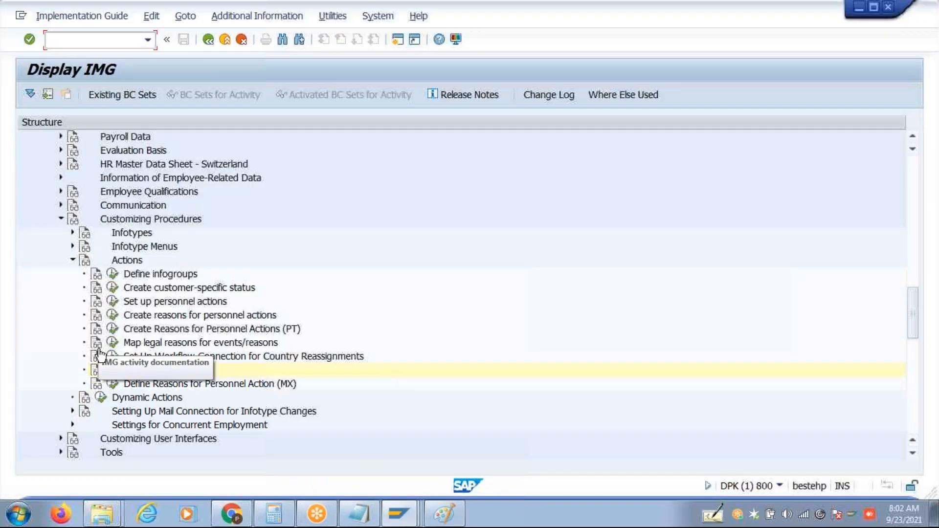
Check User Group Dependency shows menu 01 Actions not user-dependent, then return to Personnel Actions.
{"action": "left_click", "coordinate": [112, 369]}
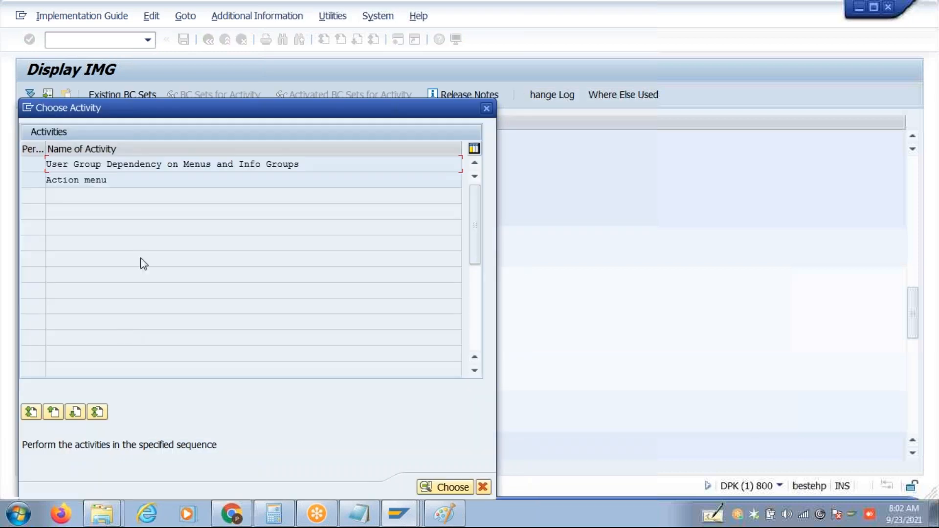
{"action": "double_click", "coordinate": [154, 164]}
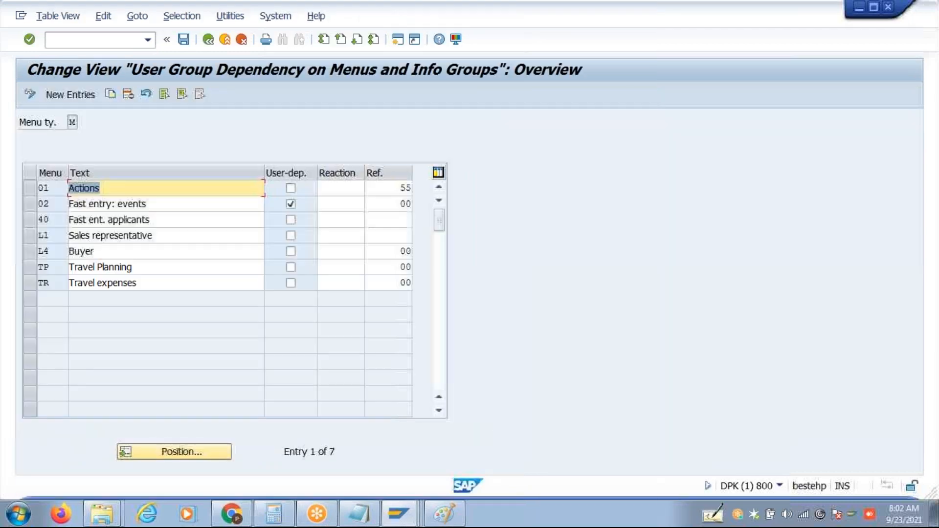
{"action": "left_click", "coordinate": [28, 186]}
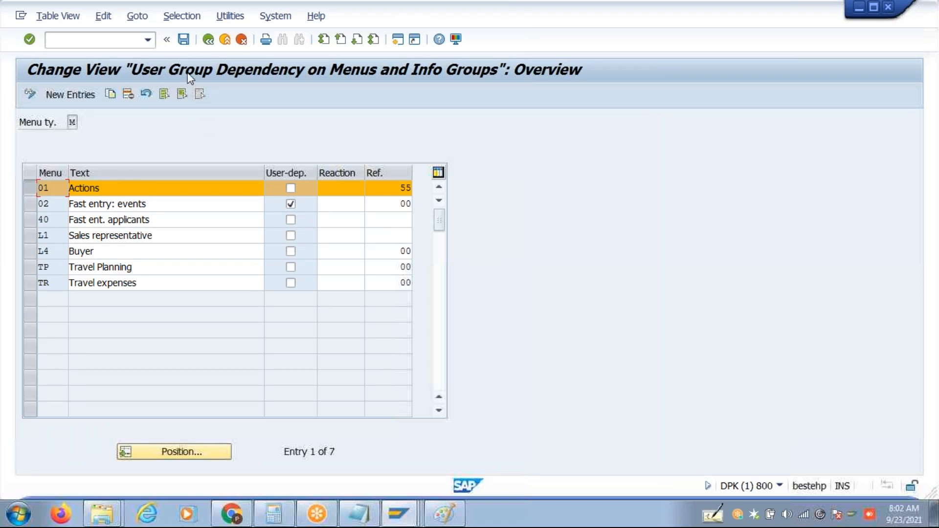
{"action": "left_click", "coordinate": [208, 41]}
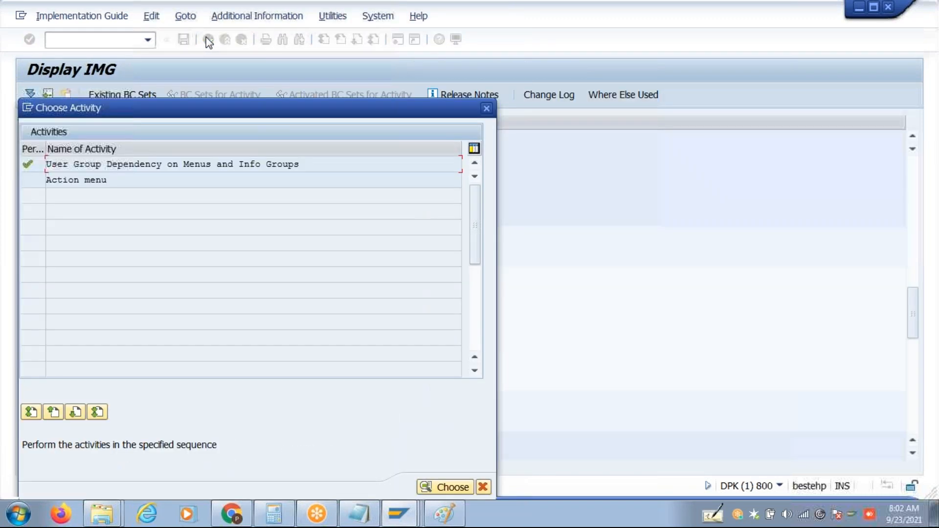
{"action": "left_click", "coordinate": [483, 487]}
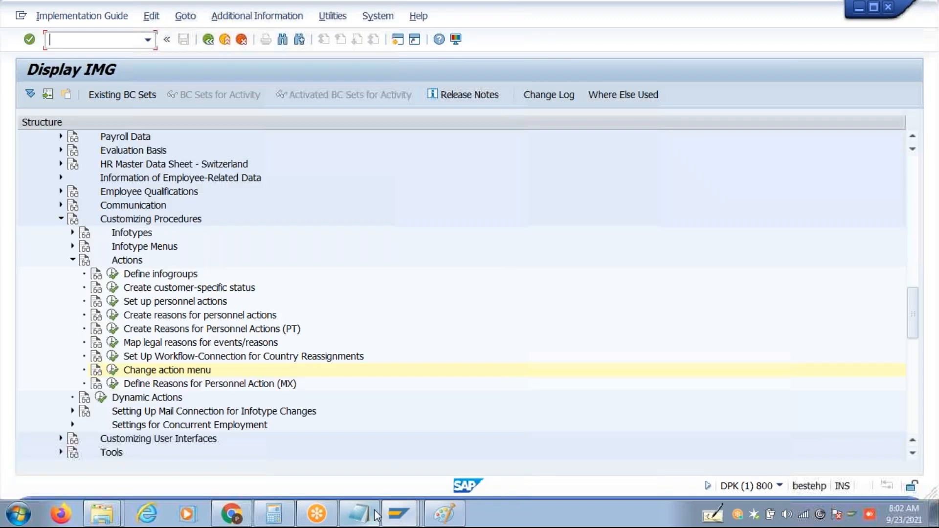
{"action": "left_click", "coordinate": [398, 513]}
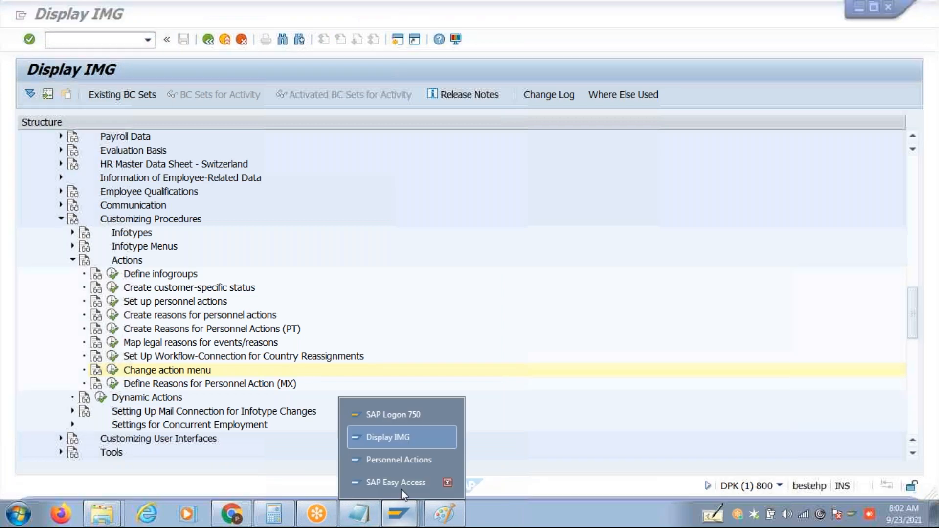
{"action": "left_click", "coordinate": [404, 457]}
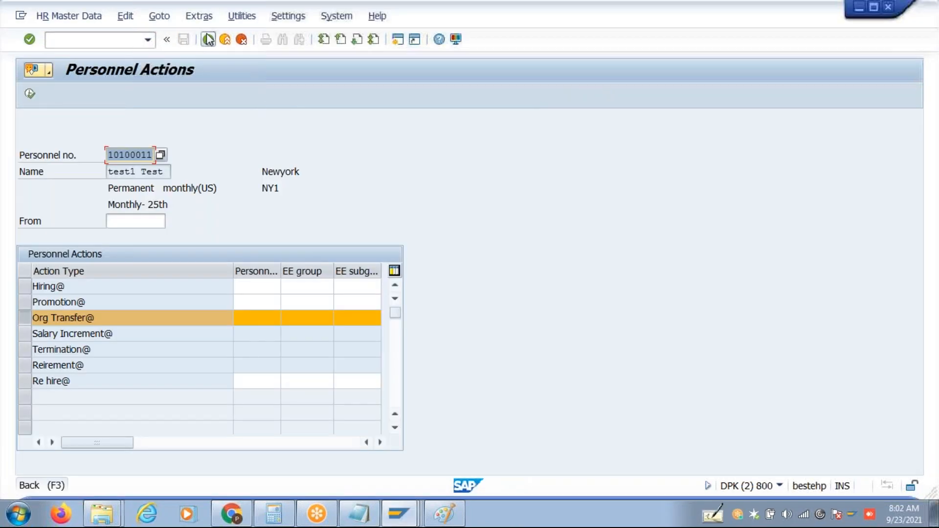
Rerun pa40 to see Hire, Change of Position, Termination, Leave of Absence, then return to Display IMG.
{"action": "left_click", "coordinate": [209, 40]}
{"action": "type", "text": "pa40"}
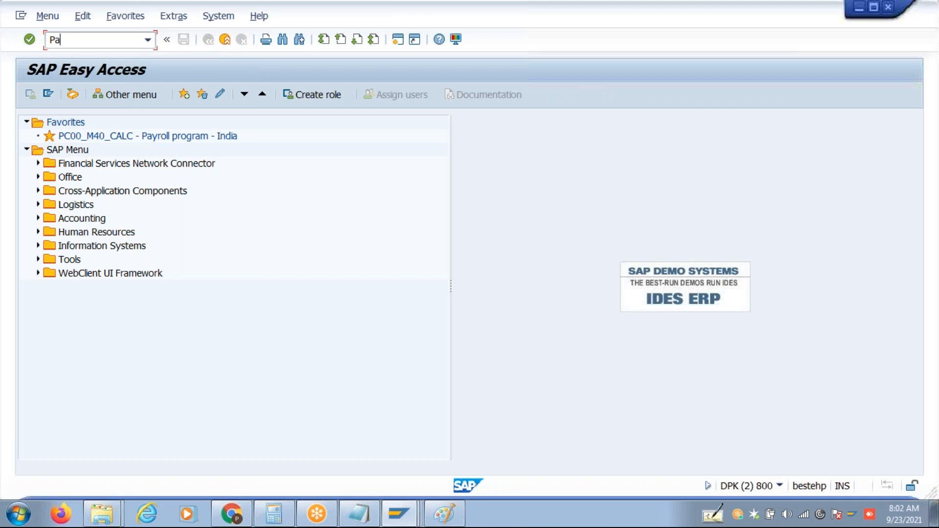
{"action": "key", "text": "Return"}
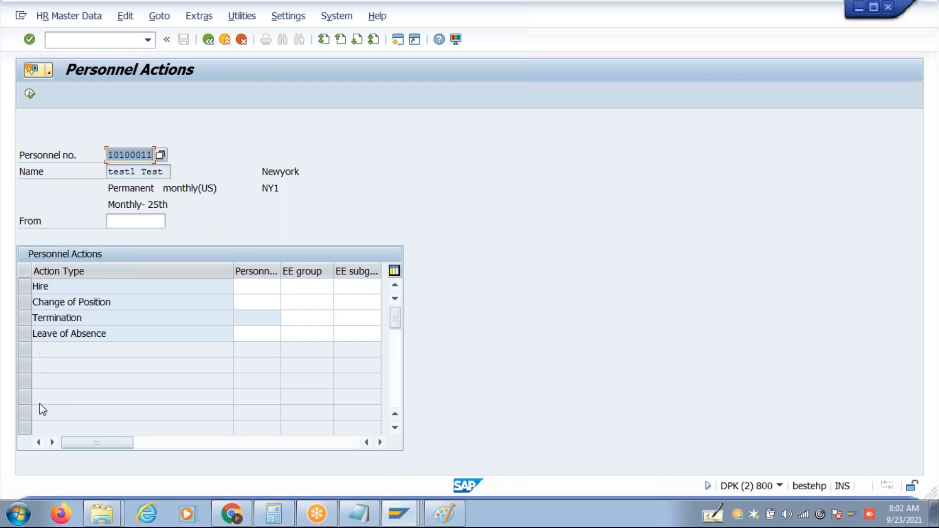
{"action": "left_click", "coordinate": [399, 514]}
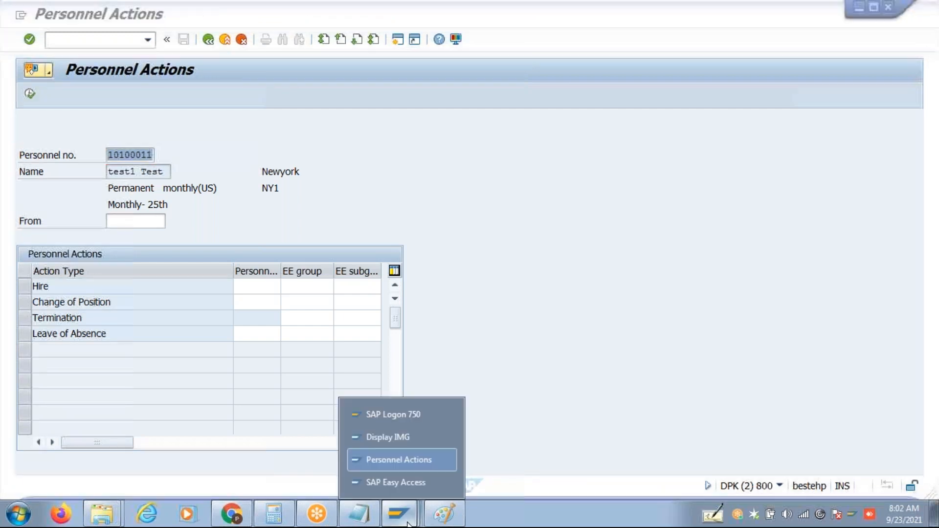
{"action": "left_click", "coordinate": [400, 443]}
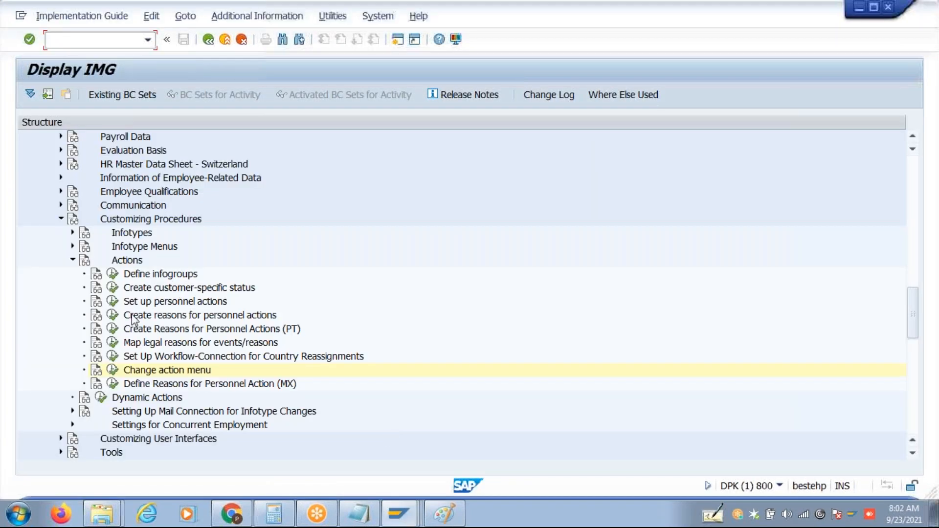
Open action menu 01 entries and select the user group 00 Hire, Change of Position, Termination, Leave of Absence rows.
{"action": "left_click", "coordinate": [114, 371]}
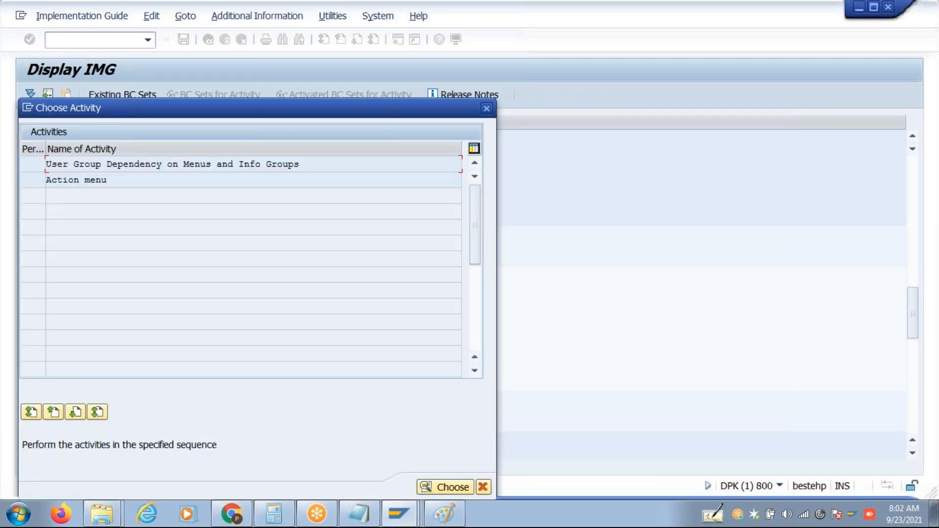
{"action": "double_click", "coordinate": [110, 181]}
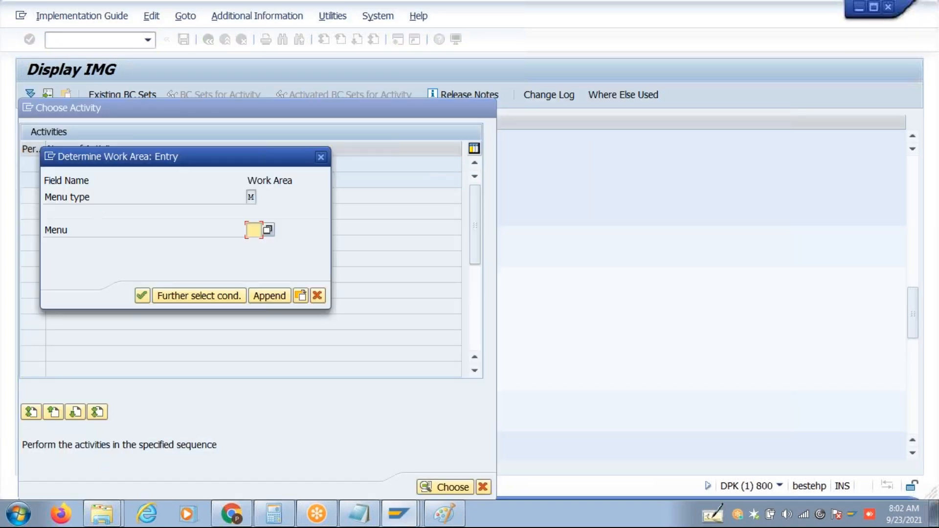
{"action": "type", "text": "01"}
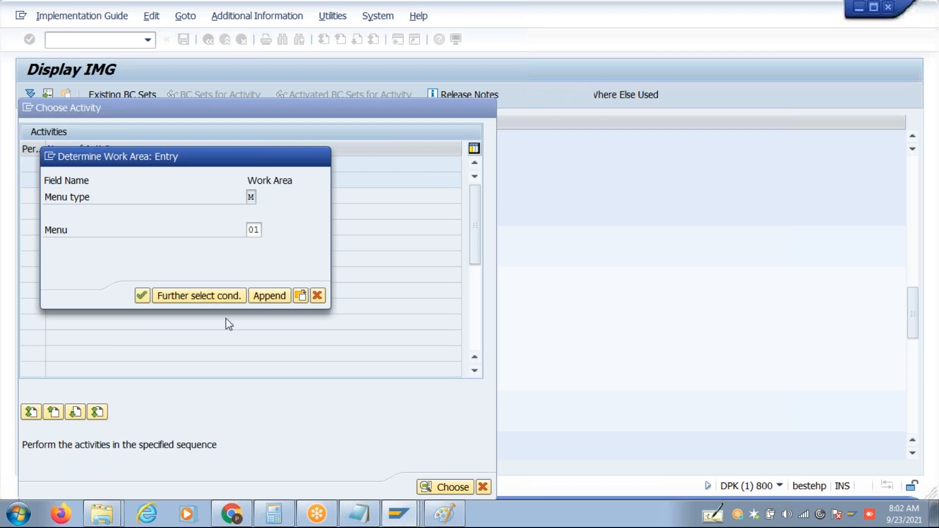
{"action": "key", "text": "Return"}
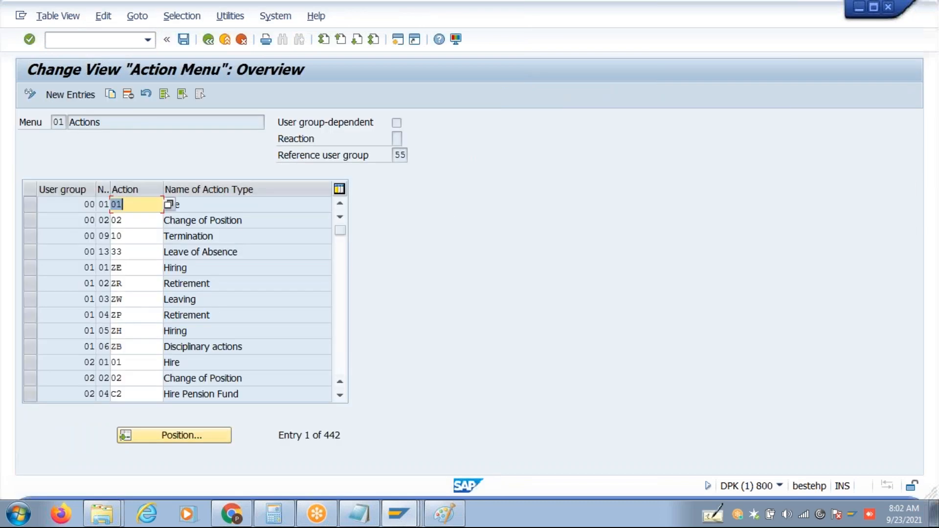
{"action": "left_click", "coordinate": [28, 210]}
{"action": "left_click", "coordinate": [30, 224]}
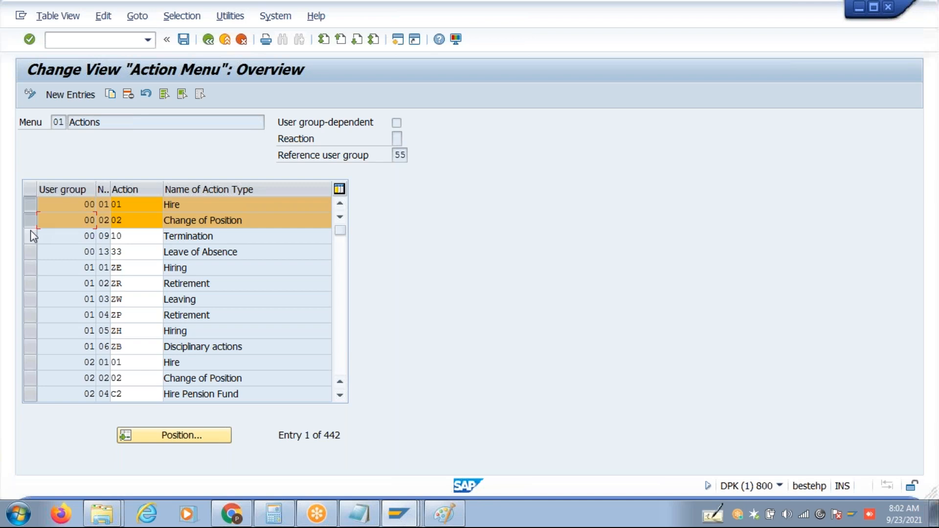
{"action": "left_click", "coordinate": [30, 234]}
{"action": "left_click", "coordinate": [35, 253]}
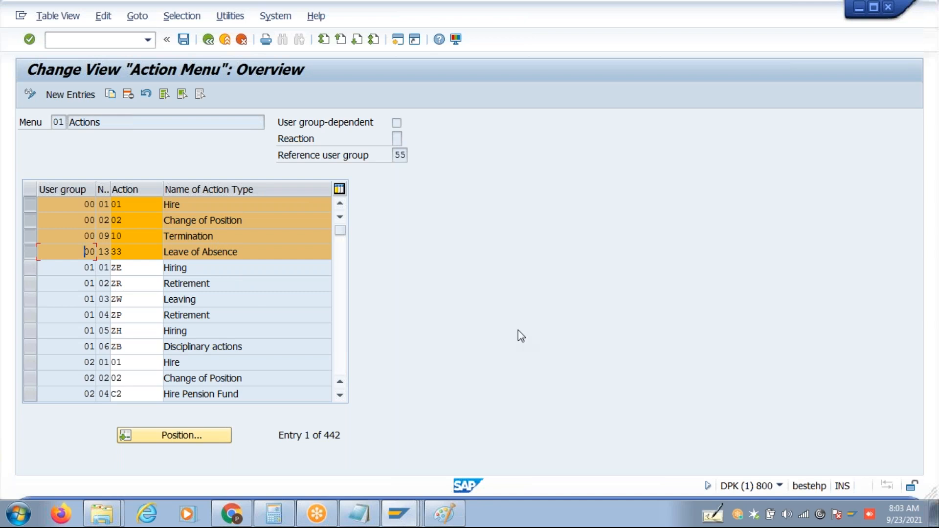
Delete the four selected user group 00 entries and save.
{"action": "key", "text": "alt+Tab"}
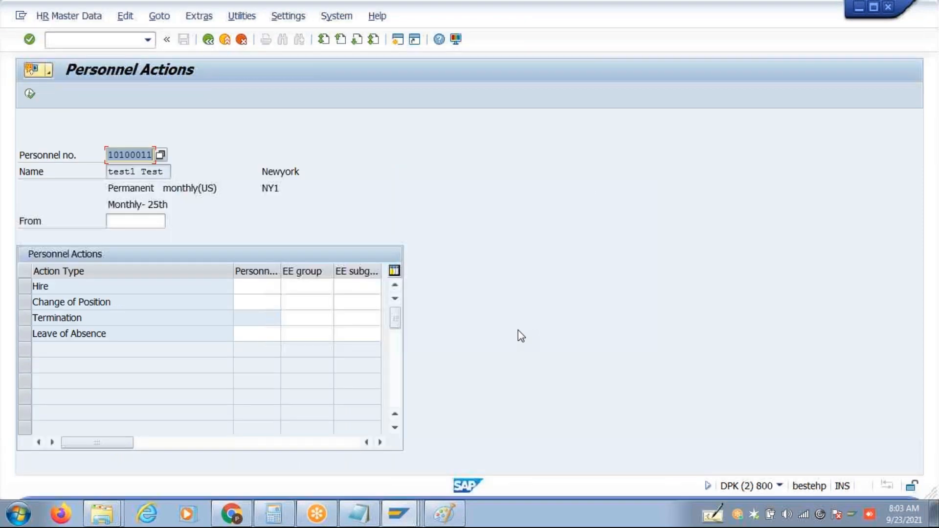
{"action": "key", "text": "alt+Tab"}
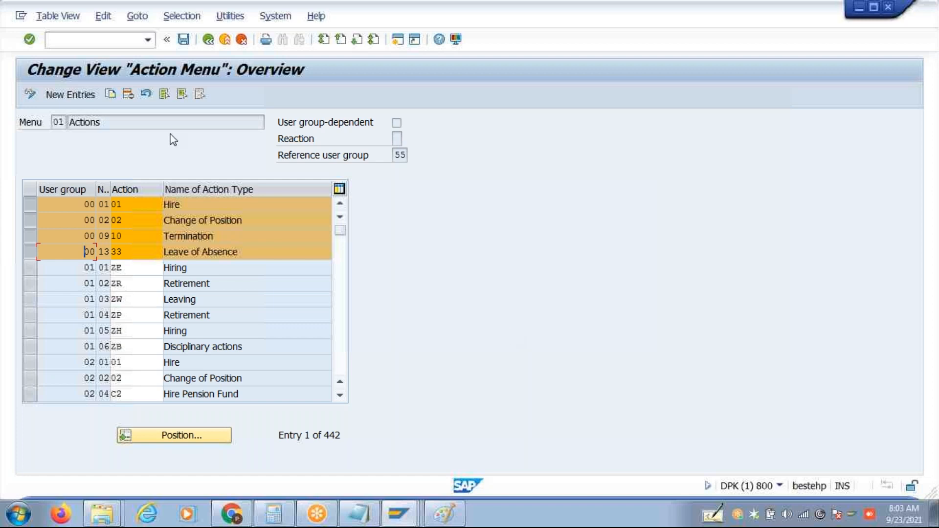
{"action": "key", "text": "ctrl+y"}
{"action": "left_click_drag", "start_coordinate": [113, 203], "coordinate": [215, 238]}
{"action": "key", "text": "ctrl+c"}
{"action": "left_click", "coordinate": [129, 95]}
{"action": "key", "text": "ctrl+s"}
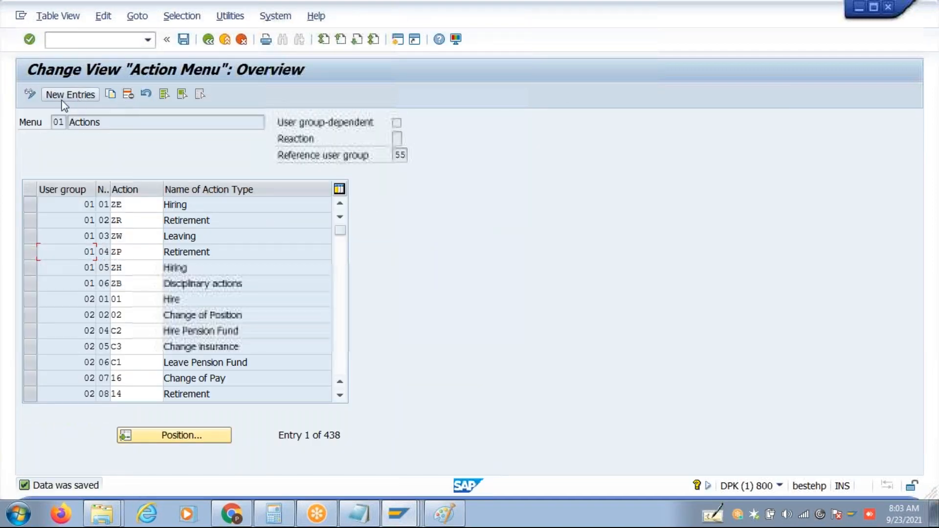
Save the deletion under the customizing request and discard the trial new entries.
{"action": "left_click", "coordinate": [63, 101]}
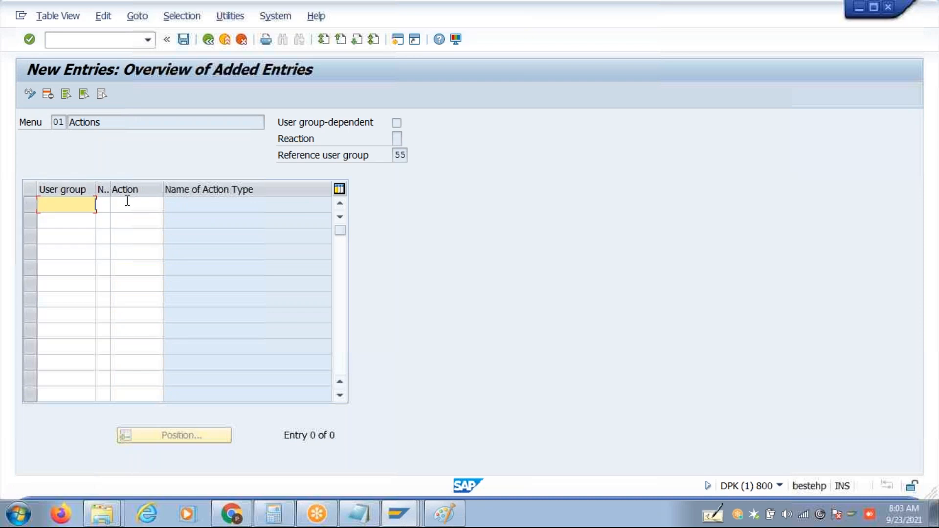
{"action": "key", "text": "ctrl+v"}
{"action": "left_click", "coordinate": [100, 204]}
{"action": "key", "text": "ctrl+v"}
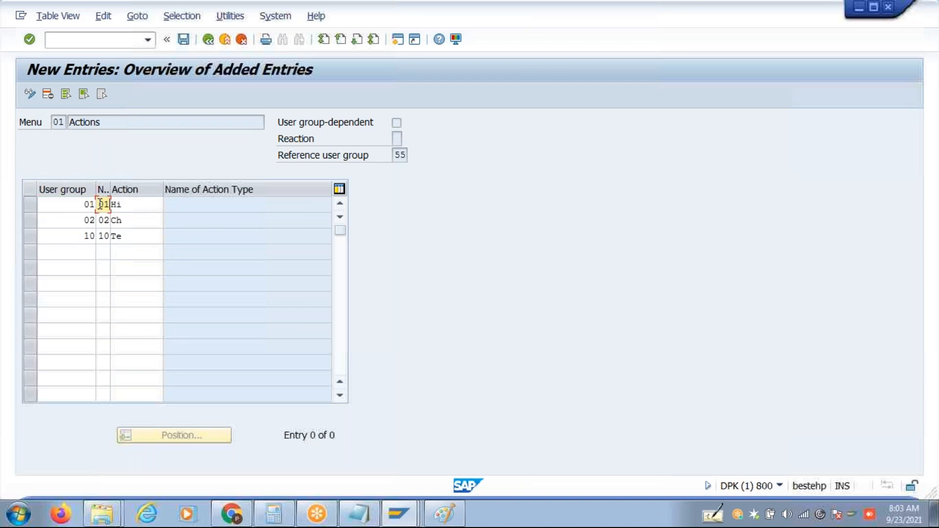
{"action": "left_click", "coordinate": [89, 204]}
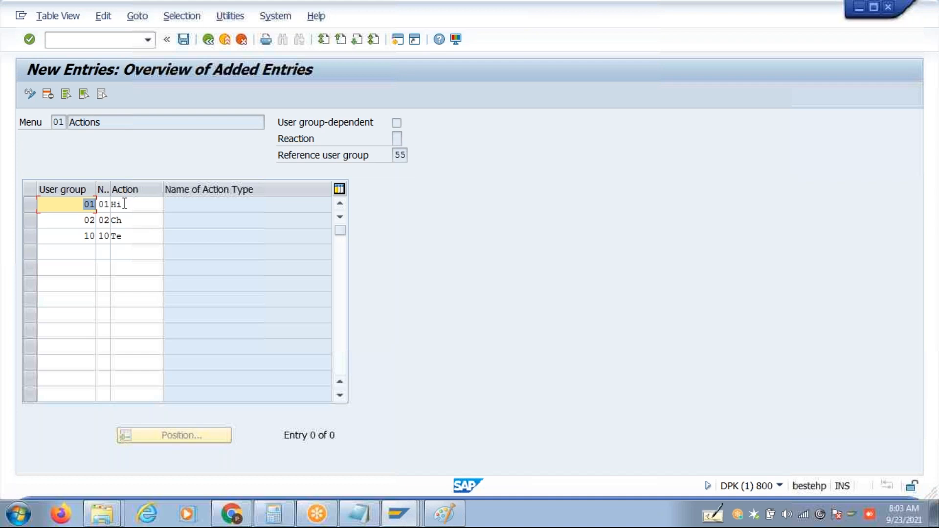
{"action": "left_click", "coordinate": [241, 38]}
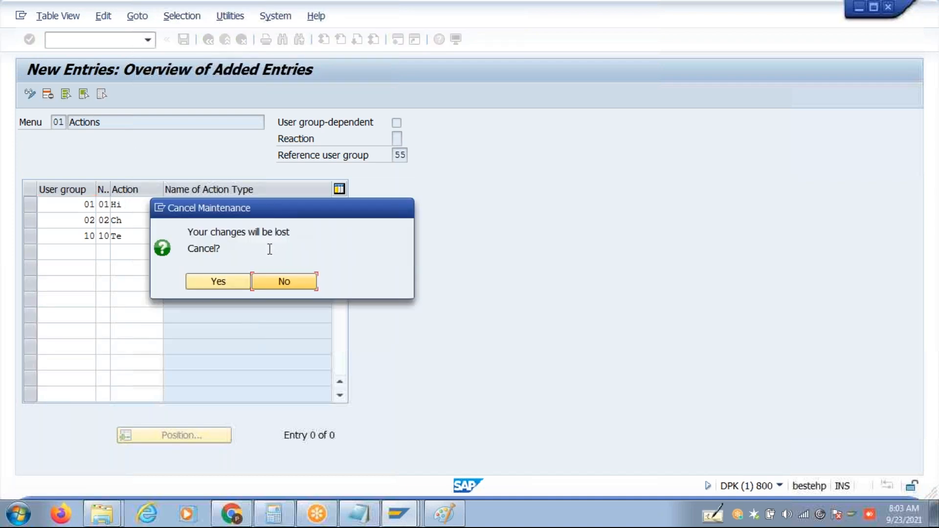
{"action": "left_click", "coordinate": [242, 280]}
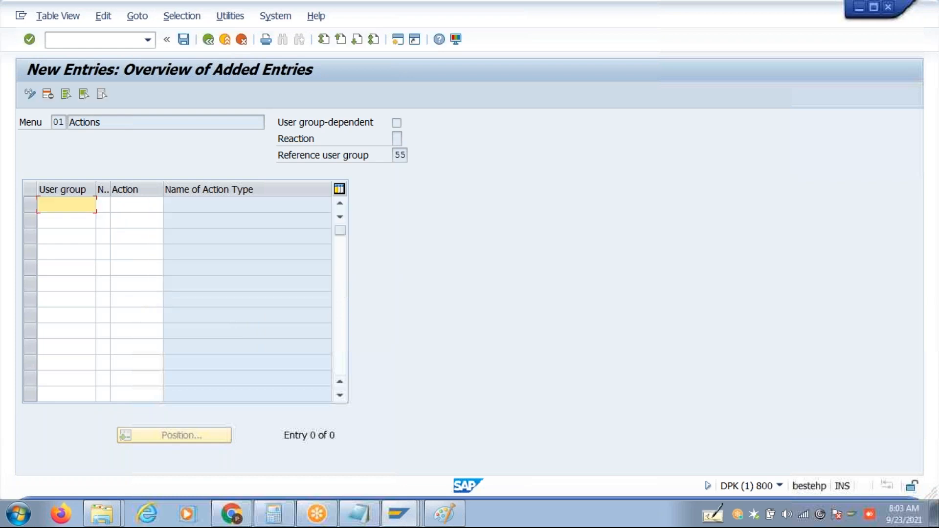
{"action": "left_click", "coordinate": [208, 39]}
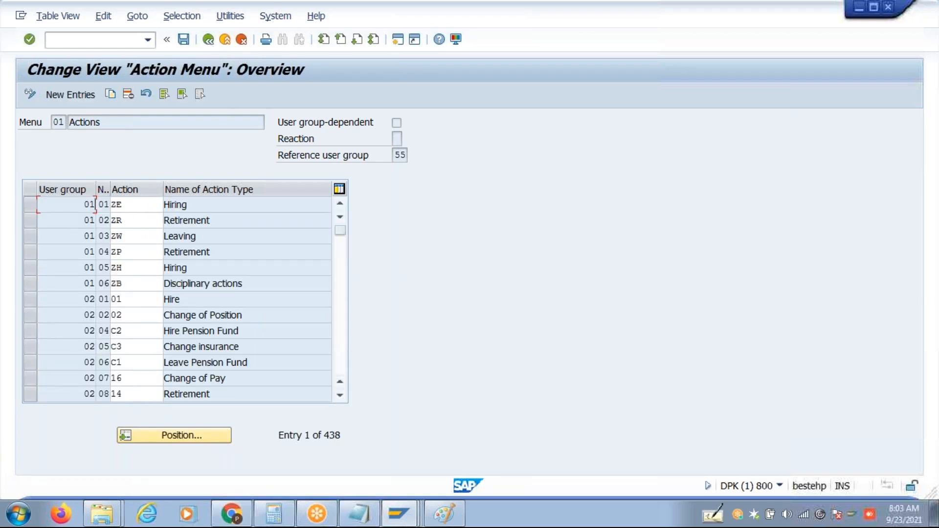
Copy ZE Hiring, ZR Retirement and ZW Leaving into new entries without a user group and save.
{"action": "key", "text": "ctrl+y"}
{"action": "left_click_drag", "start_coordinate": [97, 201], "coordinate": [131, 241]}
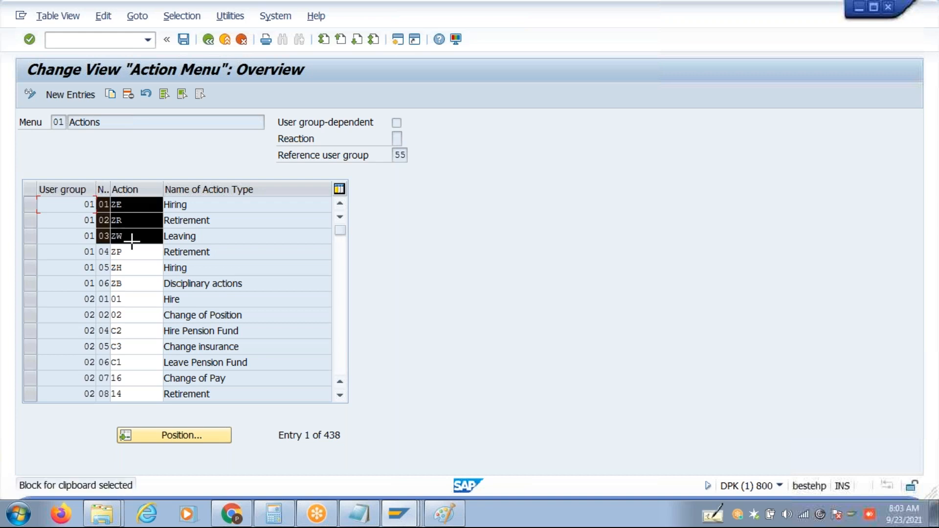
{"action": "key", "text": "ctrl+c"}
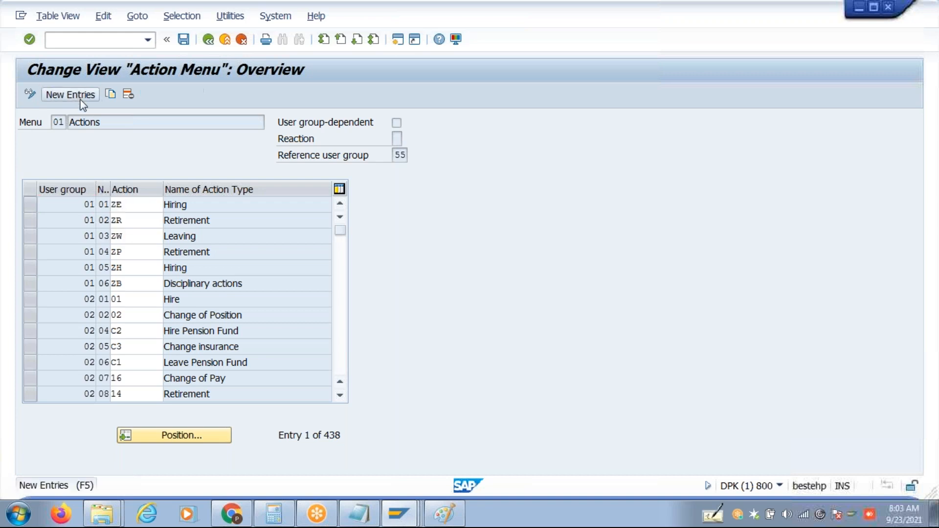
{"action": "left_click", "coordinate": [81, 101]}
{"action": "left_click", "coordinate": [103, 204]}
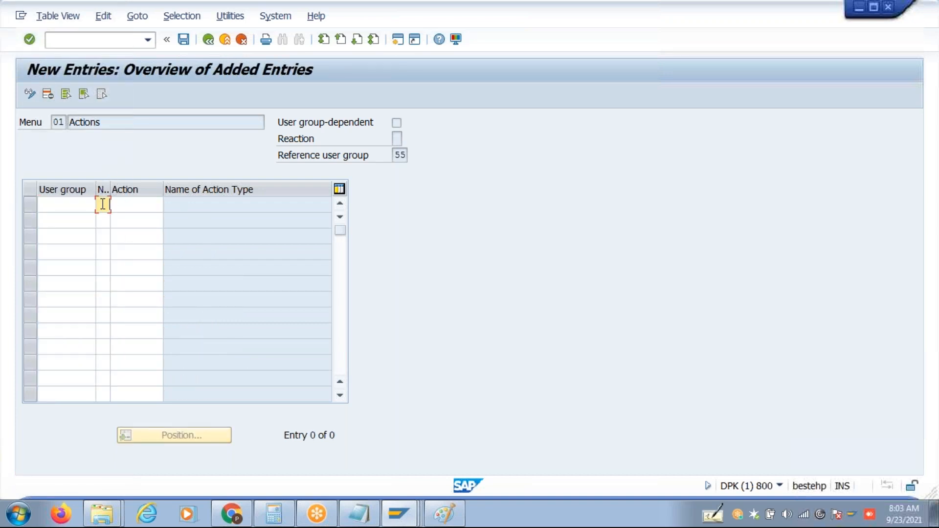
{"action": "key", "text": "ctrl+v"}
{"action": "key", "text": "Return"}
{"action": "key", "text": "ctrl+s"}
{"action": "key", "text": "alt+Tab"}
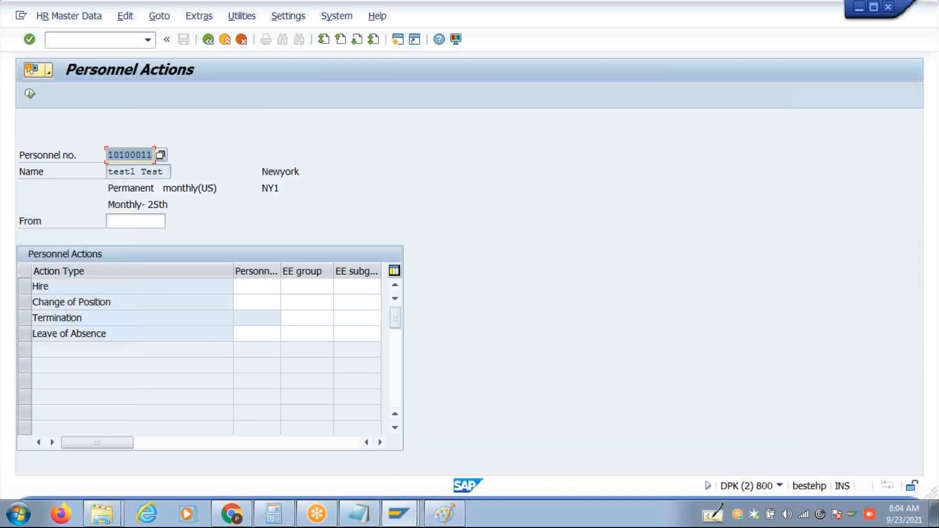
Relaunch PA40 from the command field to review the employee's action list.
{"action": "left_click", "coordinate": [208, 39]}
{"action": "left_click", "coordinate": [87, 36]}
{"action": "type", "text": "P"}
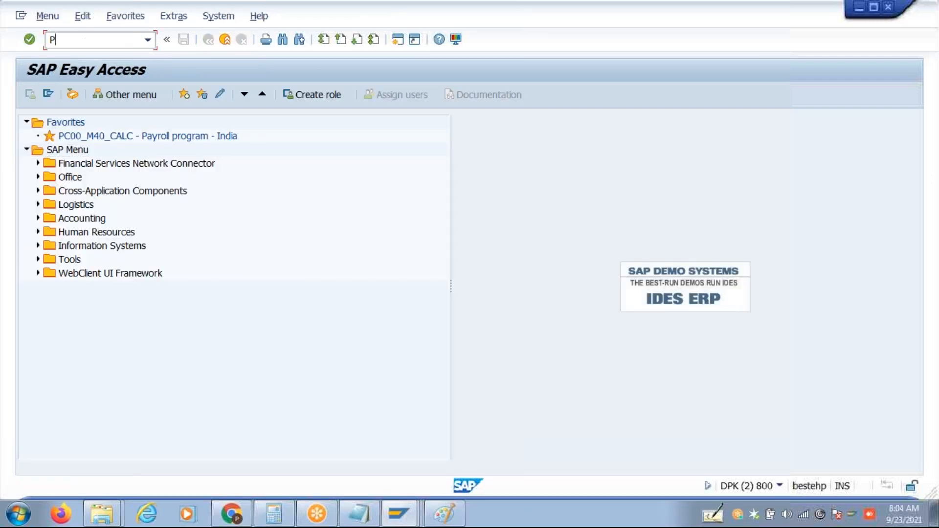
{"action": "type", "text": "A40"}
{"action": "key", "text": "Return"}
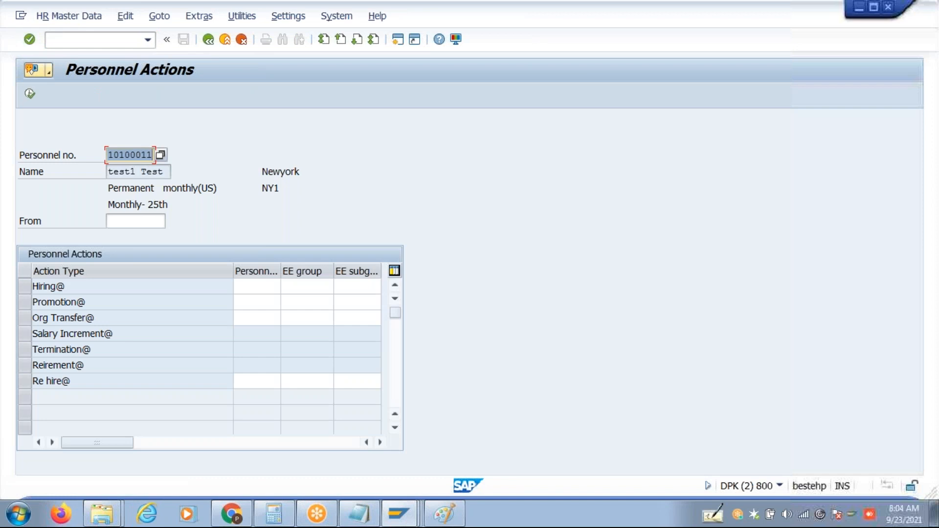
{"action": "left_click", "coordinate": [209, 40]}
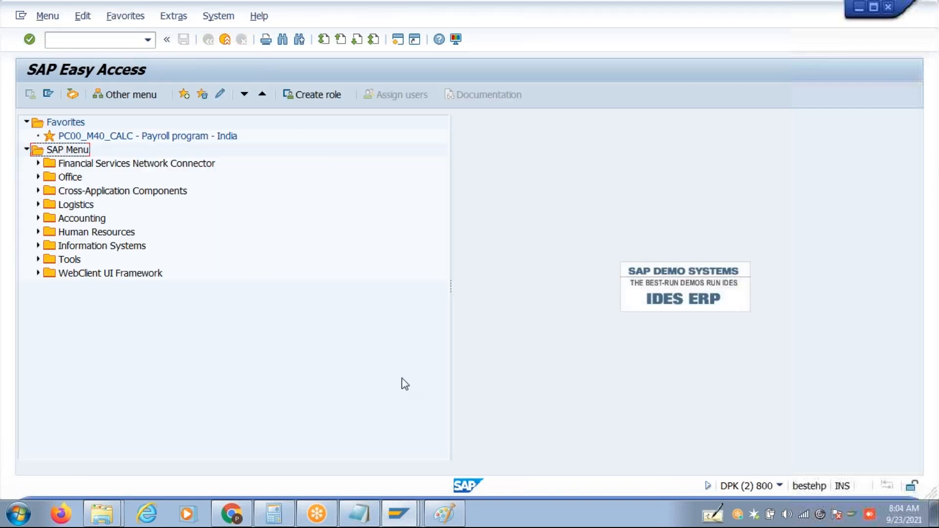
Start Personnel Actions from the transaction history without a personnel number, then relaunch pa40.
{"action": "left_click", "coordinate": [400, 497]}
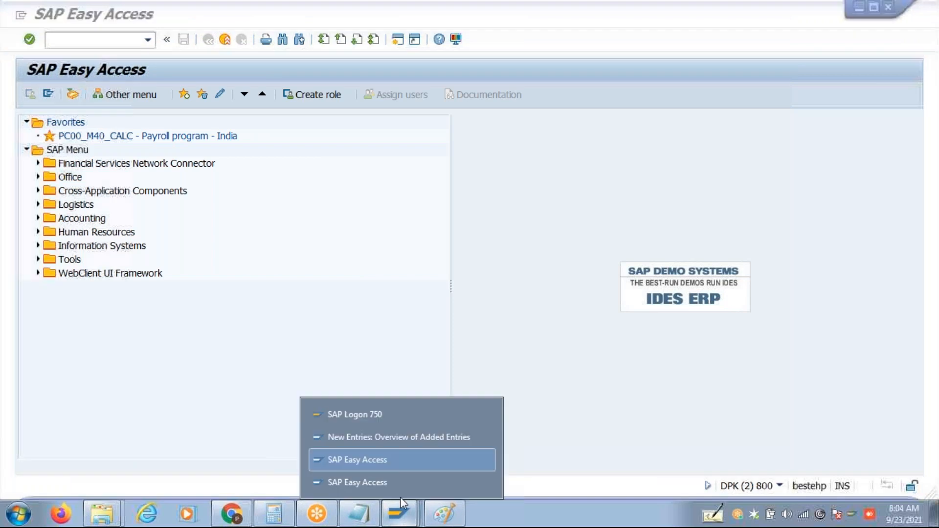
{"action": "left_click", "coordinate": [394, 466]}
{"action": "left_click", "coordinate": [147, 40]}
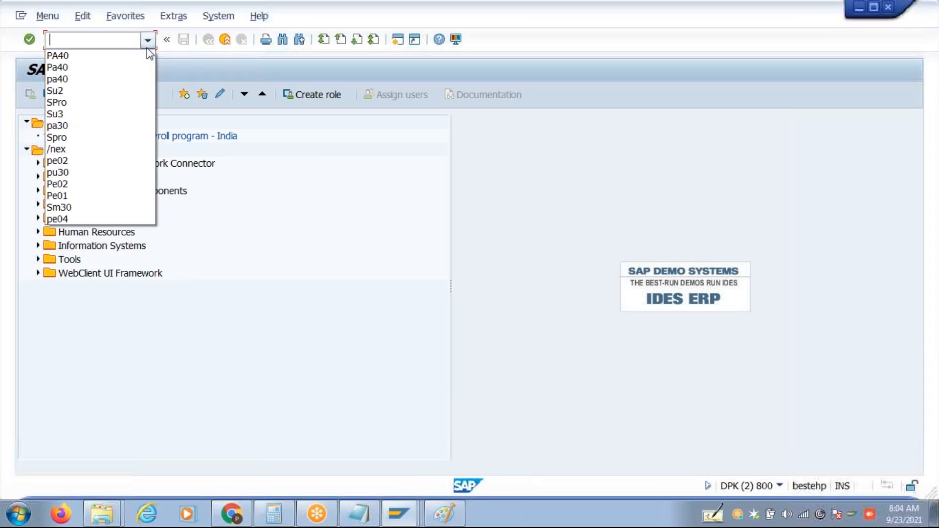
{"action": "left_click", "coordinate": [112, 55]}
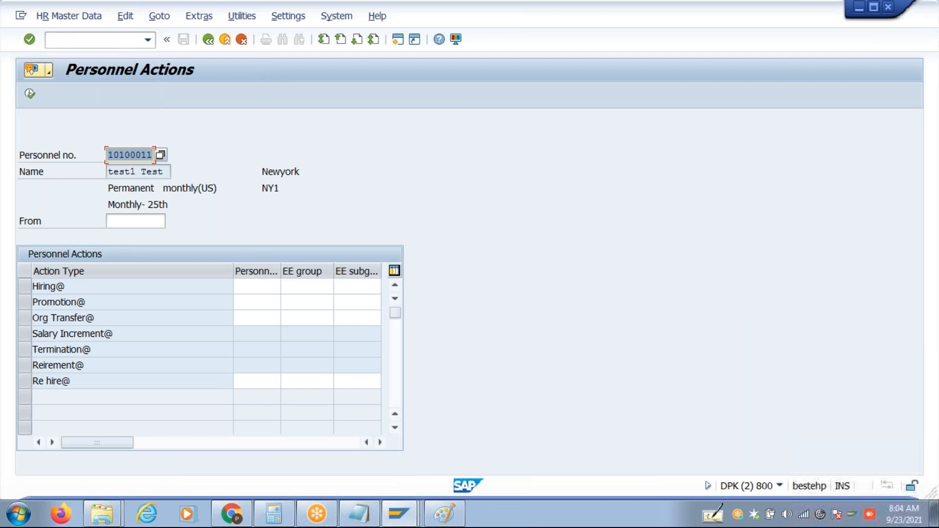
{"action": "key", "text": "BackSpace"}
{"action": "key", "text": "Return"}
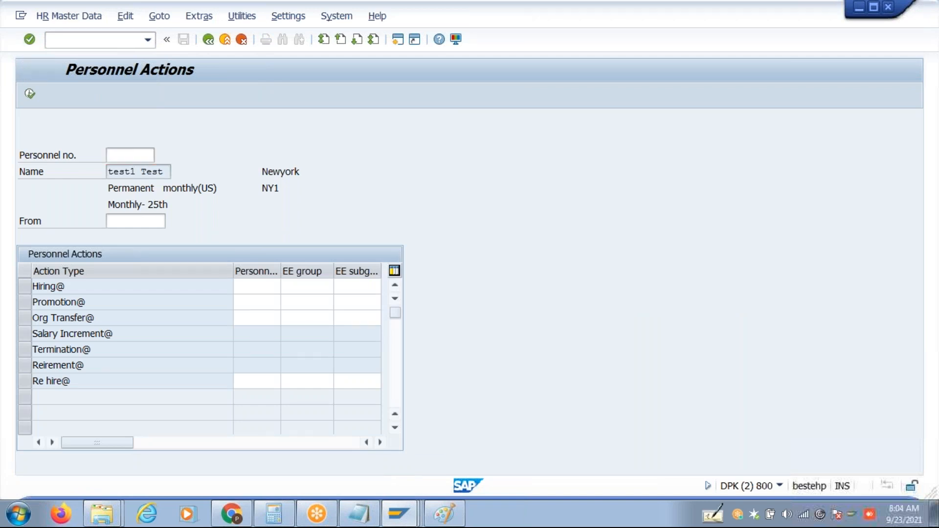
{"action": "left_click", "coordinate": [206, 42]}
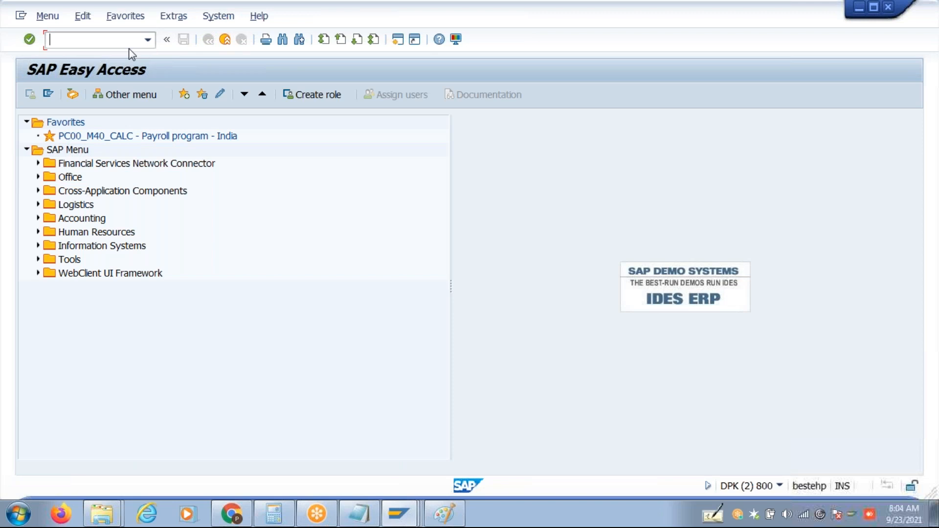
{"action": "type", "text": "pa40"}
{"action": "key", "text": "Return"}
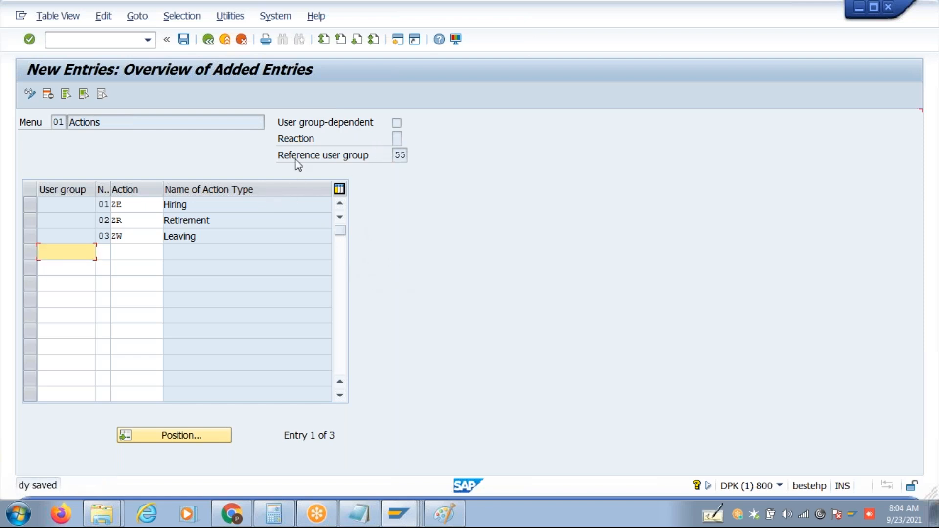
Return to the Action Menu overview and position the table at user group 01.
{"action": "left_click", "coordinate": [209, 43]}
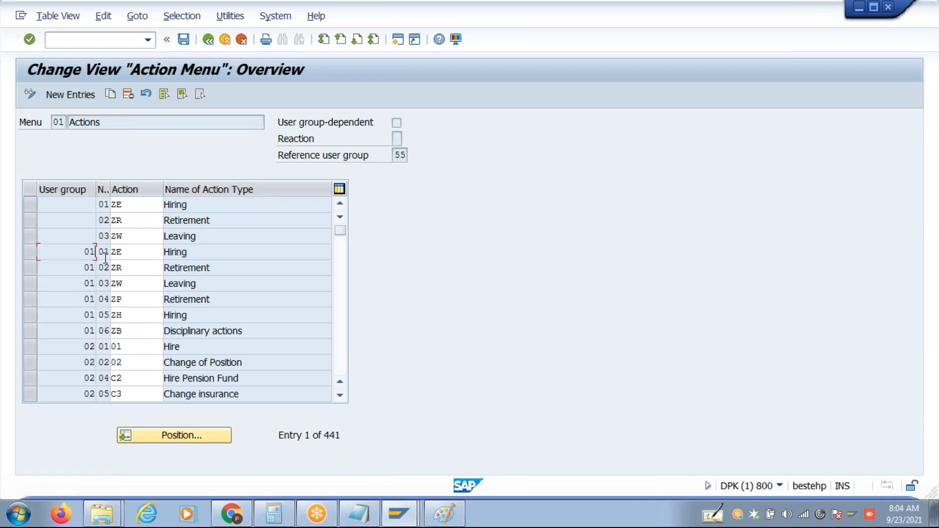
{"action": "left_click", "coordinate": [342, 286]}
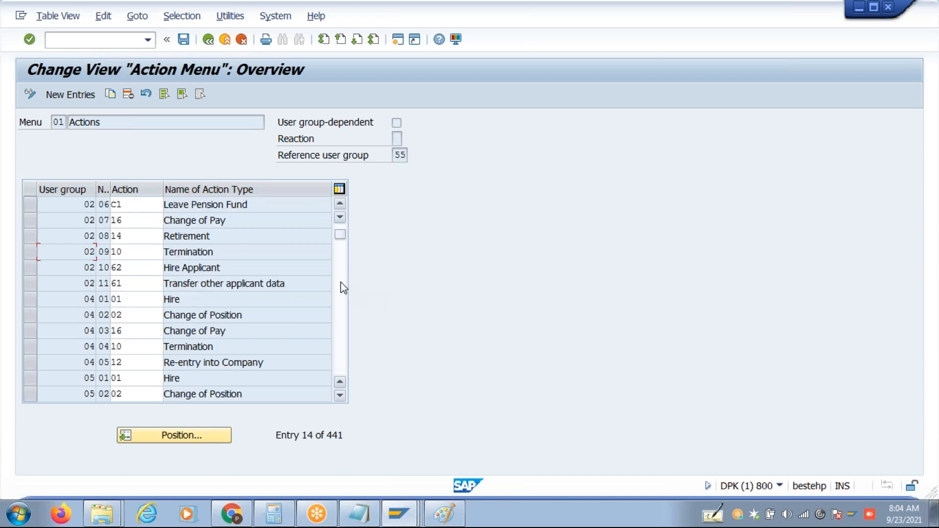
{"action": "left_click", "coordinate": [343, 288]}
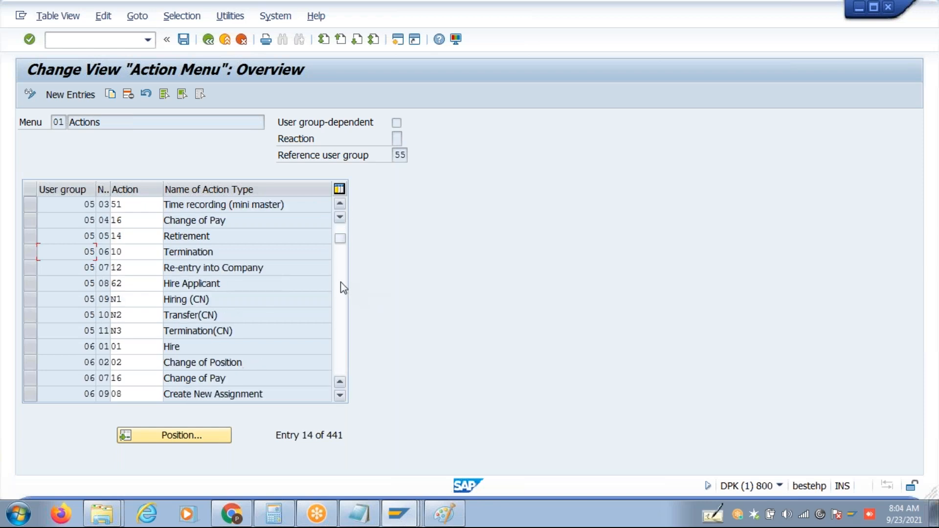
{"action": "left_click", "coordinate": [346, 234]}
{"action": "left_click", "coordinate": [341, 231]}
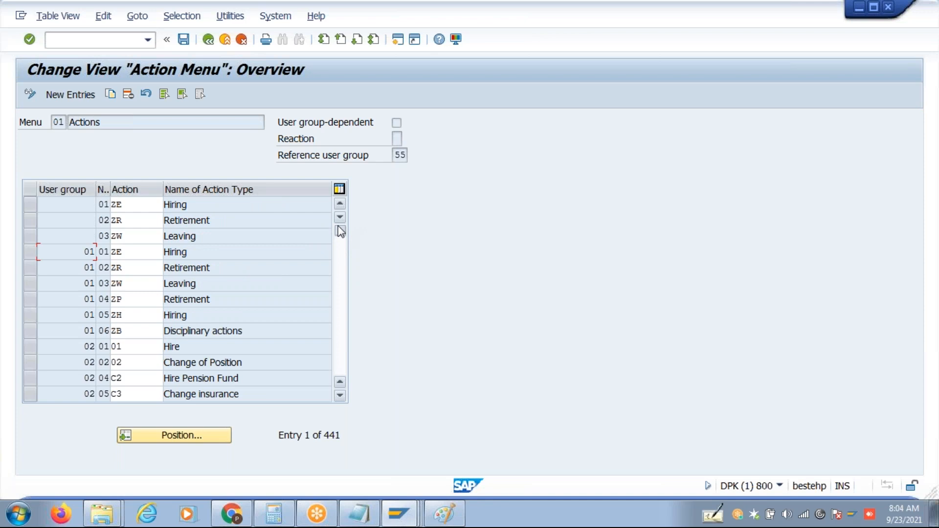
{"action": "left_click", "coordinate": [213, 439]}
{"action": "type", "text": "01"}
{"action": "key", "text": "Return"}
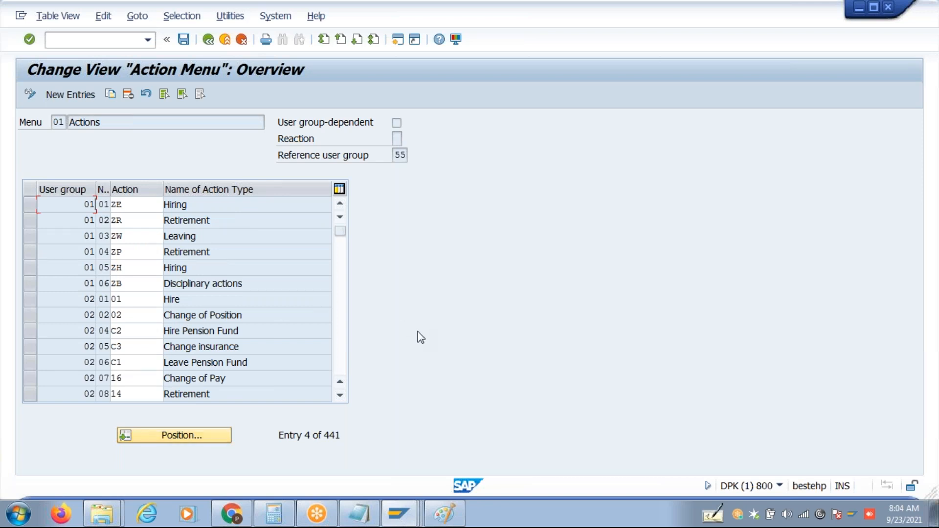
Position at user group 55 and delete its seven entries, Hiring@ through Re hire@.
{"action": "key", "text": "alt+Tab"}
{"action": "key", "text": "alt+Tab"}
{"action": "mouse_move", "coordinate": [437, 515]}
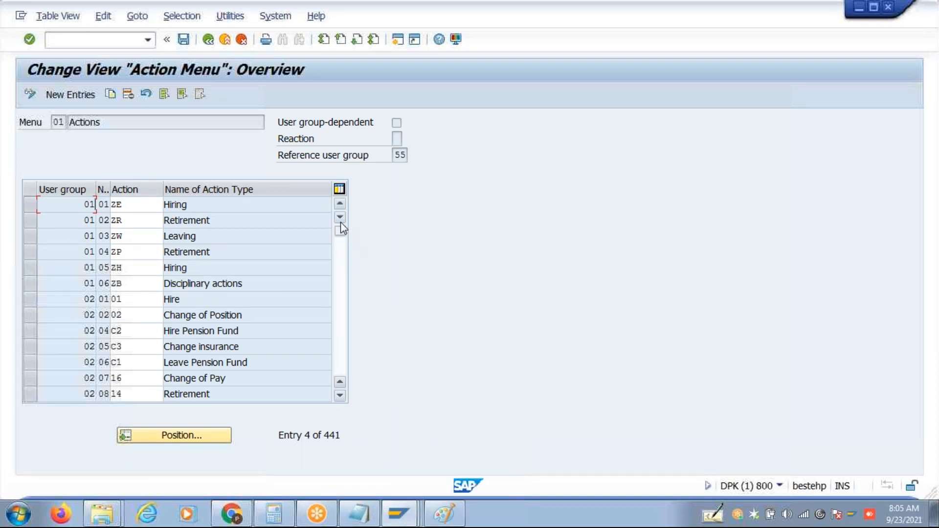
{"action": "scroll", "coordinate": [340, 207], "scroll_direction": "up", "scroll_amount": 1}
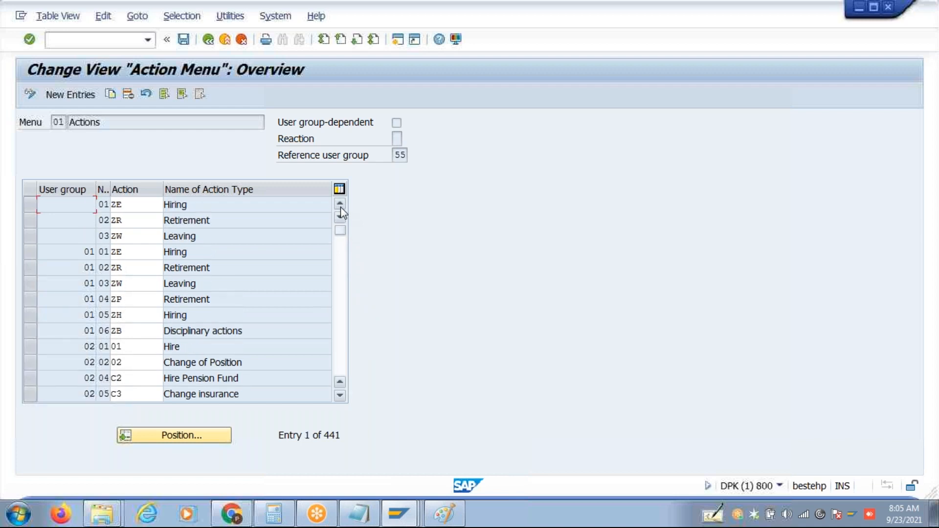
{"action": "left_click", "coordinate": [185, 437]}
{"action": "type", "text": "55"}
{"action": "key", "text": "Return"}
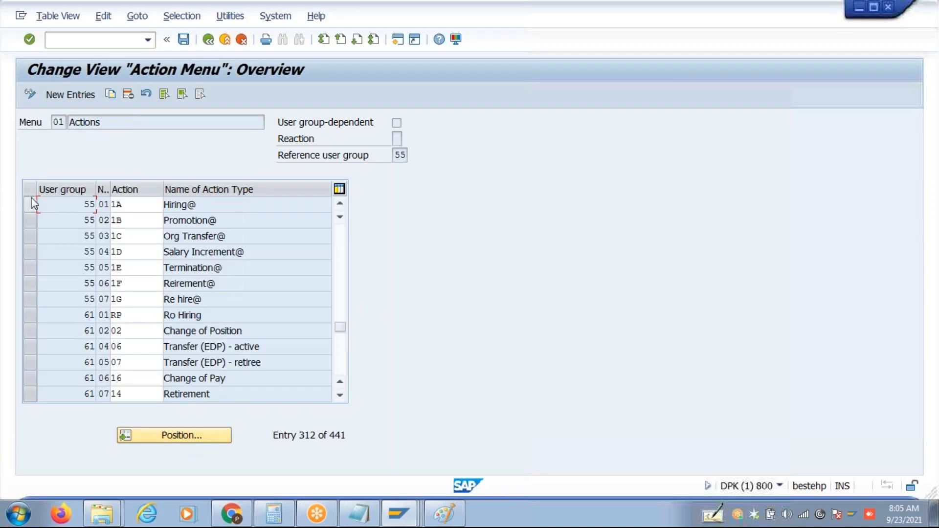
{"action": "left_click_drag", "start_coordinate": [34, 208], "coordinate": [35, 300]}
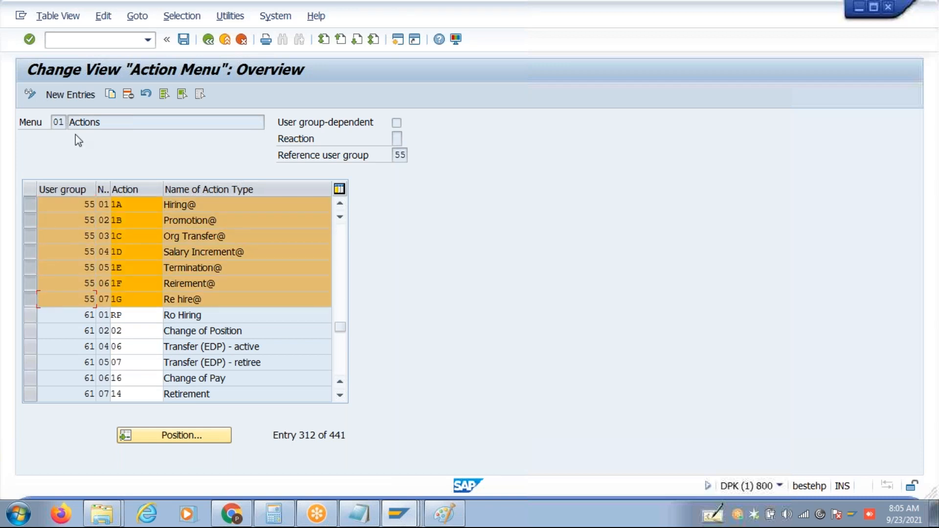
{"action": "left_click", "coordinate": [131, 92]}
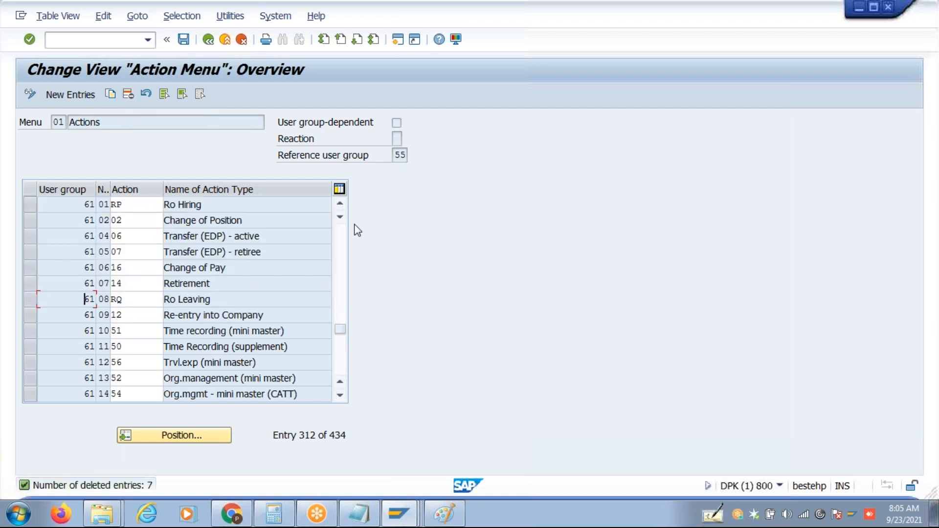
{"action": "left_click", "coordinate": [210, 39]}
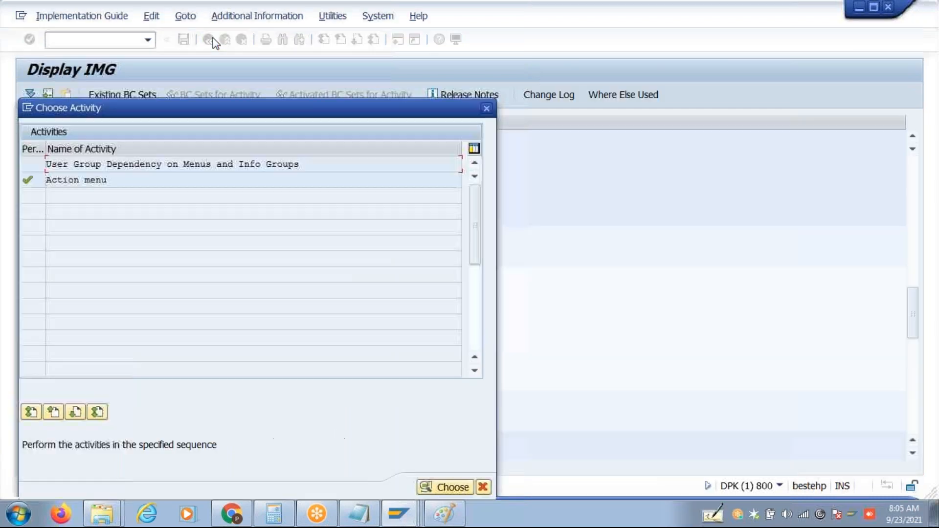
Check PA40 in a new SAP session, then return to the main menu.
{"action": "left_click", "coordinate": [486, 108]}
{"action": "left_click", "coordinate": [401, 41]}
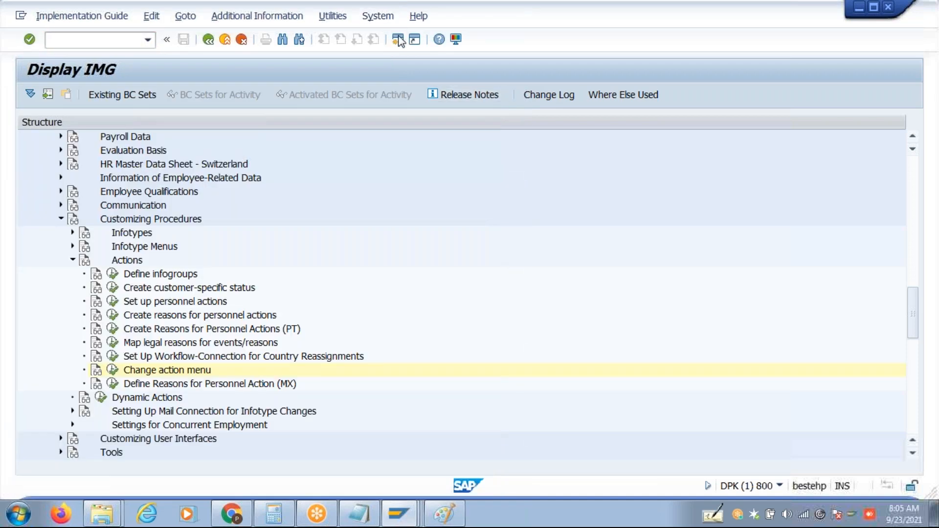
{"action": "type", "text": "40"}
{"action": "key", "text": "Return"}
{"action": "type", "text": "Pa40"}
{"action": "key", "text": "Return"}
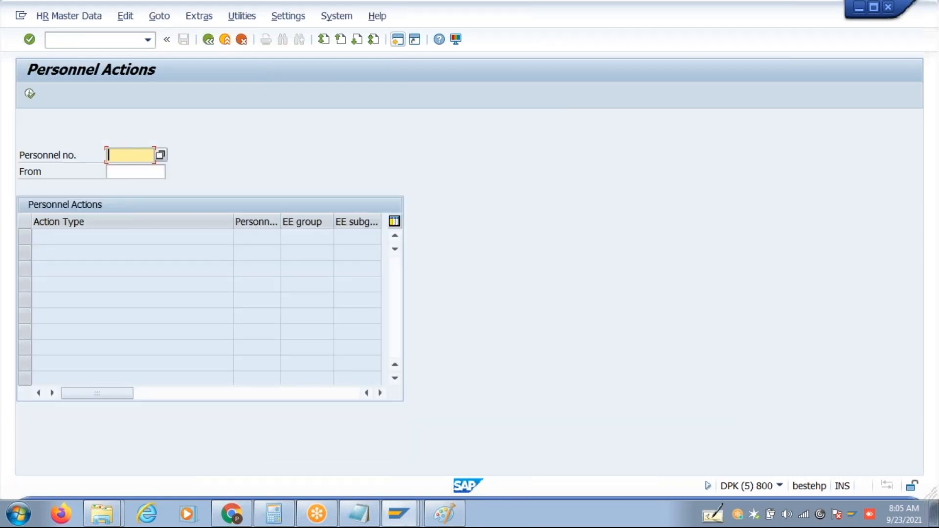
{"action": "left_click", "coordinate": [209, 39]}
Switch to Display IMG and reopen the action menu 01 entries.
{"action": "key", "text": "alt+Tab"}
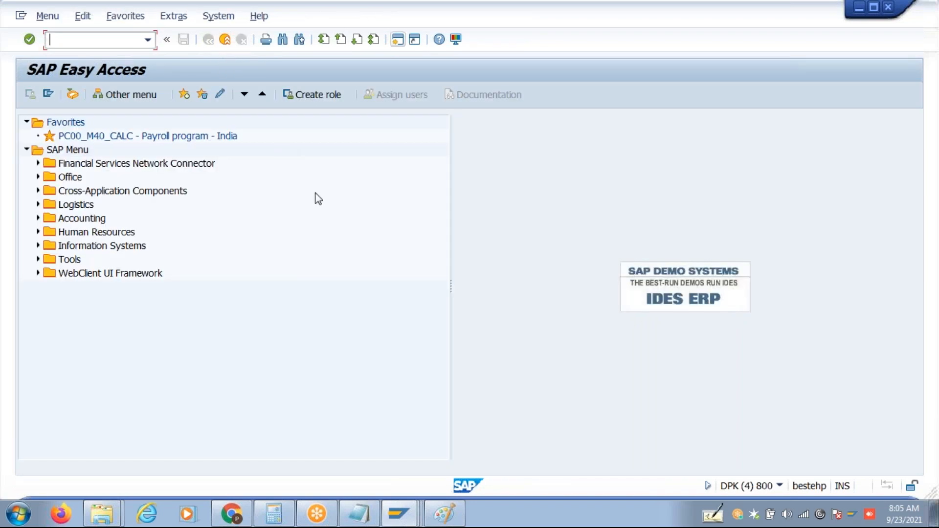
{"action": "left_click", "coordinate": [398, 514]}
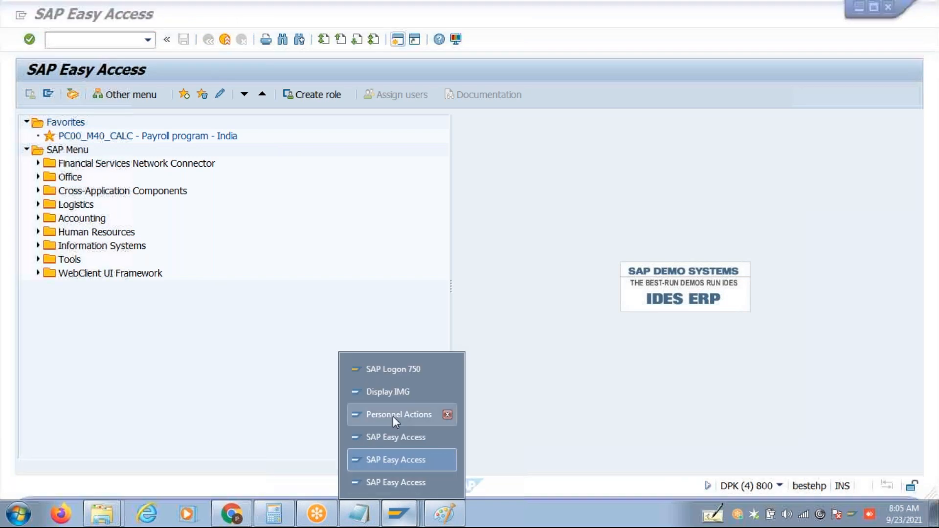
{"action": "left_click", "coordinate": [393, 399]}
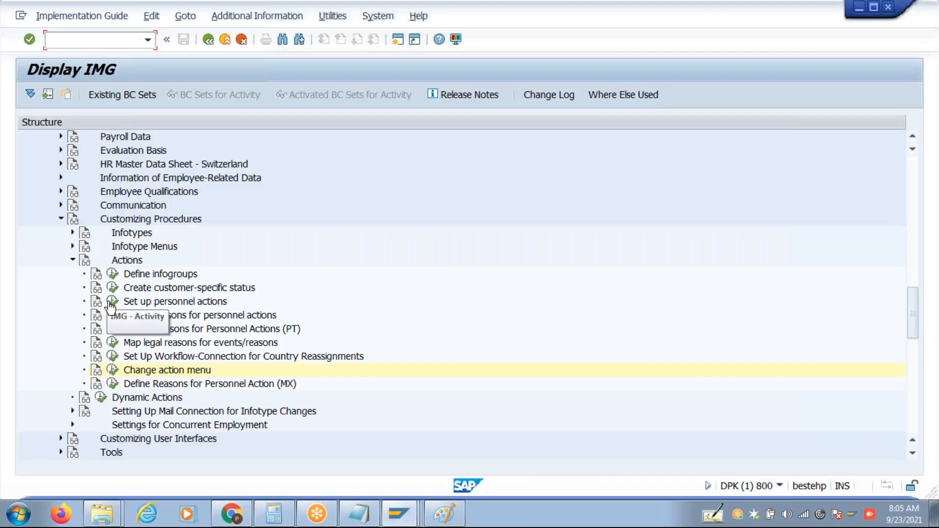
{"action": "left_click", "coordinate": [112, 370]}
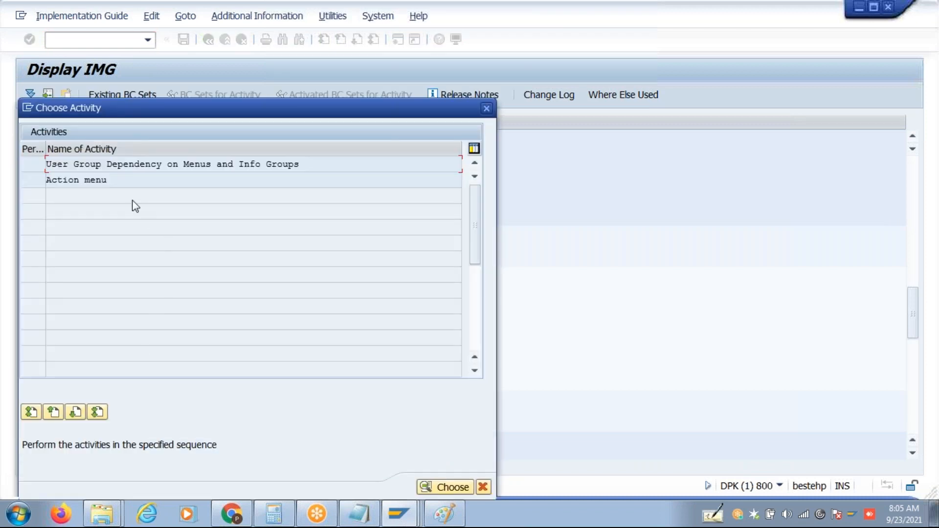
{"action": "double_click", "coordinate": [119, 181]}
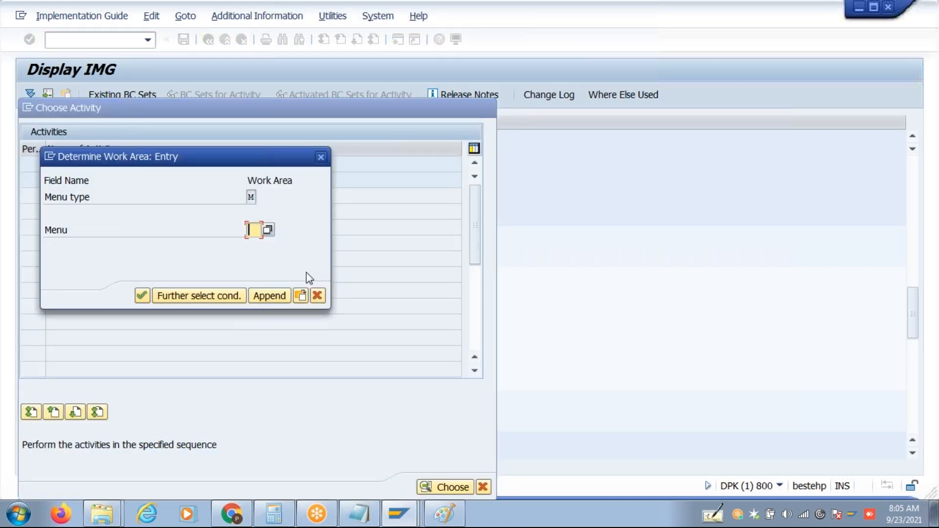
{"action": "type", "text": "01"}
{"action": "left_click", "coordinate": [144, 297]}
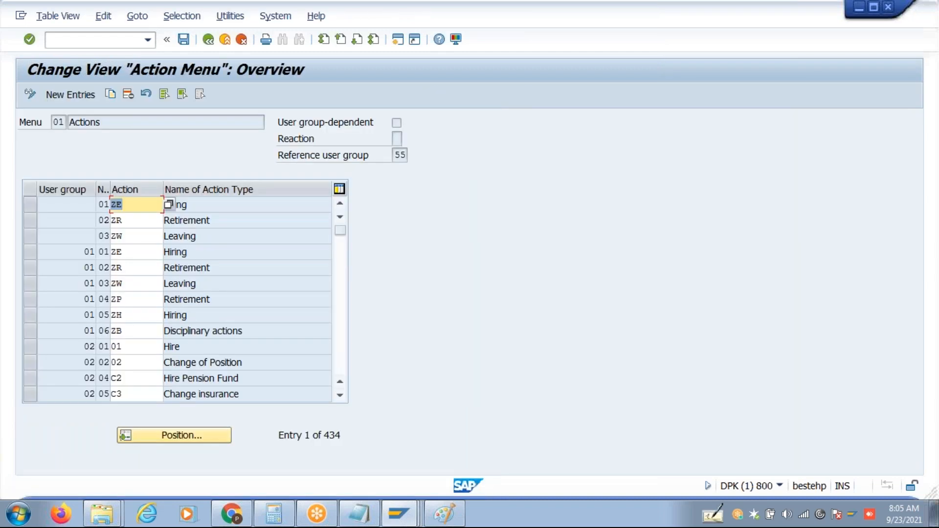
Clear reference user group 55 from menu 01 Actions in User Group Dependency on Menus and Info Groups.
{"action": "left_click", "coordinate": [207, 46]}
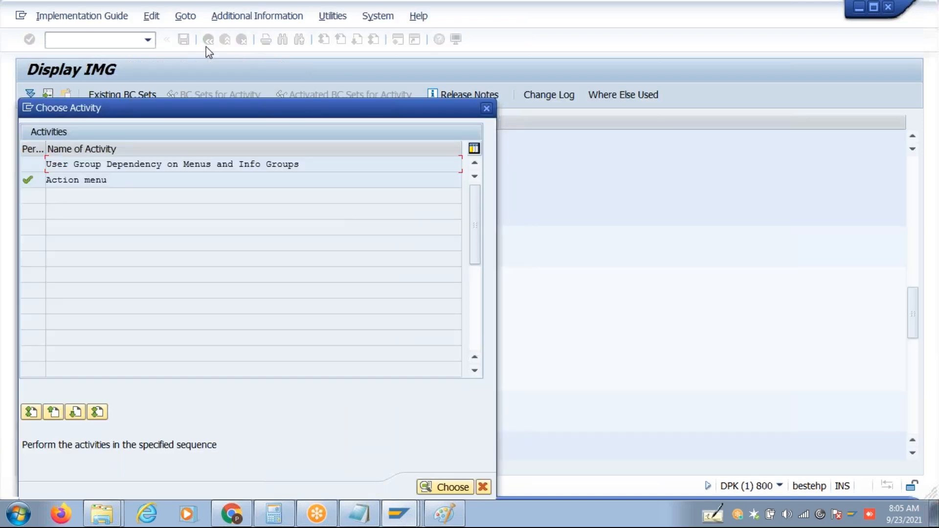
{"action": "double_click", "coordinate": [225, 164]}
{"action": "left_click", "coordinate": [397, 187]}
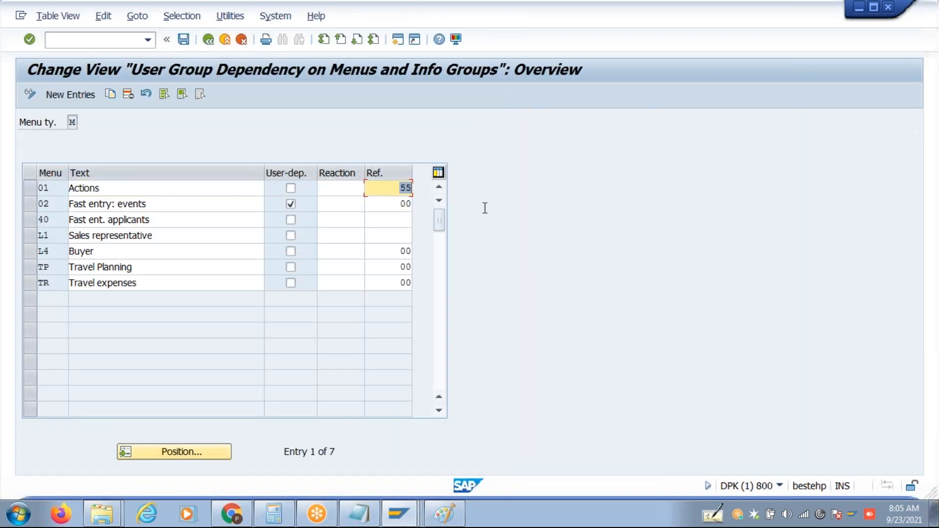
{"action": "key", "text": "BackSpace"}
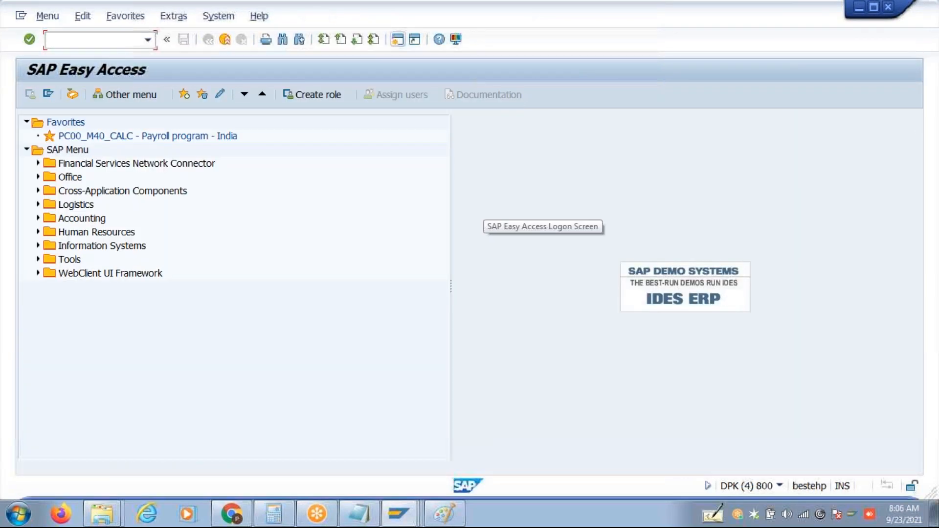
Run PA40 to confirm Hiring, Retirement and Leaving are offered, then bring the Paint notes forward.
{"action": "type", "text": "PA40"}
{"action": "key", "text": "Return"}
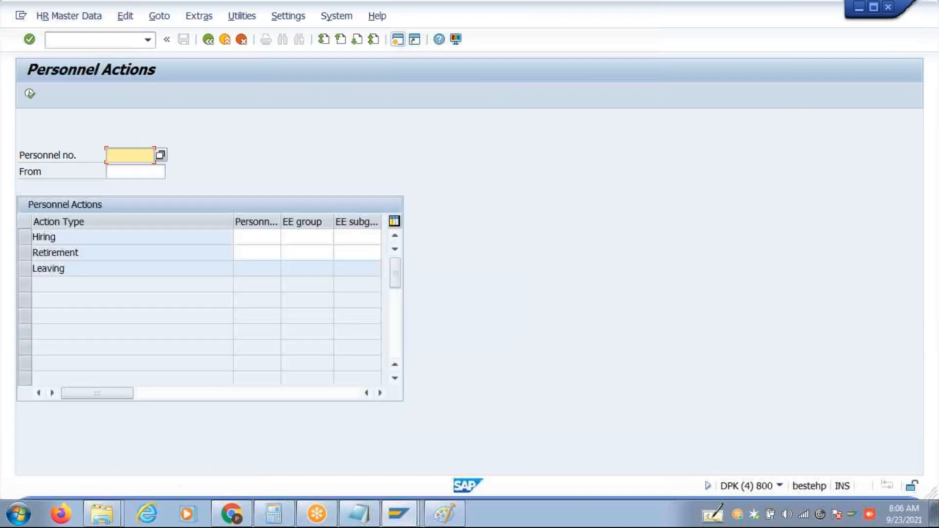
{"action": "left_click", "coordinate": [209, 40]}
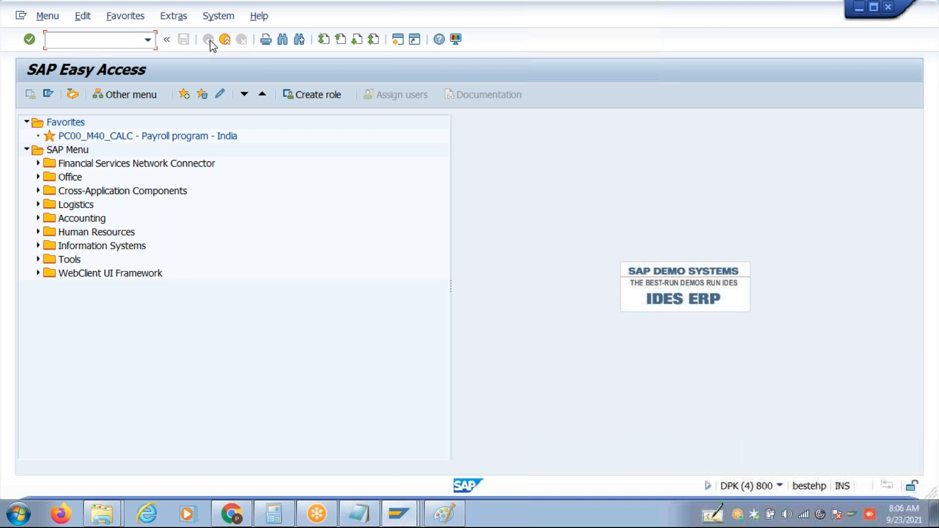
{"action": "left_click", "coordinate": [447, 514]}
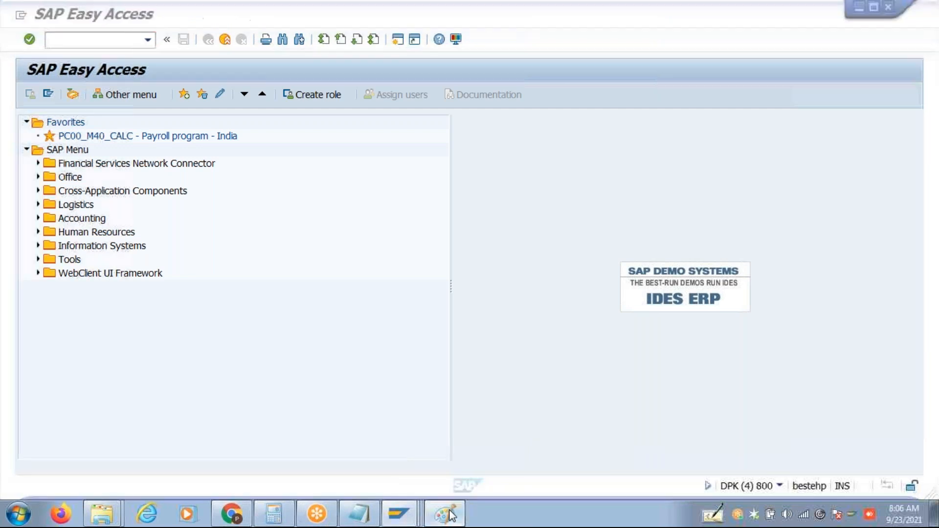
{"action": "left_click", "coordinate": [360, 319]}
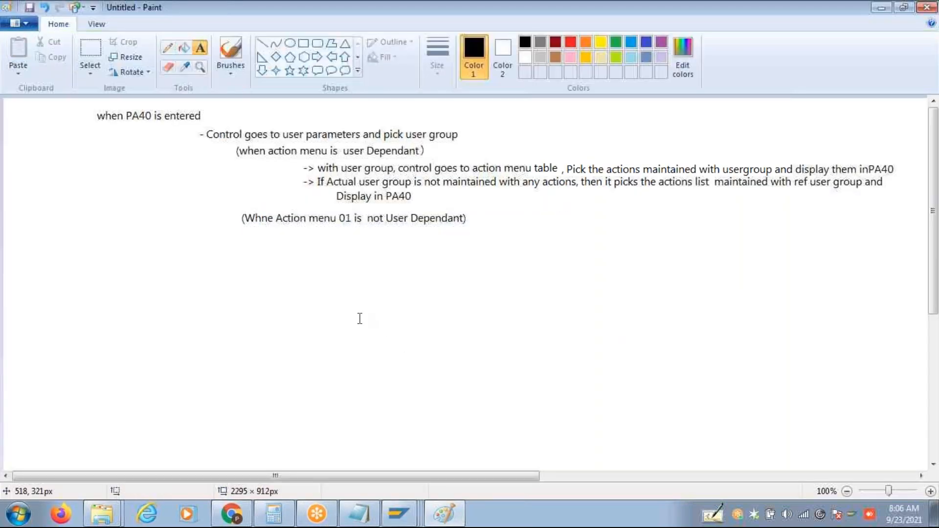
Add the note line: it reads the actions list maintained with 00 user group and displays in PA40.
{"action": "left_click", "coordinate": [306, 235]}
{"action": "left_click", "coordinate": [304, 235]}
{"action": "left_click", "coordinate": [302, 235]}
{"action": "type", "text": "->"}
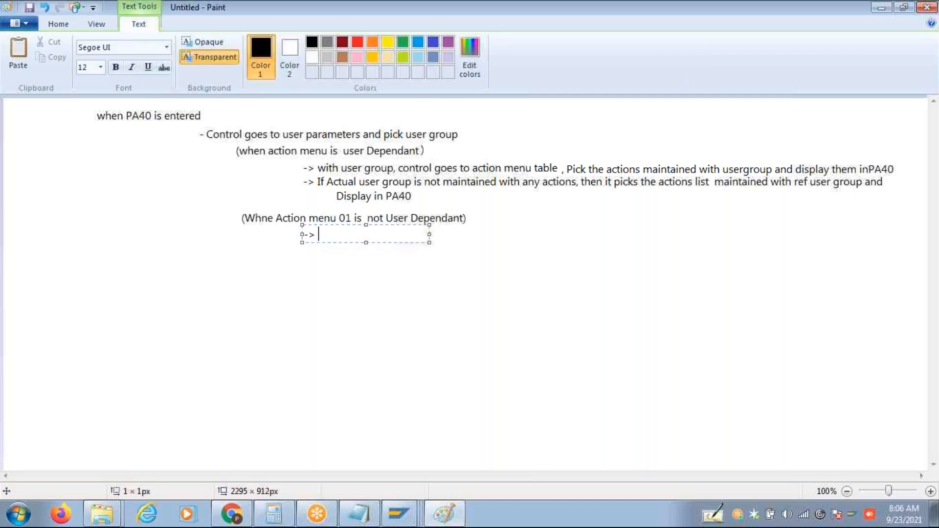
{"action": "type", "text": " S"}
{"action": "key", "text": "BackSpace"}
{"action": "type", "text": "It r"}
{"action": "type", "text": "eads acti"}
{"action": "type", "text": "ons "}
{"action": "type", "text": "main"}
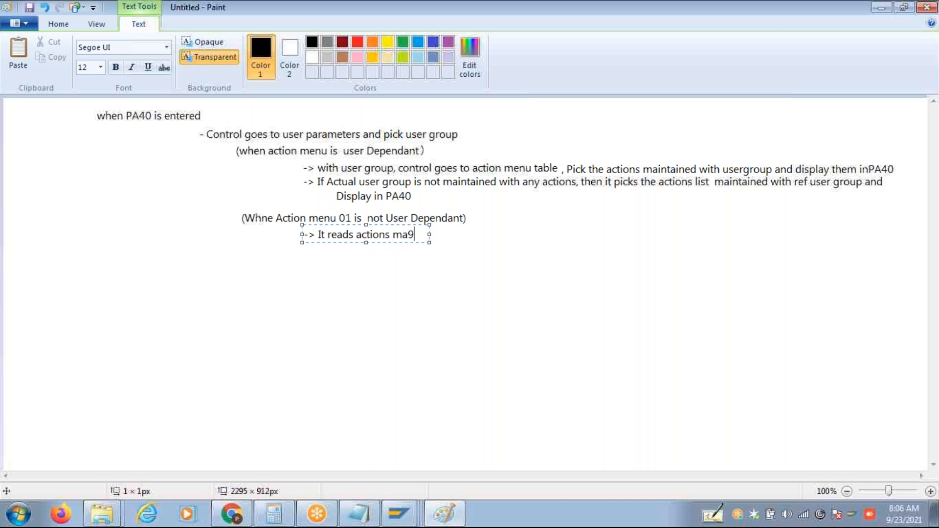
{"action": "key", "text": "BackSpace"}
{"action": "key", "text": "BackSpace"}
{"action": "type", "text": "intained"}
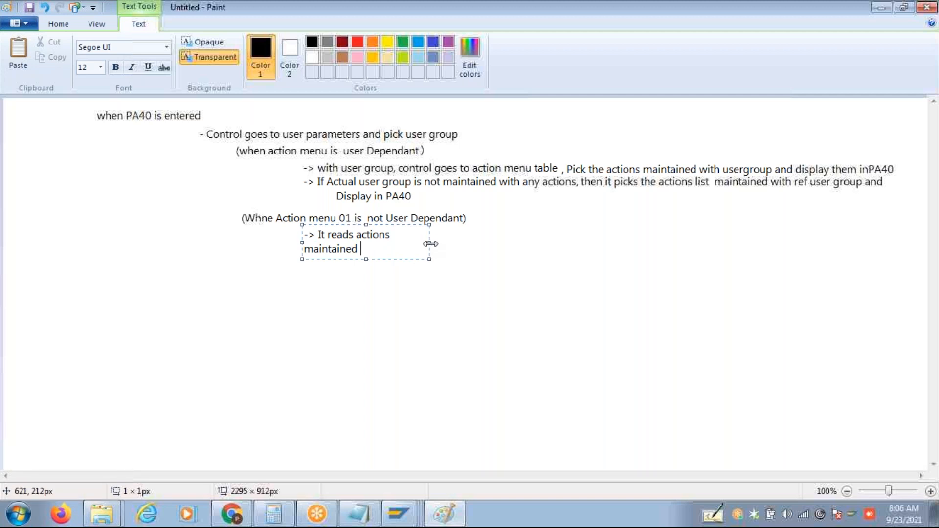
{"action": "left_click_drag", "start_coordinate": [431, 244], "coordinate": [842, 280]}
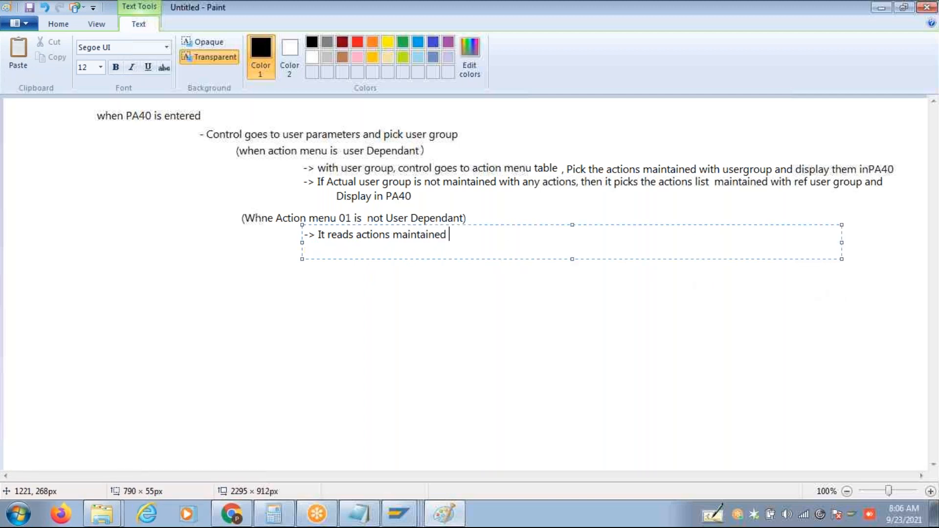
{"action": "type", "text": "with 00 user group"}
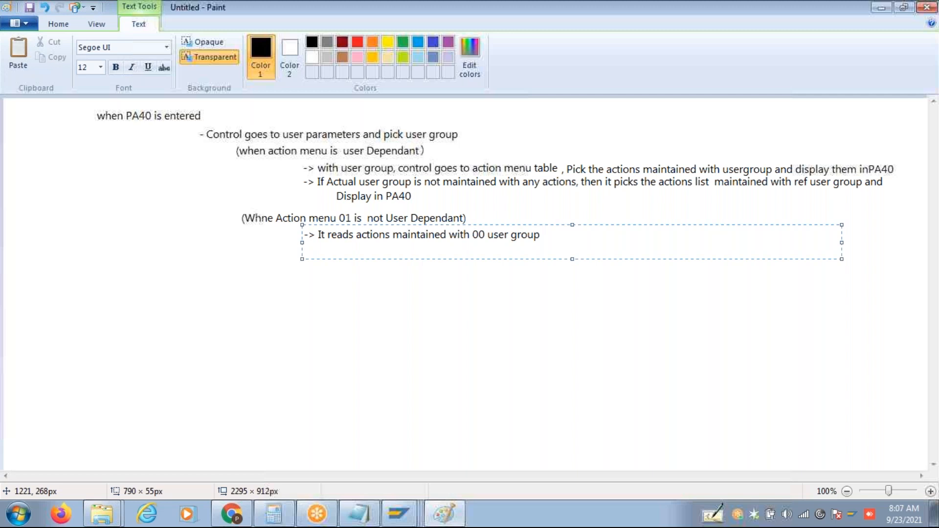
{"action": "type", "text": ". if Action"}
{"action": "key", "text": "BackSpace"}
{"action": "key", "text": "BackSpace"}
{"action": "key", "text": "BackSpace"}
{"action": "key", "text": "BackSpace"}
{"action": "key", "text": "BackSpace"}
{"action": "key", "text": "BackSpace"}
{"action": "key", "text": "BackSpace"}
{"action": "key", "text": "BackSpace"}
{"action": "key", "text": "BackSpace"}
{"action": "key", "text": "BackSpace"}
{"action": "key", "text": "BackSpace"}
{"action": "key", "text": "BackSpace"}
{"action": "key", "text": "BackSpace"}
{"action": "key", "text": "BackSpace"}
{"action": "key", "text": "BackSpace"}
{"action": "key", "text": "BackSpace"}
{"action": "key", "text": "ctrl+z"}
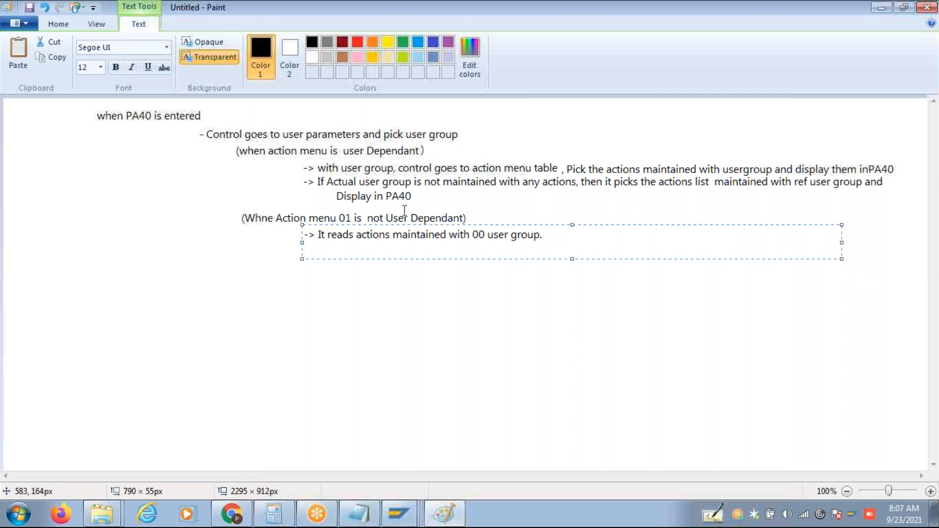
{"action": "left_click", "coordinate": [392, 238]}
{"action": "type", "text": "list"}
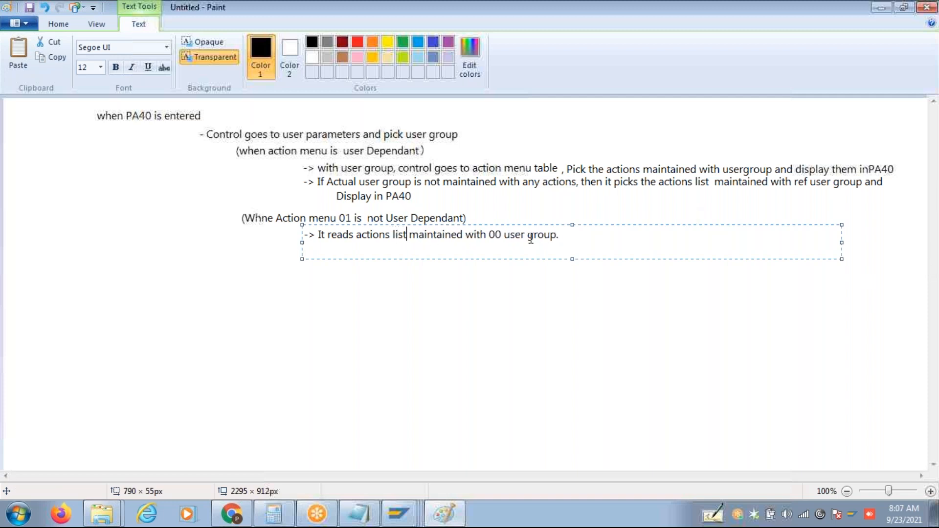
{"action": "left_click", "coordinate": [558, 235]}
{"action": "type", "text": "and dd"}
{"action": "key", "text": "BackSpace"}
{"action": "key", "text": "Delete"}
{"action": "type", "text": "isplay in "}
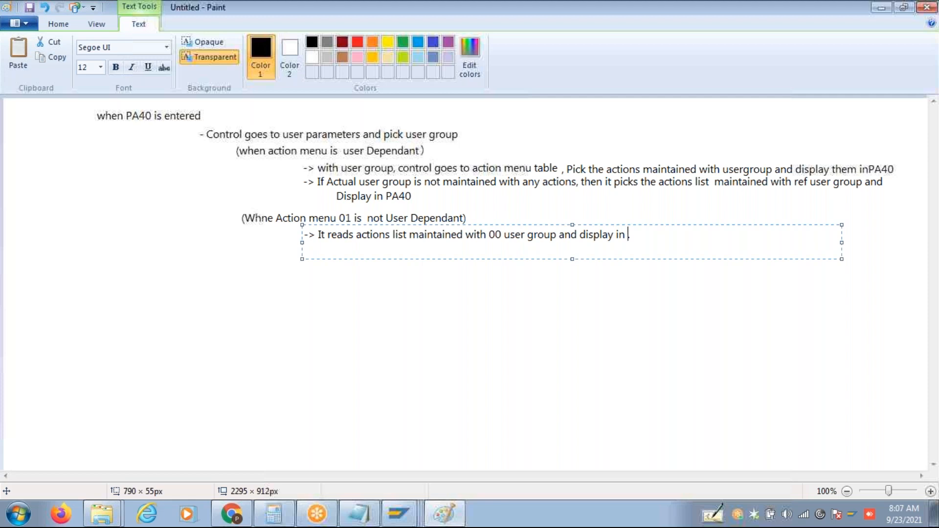
{"action": "type", "text": "PA40."}
Add a line: if no action list exists with 00, it reads actions with the Ref user group.
{"action": "key", "text": "Return"}
{"action": "type", "text": "-> If no action i"}
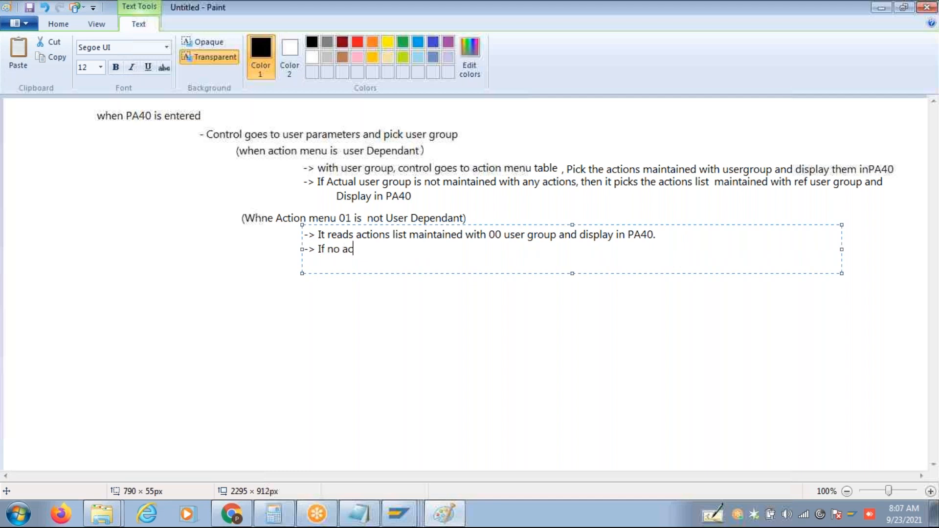
{"action": "key", "text": "BackSpace"}
{"action": "type", "text": "list exis"}
{"action": "key", "text": "BackSpace"}
{"action": "key", "text": "BackSpace"}
{"action": "type", "text": "ist wi"}
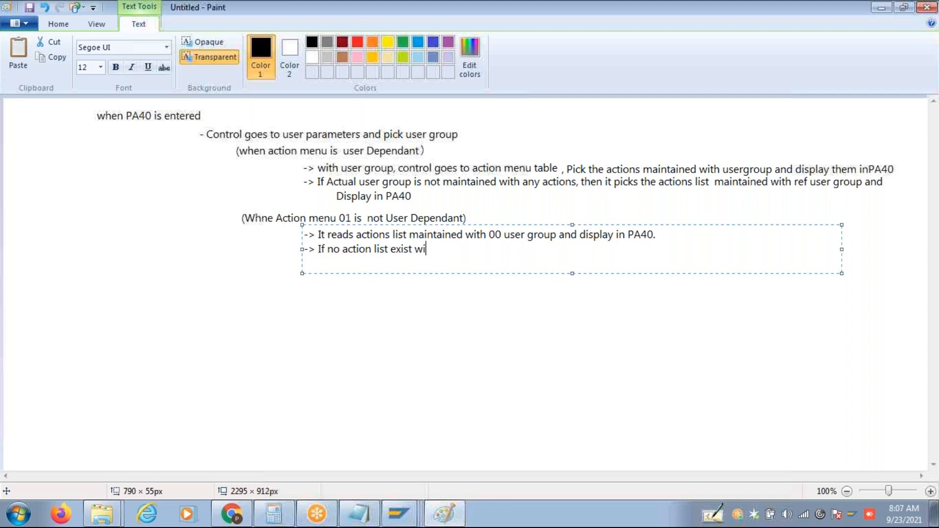
{"action": "type", "text": "th 00 then"}
{"action": "key", "text": "BackSpace"}
{"action": "key", "text": "BackSpace"}
{"action": "type", "text": "en It reads "}
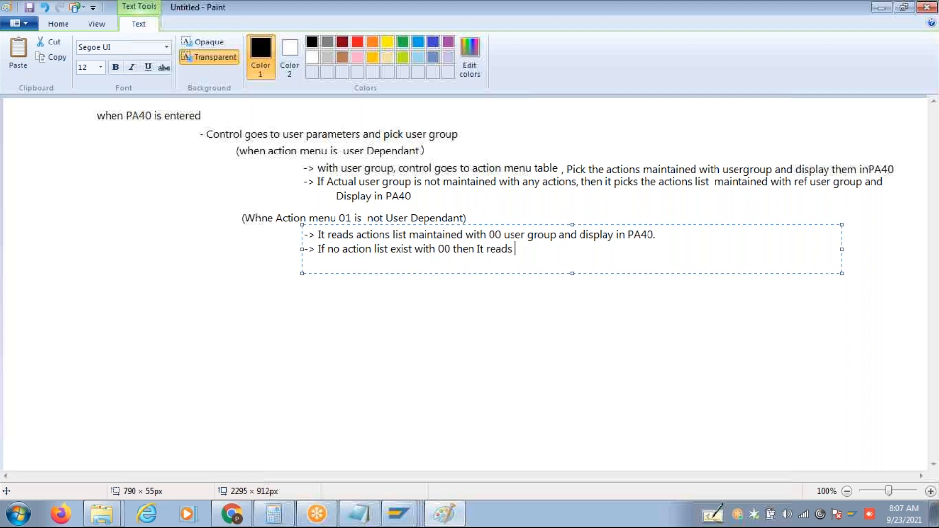
{"action": "type", "text": "Actions with use"}
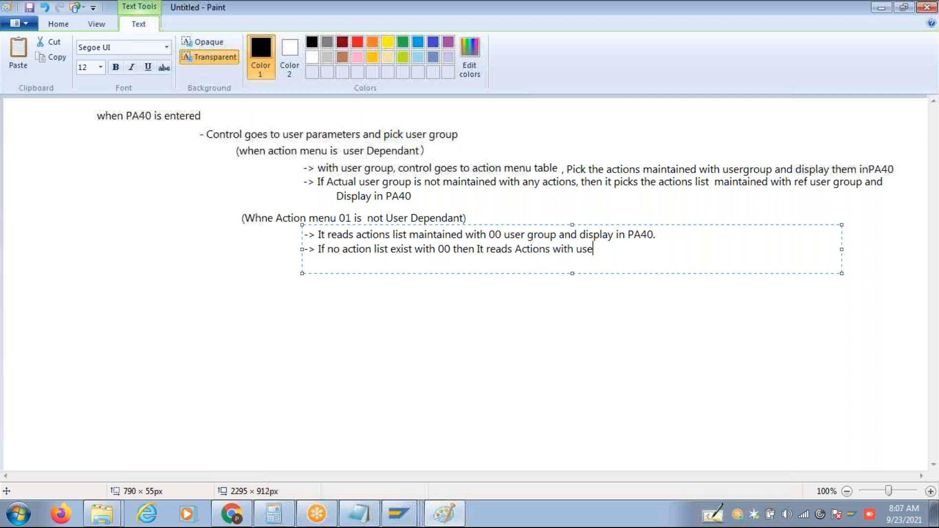
{"action": "type", "text": "r group"}
{"action": "left_click", "coordinate": [576, 249]}
{"action": "type", "text": "Ref"}
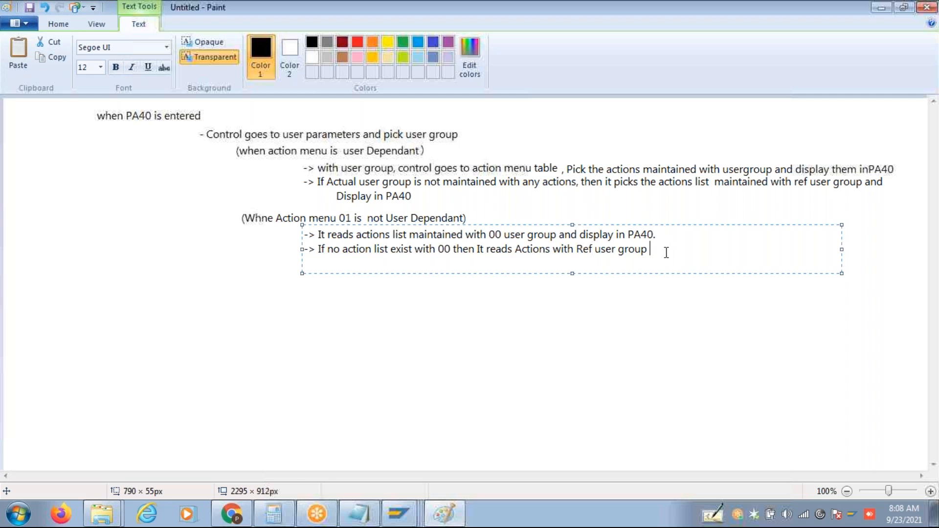
{"action": "type", "text": "and Display in PA40"}
Add a final line: if no Ref user group is assigned, it reads the list with User Group "blank".
{"action": "key", "text": "Return"}
{"action": "type", "text": "-> If"}
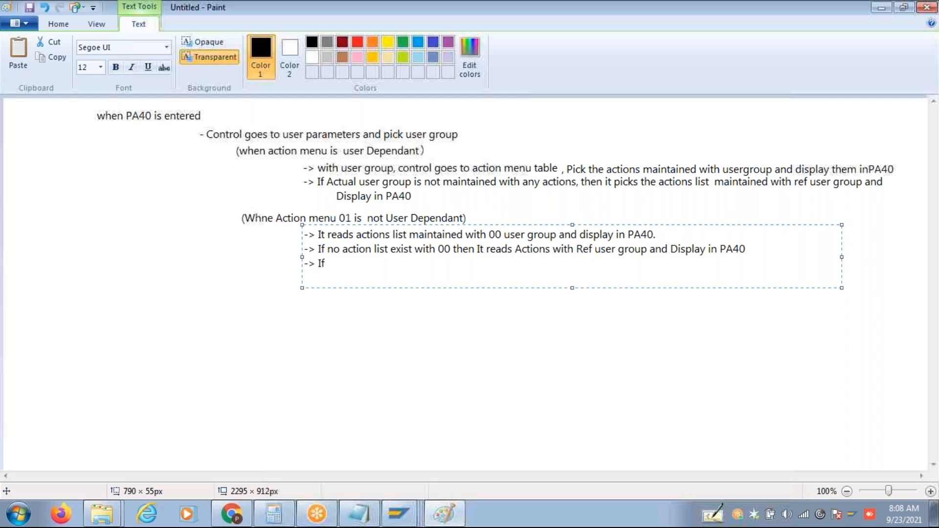
{"action": "type", "text": " Ref usr"}
{"action": "key", "text": "BackSpace"}
{"action": "type", "text": "er is not assig"}
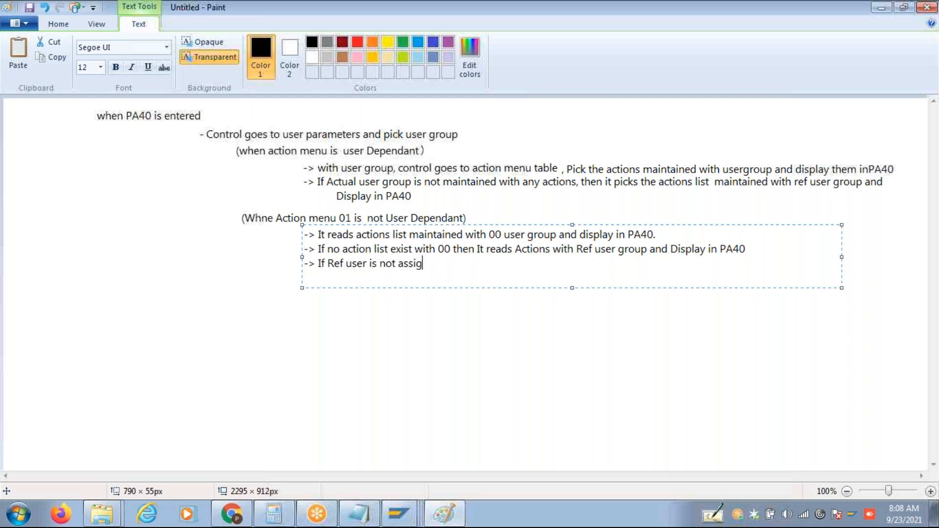
{"action": "type", "text": "ned to Action menu th"}
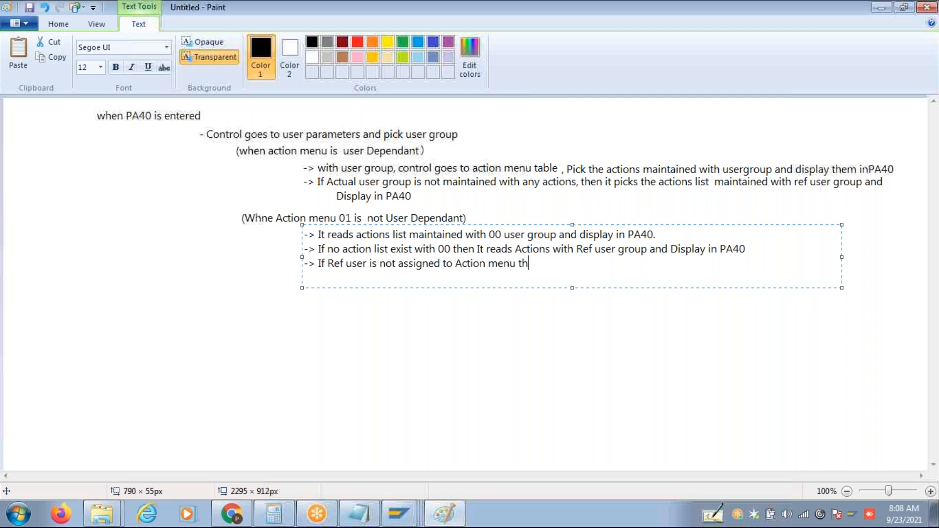
{"action": "type", "text": "en It Reads actio"}
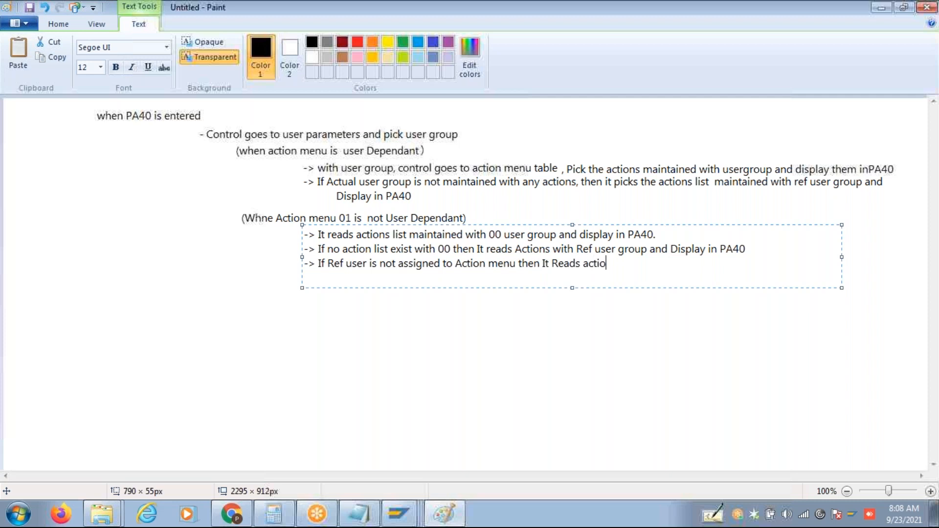
{"action": "type", "text": "n list"}
{"action": "type", "text": " with "}
{"action": "type", "text": "Use"}
{"action": "key", "text": "BackSpace"}
{"action": "key", "text": "BackSpace"}
{"action": "key", "text": "BackSpace"}
{"action": "key", "text": "BackSpace"}
{"action": "key", "text": "BackSpace"}
{"action": "type", "text": "maintained with "}
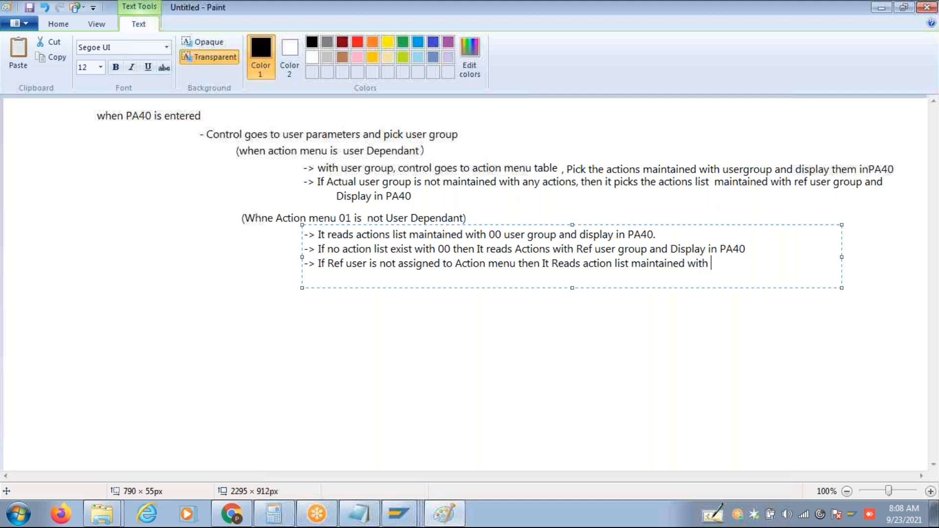
{"action": "type", "text": "User Group \"blank"}
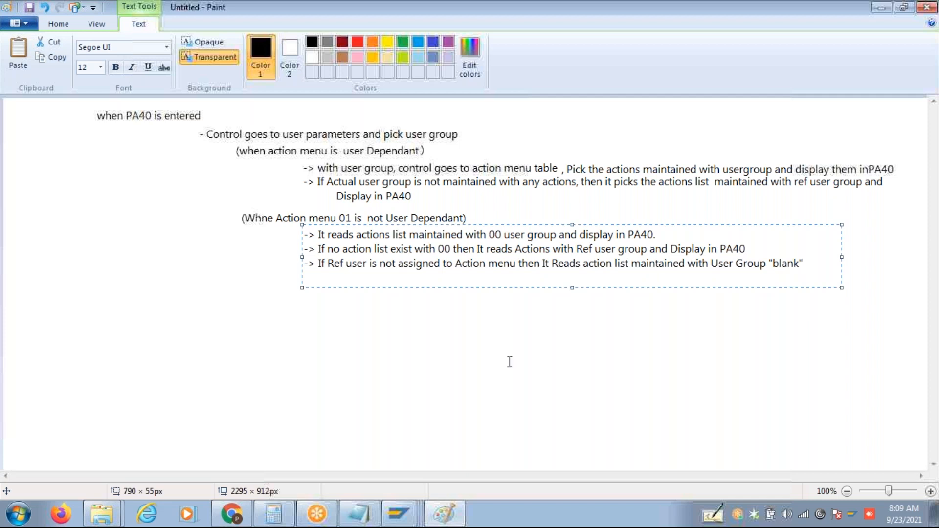
{"action": "left_click", "coordinate": [440, 360]}
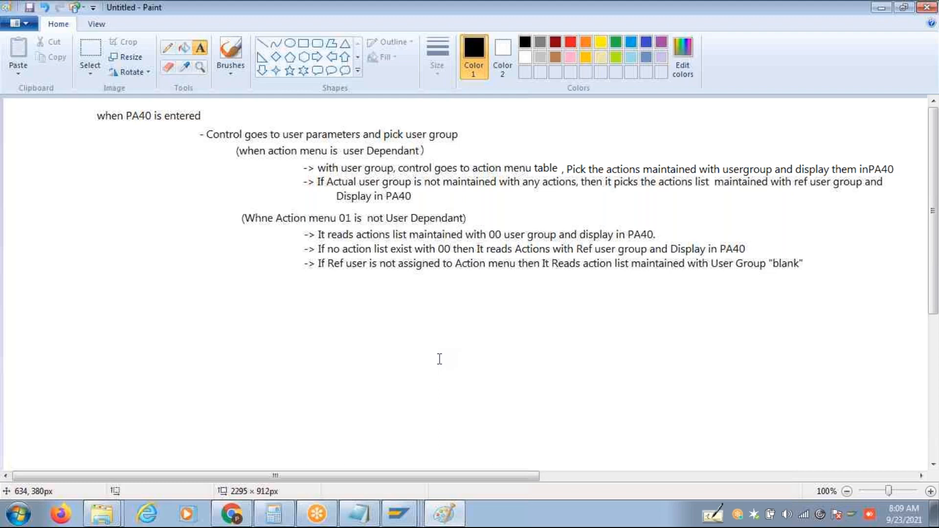
Write the heading "For Infotypes , when Action is executed" below the action menu notes.
{"action": "left_click", "coordinate": [98, 287]}
{"action": "type", "text": "For Infotypes"}
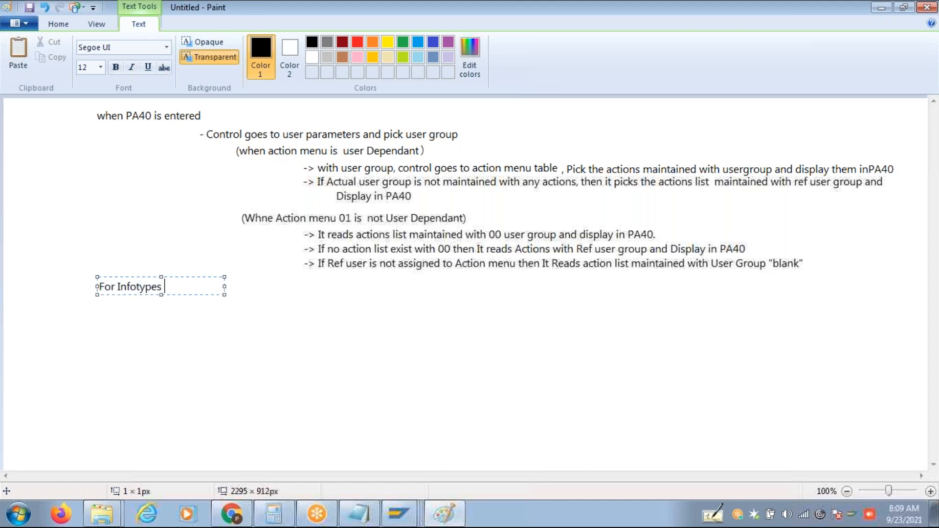
{"action": "left_click", "coordinate": [141, 318]}
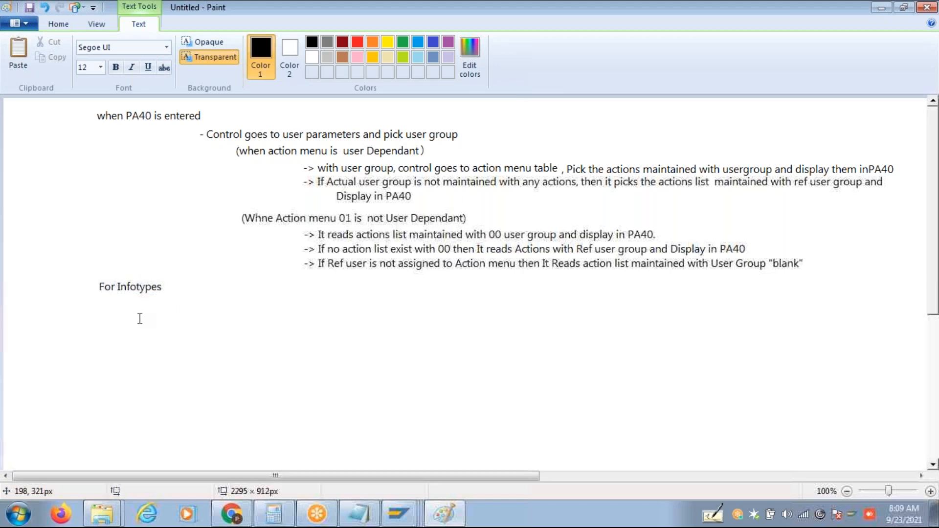
{"action": "left_click", "coordinate": [205, 305]}
{"action": "type", "text": "->"}
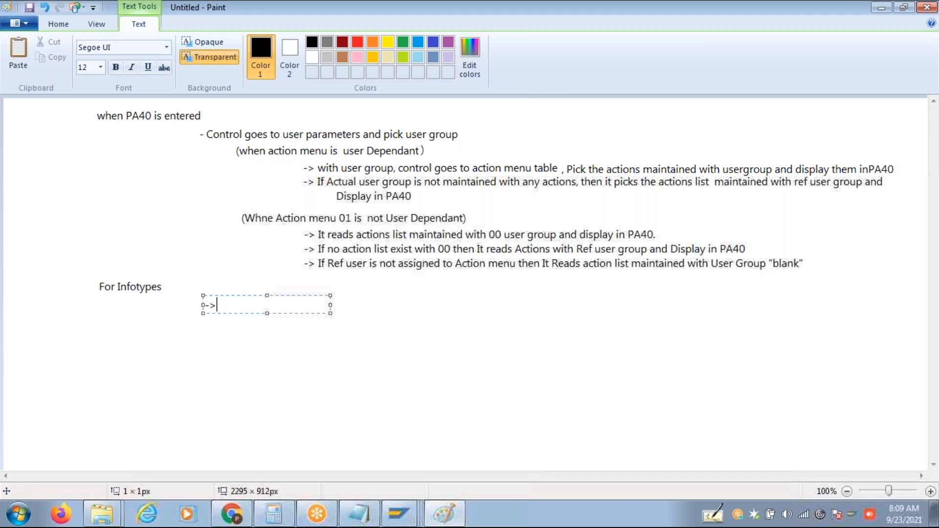
{"action": "key", "text": "BackSpace"}
{"action": "key", "text": "BackSpace"}
{"action": "left_click", "coordinate": [52, 366]}
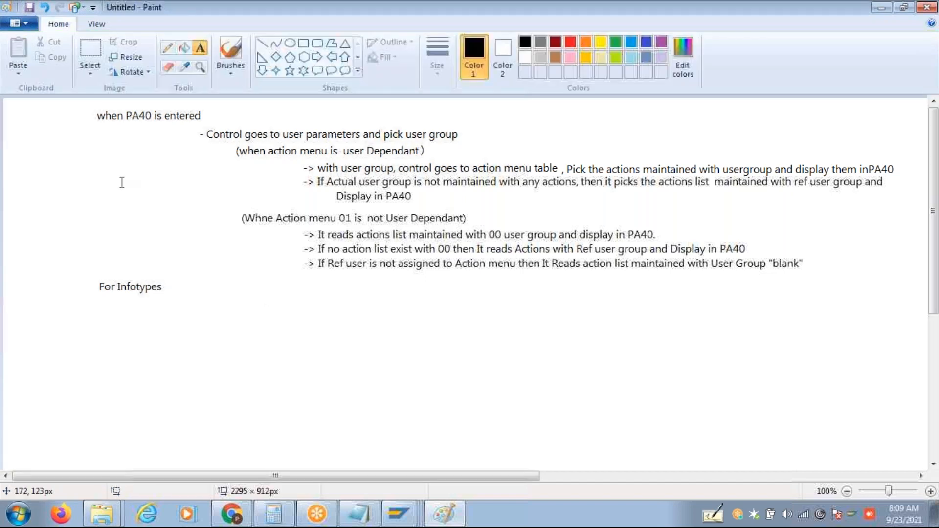
{"action": "left_click", "coordinate": [167, 288]}
{"action": "type", "text": ", when Action is executed"}
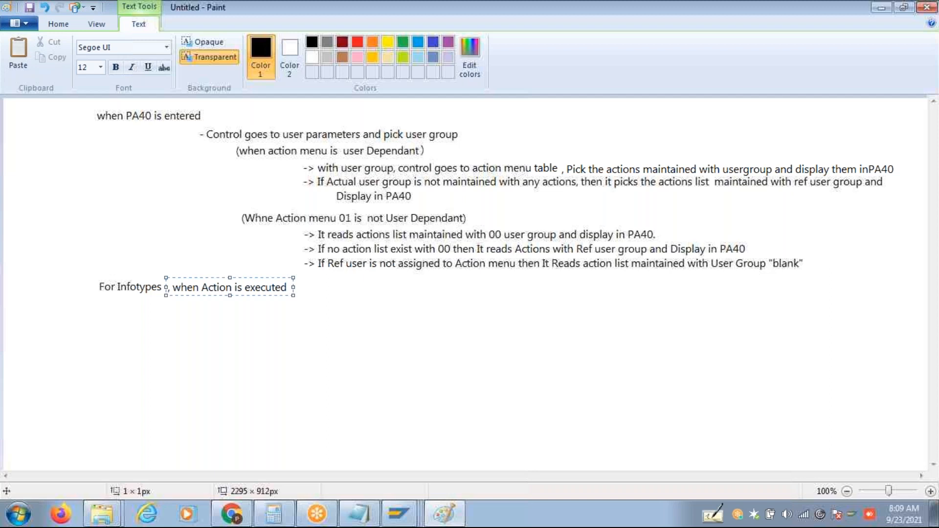
{"action": "left_click", "coordinate": [236, 319]}
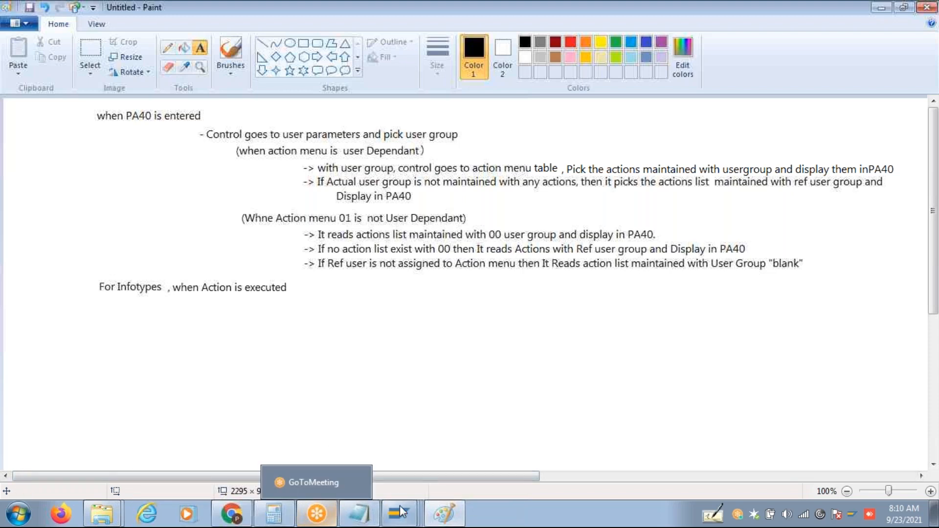
{"action": "mouse_move", "coordinate": [401, 506]}
{"action": "left_click", "coordinate": [320, 436]}
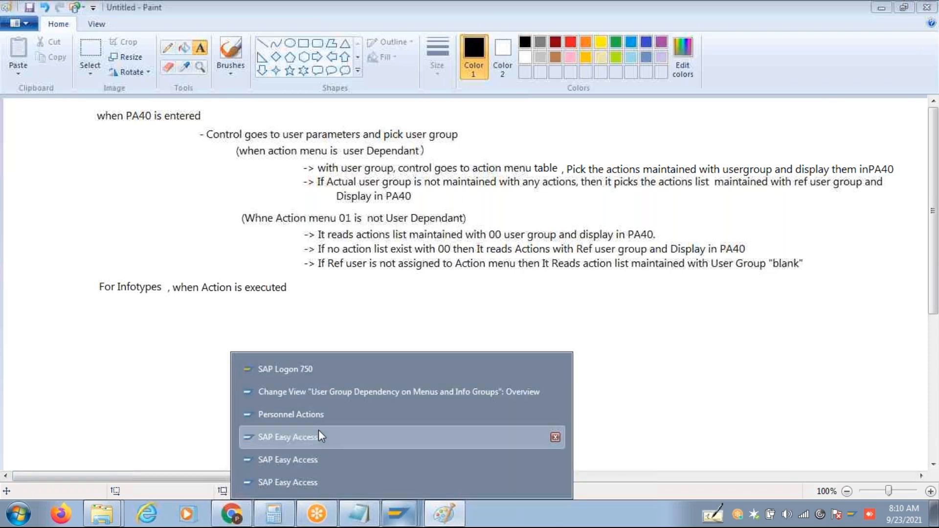
Run PA40 to check the offered actions, then return to the user group dependency overview.
{"action": "type", "text": "Pa40"}
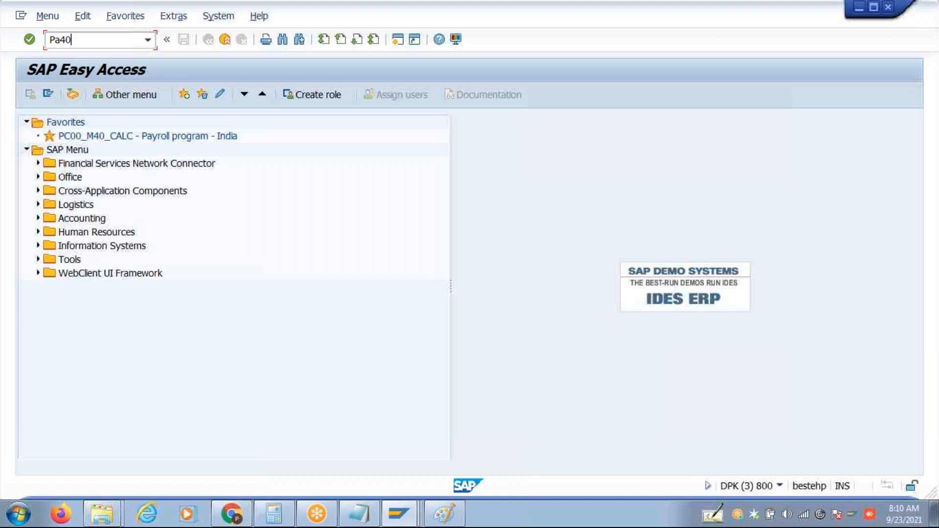
{"action": "key", "text": "Return"}
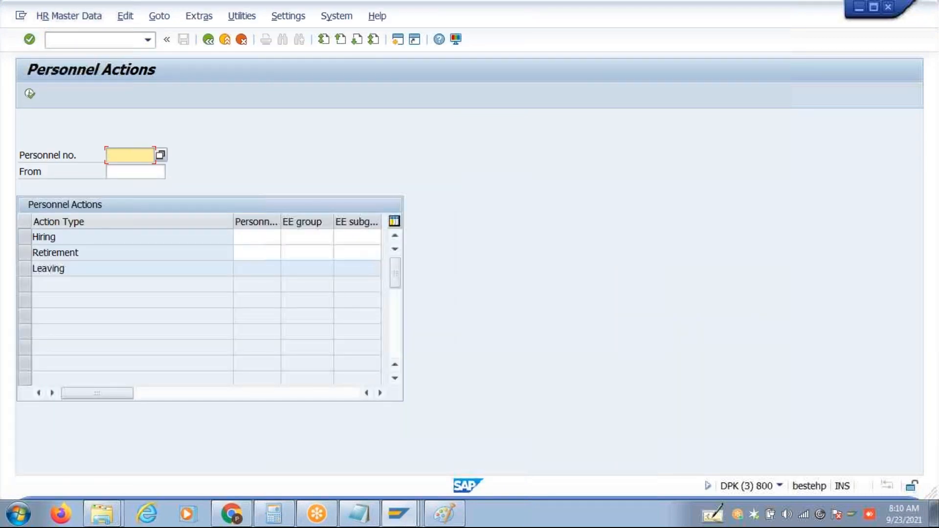
{"action": "left_click", "coordinate": [402, 510]}
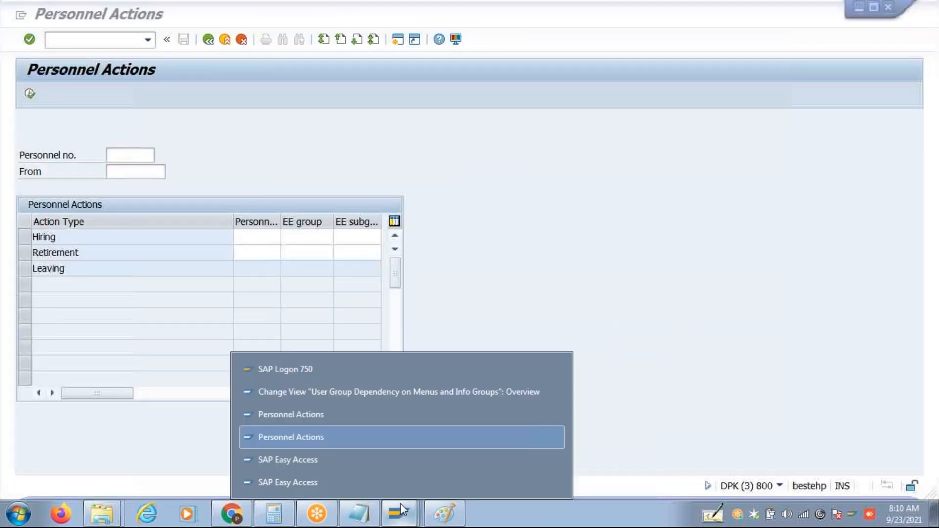
{"action": "left_click", "coordinate": [369, 396]}
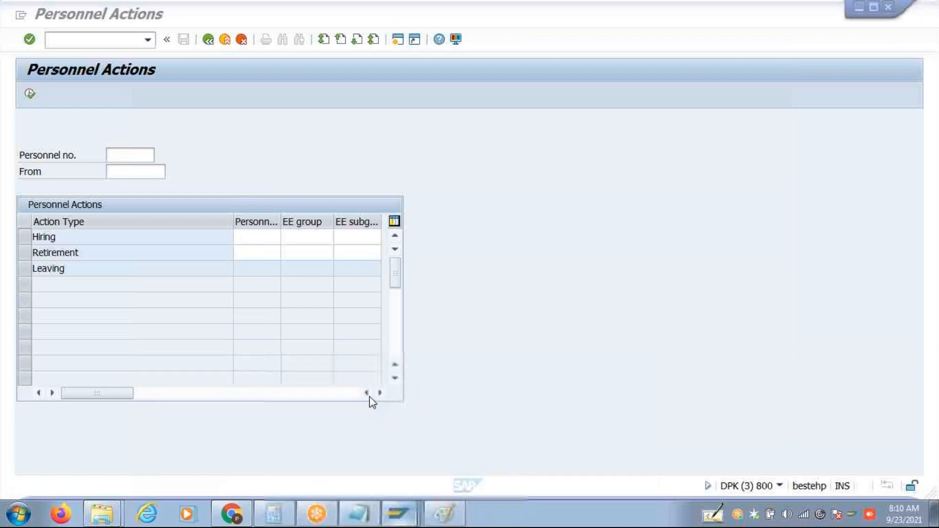
Open the Action menu configuration for menu 01 Actions.
{"action": "left_click", "coordinate": [209, 40]}
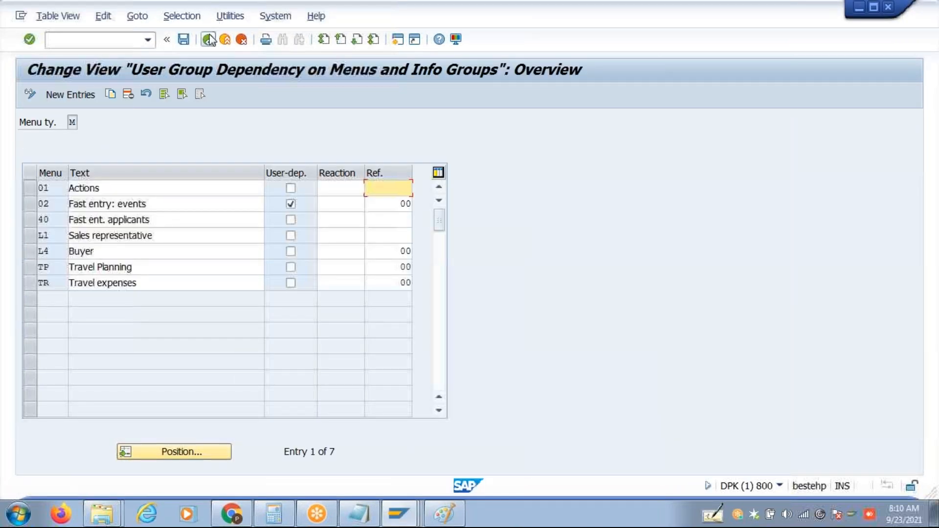
{"action": "double_click", "coordinate": [148, 182]}
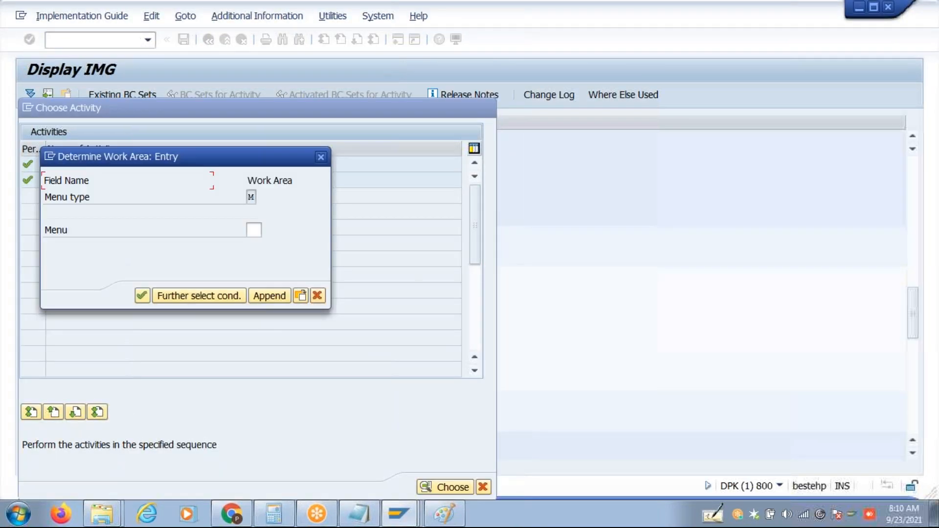
{"action": "left_click", "coordinate": [254, 230]}
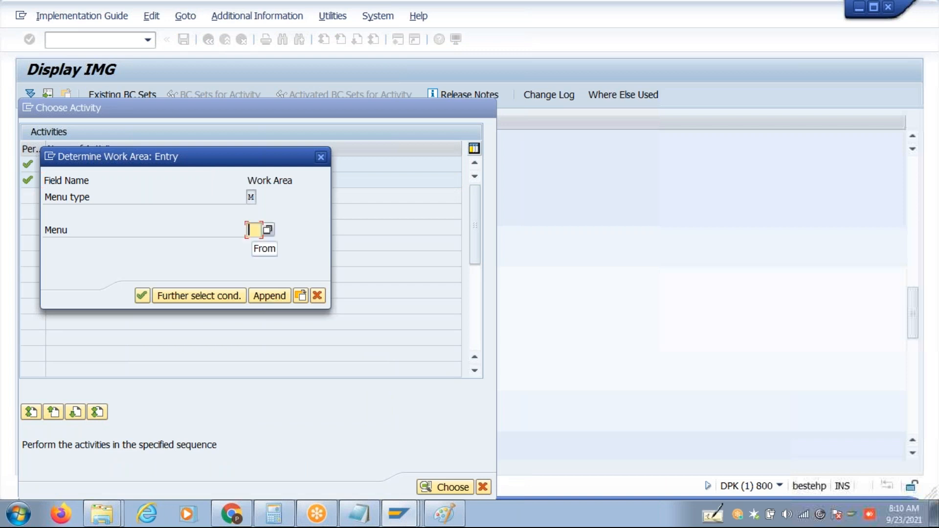
{"action": "type", "text": "01"}
{"action": "key", "text": "Return"}
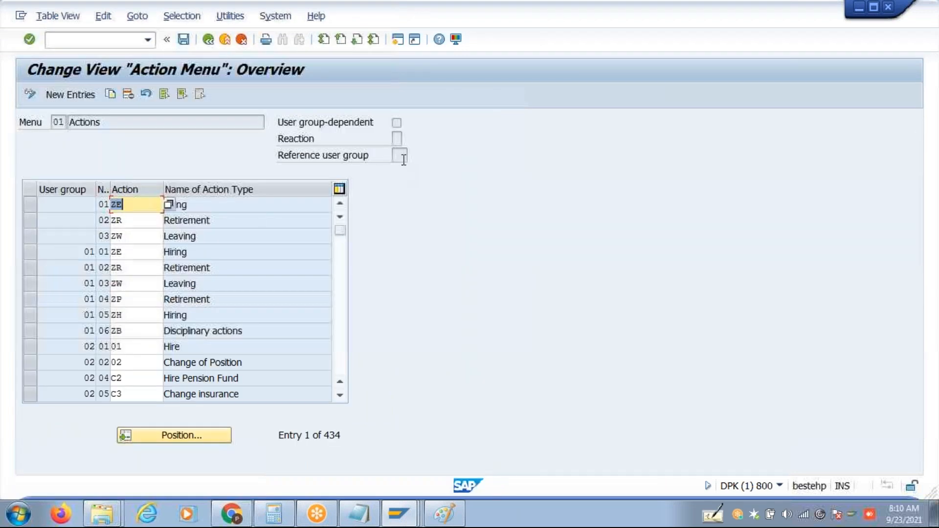
Change the three menu 01 entries' action codes to 1A, 1B and 1C and save.
{"action": "left_click", "coordinate": [396, 127]}
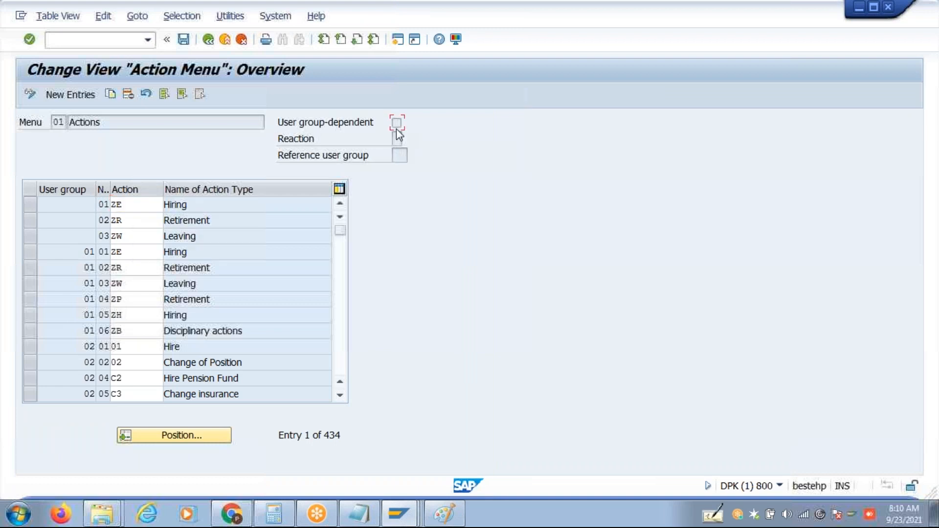
{"action": "left_click", "coordinate": [402, 155]}
{"action": "double_click", "coordinate": [130, 204]}
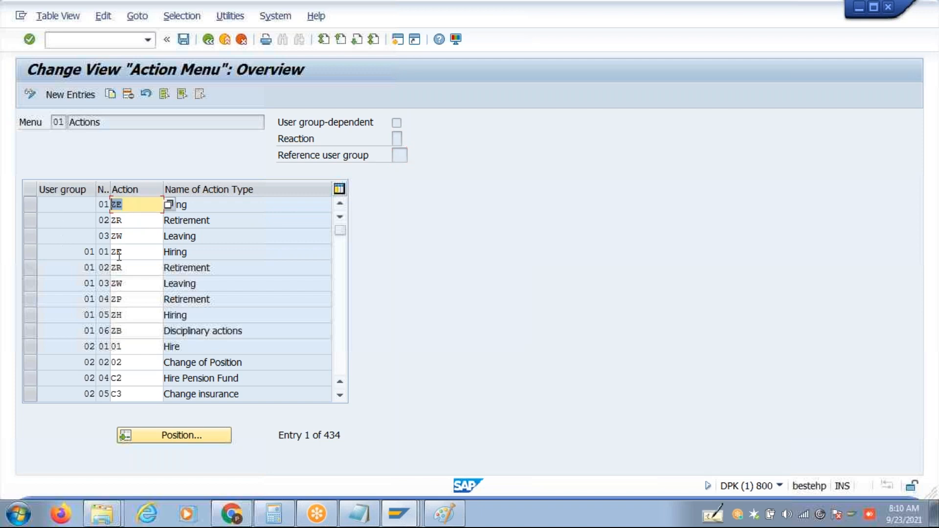
{"action": "type", "text": "1A"}
{"action": "double_click", "coordinate": [134, 220]}
{"action": "type", "text": "1B"}
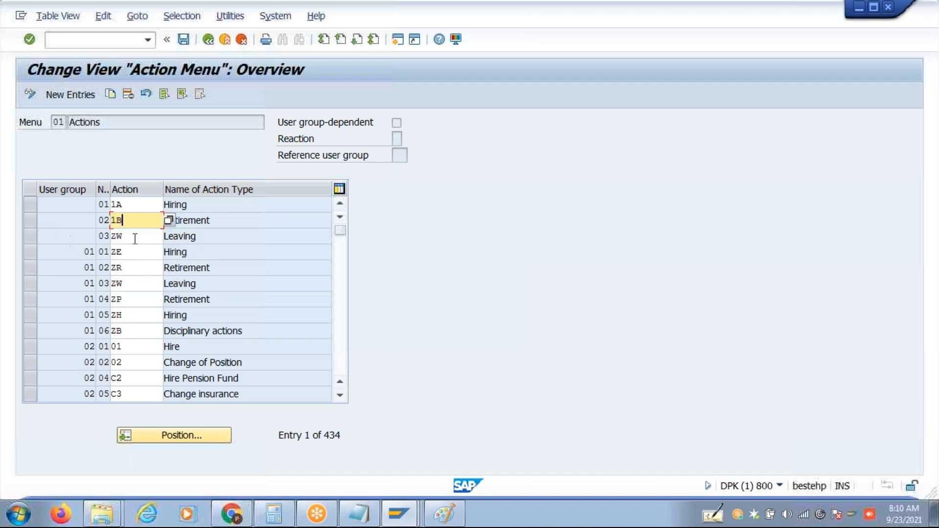
{"action": "double_click", "coordinate": [133, 236]}
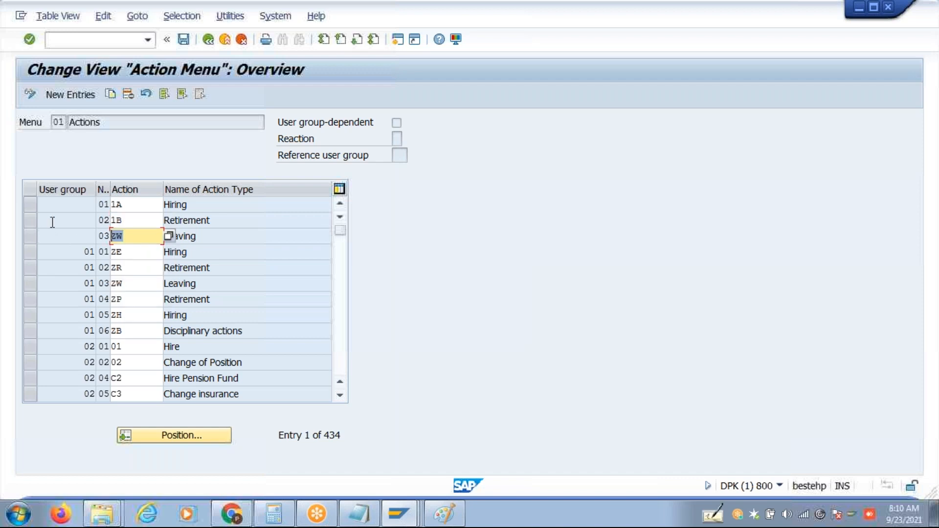
{"action": "type", "text": "1C"}
{"action": "key", "text": "Return"}
{"action": "key", "text": "ctrl+s"}
{"action": "key", "text": "Return"}
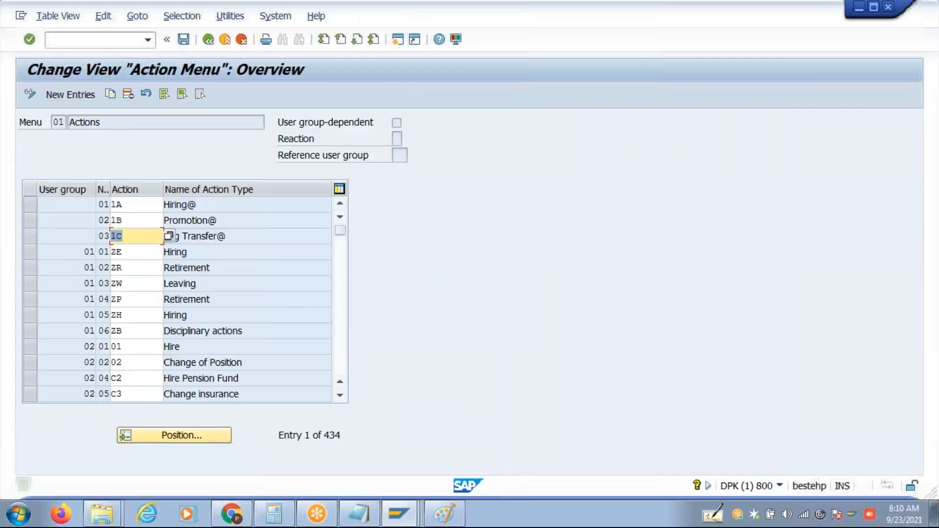
Copy the 1A Hiring@, 1B Promotion@ and 1C Org Transfer@ entries as new entries.
{"action": "left_click", "coordinate": [33, 210]}
{"action": "left_click", "coordinate": [32, 219]}
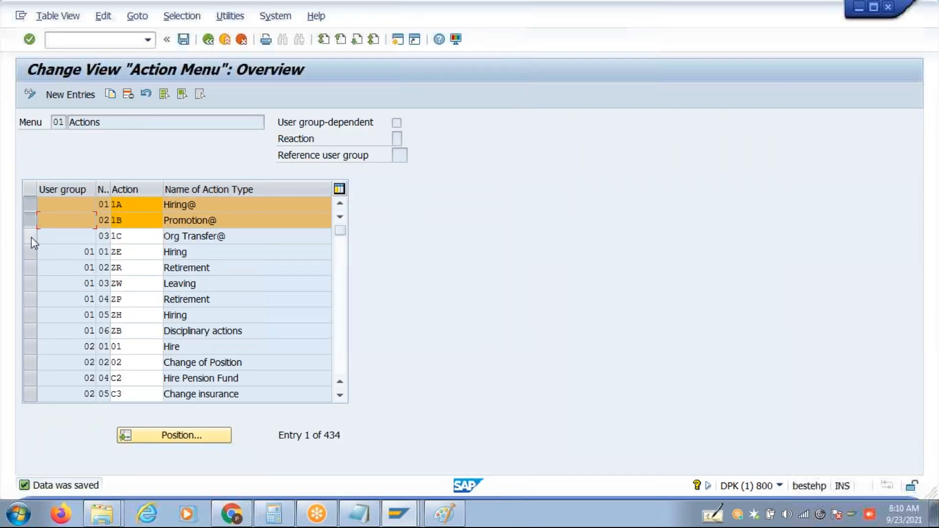
{"action": "left_click", "coordinate": [31, 237]}
{"action": "left_click", "coordinate": [111, 95]}
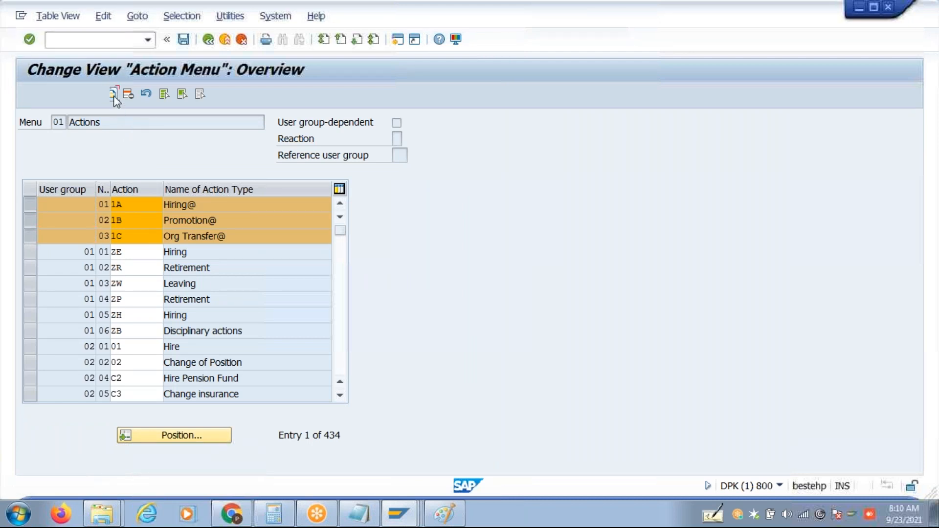
Set the copied entries to actions 1D, 1E and 1F with numbers 4, 5 and 6, and save.
{"action": "double_click", "coordinate": [142, 208]}
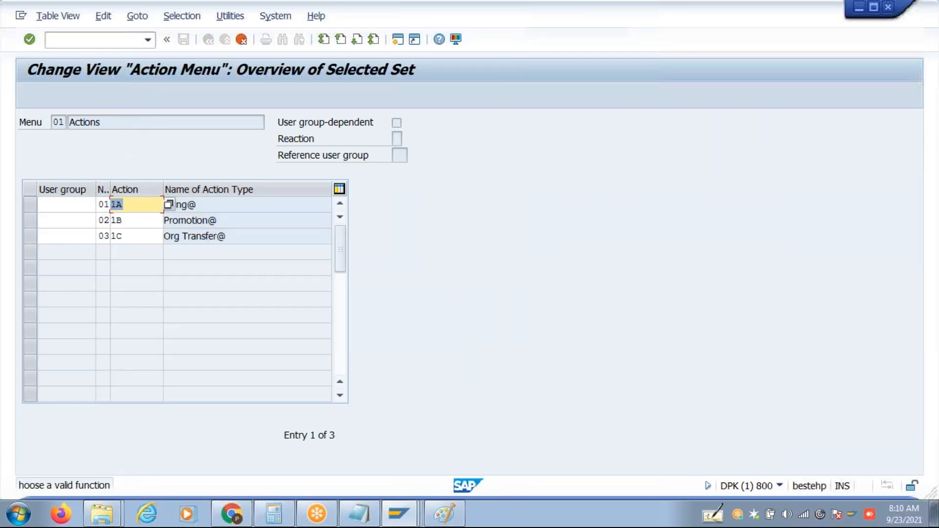
{"action": "type", "text": "1D"}
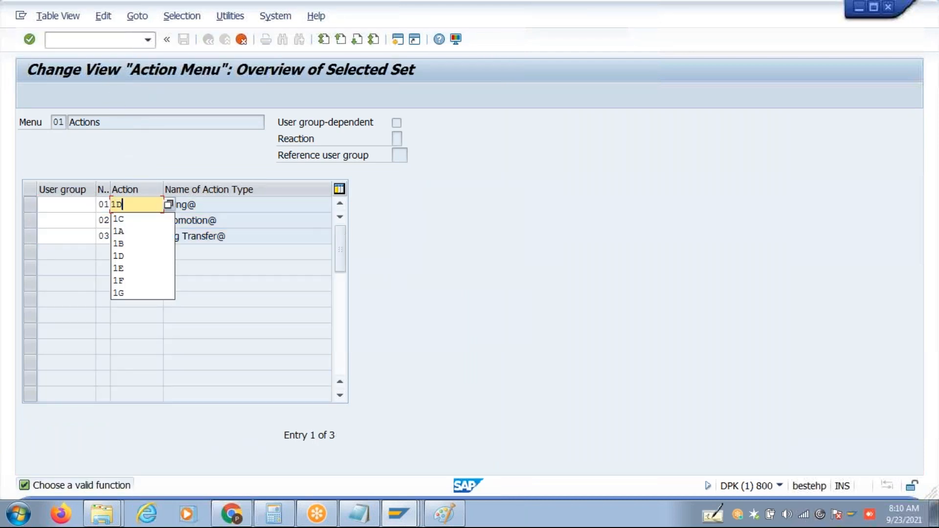
{"action": "left_click", "coordinate": [143, 215]}
{"action": "key", "text": "BackSpace"}
{"action": "type", "text": "E"}
{"action": "left_click", "coordinate": [145, 236]}
{"action": "key", "text": "BackSpace"}
{"action": "type", "text": "F"}
{"action": "key", "text": "Return"}
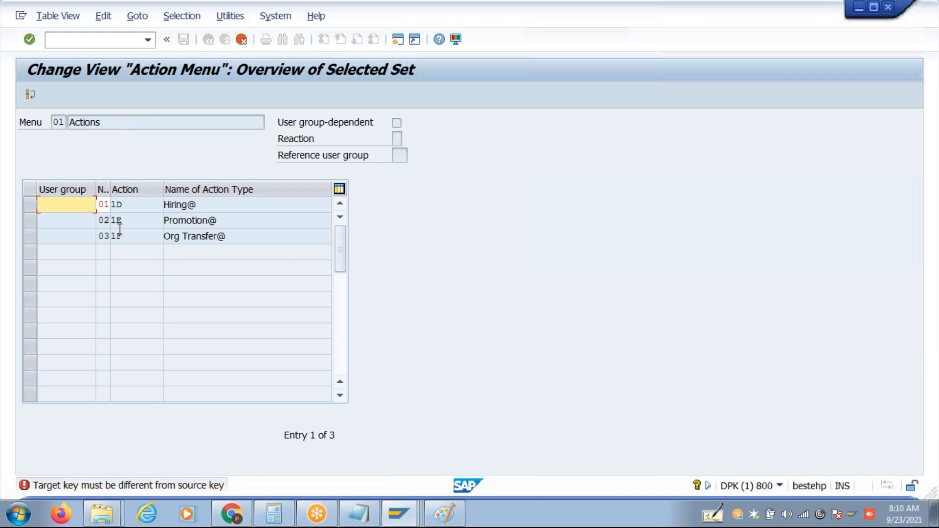
{"action": "type", "text": "4"}
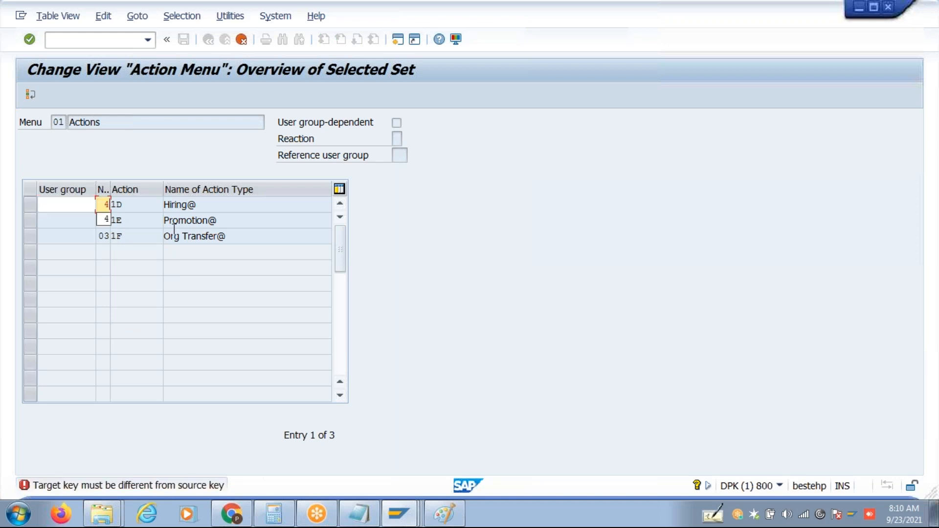
{"action": "key", "text": "Return"}
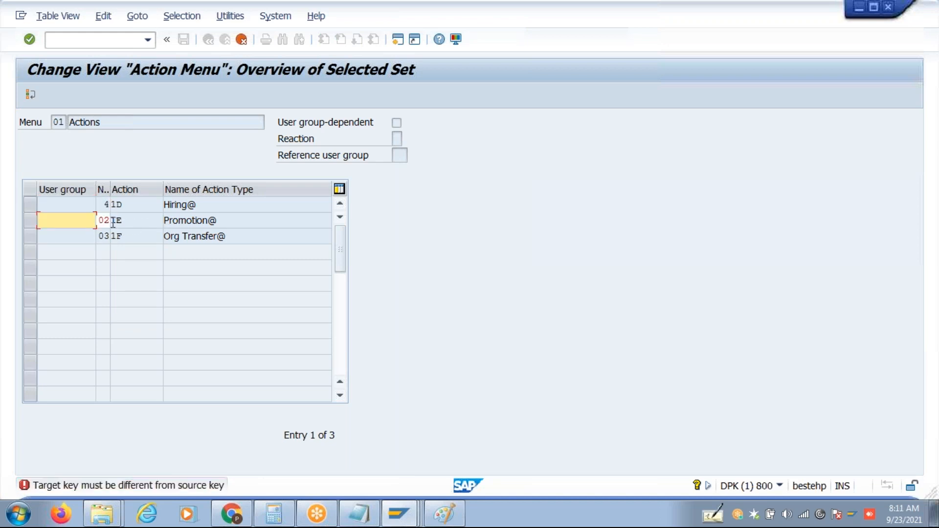
{"action": "type", "text": "5"}
{"action": "key", "text": "Return"}
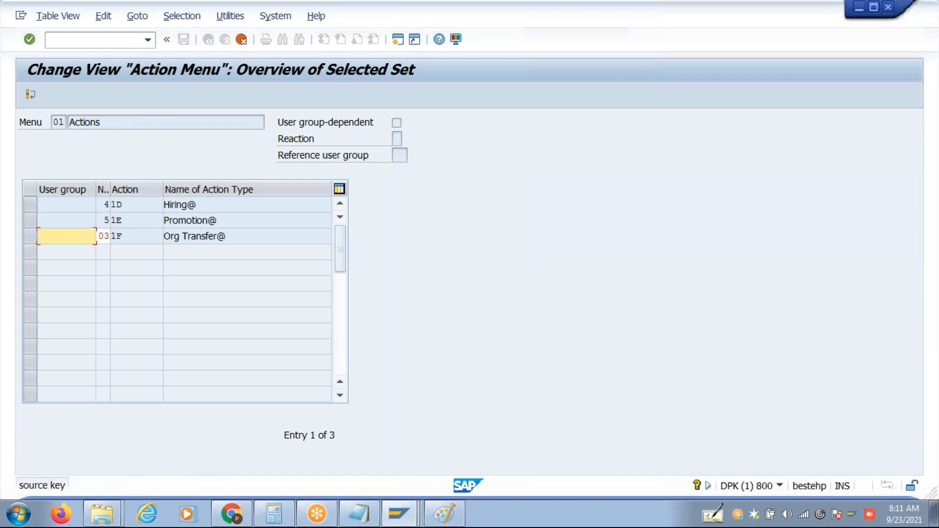
{"action": "type", "text": "6"}
{"action": "key", "text": "Return"}
{"action": "key", "text": "ctrl+s"}
Copy entry 06 1F Reirement@ as entry 07 with action 1G and save.
{"action": "left_click", "coordinate": [30, 240]}
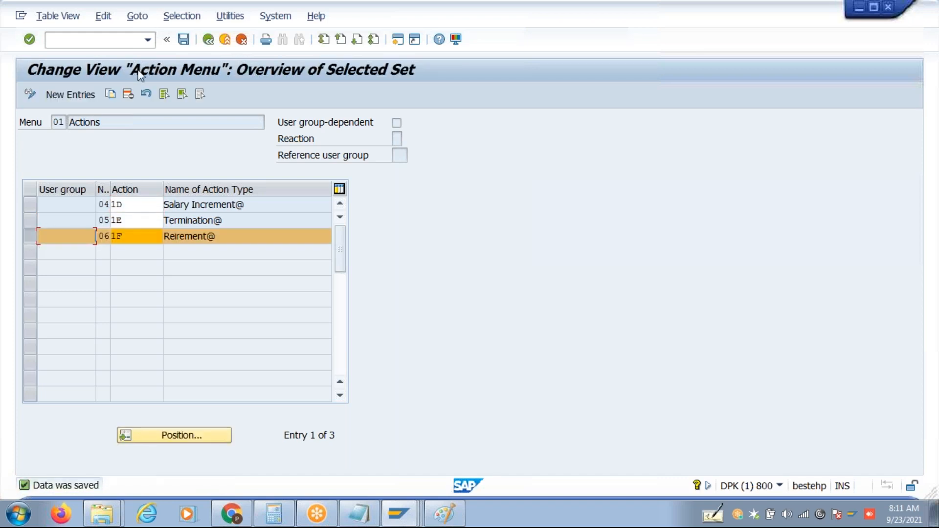
{"action": "left_click", "coordinate": [112, 96]}
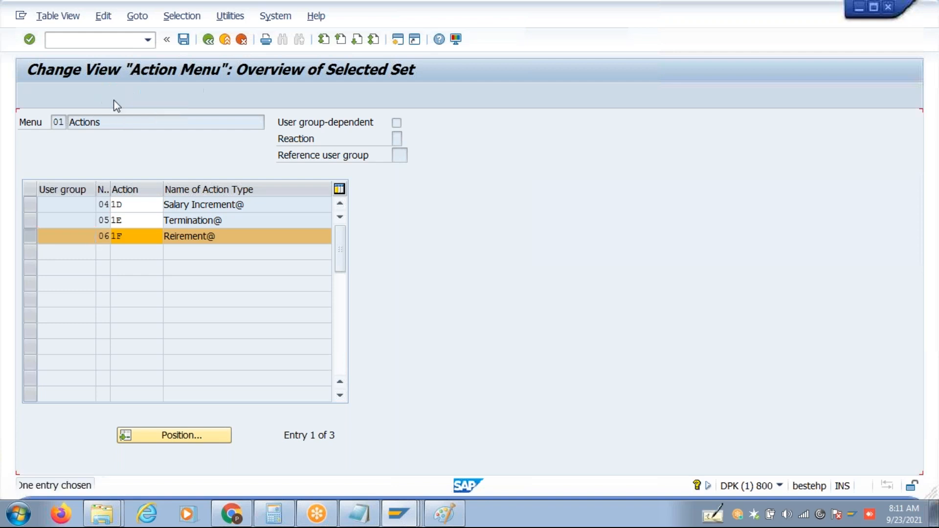
{"action": "left_click_drag", "start_coordinate": [105, 209], "coordinate": [124, 208]}
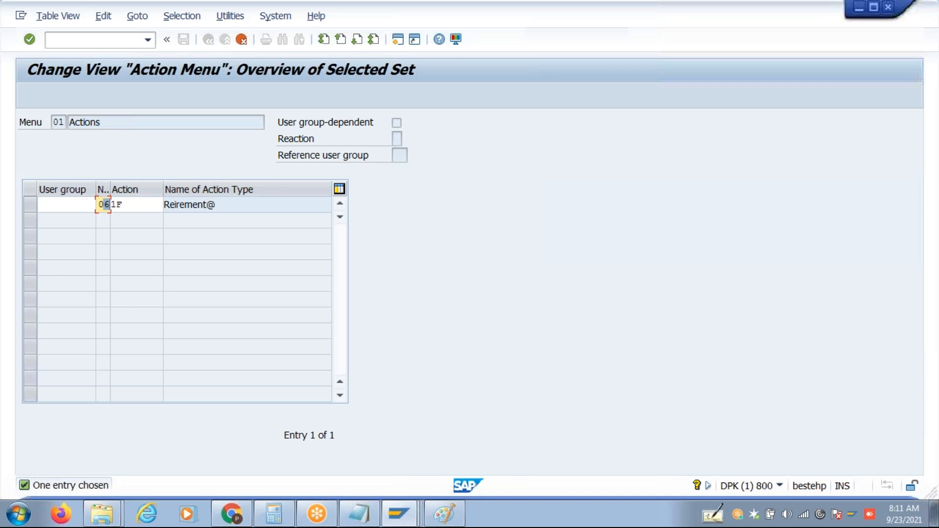
{"action": "type", "text": "71G"}
{"action": "key", "text": "Return"}
{"action": "key", "text": "ctrl+s"}
Return to Easy Access, run PA40 and select the Hiring@ action.
{"action": "left_click", "coordinate": [212, 45]}
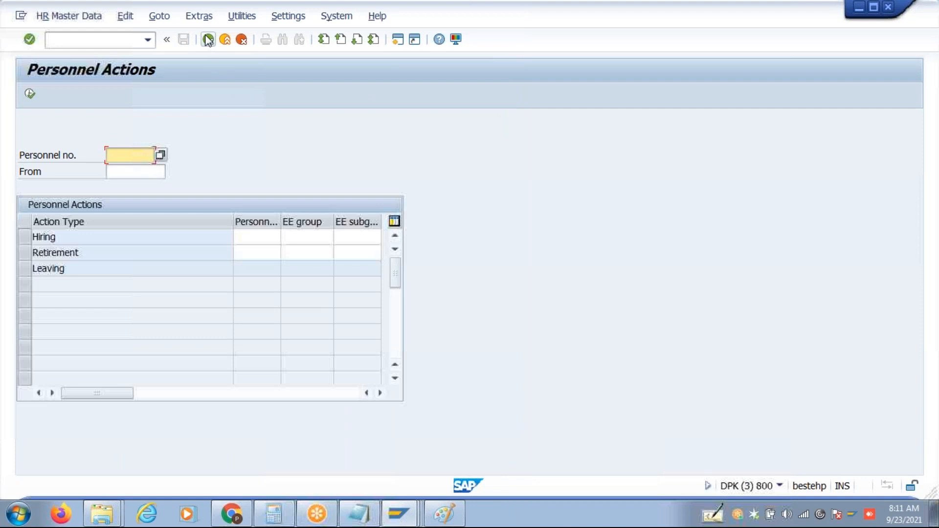
{"action": "left_click", "coordinate": [208, 40]}
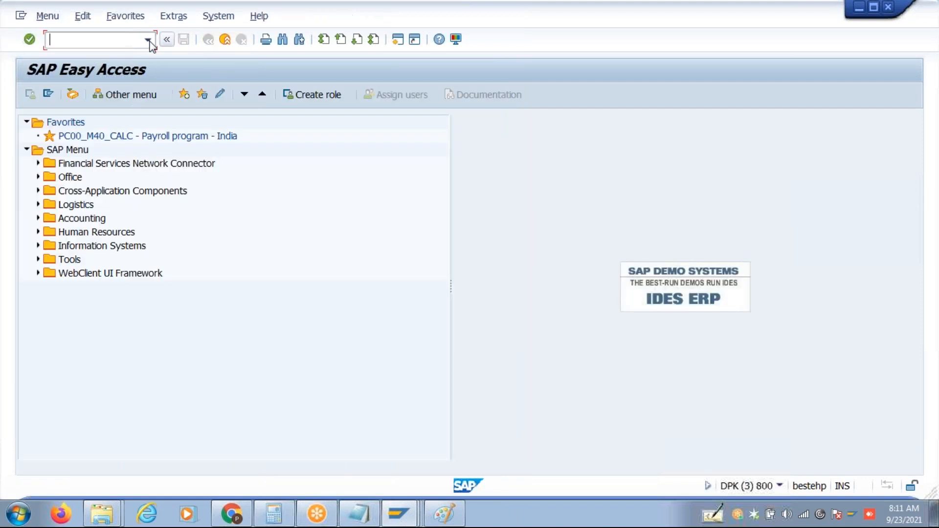
{"action": "type", "text": "Pa40"}
{"action": "key", "text": "Return"}
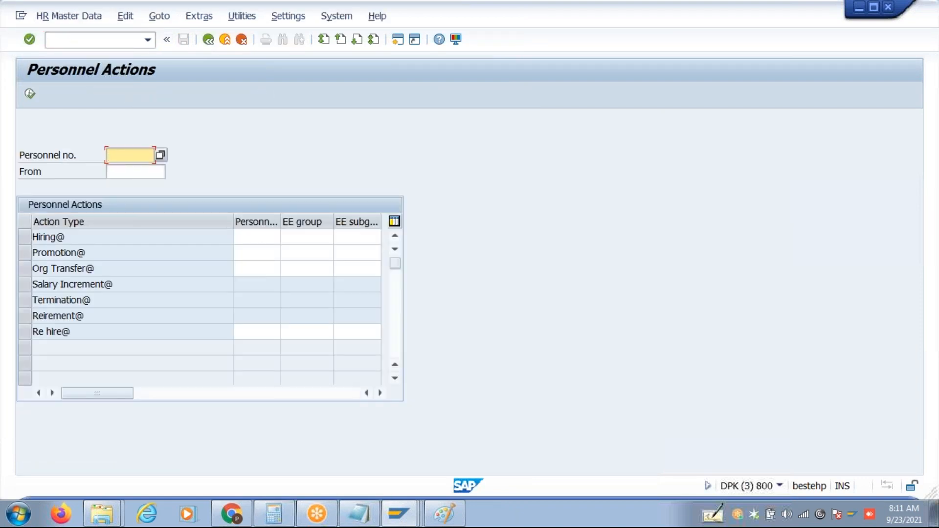
{"action": "left_click", "coordinate": [30, 237]}
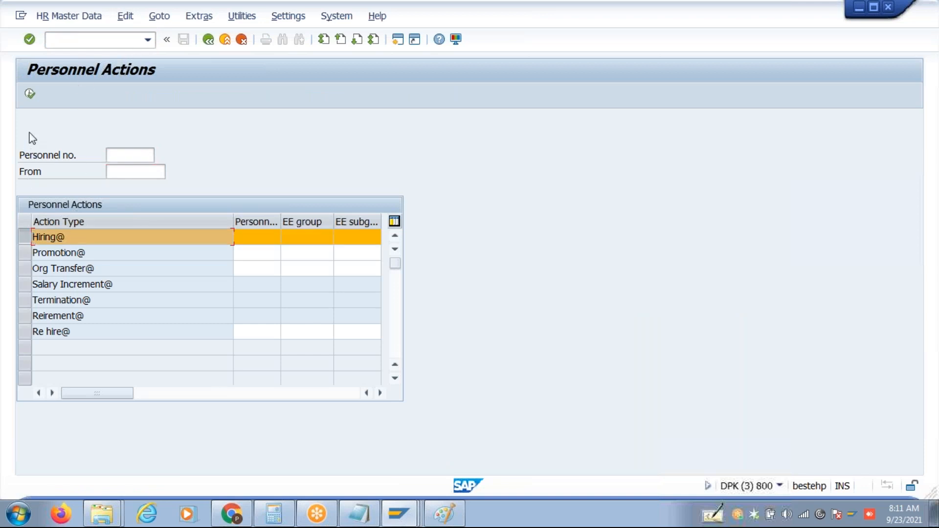
Execute Hiring@ with start date 01012021, reason 01 and position 99999999, then bring Notepad forward.
{"action": "left_click", "coordinate": [31, 95]}
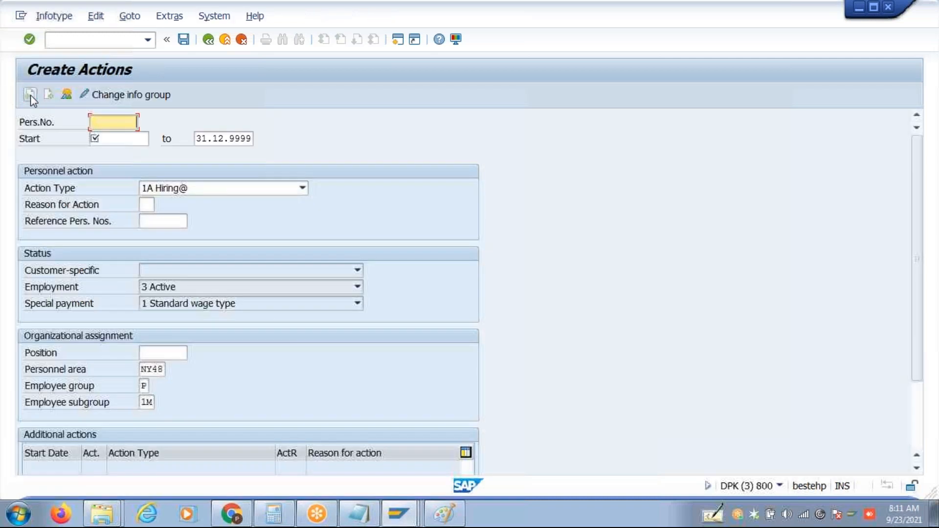
{"action": "left_click", "coordinate": [119, 138]}
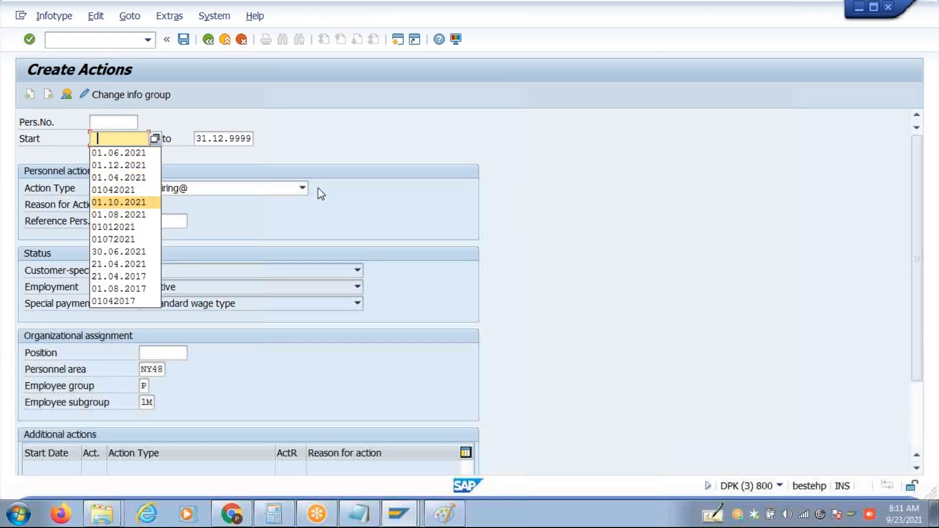
{"action": "left_click", "coordinate": [114, 227]}
{"action": "left_click", "coordinate": [147, 204]}
{"action": "type", "text": "01"}
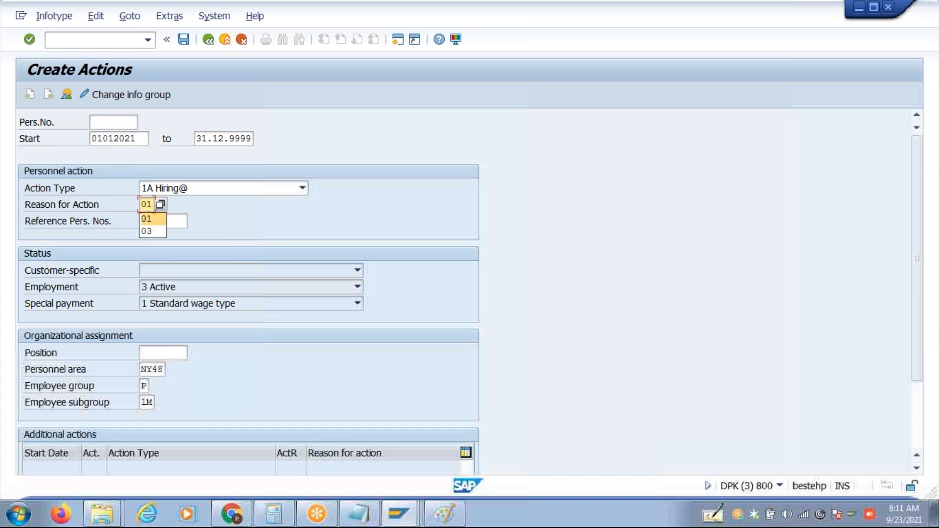
{"action": "left_click", "coordinate": [161, 354]}
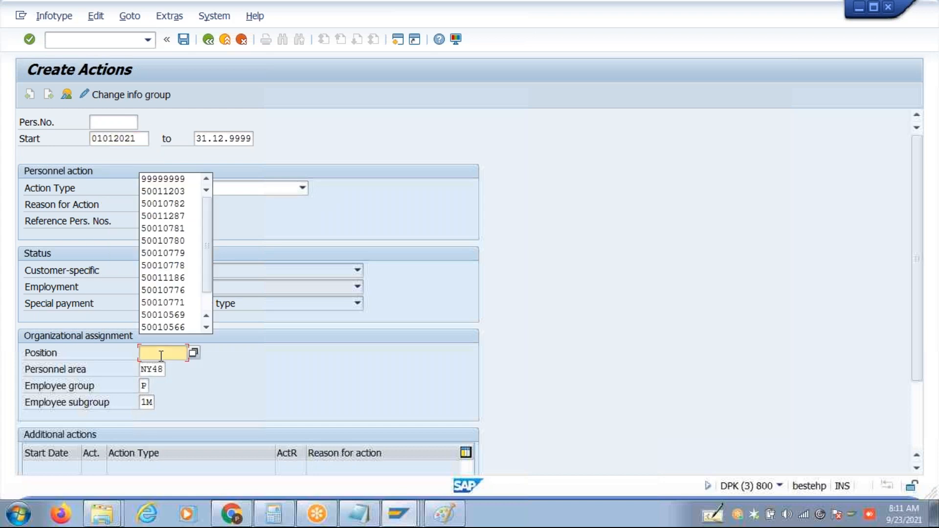
{"action": "left_click", "coordinate": [169, 180]}
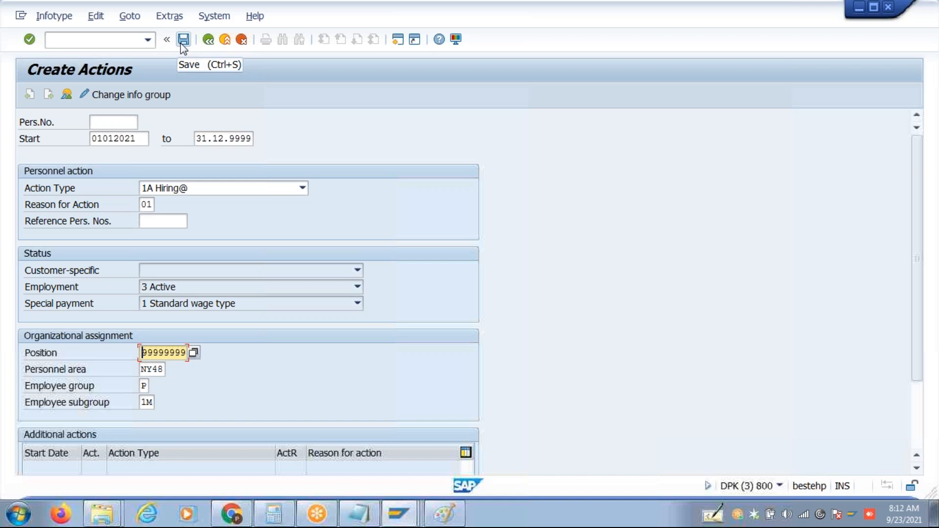
{"action": "left_click", "coordinate": [360, 514]}
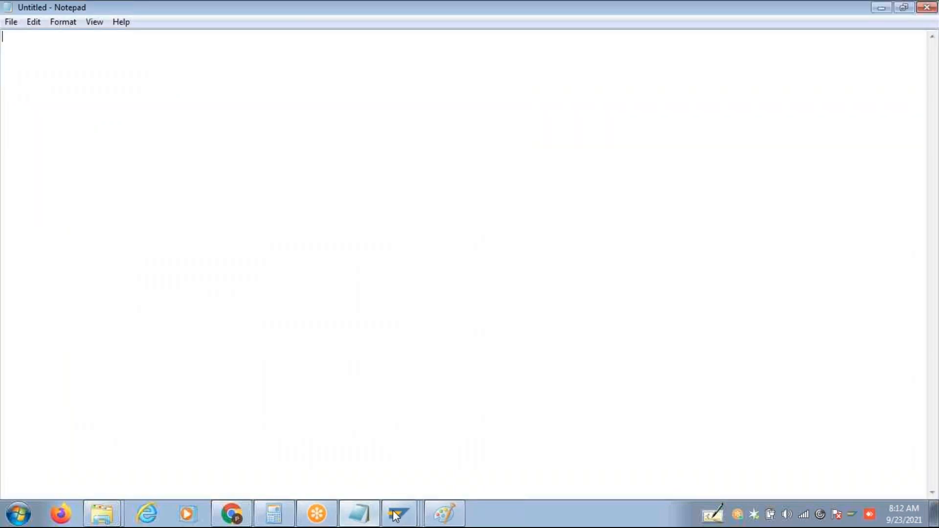
Start a note under "For Infotypes": when the action's initial screen is filled and saved.
{"action": "left_click", "coordinate": [448, 514]}
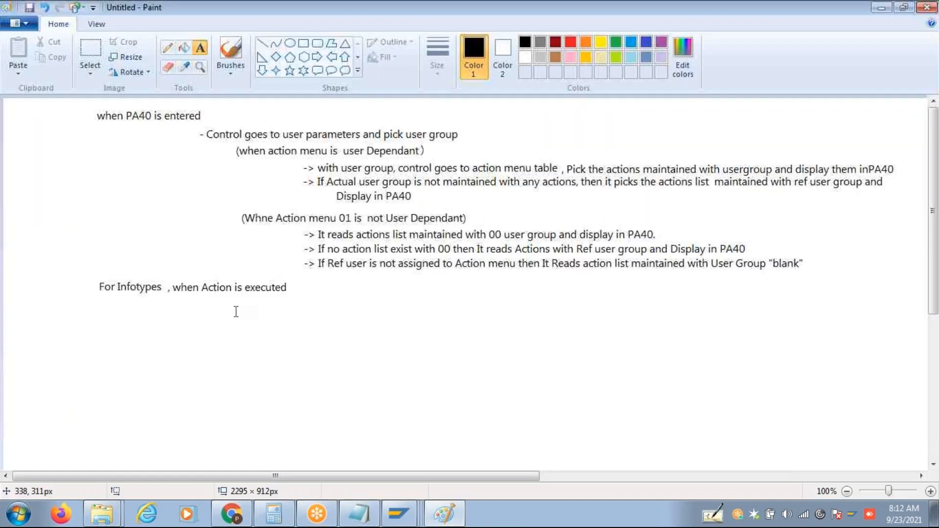
{"action": "left_click", "coordinate": [197, 307]}
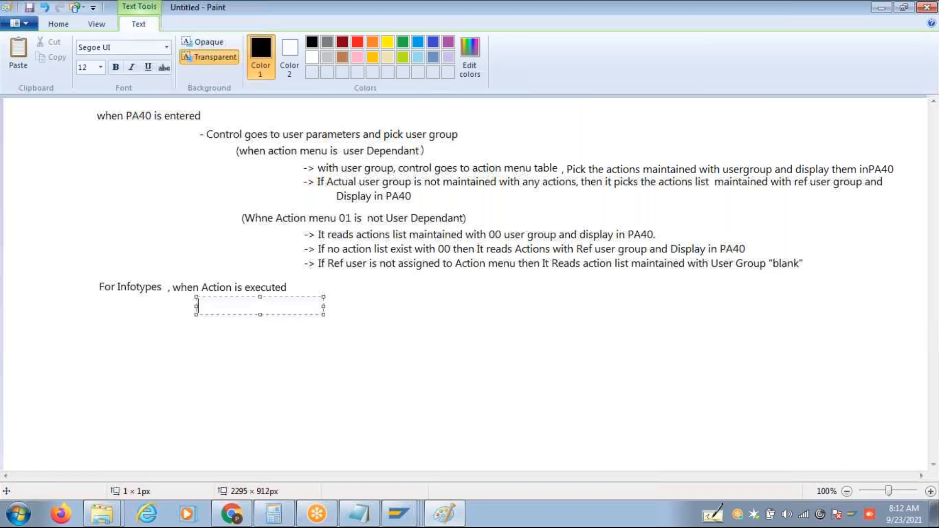
{"action": "type", "text": "-> when ini"}
{"action": "type", "text": "tial screen of"}
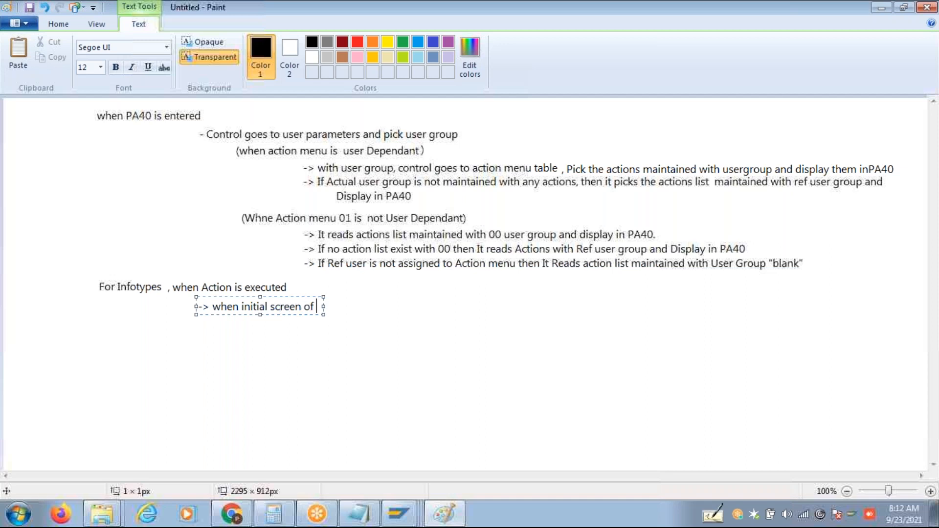
{"action": "left_click_drag", "start_coordinate": [323, 306], "coordinate": [872, 307]}
{"action": "type", "text": "ac"}
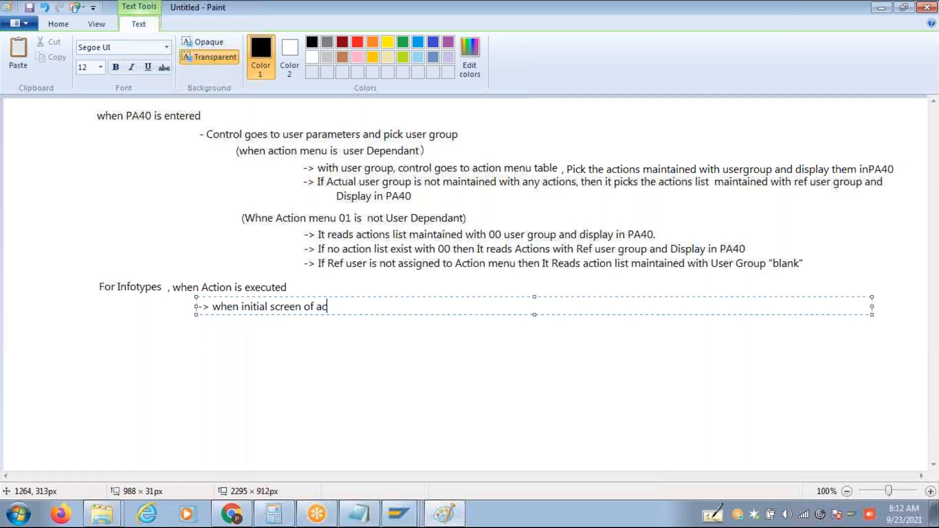
{"action": "type", "text": "tion is filled and Click on Save then Control Goes to Feat"}
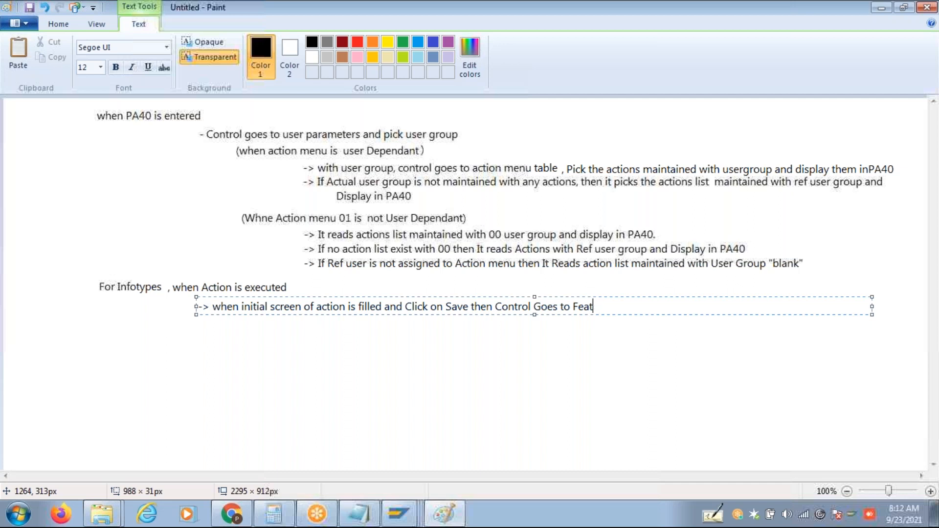
Continue the note: then control goes to Feature, before the 1st Infotype is displayed.
{"action": "type", "text": "ure"}
{"action": "type", "text": ", before the"}
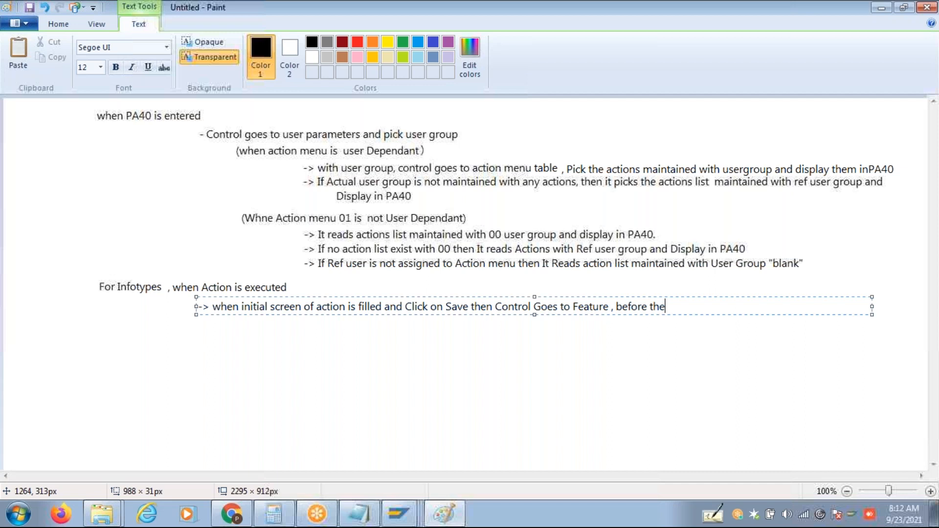
{"action": "type", "text": " 1st Infotype is dipayed"}
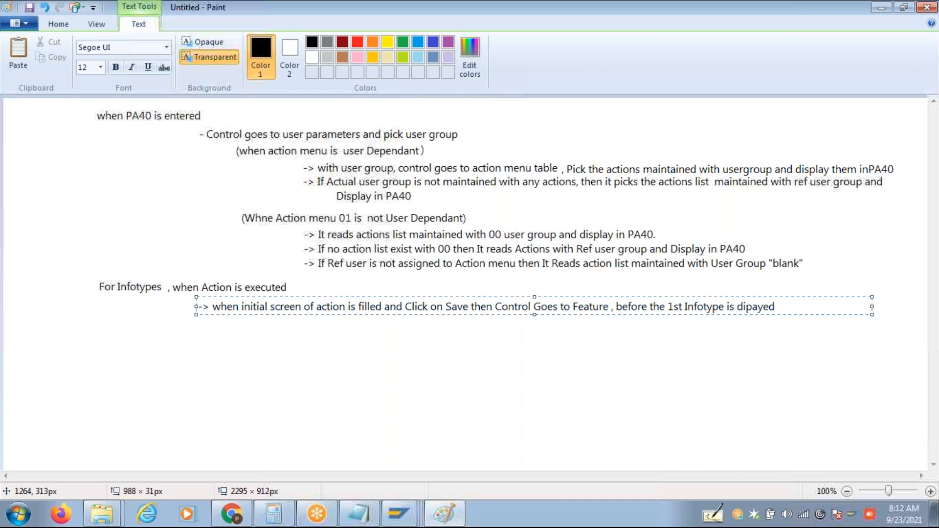
{"action": "key", "text": "Return"}
{"action": "left_click", "coordinate": [612, 307]}
Add "IGMOD," after Feature and a new line "-> it modifier".
{"action": "type", "text": "IGMOD,"}
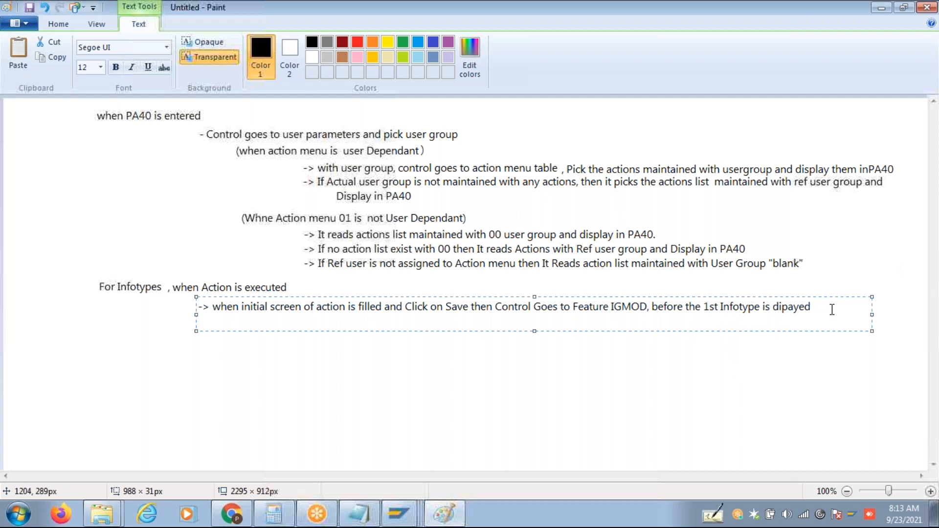
{"action": "key", "text": "Return"}
{"action": "type", "text": "-> it modified"}
{"action": "key", "text": "BackSpace"}
{"action": "type", "text": "r"}
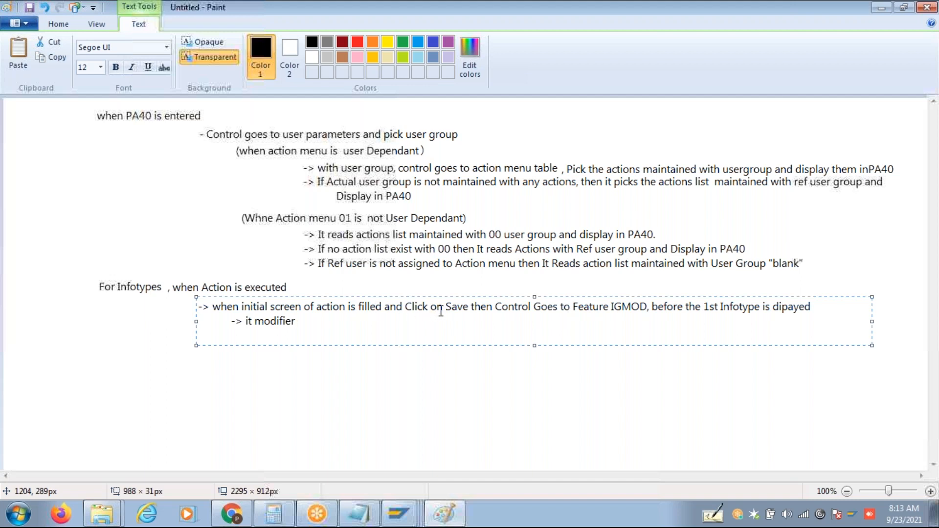
Insert "It identifies the infogroup and then" before Control, and "picks" before modifier.
{"action": "left_click", "coordinate": [469, 307]}
{"action": "left_click", "coordinate": [493, 308]}
{"action": "type", "text": "It identifies the infog "}
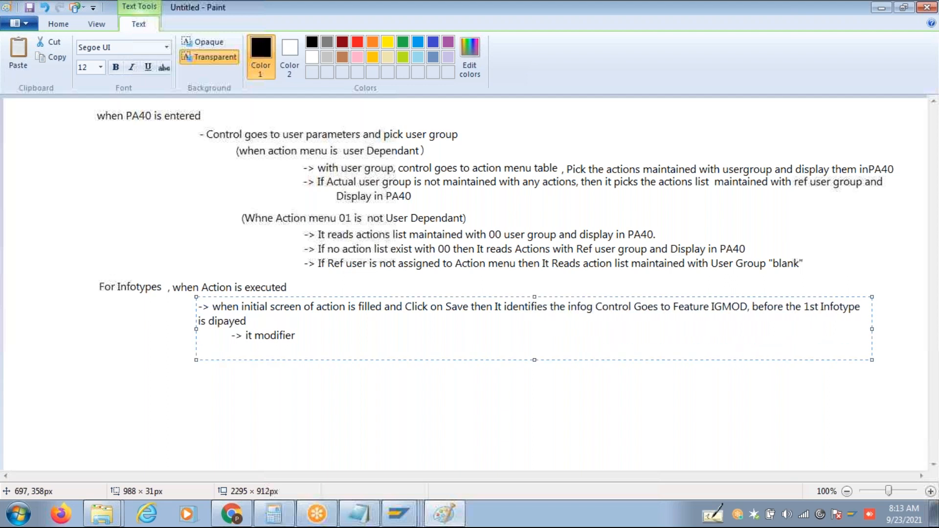
{"action": "type", "text": "roup and the"}
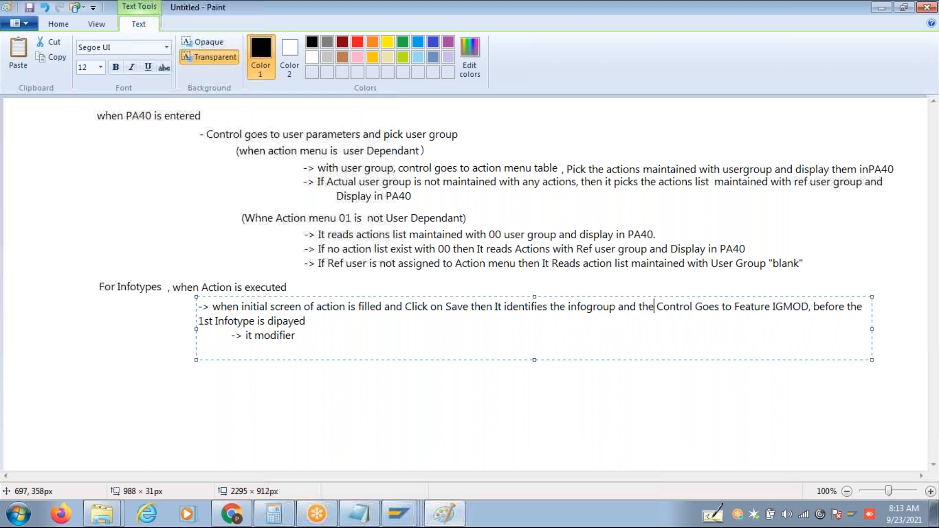
{"action": "type", "text": "n"}
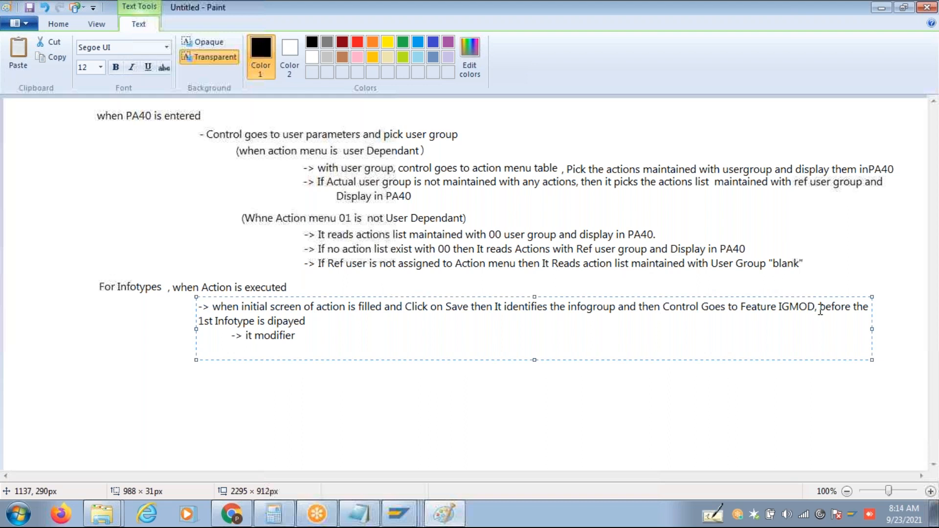
{"action": "left_click", "coordinate": [254, 337]}
{"action": "type", "text": "picks"}
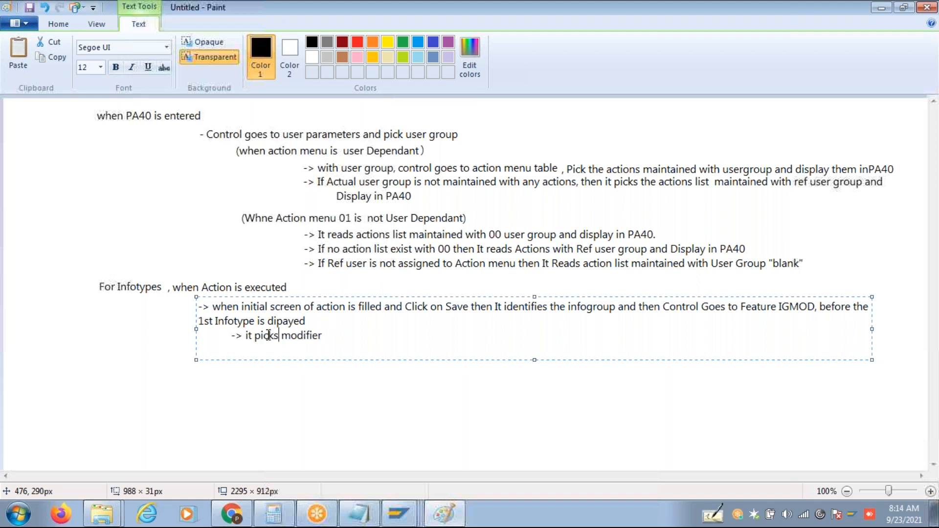
Add the line 'with Infogroup and Modifer It goes tble to read infotypes list' after modifier.
{"action": "left_click", "coordinate": [337, 341]}
{"action": "key", "text": "Return"}
{"action": "key", "text": "Return"}
{"action": "type", "text": "with Ignore"}
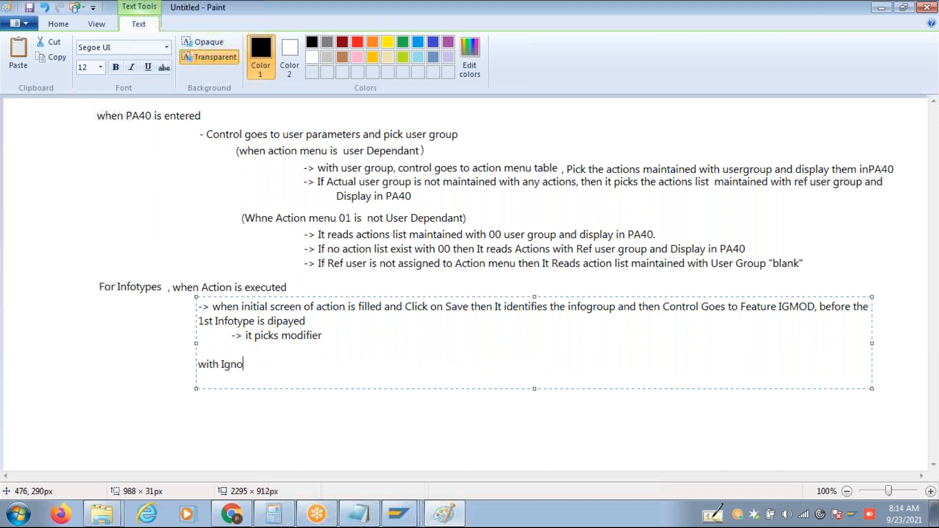
{"action": "key", "text": "BackSpace"}
{"action": "key", "text": "BackSpace"}
{"action": "key", "text": "BackSpace"}
{"action": "key", "text": "BackSpace"}
{"action": "key", "text": "BackSpace"}
{"action": "type", "text": "nfogroup and Modife"}
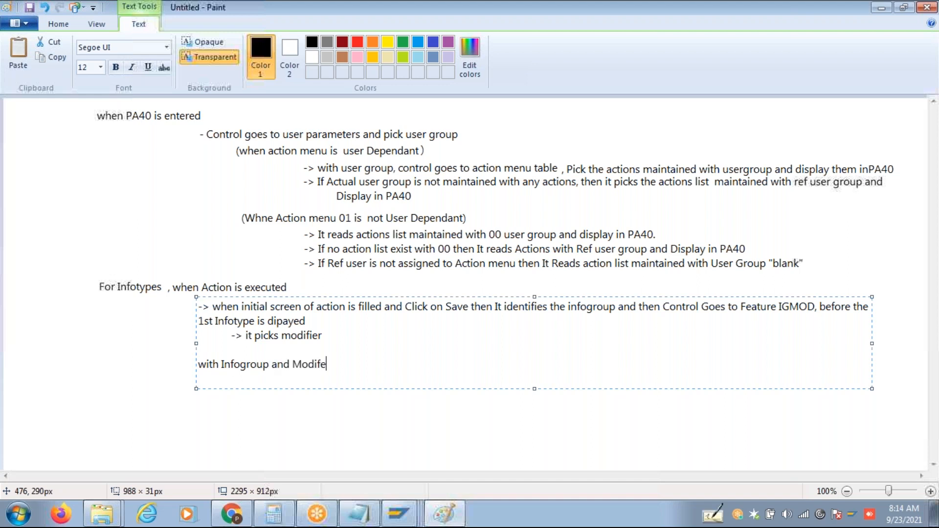
{"action": "type", "text": "r It goes tble to read infot"}
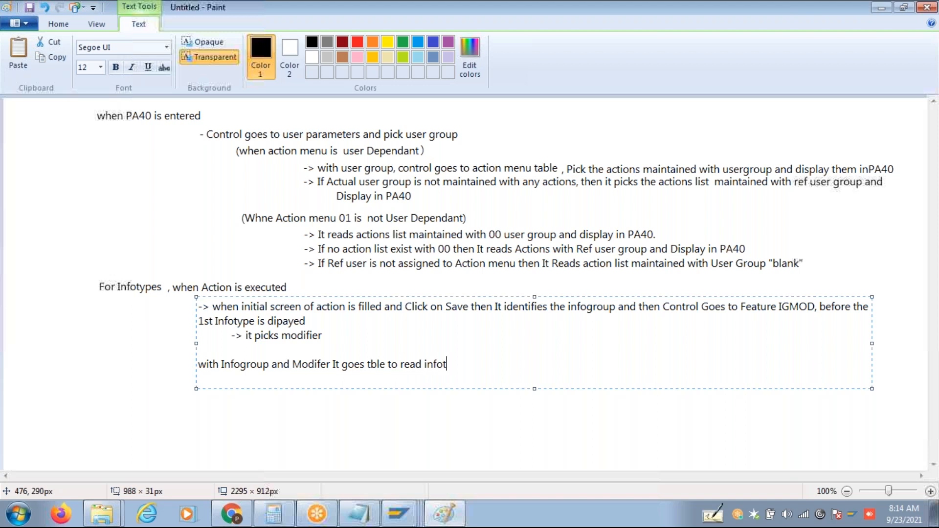
{"action": "type", "text": "ypes list"}
Add the indented case 'if Infogroup is User Dependant': User group + Modifer Combination infotypes are processed.
{"action": "key", "text": "Return"}
{"action": "key", "text": "Tab"}
{"action": "type", "text": "if Inf"}
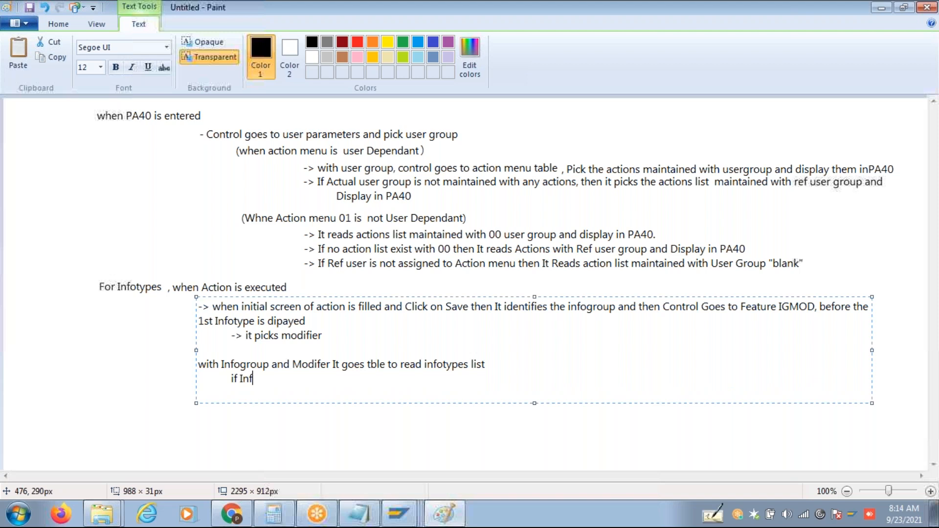
{"action": "type", "text": "ogroup is User "}
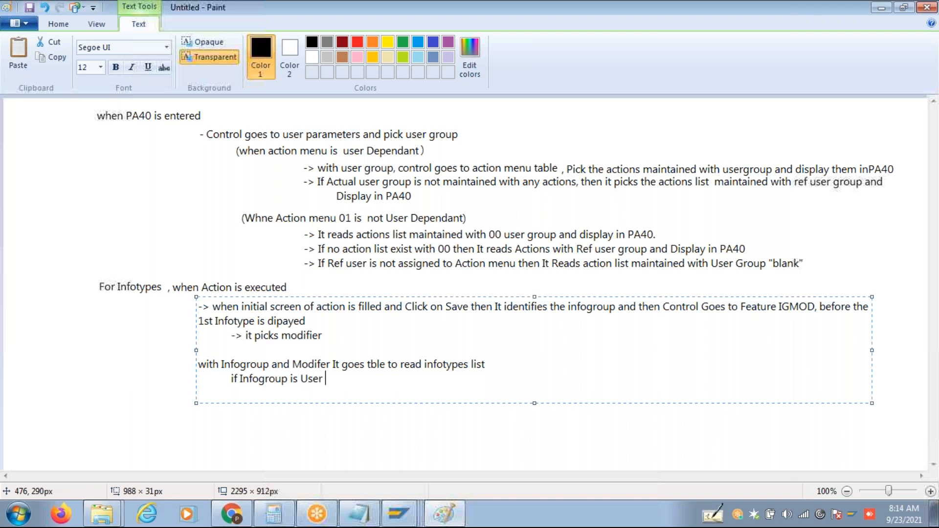
{"action": "type", "text": "Dependant"}
{"action": "key", "text": "Return"}
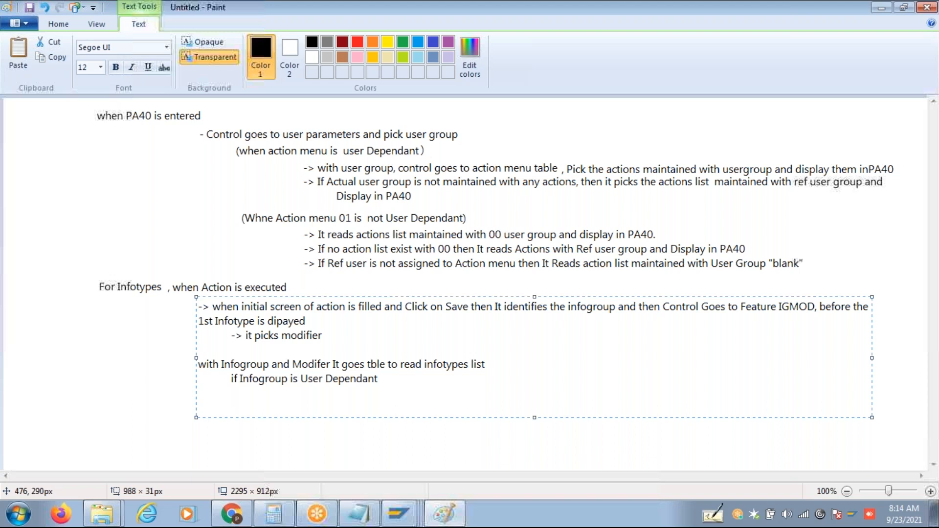
{"action": "type", "text": "User group  + Modifer"}
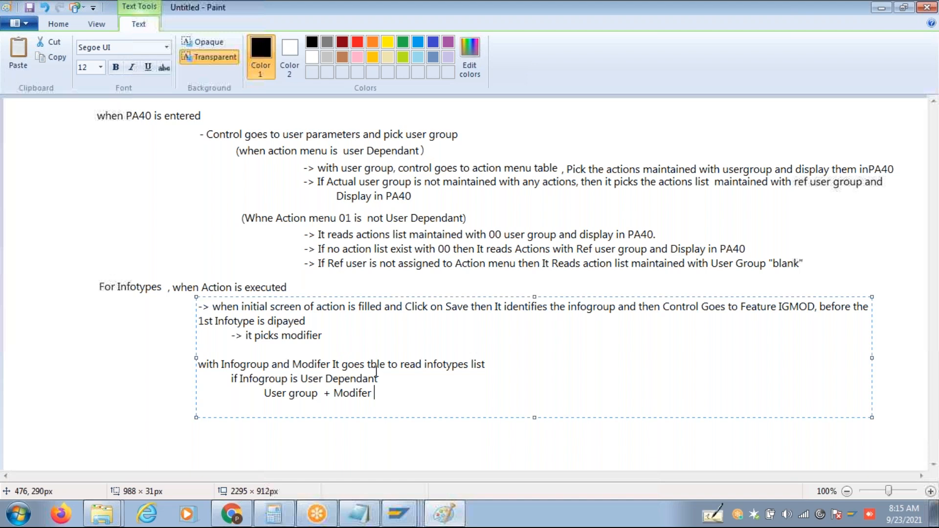
{"action": "type", "text": "Combination"}
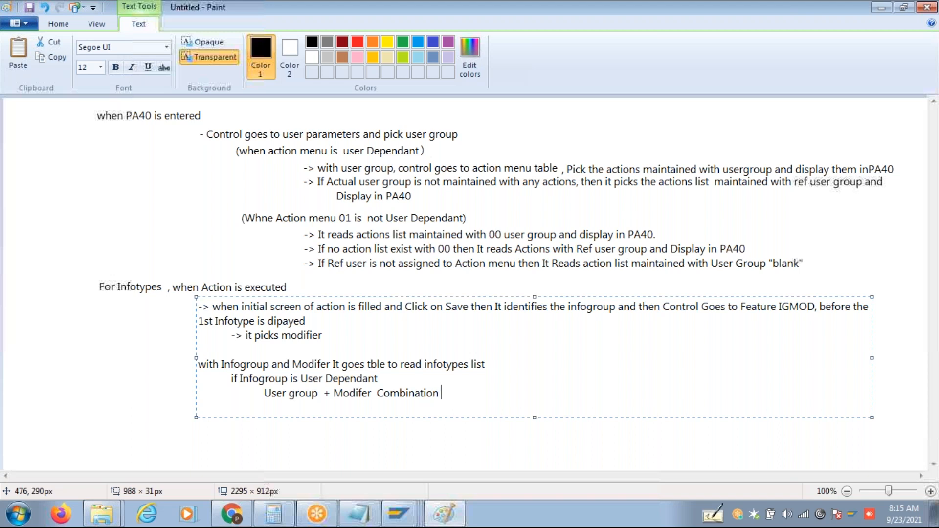
{"action": "type", "text": " infotypes are processed"}
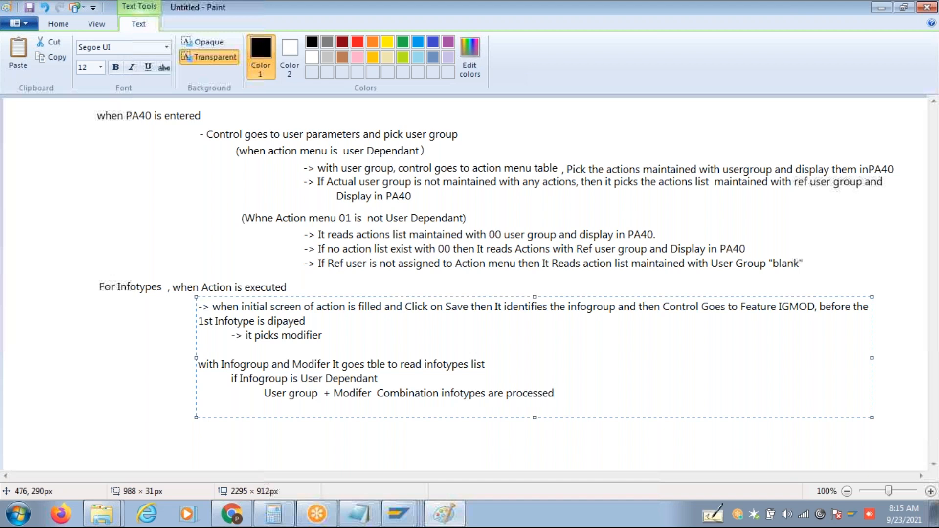
Add the condition line 'If Actual user group is not maintained modifer then it picks'.
{"action": "key", "text": "Return"}
{"action": "type", "text": "If Actual user gr"}
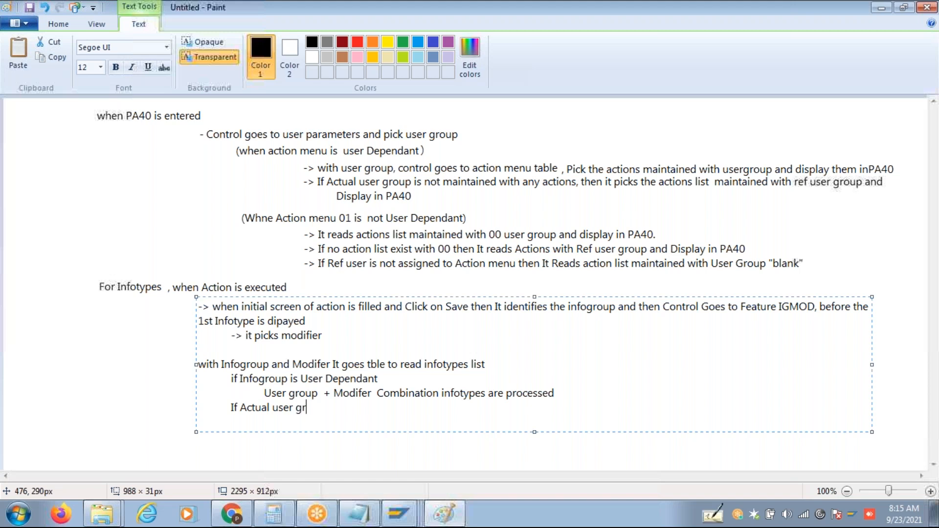
{"action": "type", "text": "oup is not maintained"}
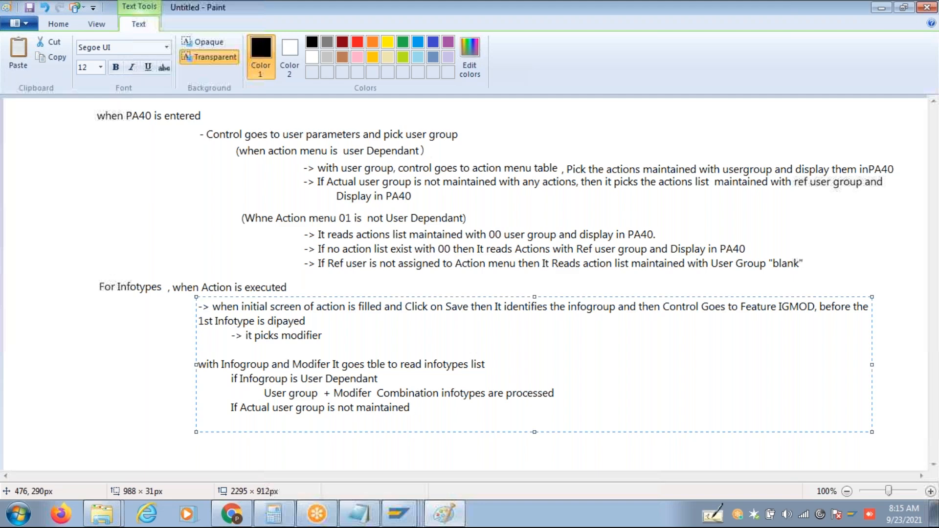
{"action": "type", "text": "modifer"}
{"action": "key", "text": "Return"}
{"action": "key", "text": "BackSpace"}
{"action": "type", "text": "then i"}
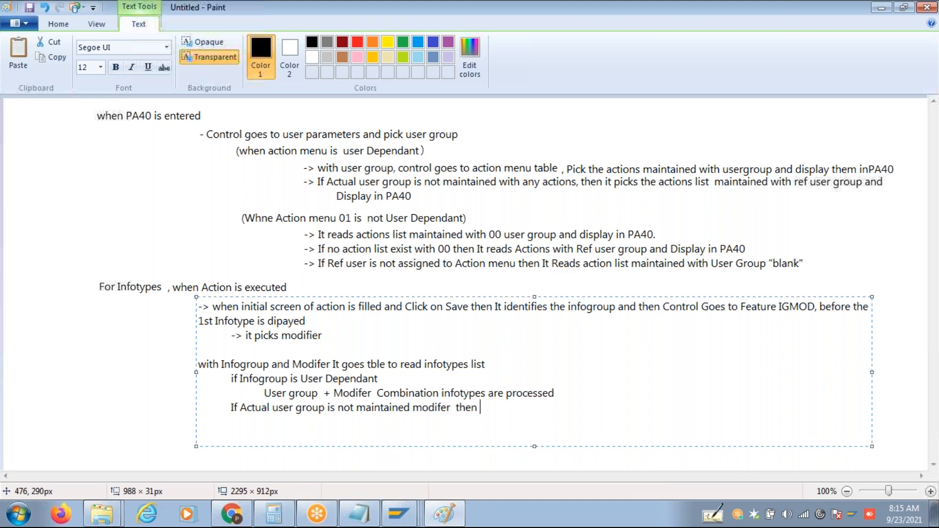
{"action": "type", "text": "t picks"}
Add the indented result 'Ref user group + Modifier Combination infotypes are Processed'.
{"action": "key", "text": "Return"}
{"action": "key", "text": "Tab"}
{"action": "key", "text": "Tab"}
{"action": "type", "text": "Ref usg"}
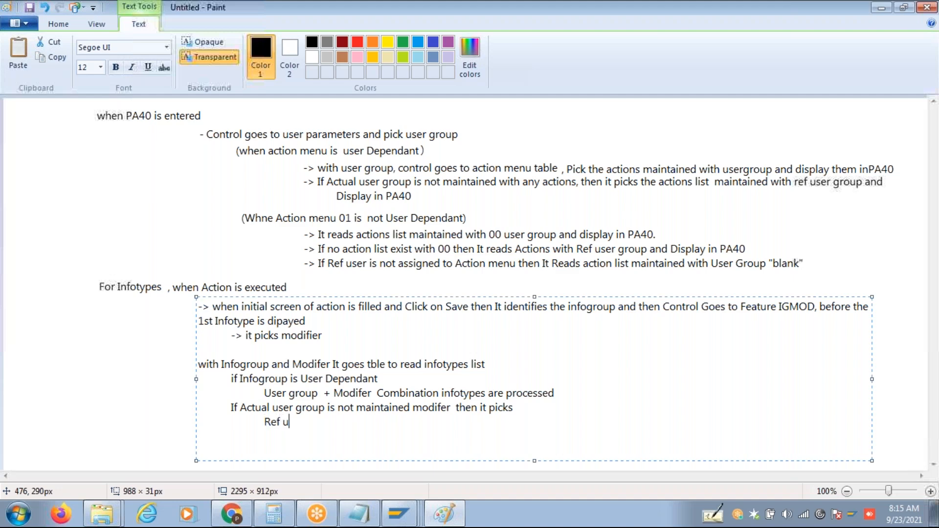
{"action": "key", "text": "BackSpace"}
{"action": "key", "text": "BackSpace"}
{"action": "key", "text": "BackSpace"}
{"action": "key", "text": "BackSpace"}
{"action": "type", "text": "user group + Do"}
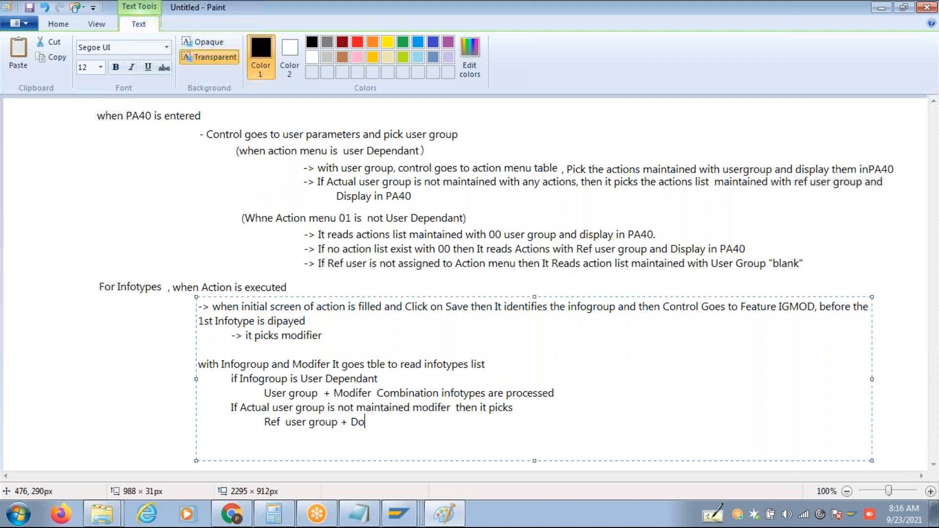
{"action": "key", "text": "BackSpace"}
{"action": "key", "text": "BackSpace"}
{"action": "type", "text": "Modifier Combination i"}
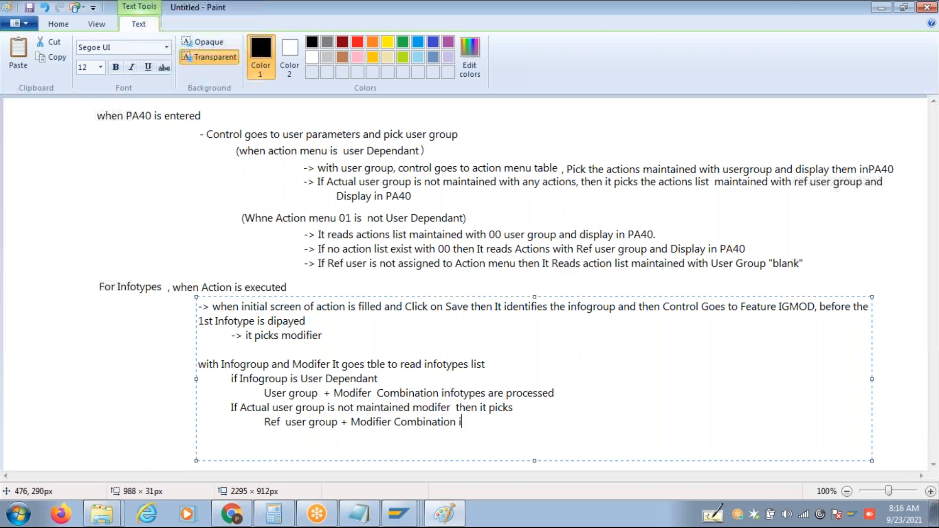
{"action": "type", "text": "nfotypes are Processed"}
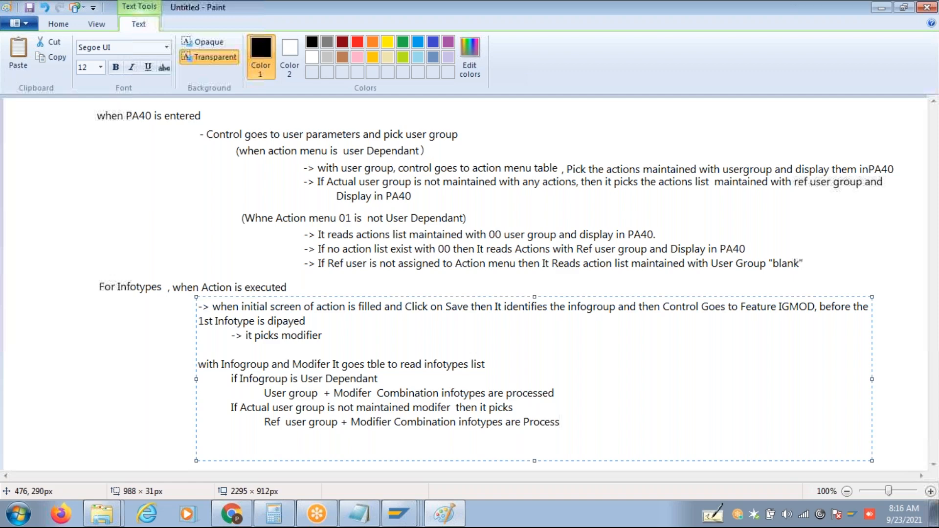
Add the case 'If infogroup is not User group Dependant': user grp "Blank" + Modifier Combination infotypes are Picked.
{"action": "key", "text": "Return"}
{"action": "key", "text": "Tab"}
{"action": "type", "text": "If"}
{"action": "type", "text": " infn"}
{"action": "key", "text": "BackSpace"}
{"action": "key", "text": "BackSpace"}
{"action": "type", "text": "group is not User group Dependant"}
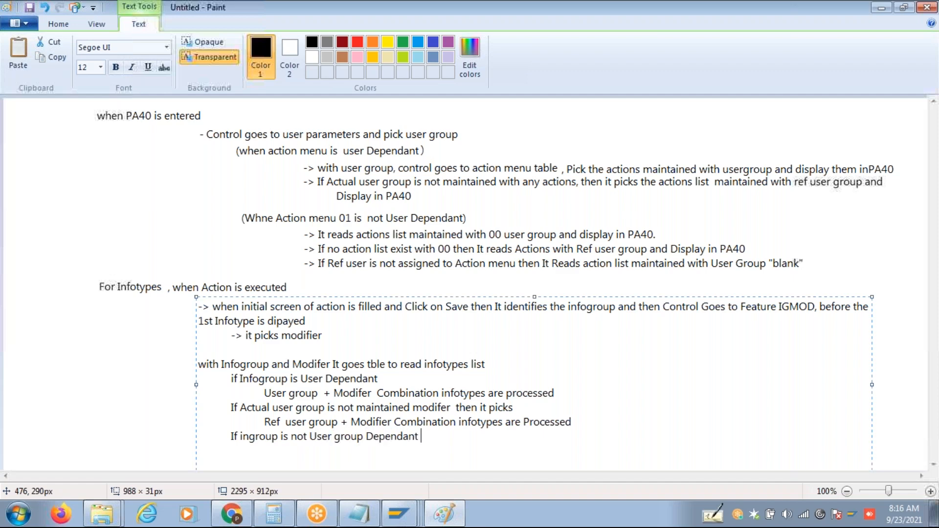
{"action": "key", "text": "Return"}
{"action": "key", "text": "Tab"}
{"action": "key", "text": "Tab"}
{"action": "type", "text": "user grp \"Blank \" + Modifier"}
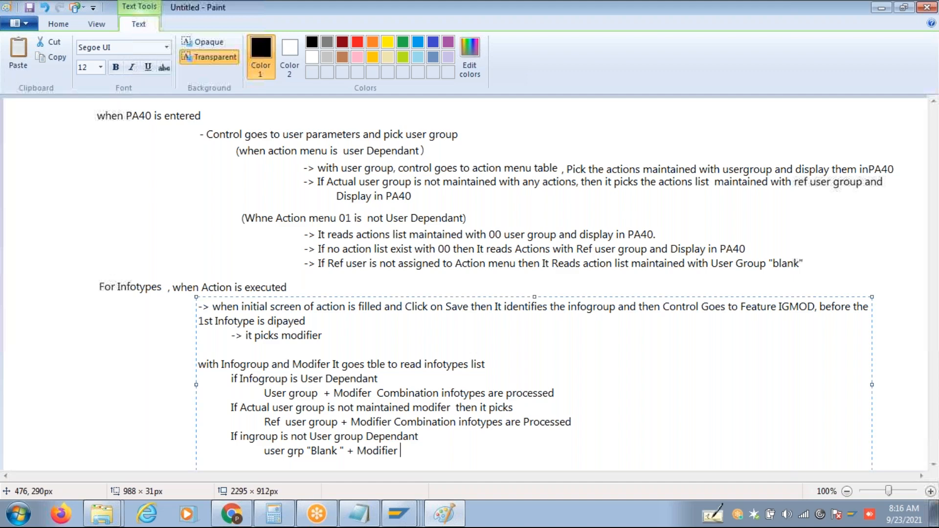
{"action": "type", "text": "Combination infotypes a"}
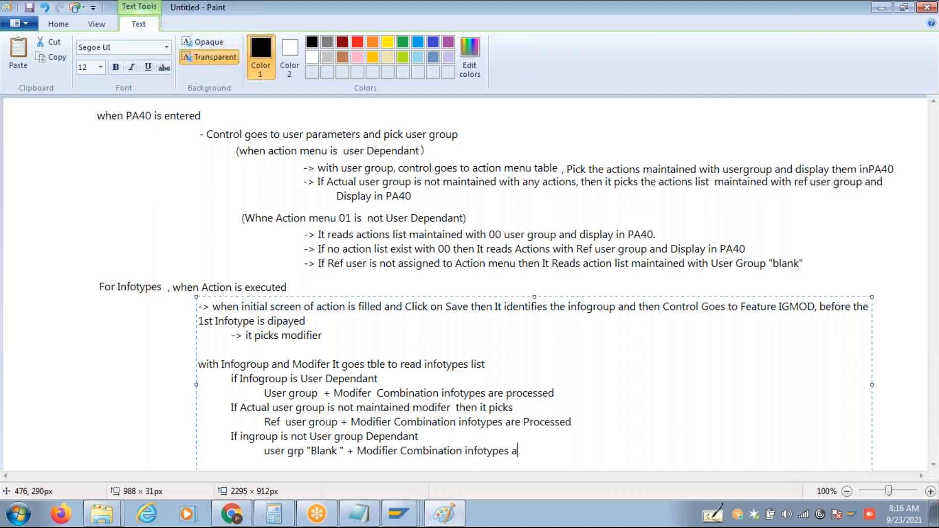
{"action": "type", "text": "re Picked"}
Add example actions Hiring, Promotion and 'Org, Transfer' beside the rules, then commit the text.
{"action": "key", "text": "Tab"}
{"action": "key", "text": "Tab"}
{"action": "type", "text": "Hiring"}
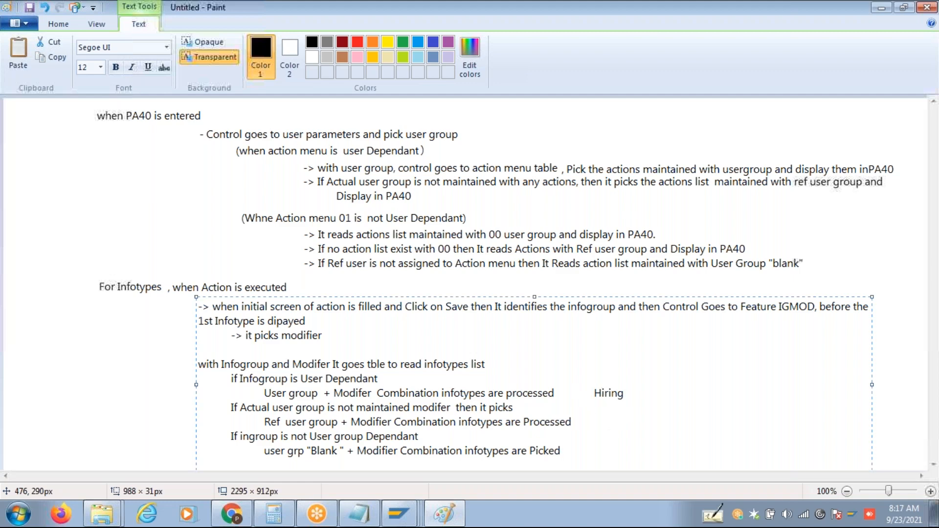
{"action": "type", "text": "Promotion"}
{"action": "left_click", "coordinate": [591, 454]}
{"action": "key", "text": "Tab"}
{"action": "type", "text": "Org, "}
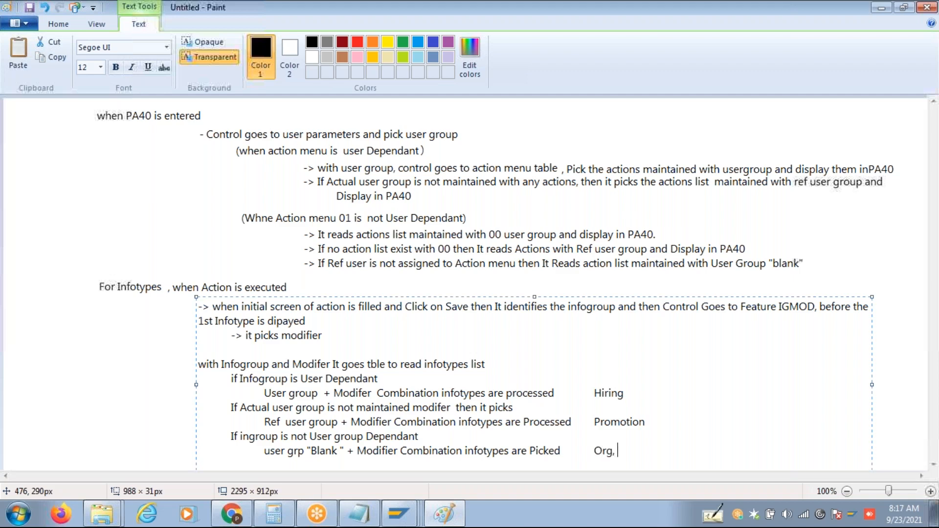
{"action": "type", "text": "Transfer"}
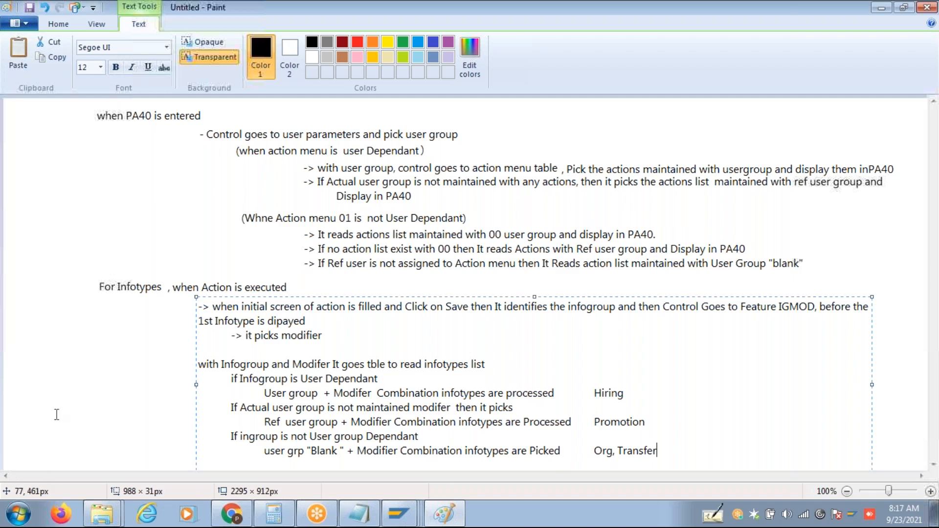
{"action": "left_click", "coordinate": [63, 364]}
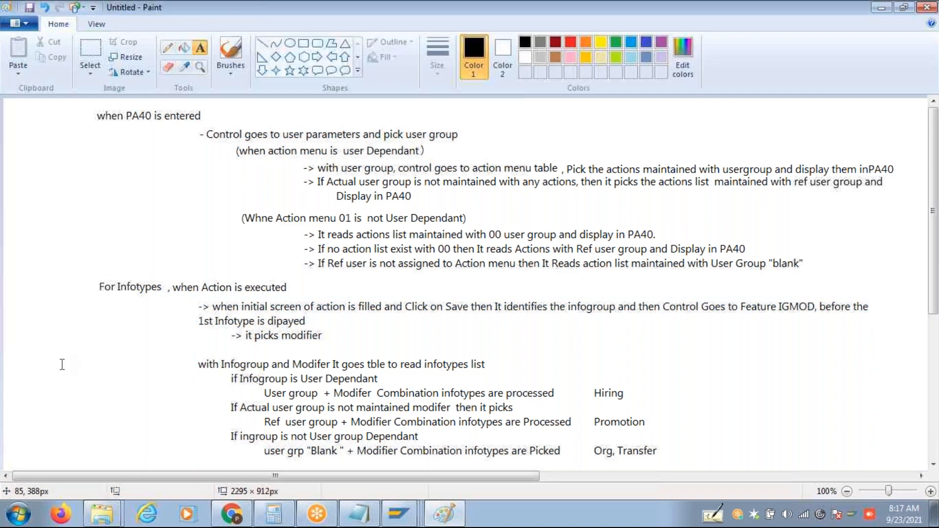